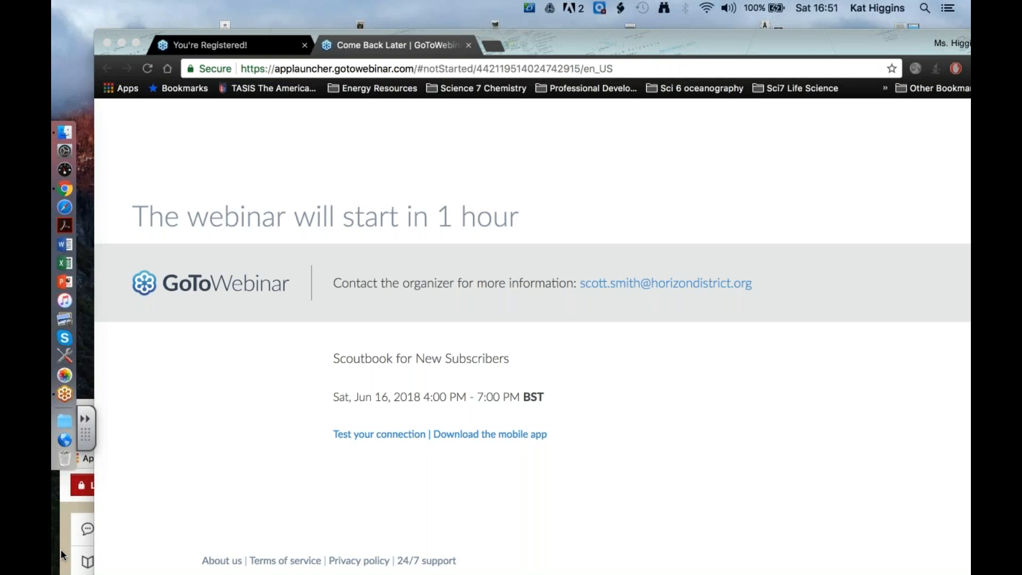
# - Bring the Scoutbook window into view and open the sign-up form for a free account
pyautogui.moveTo(406, 415); pyautogui.dragTo(408, 28)
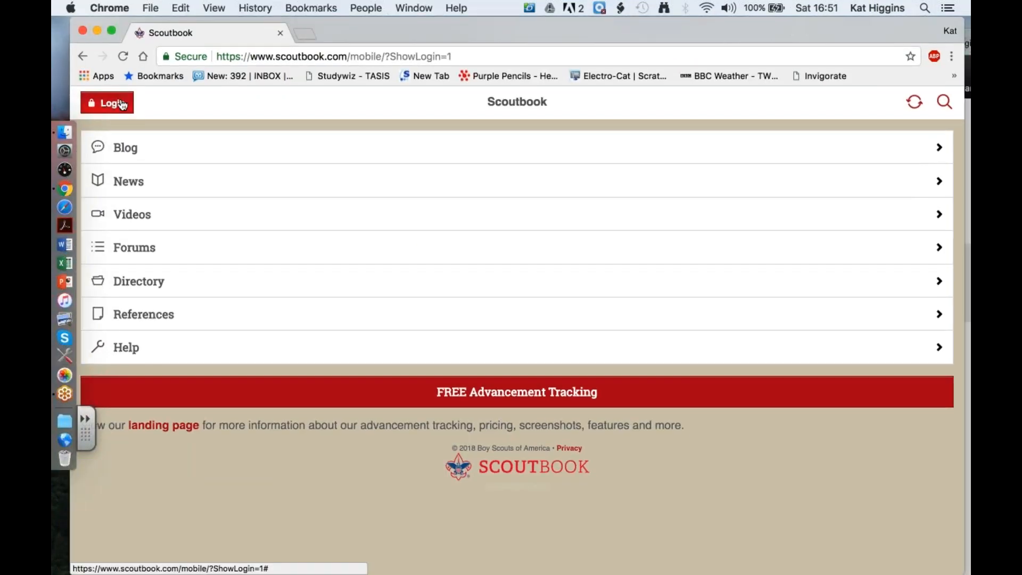
pyautogui.click(122, 105)
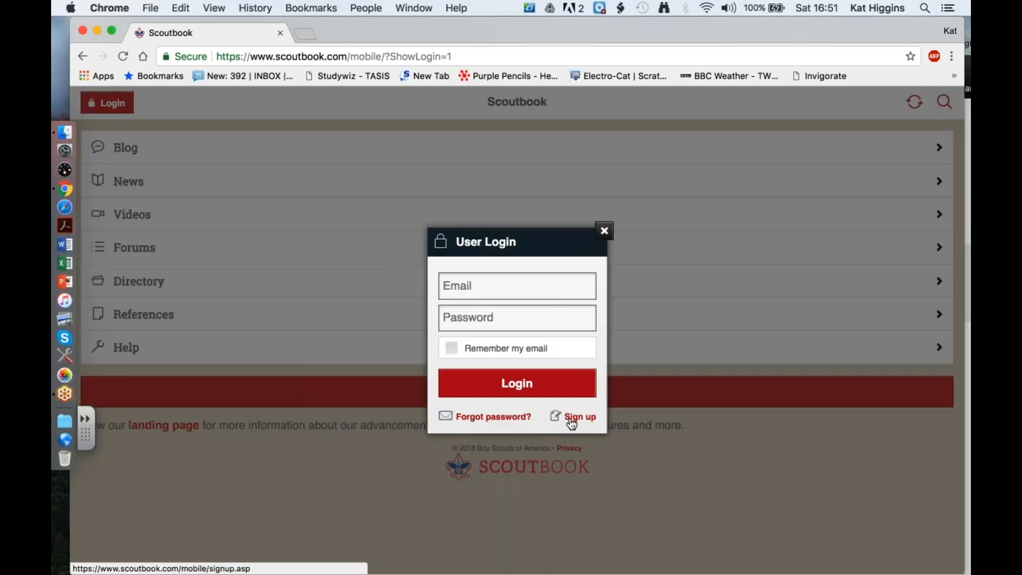
pyautogui.click(577, 417)
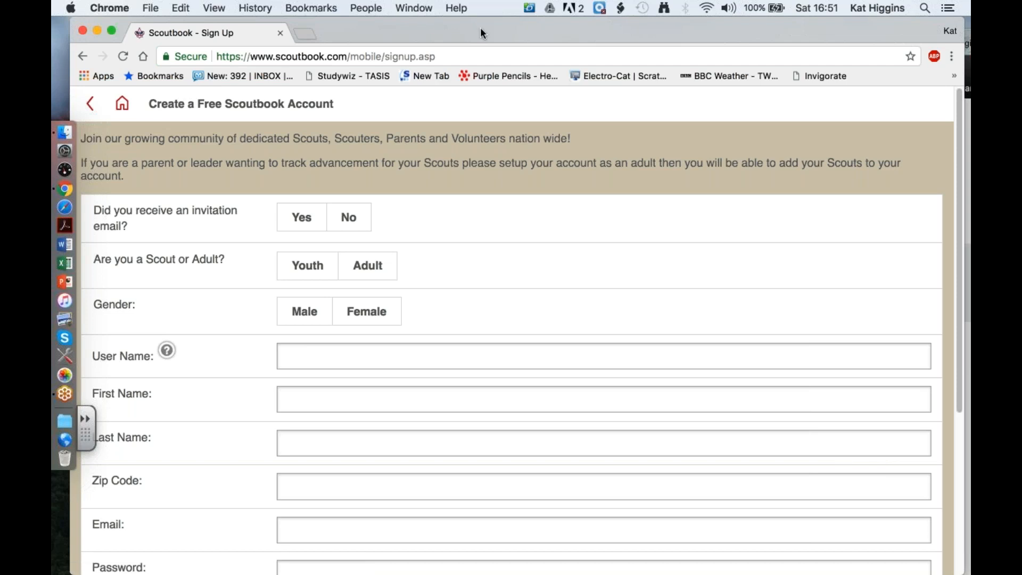
pyautogui.moveTo(495, 33); pyautogui.dragTo(518, 33)
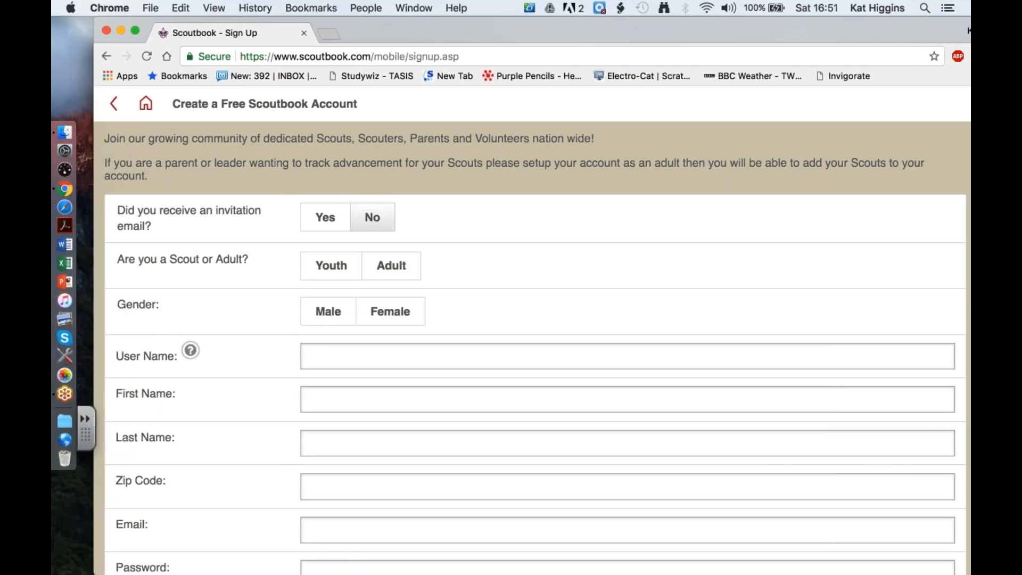
# - Try answering Yes to the invitation email question, and return to the sign-up form
pyautogui.click(326, 218)
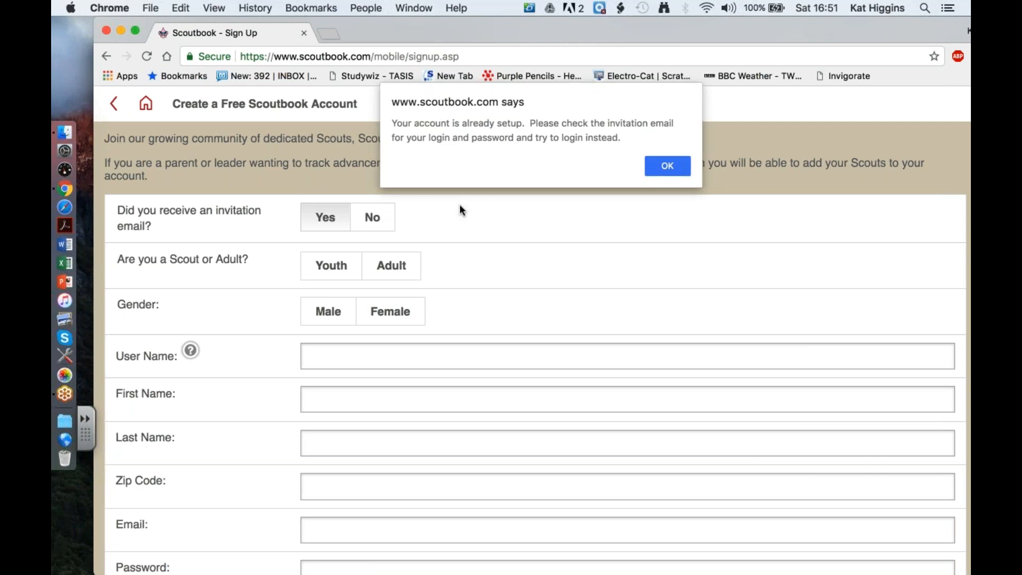
pyautogui.click(666, 167)
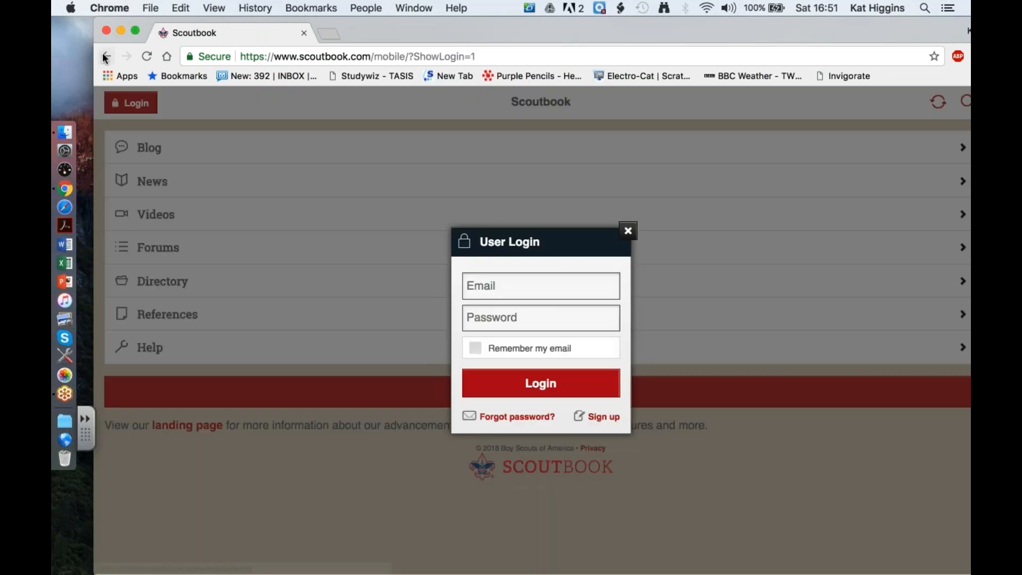
pyautogui.click(106, 57)
# - Answer No to the invitation email question and set the account to Adult and Female
pyautogui.click(387, 272)
pyautogui.click(396, 310)
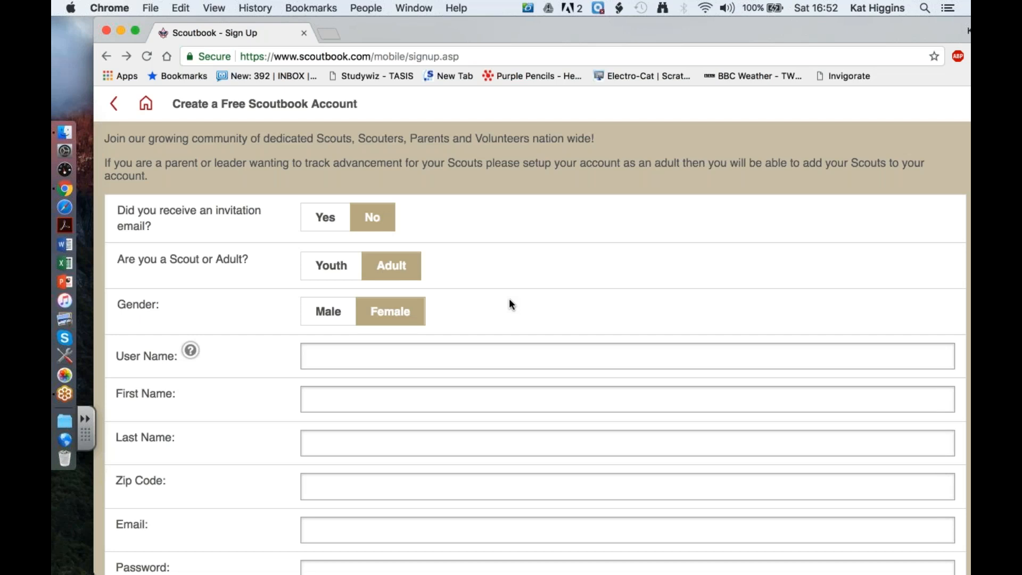
pyautogui.doubleClick(607, 31)
# - Enter the user name and autofill the name, zip code and email fields from the first saved profile
pyautogui.scroll(-3, 536, 248)
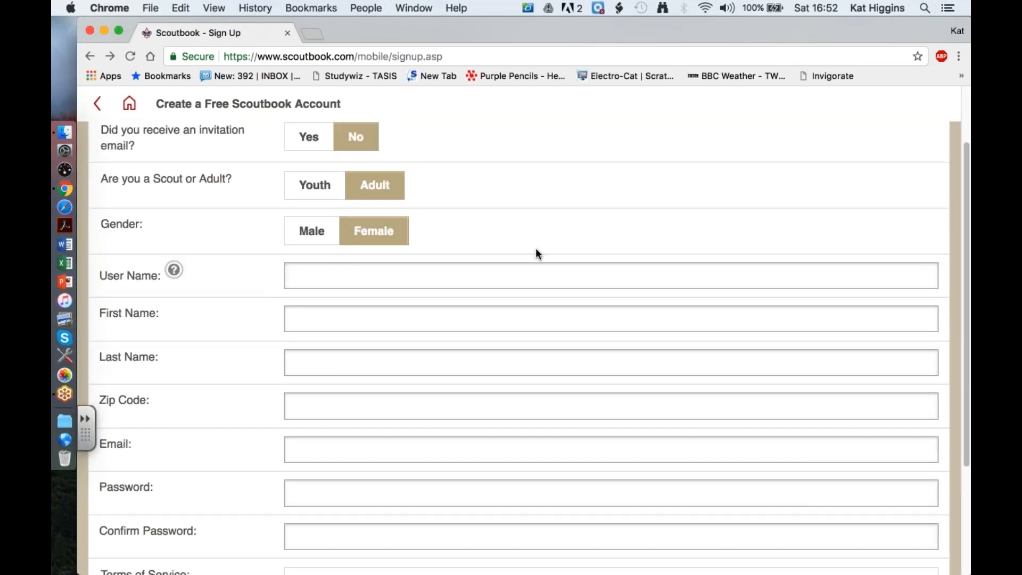
pyautogui.scroll(-3, 536, 248)
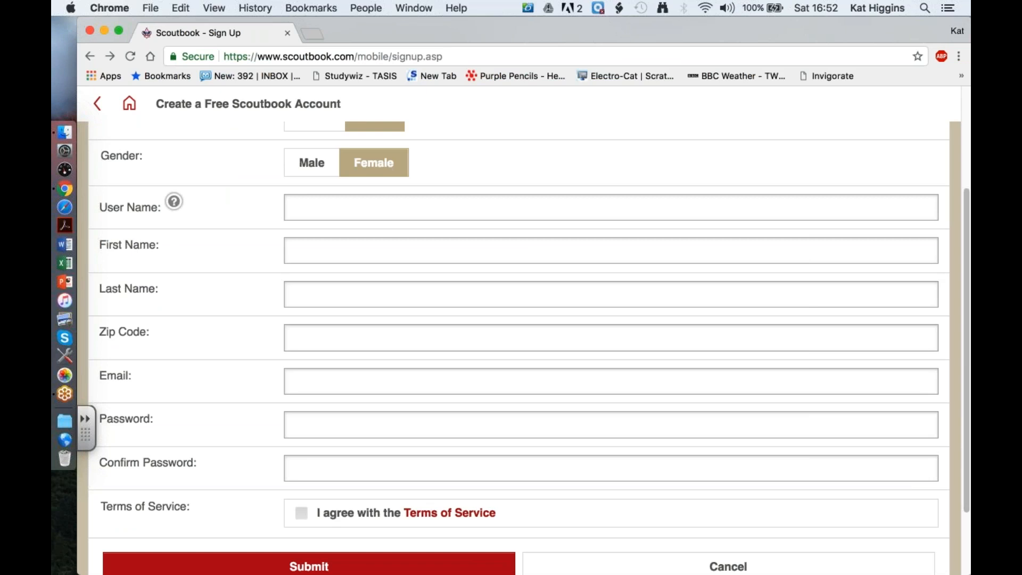
pyautogui.scroll(1, 530, 348)
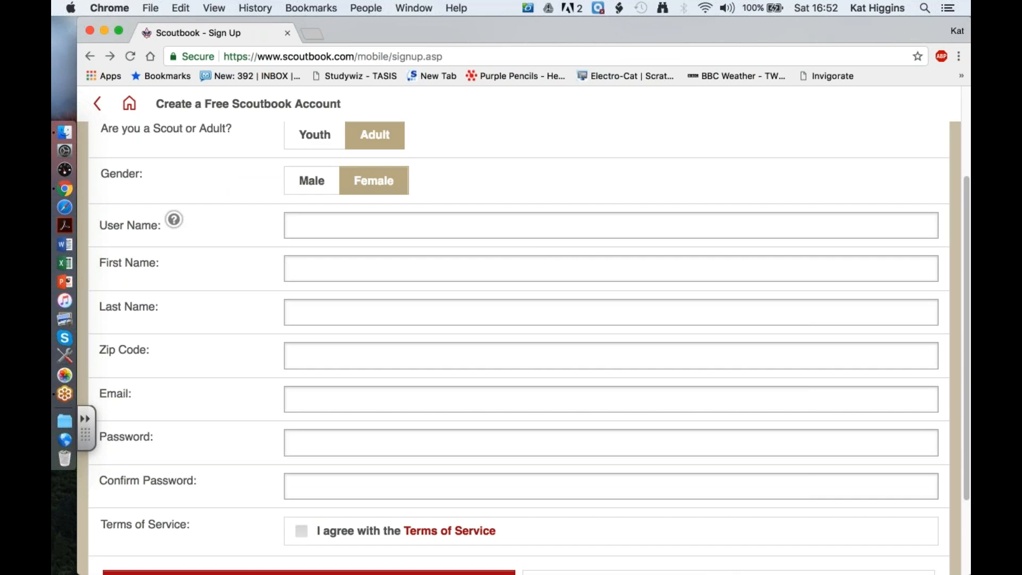
pyautogui.click(396, 226)
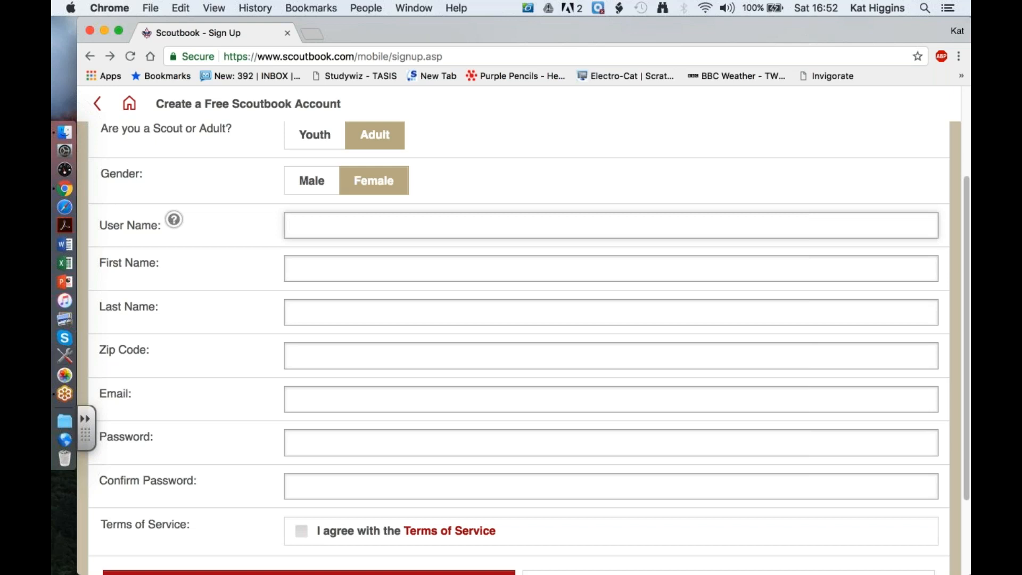
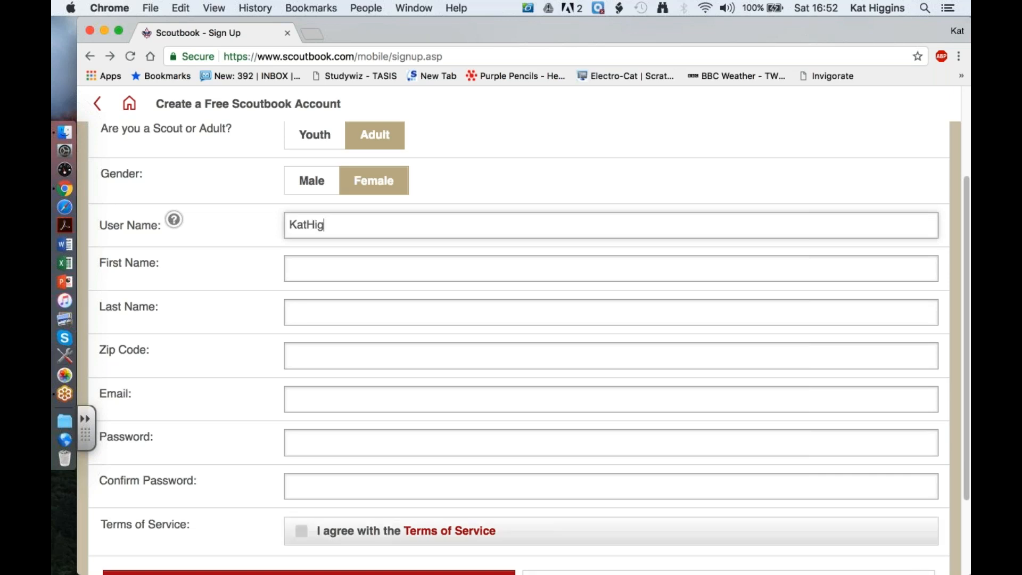
pyautogui.click(348, 258)
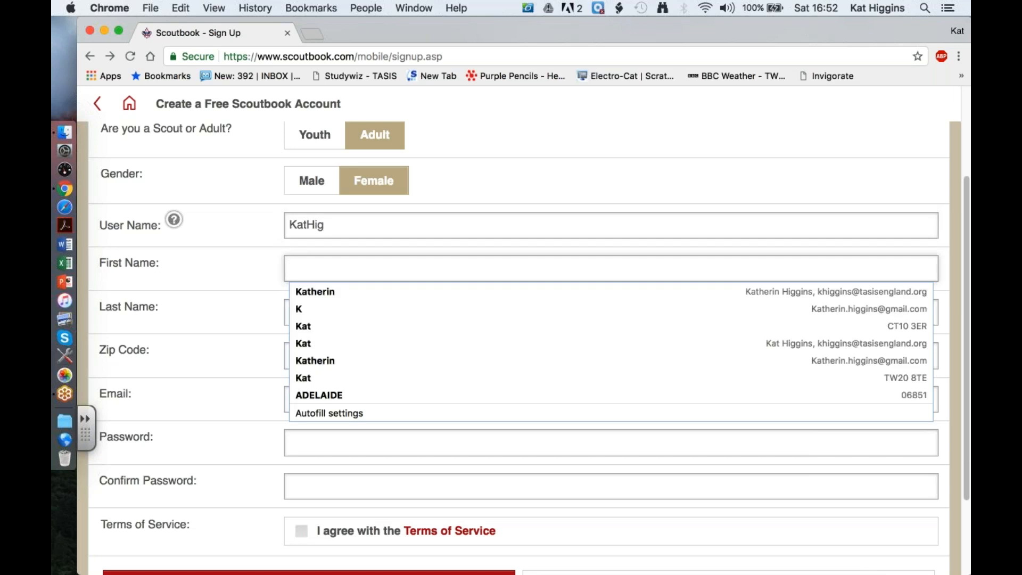
pyautogui.click(336, 290)
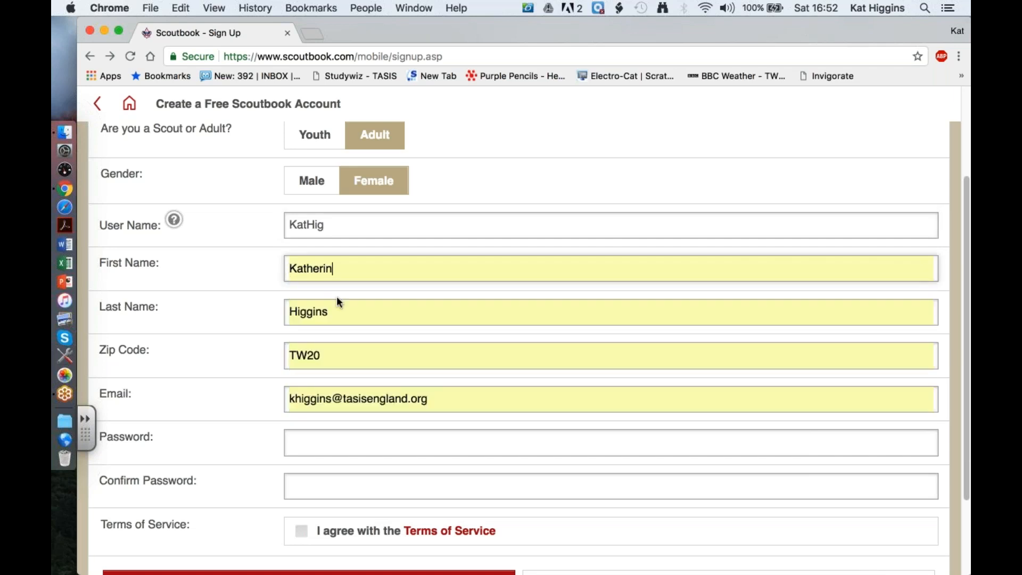
# - Replace the autofilled postcode with a five-digit US zip code
pyautogui.click(328, 356)
pyautogui.moveTo(328, 356); pyautogui.dragTo(264, 356)
pyautogui.press('BackSpace')
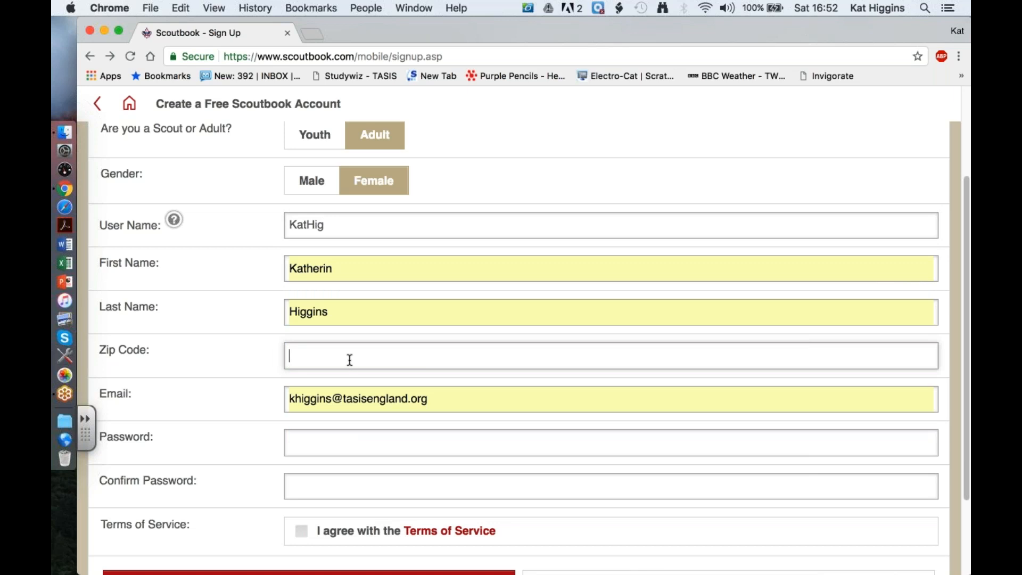
pyautogui.write('09613')
# - Enter the account password and repeat it in the confirmation field
pyautogui.click(359, 442)
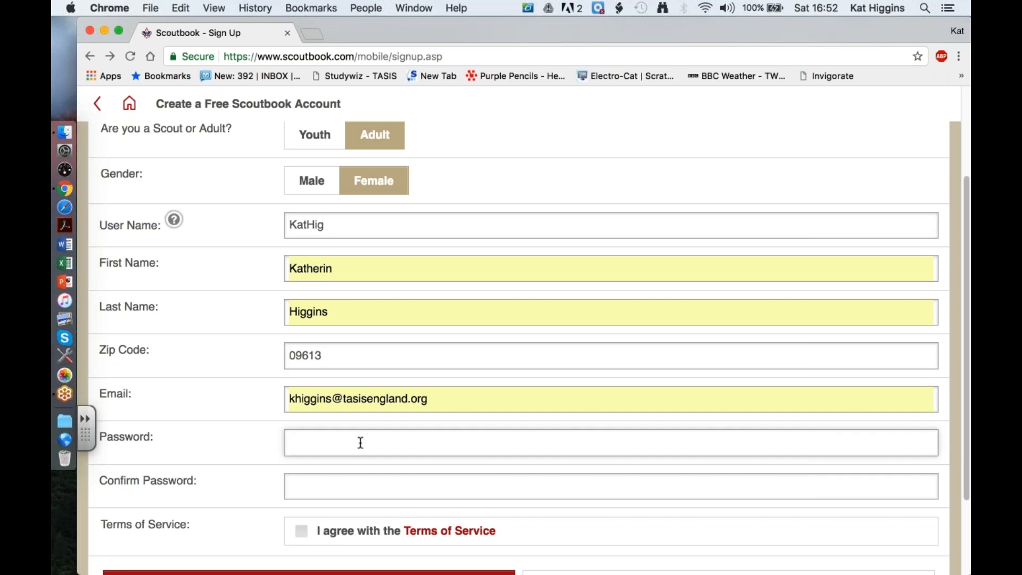
pyautogui.write('••••••')
pyautogui.press('BackSpace')
pyautogui.press('BackSpace')
pyautogui.press('BackSpace')
pyautogui.press('BackSpace')
pyautogui.press('BackSpace')
pyautogui.press('BackSpace')
pyautogui.write('••••••••••')
pyautogui.click(363, 486)
pyautogui.write('••••••')
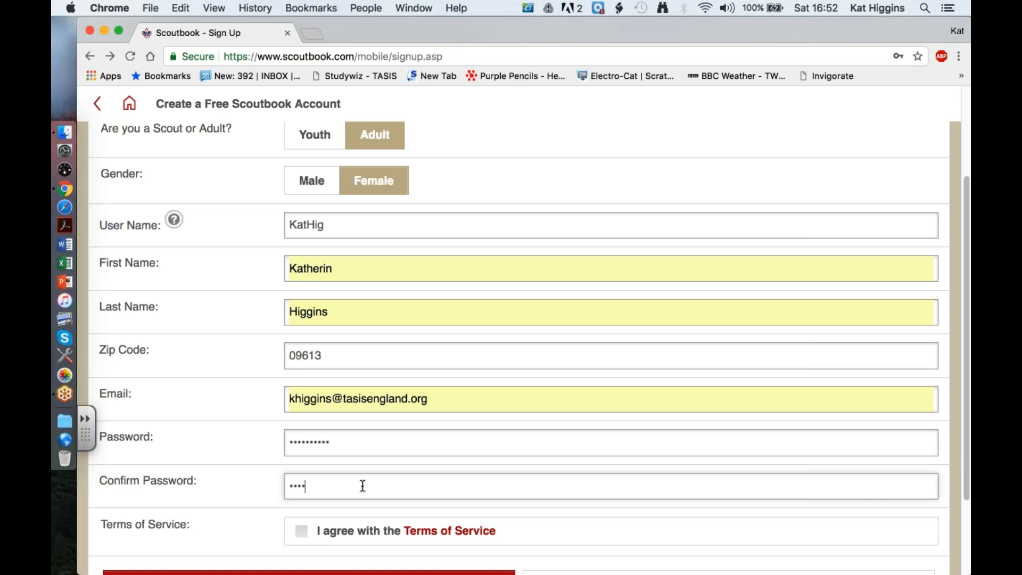
pyautogui.write('••••')
# - Agree to the Terms of Service and submit the sign-up form
pyautogui.scroll(-3, 484, 482)
pyautogui.click(301, 462)
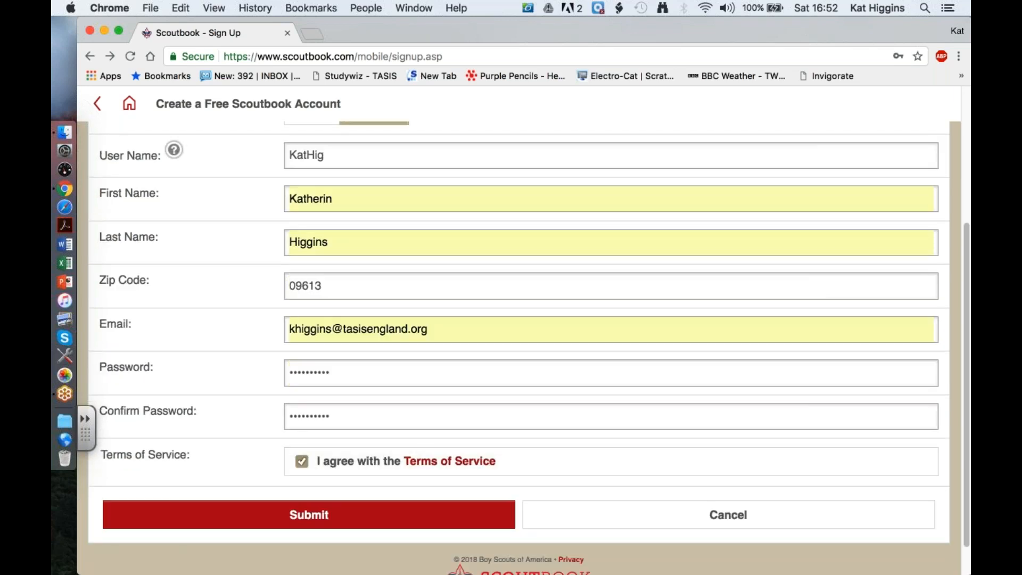
pyautogui.scroll(-1, 175, 476)
pyautogui.click(175, 476)
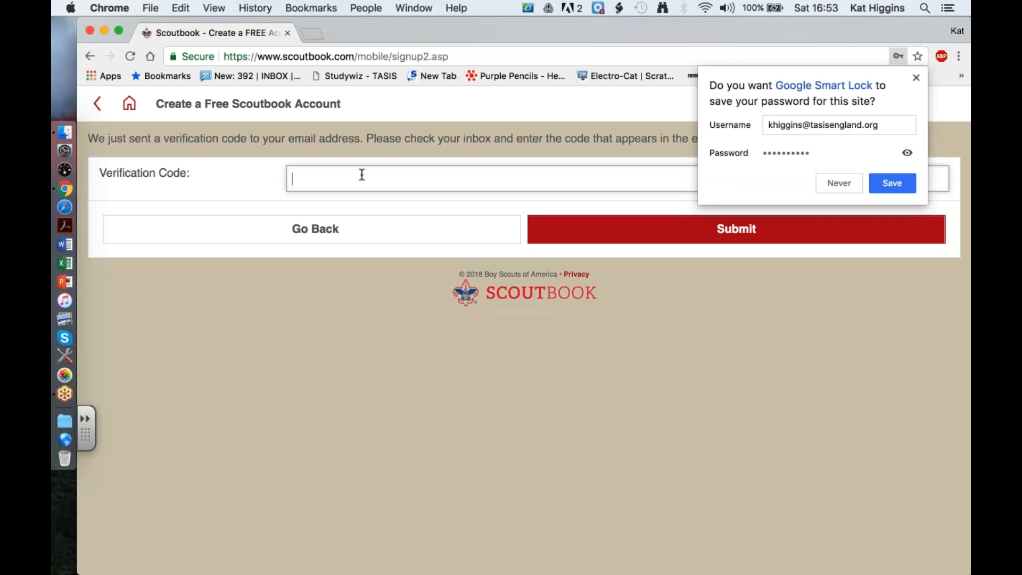
# - Switch to Gmail in a new tab of the other browser window and open the Scoutbook verification code email
pyautogui.click(353, 30)
pyautogui.moveTo(353, 33); pyautogui.dragTo(351, 41)
pyautogui.moveTo(347, 297); pyautogui.dragTo(369, 102)
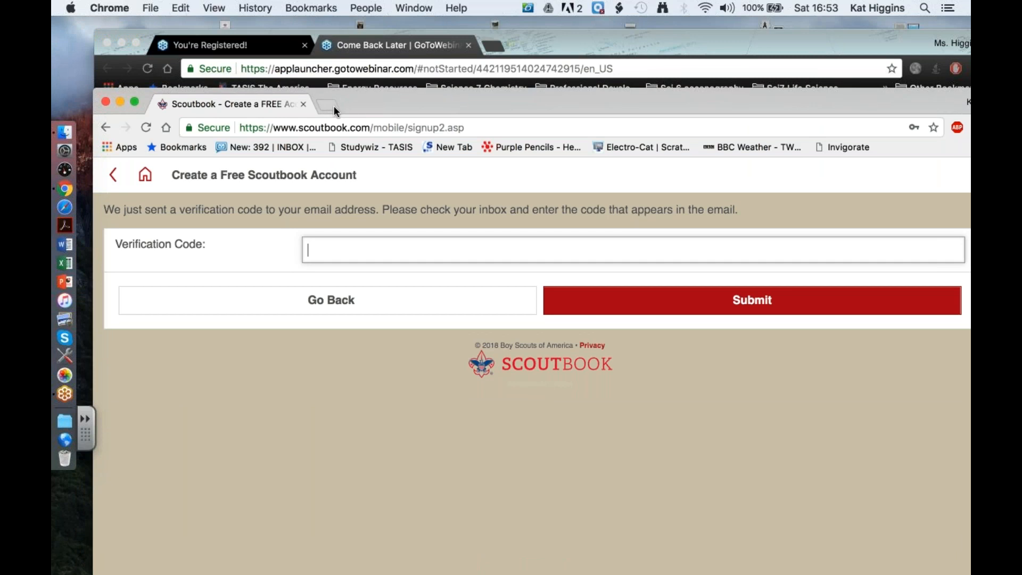
pyautogui.click(334, 106)
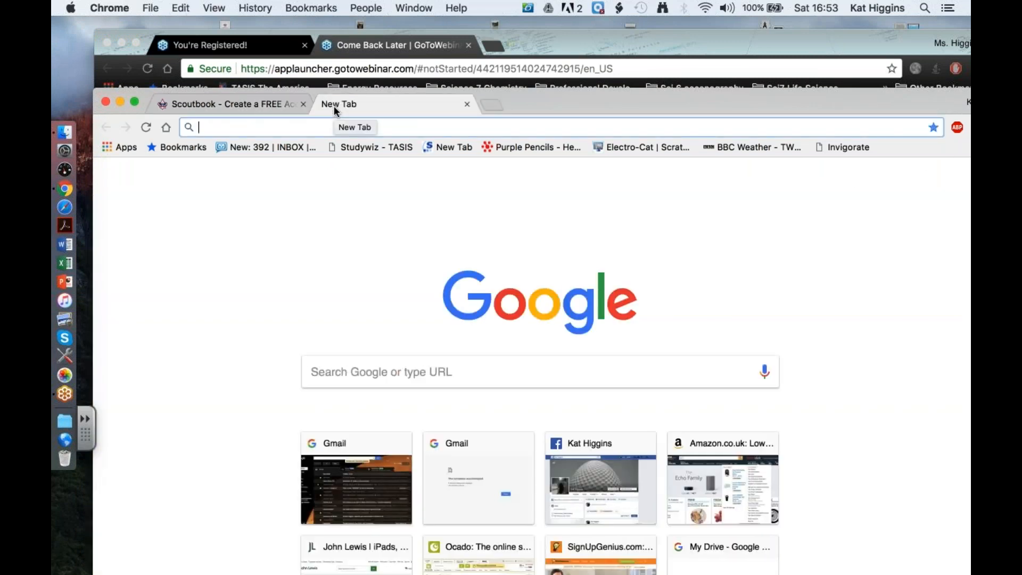
pyautogui.moveTo(581, 99); pyautogui.dragTo(132, 352)
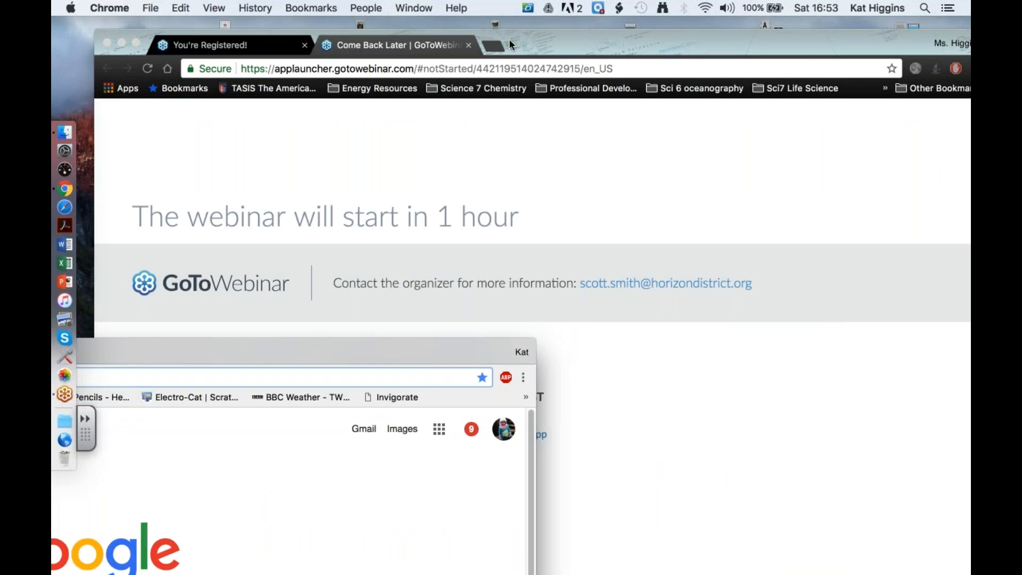
pyautogui.moveTo(494, 45); pyautogui.dragTo(496, 46)
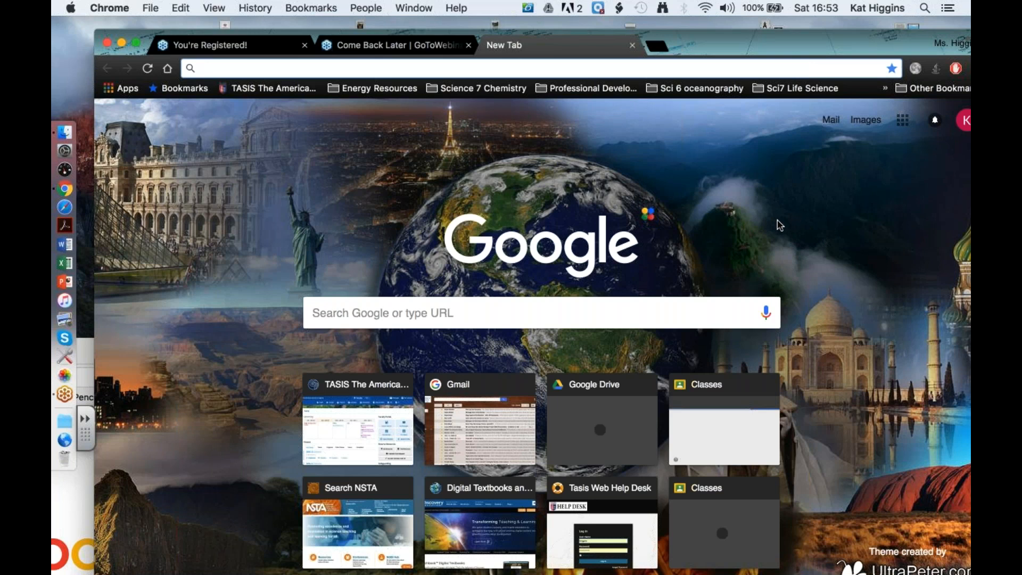
pyautogui.click(824, 221)
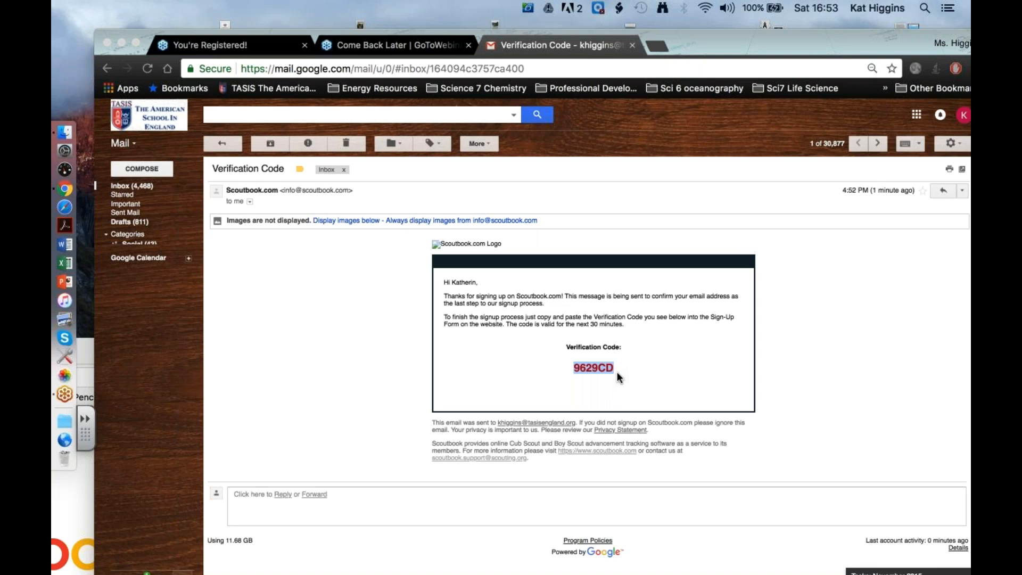
# - Return to the Scoutbook window and try to submit the clipboard contents as the verification code
pyautogui.click(698, 41)
pyautogui.moveTo(700, 45); pyautogui.dragTo(566, 509)
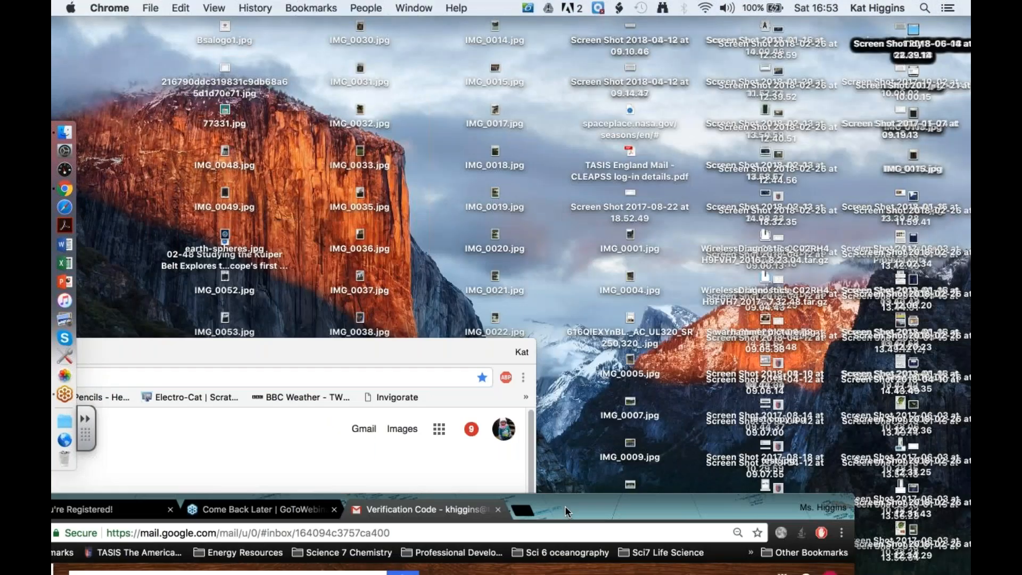
pyautogui.click(411, 355)
pyautogui.moveTo(560, 166); pyautogui.dragTo(230, 404)
pyautogui.moveTo(563, 507); pyautogui.dragTo(663, 29)
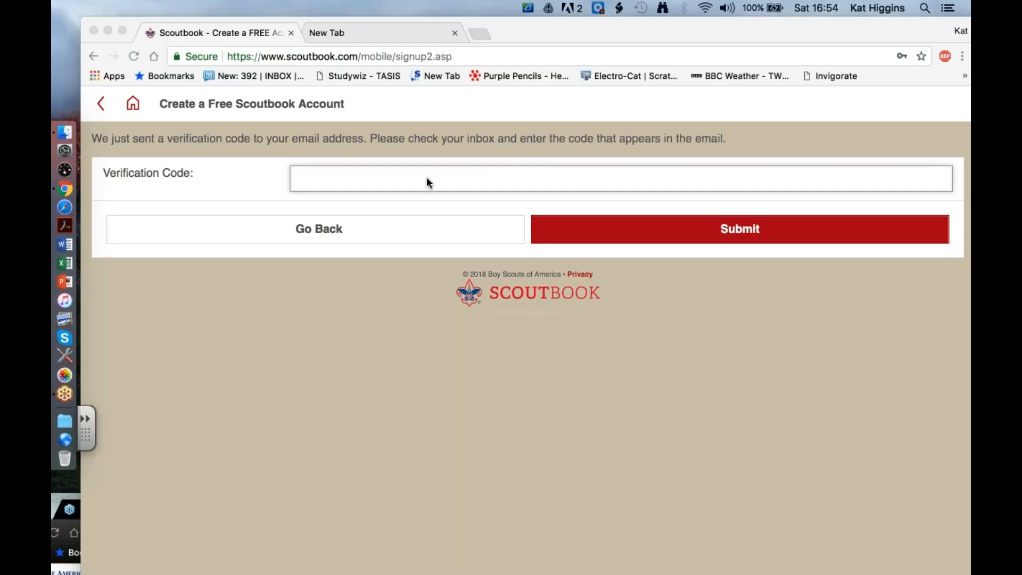
pyautogui.click(424, 178)
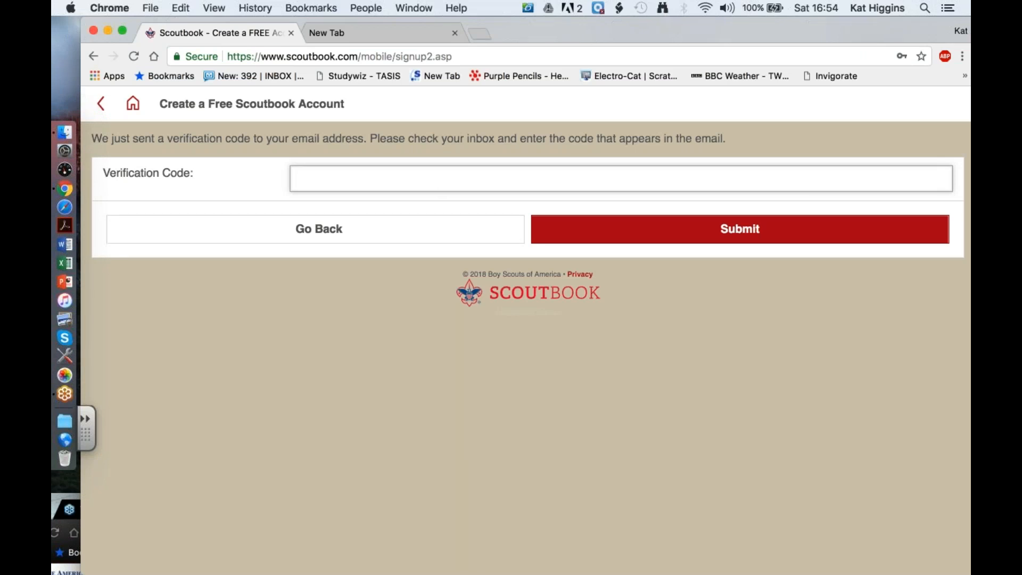
pyautogui.press('super+v')
pyautogui.click(567, 241)
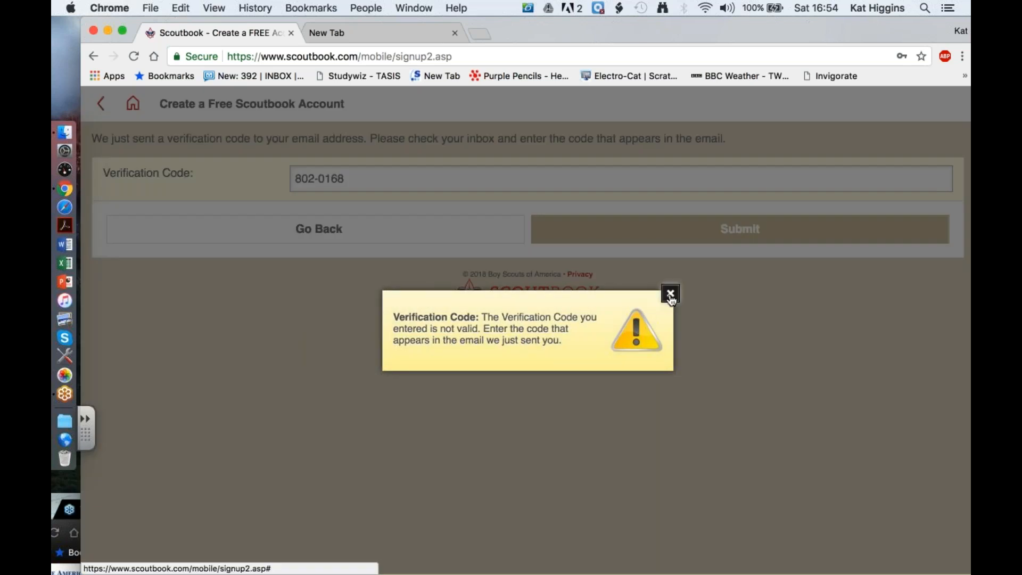
# - Dismiss the warning and clear the verification code field
pyautogui.click(664, 294)
pyautogui.click(353, 178)
pyautogui.moveTo(353, 178); pyautogui.dragTo(270, 176)
pyautogui.press('BackSpace')
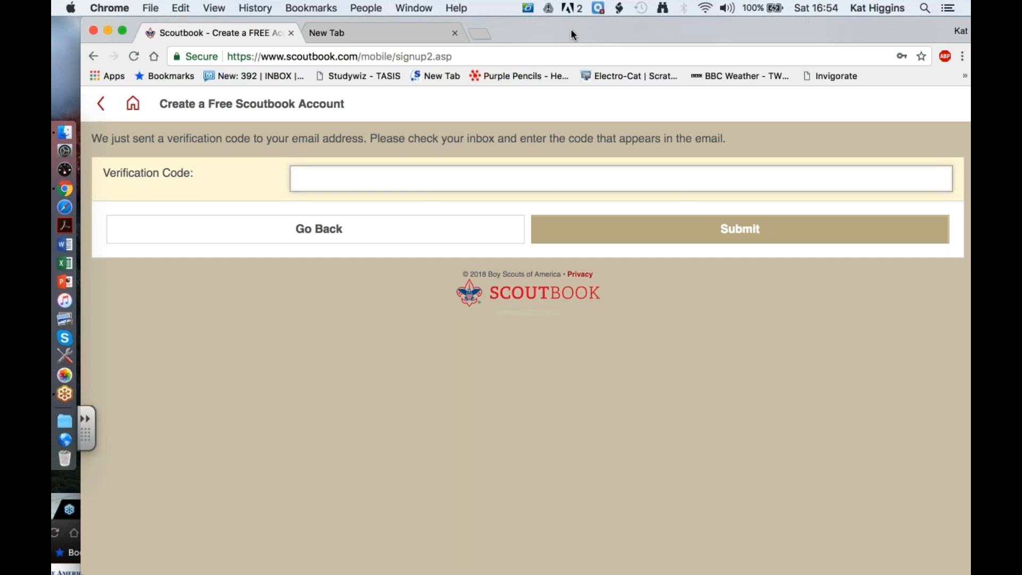
# - Bring the Gmail window back into view and copy the verification code from the Scoutbook email
pyautogui.moveTo(570, 29); pyautogui.dragTo(542, 71)
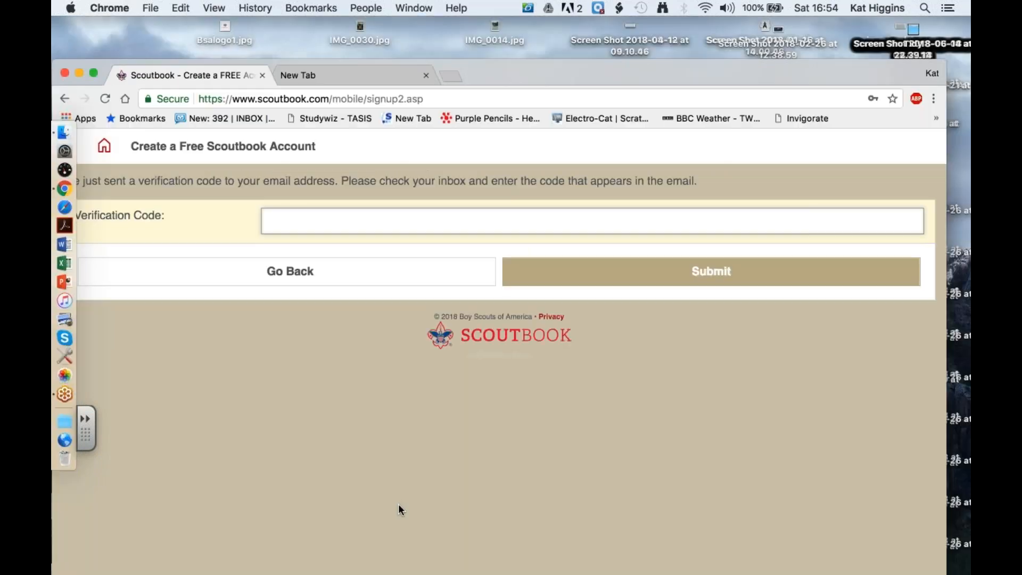
pyautogui.moveTo(542, 72); pyautogui.dragTo(182, 80)
pyautogui.moveTo(492, 80); pyautogui.dragTo(623, 32)
pyautogui.moveTo(137, 500); pyautogui.dragTo(197, 34)
pyautogui.click(593, 367)
pyautogui.moveTo(576, 371); pyautogui.dragTo(537, 373)
pyautogui.press('super+c')
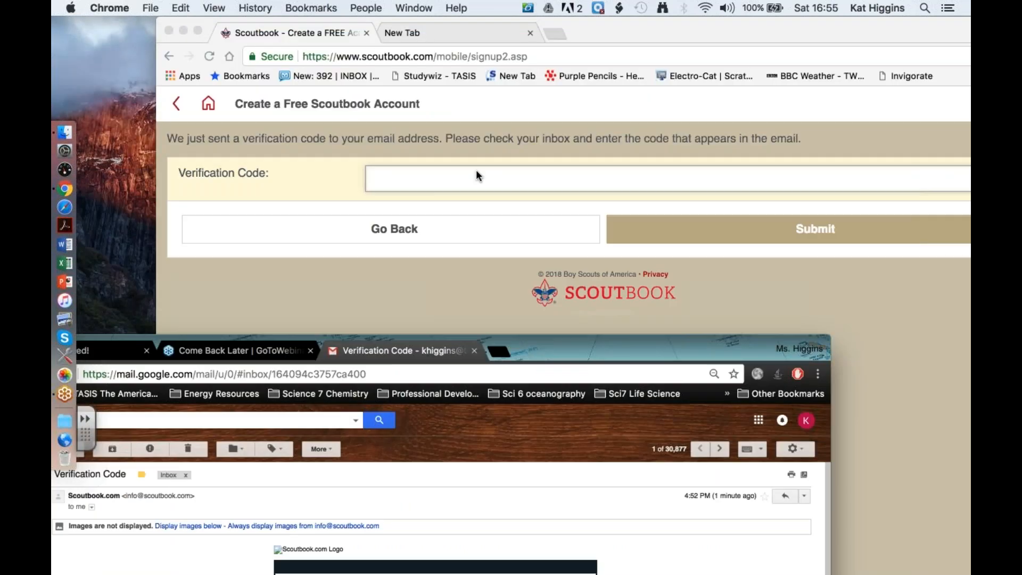
# - Paste and submit the verification code in the Scoutbook window, and proceed to the login form
pyautogui.click(471, 181)
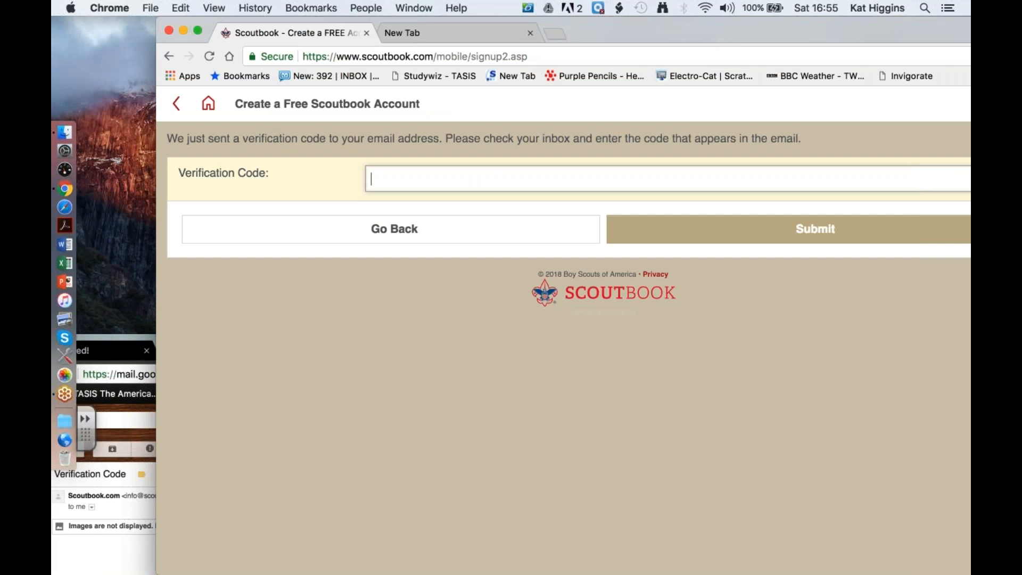
pyautogui.press('super+v')
pyautogui.click(658, 234)
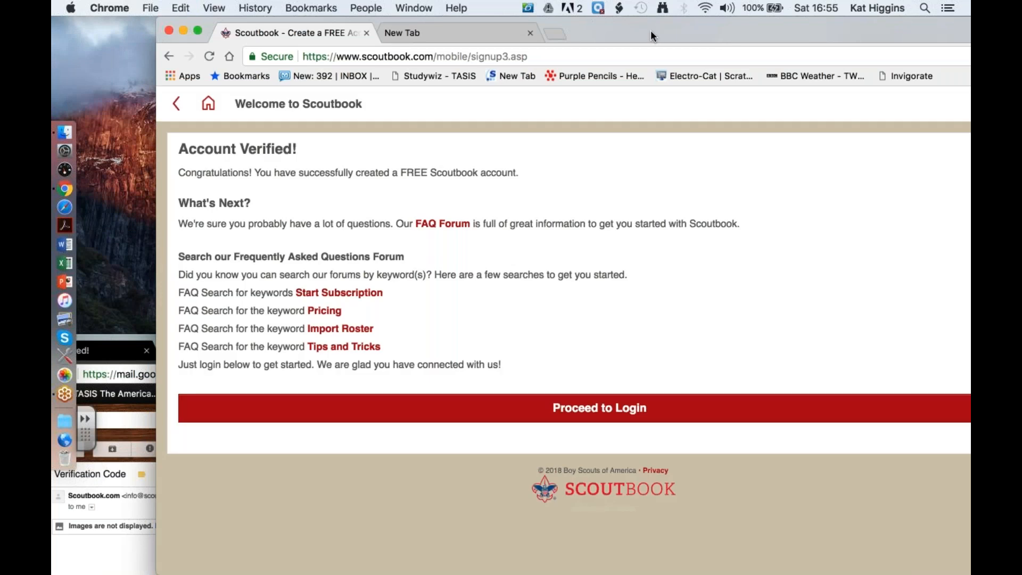
pyautogui.doubleClick(651, 29)
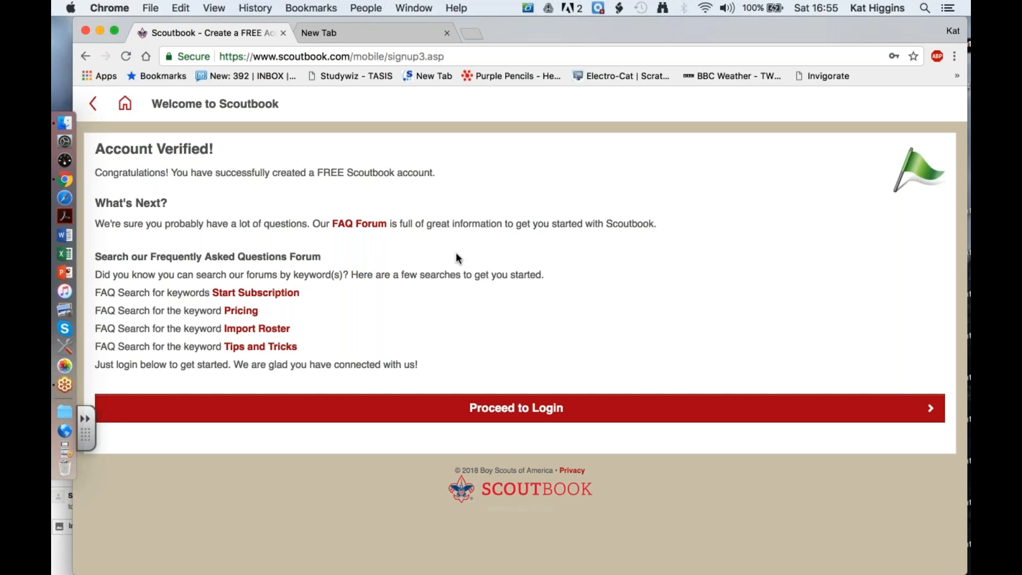
pyautogui.click(504, 408)
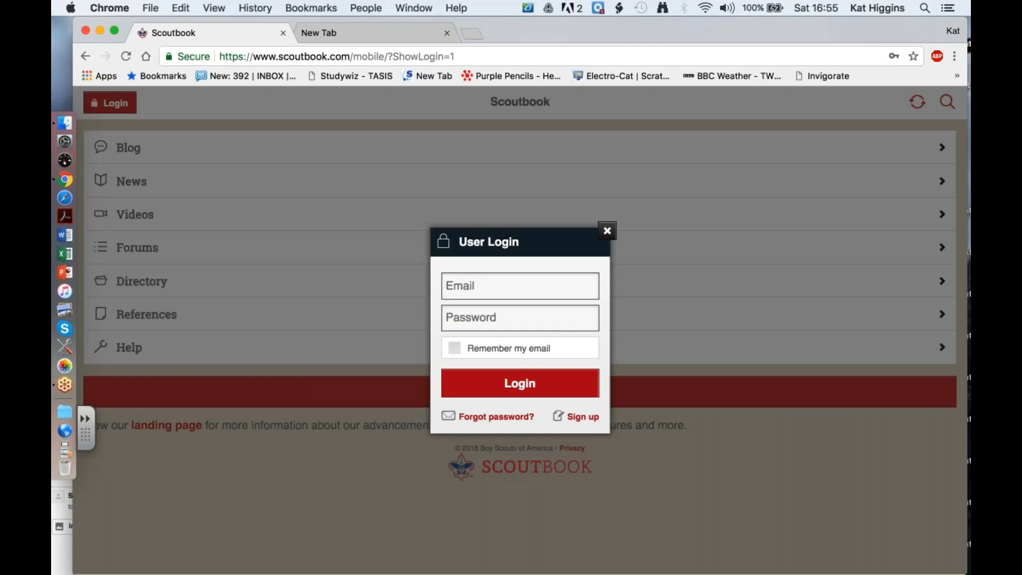
# - Try to log in with the first suggested email address and the account password
pyautogui.click(520, 286)
pyautogui.press('Down')
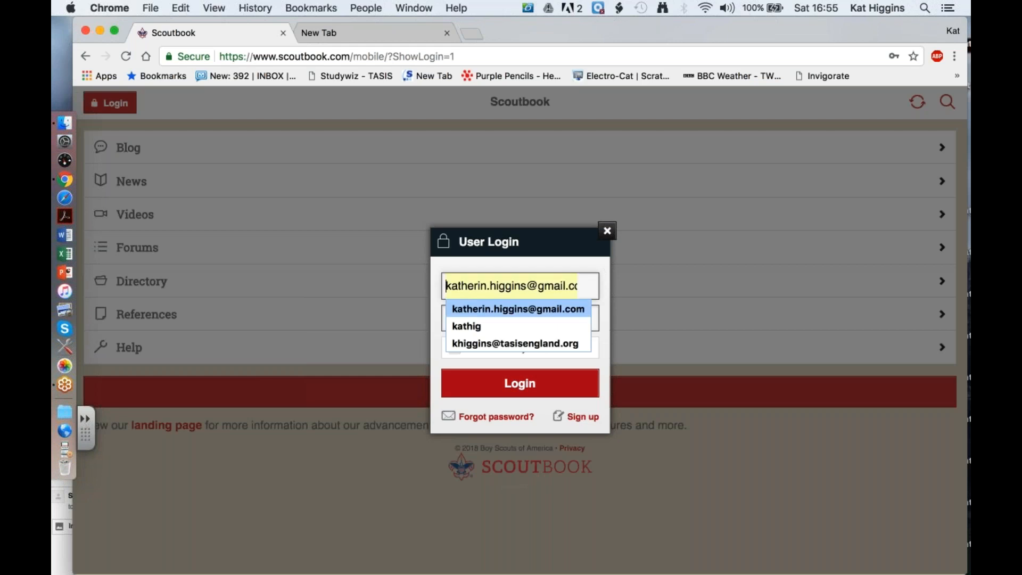
pyautogui.press('Return')
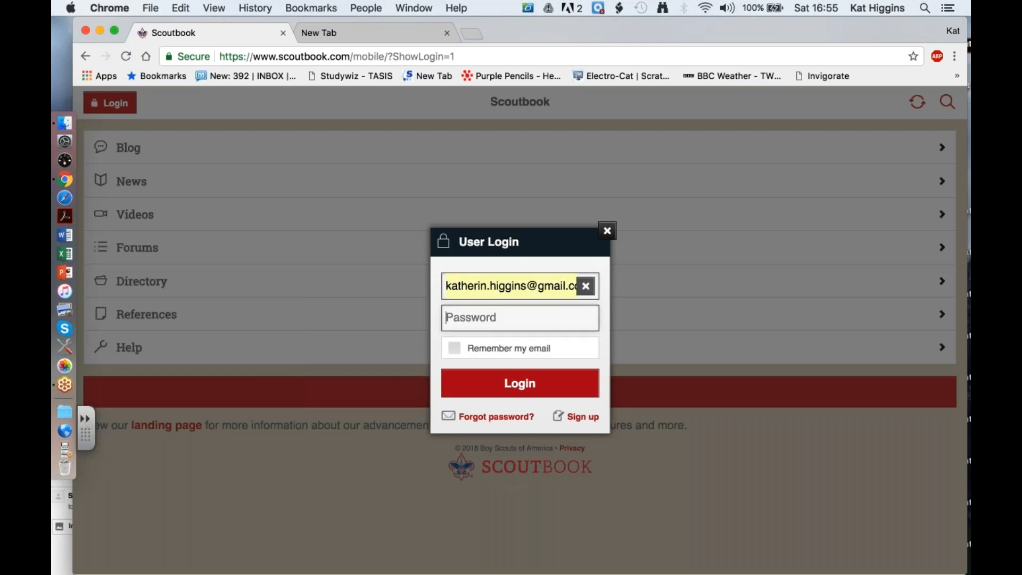
pyautogui.write('•••••••')
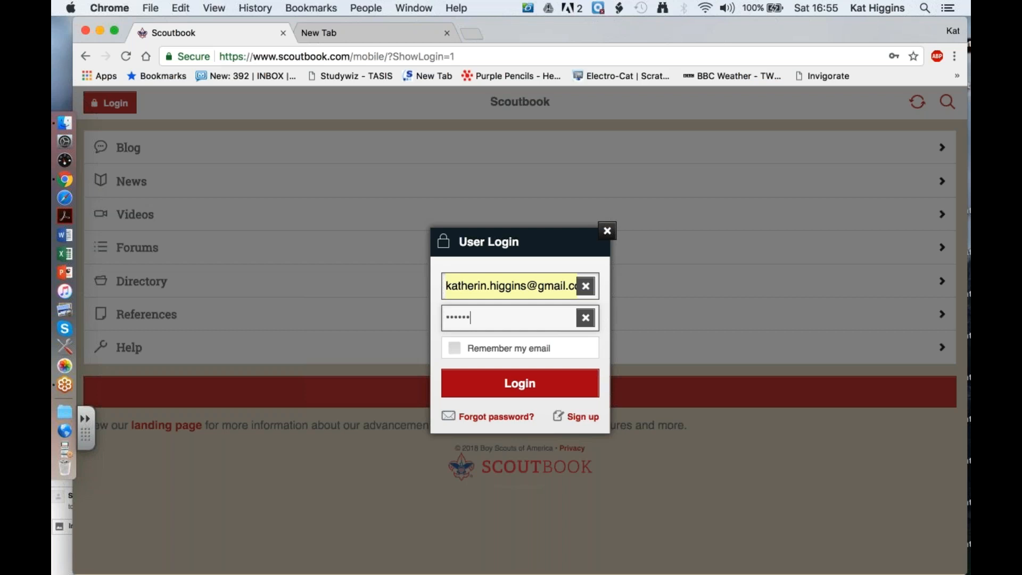
pyautogui.write('•••')
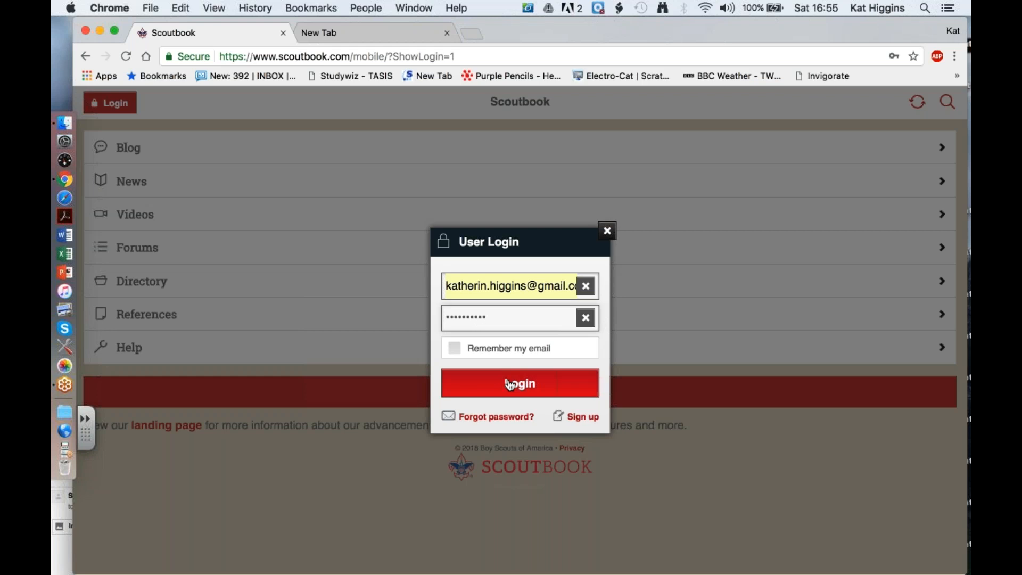
pyautogui.click(510, 391)
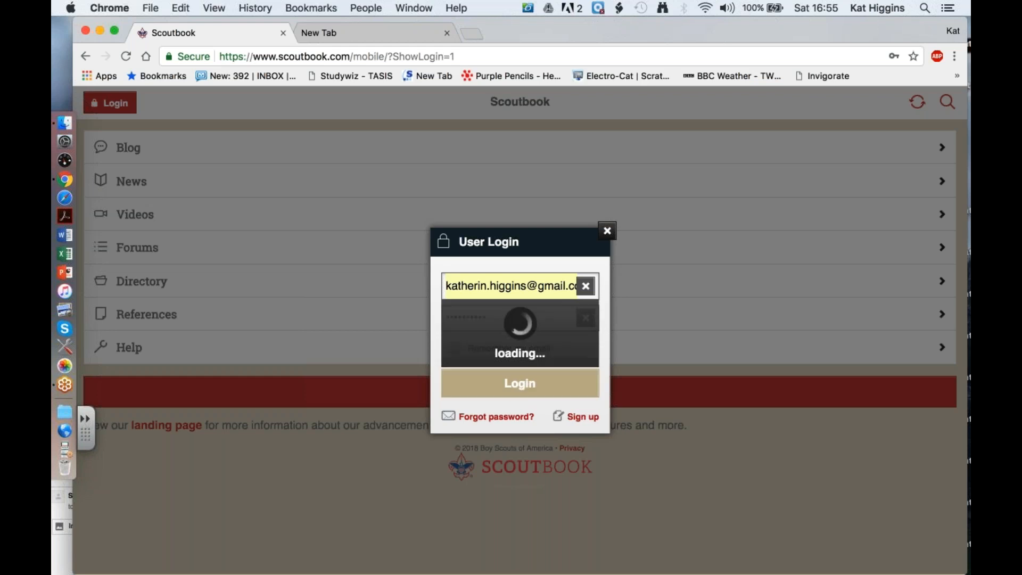
# - Replace the login email with the saved address the account was registered with
pyautogui.click(653, 166)
pyautogui.moveTo(526, 286); pyautogui.dragTo(452, 282)
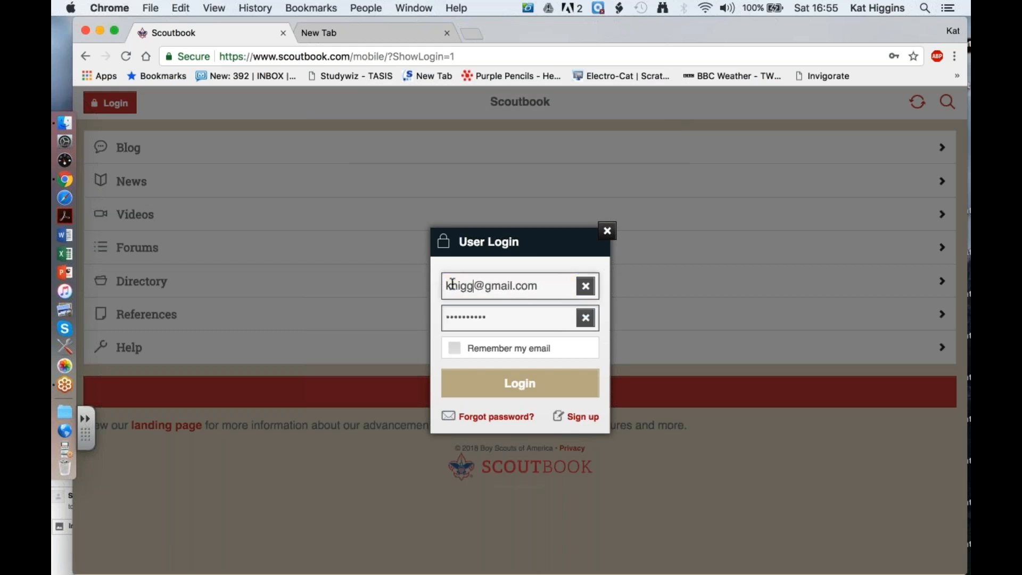
pyautogui.doubleClick(525, 286)
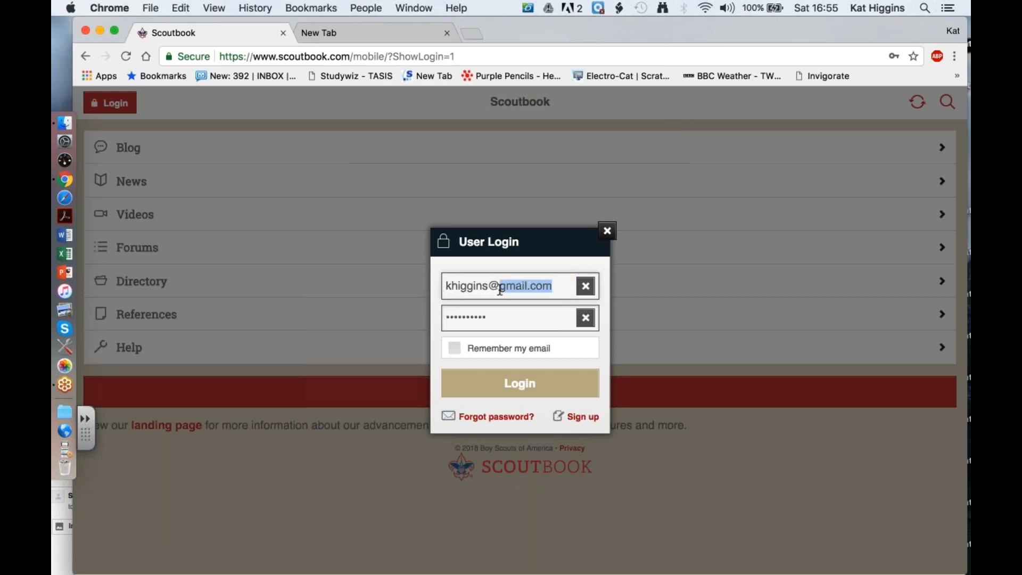
pyautogui.click(514, 309)
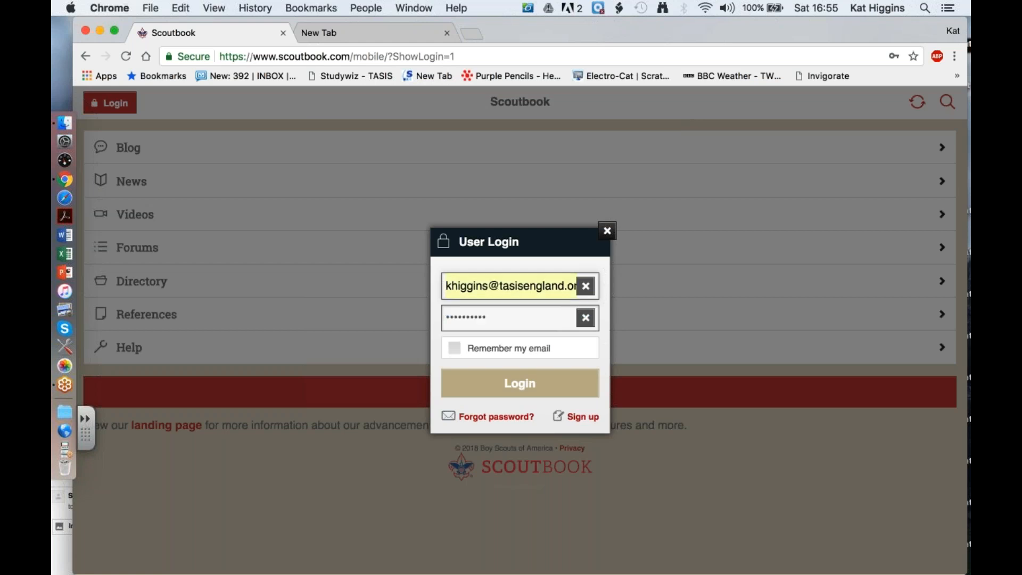
# - Enter the account password and log in, declining to save the password for this site
pyautogui.write('•••••••')
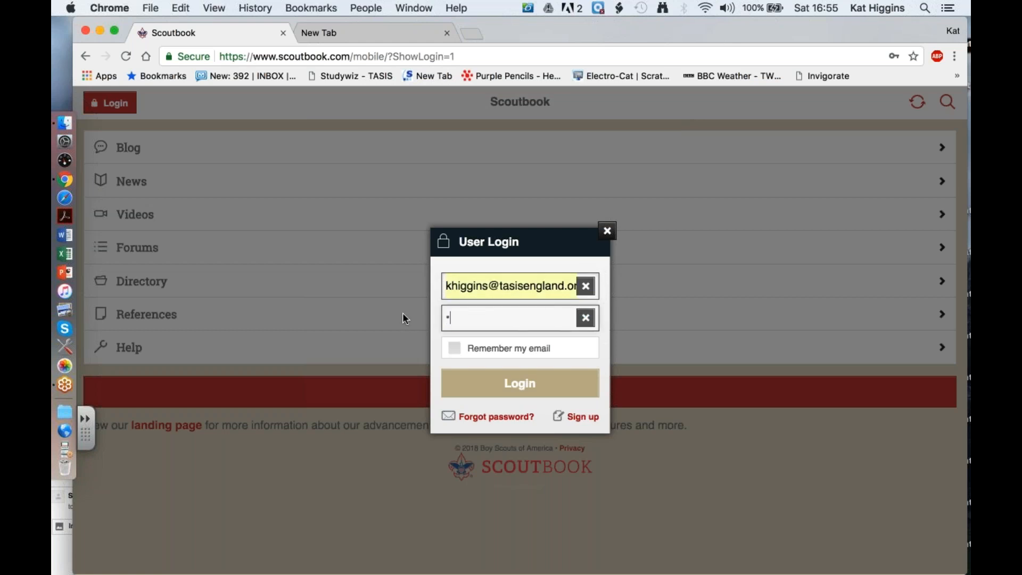
pyautogui.write('•••')
pyautogui.click(494, 384)
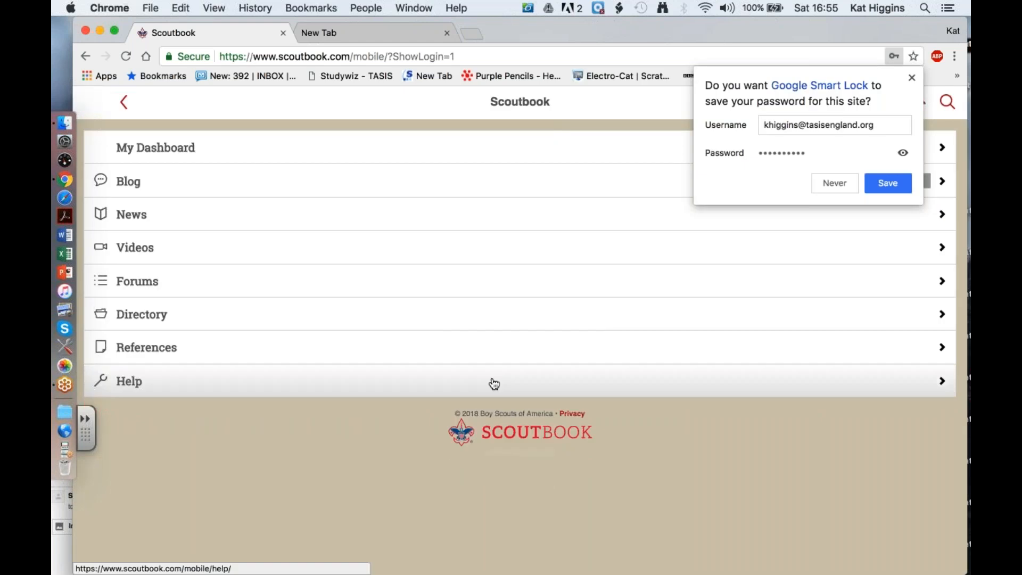
pyautogui.click(835, 184)
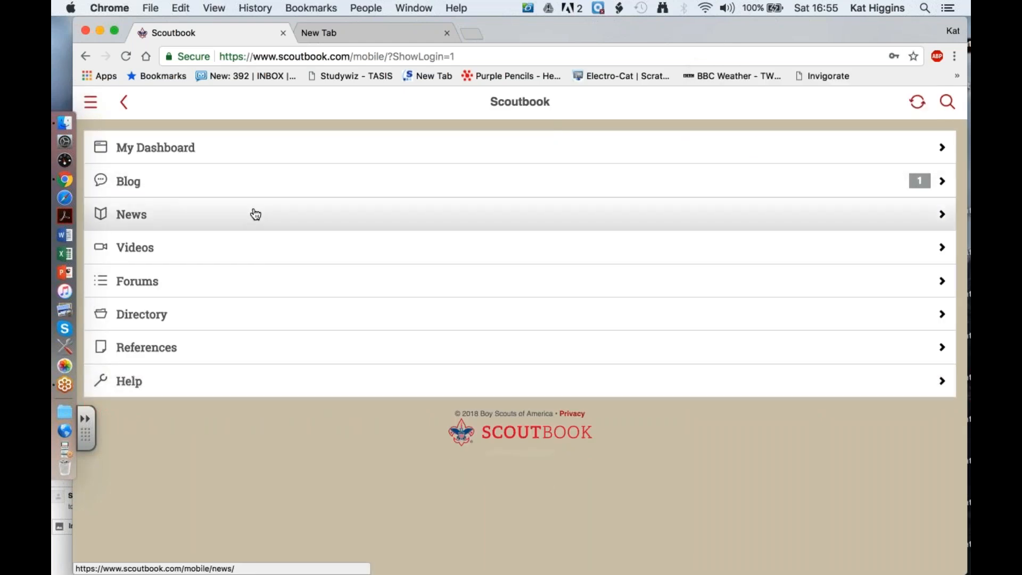
# - Check the blog list, return home, and open My Account from the dashboard's Administration section
pyautogui.click(256, 190)
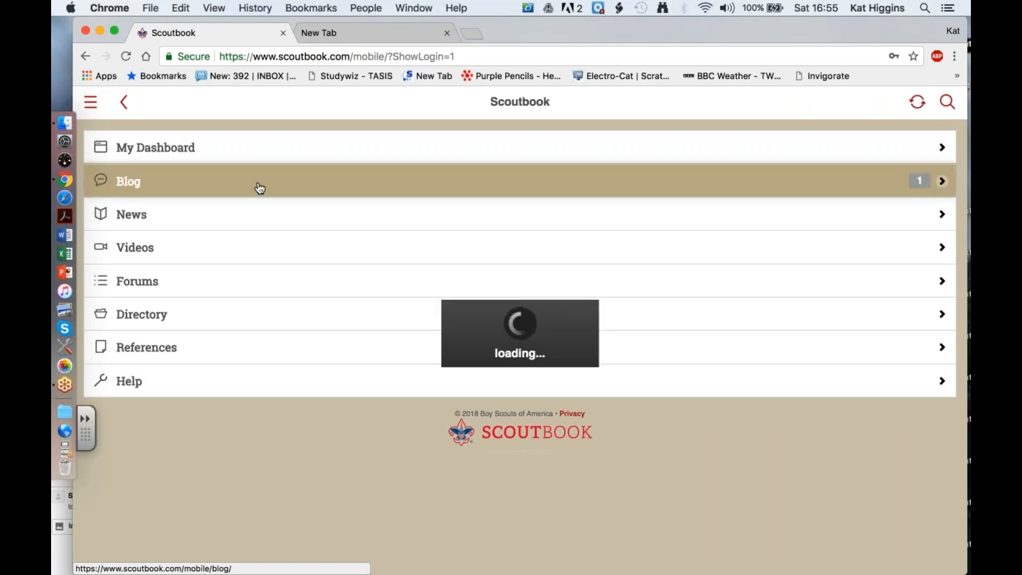
pyautogui.click(125, 104)
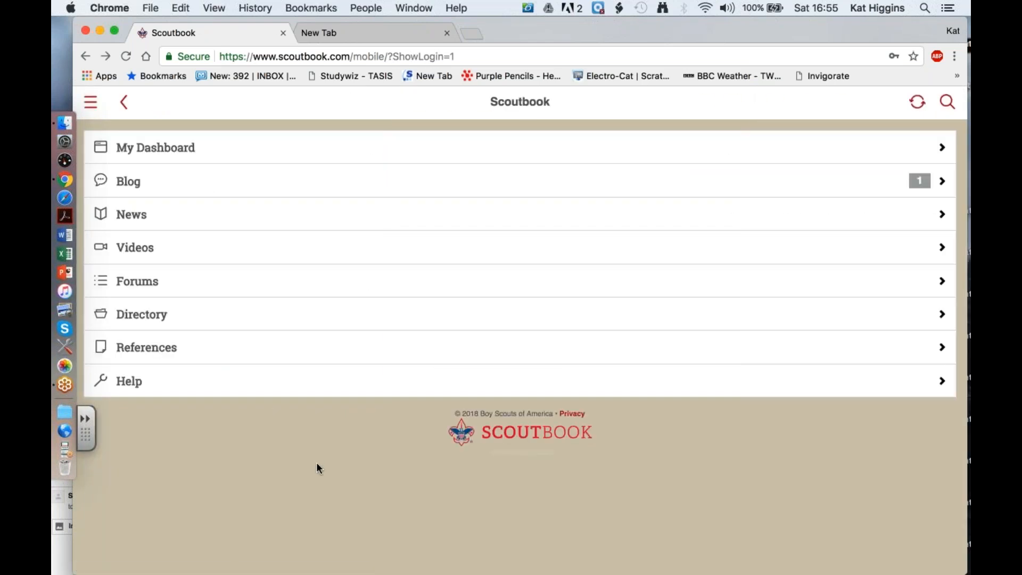
pyautogui.click(152, 154)
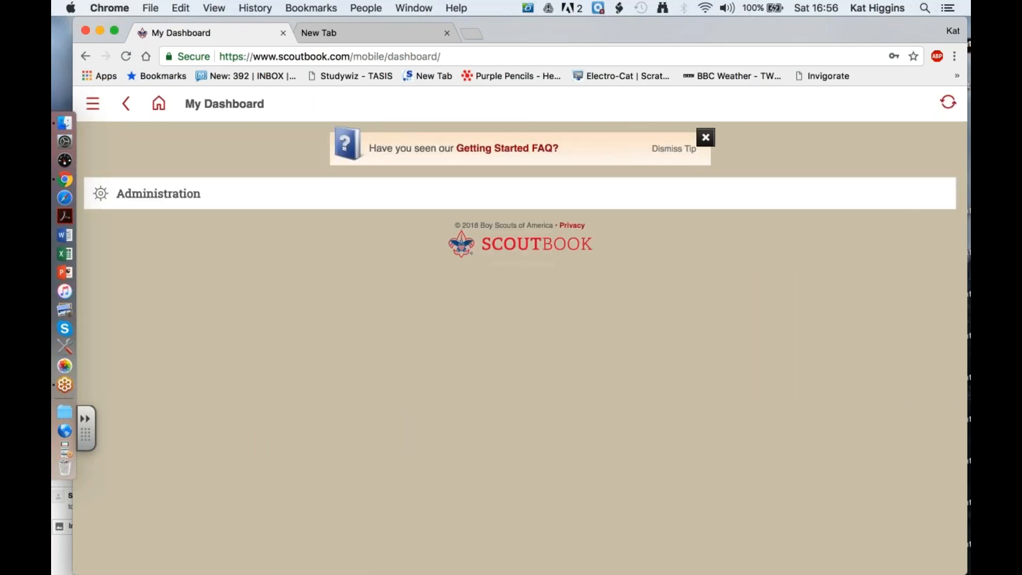
pyautogui.click(178, 200)
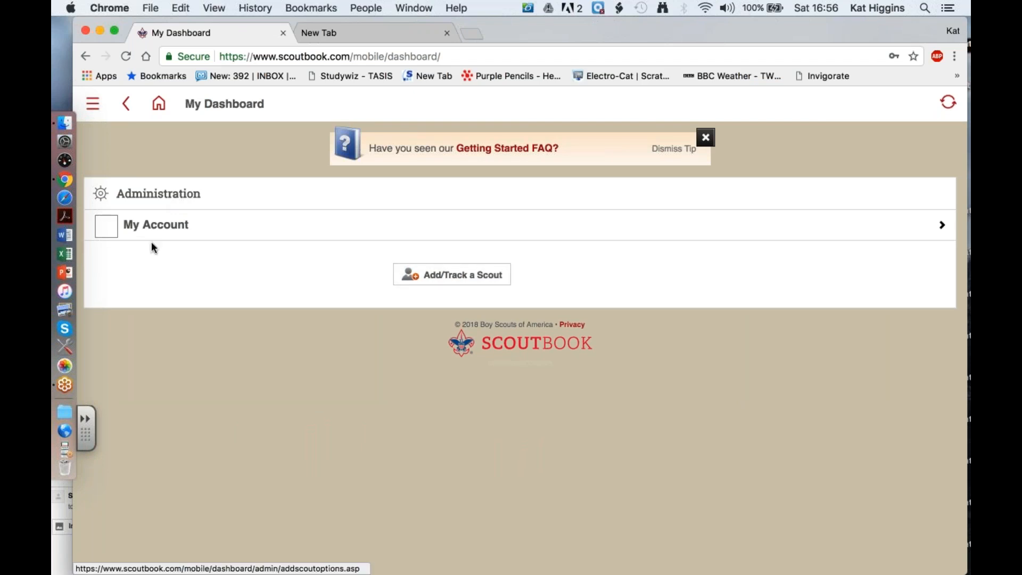
pyautogui.click(107, 229)
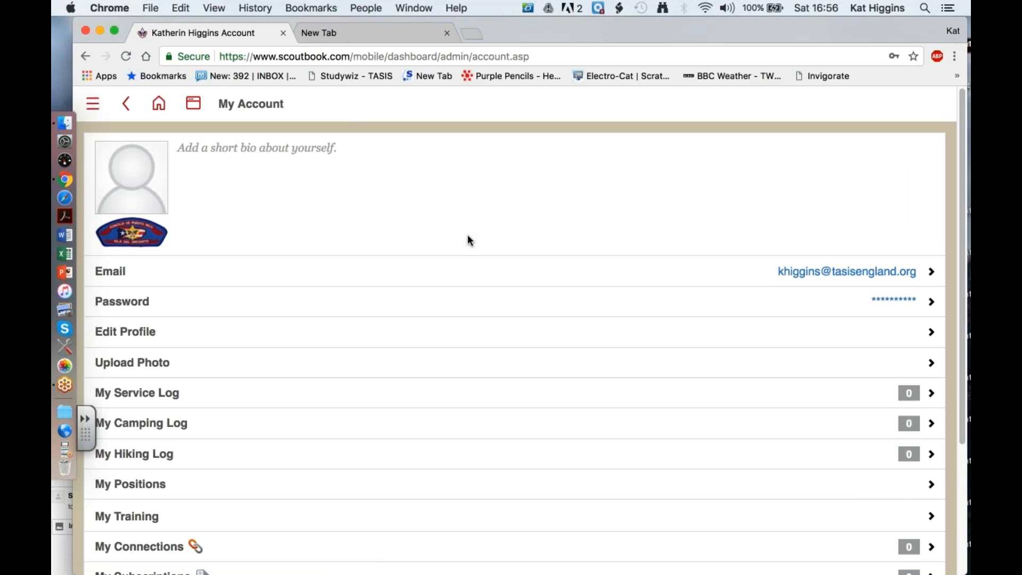
# - Review the options on the My Account page and open the profile for editing
pyautogui.scroll(-5, 467, 240)
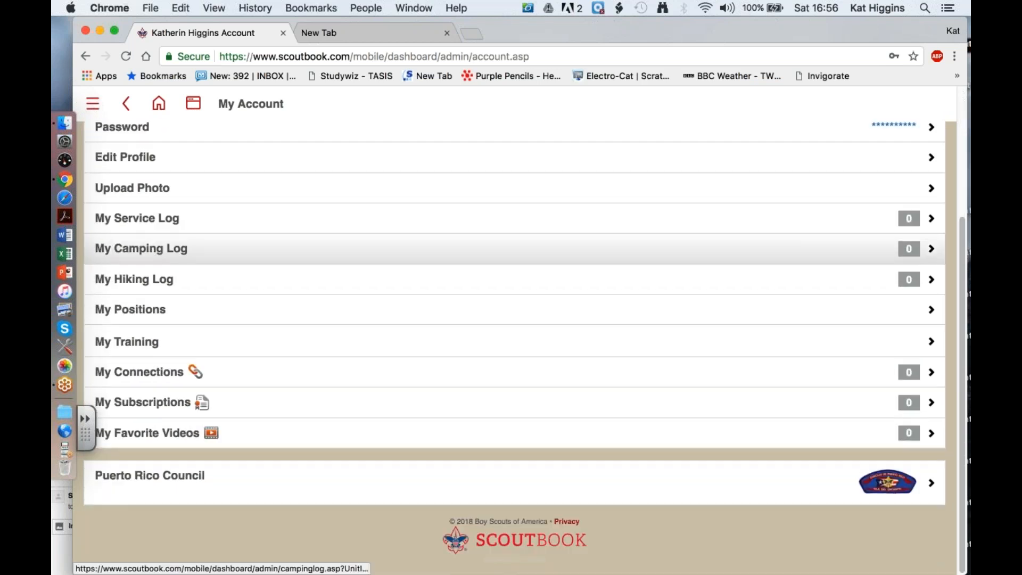
pyautogui.scroll(5, 468, 248)
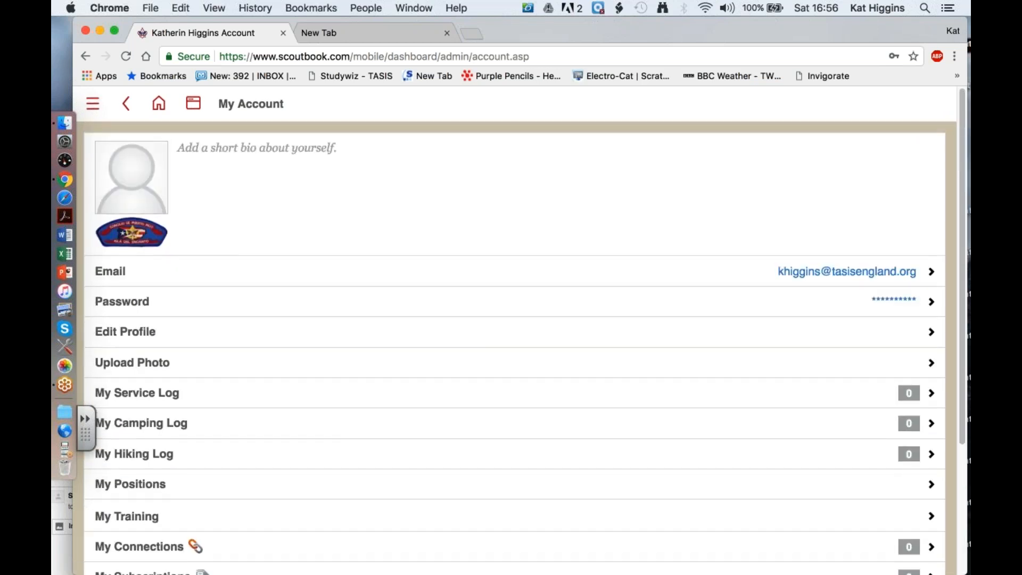
pyautogui.scroll(-2, 513, 331)
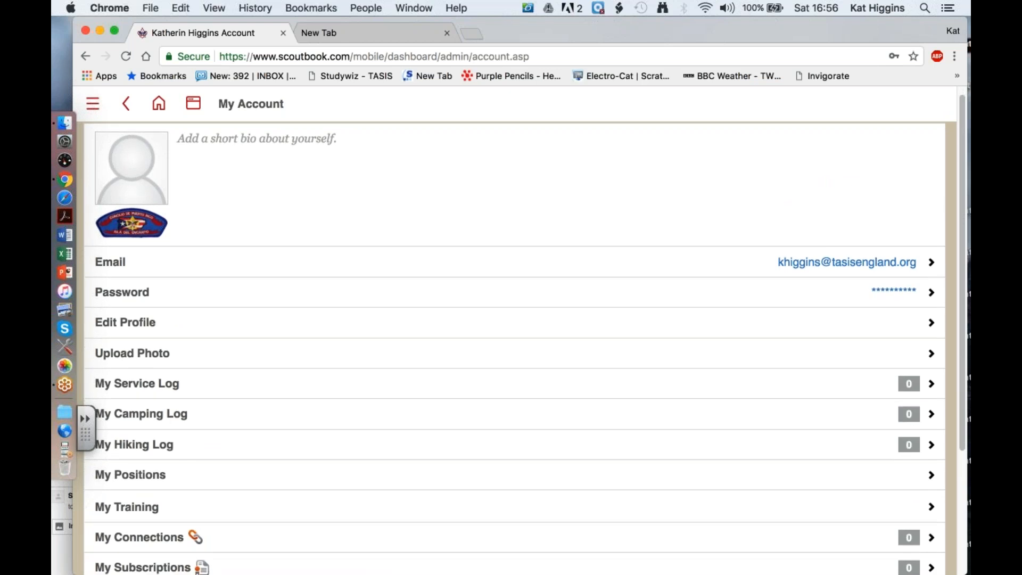
pyautogui.click(474, 272)
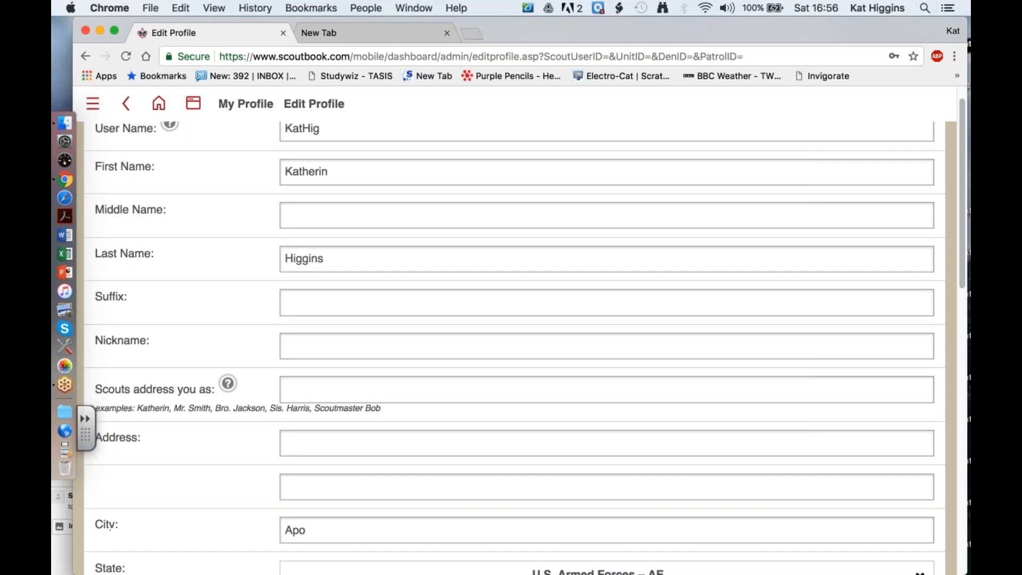
# - Set the profile's local council to Transatlantic Council, BSA (AE) and the district to Mayflower District
pyautogui.scroll(-5, 514, 346)
pyautogui.scroll(-8, 514, 346)
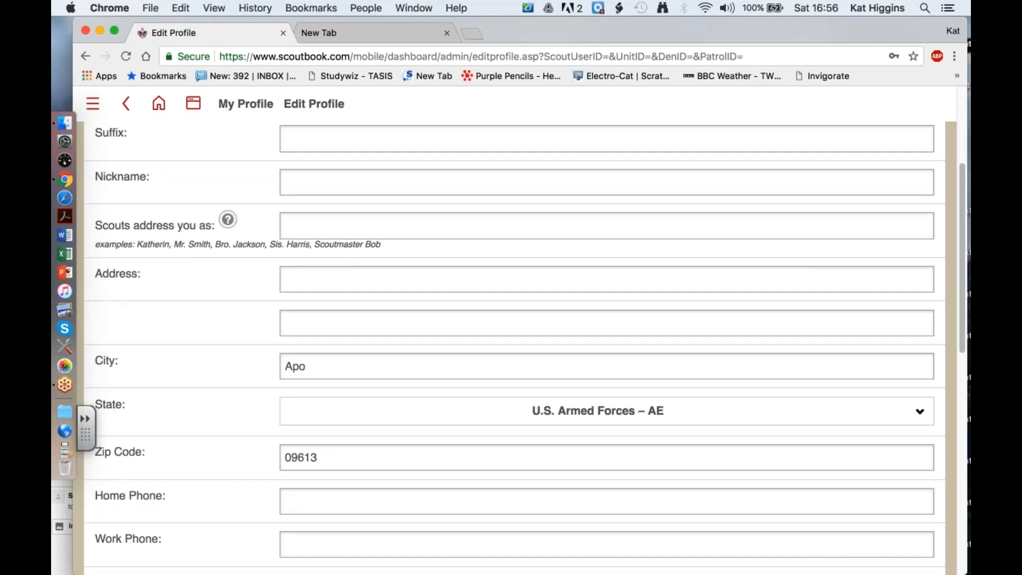
pyautogui.scroll(-2, 514, 424)
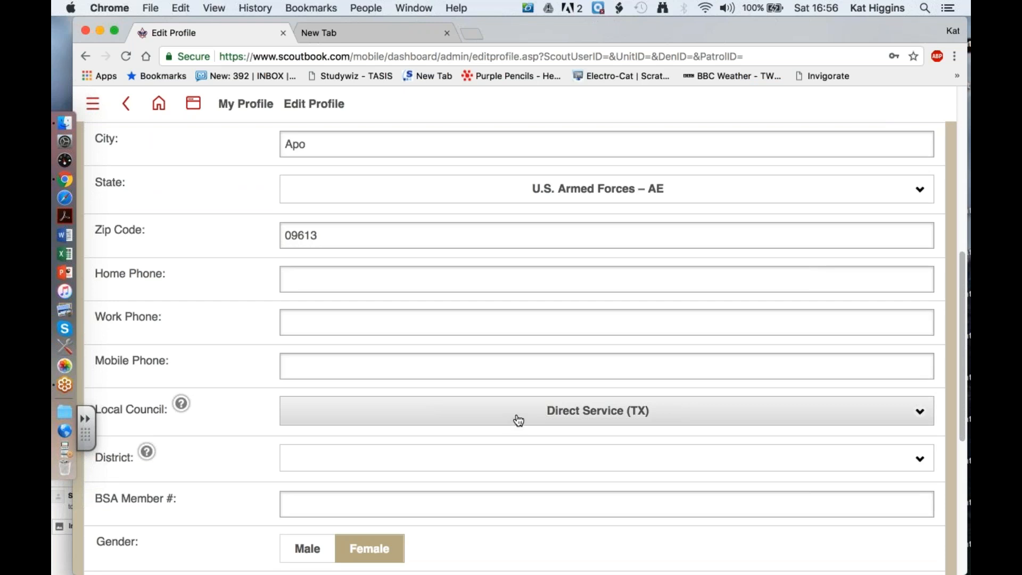
pyautogui.click(922, 416)
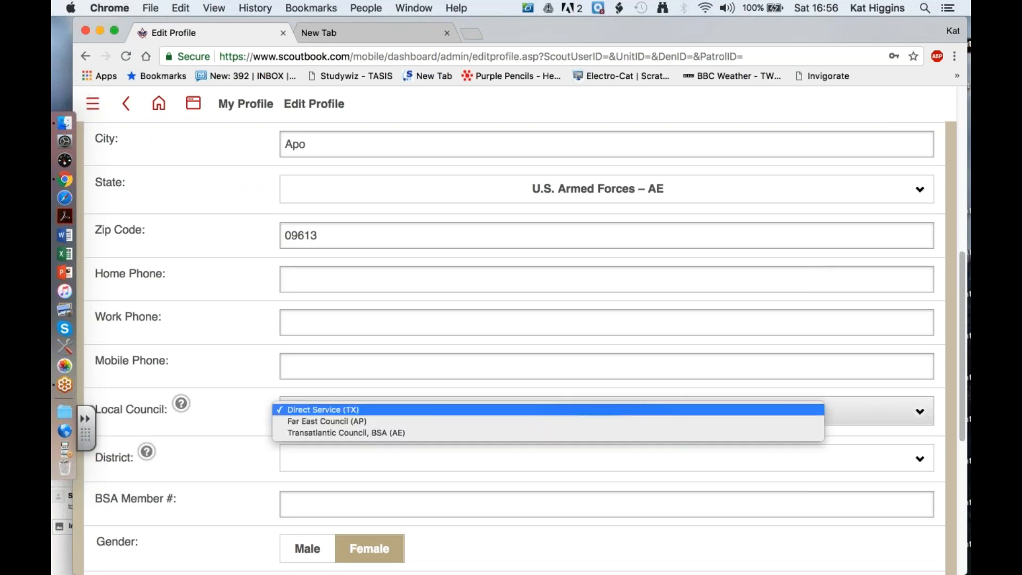
pyautogui.click(462, 433)
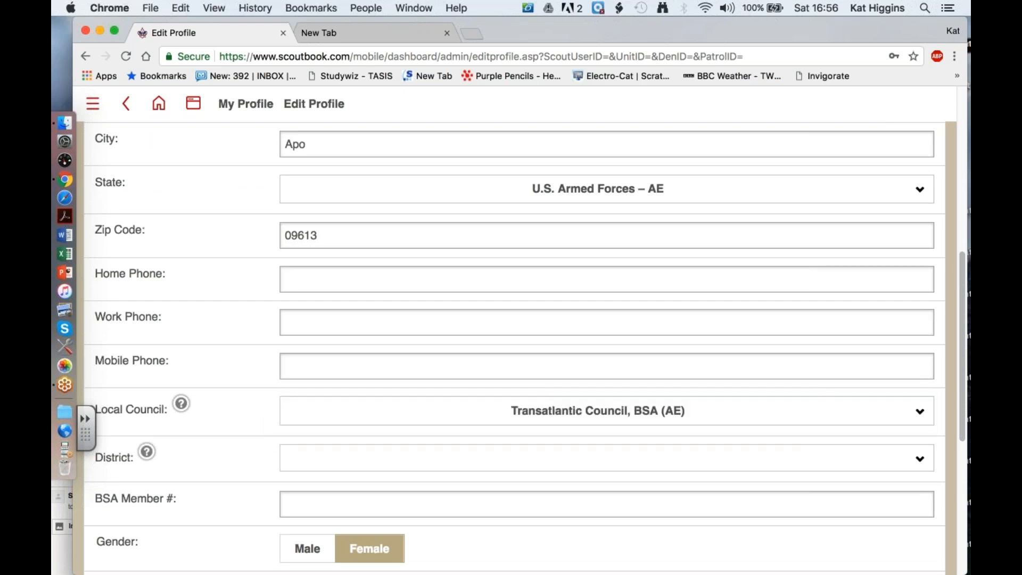
pyautogui.click(540, 424)
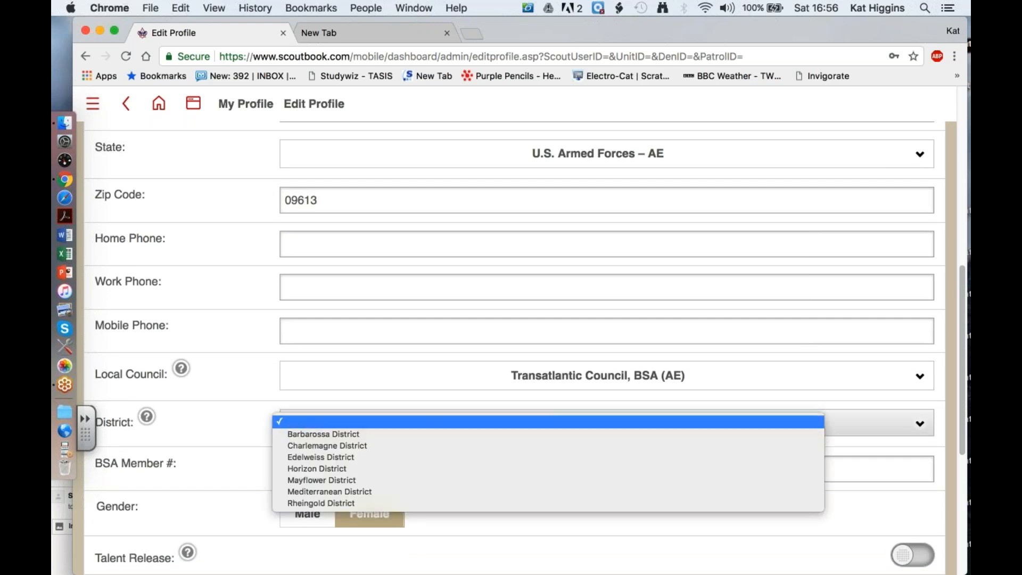
pyautogui.click(538, 479)
# - Leave the BSA member number blank and save the profile changes
pyautogui.scroll(-2, 570, 424)
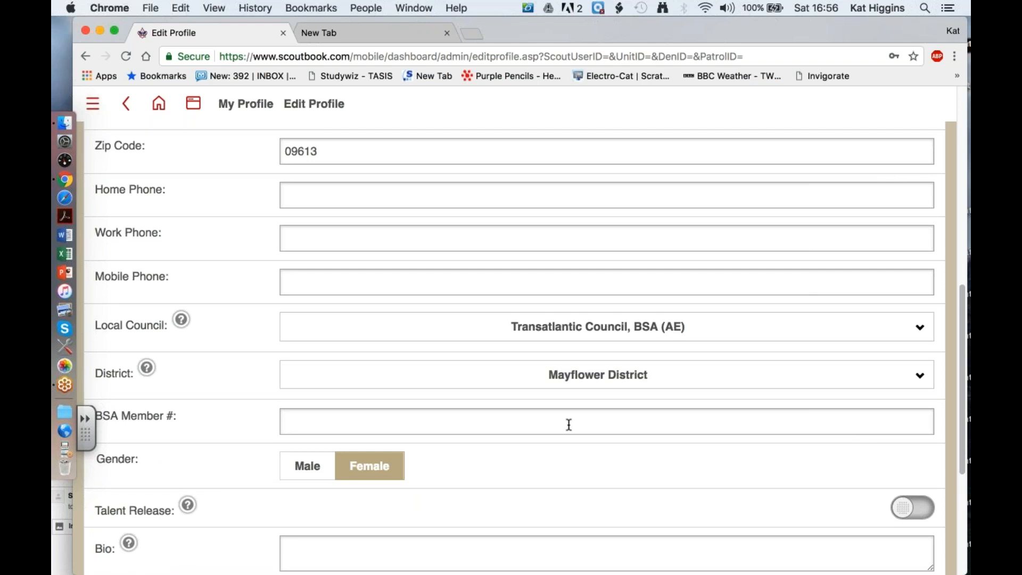
pyautogui.click(570, 425)
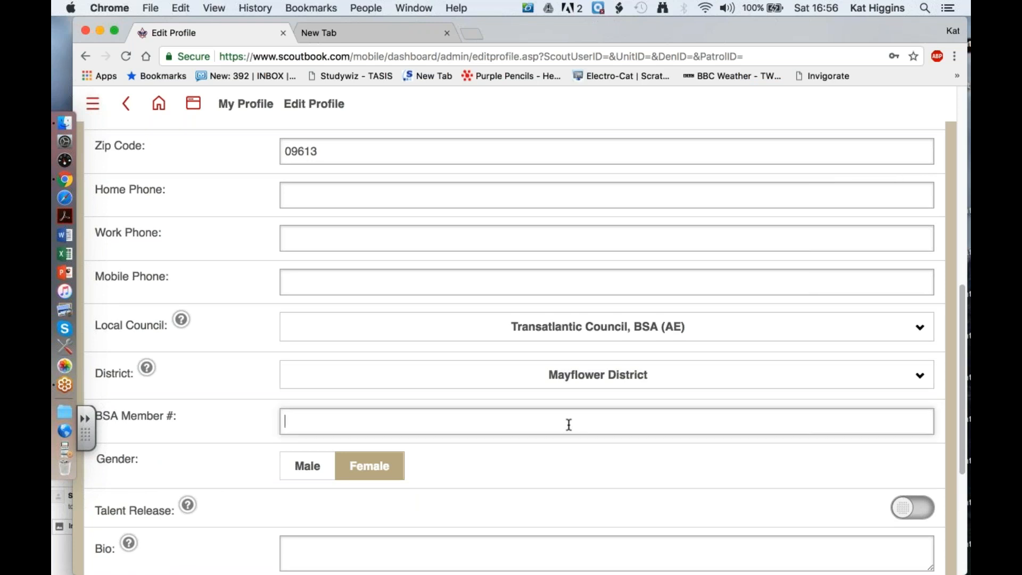
pyautogui.scroll(-6, 569, 424)
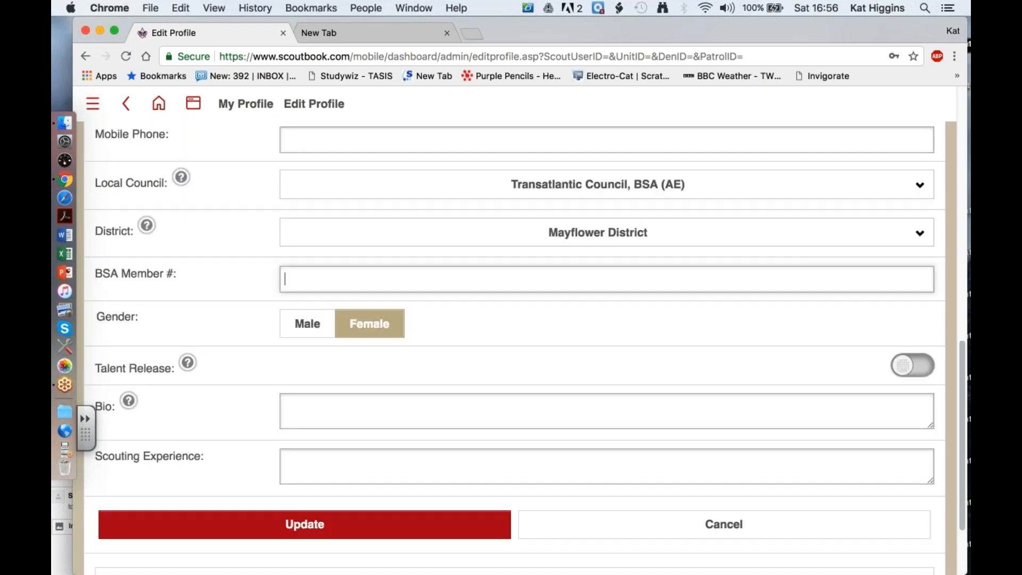
pyautogui.click(402, 516)
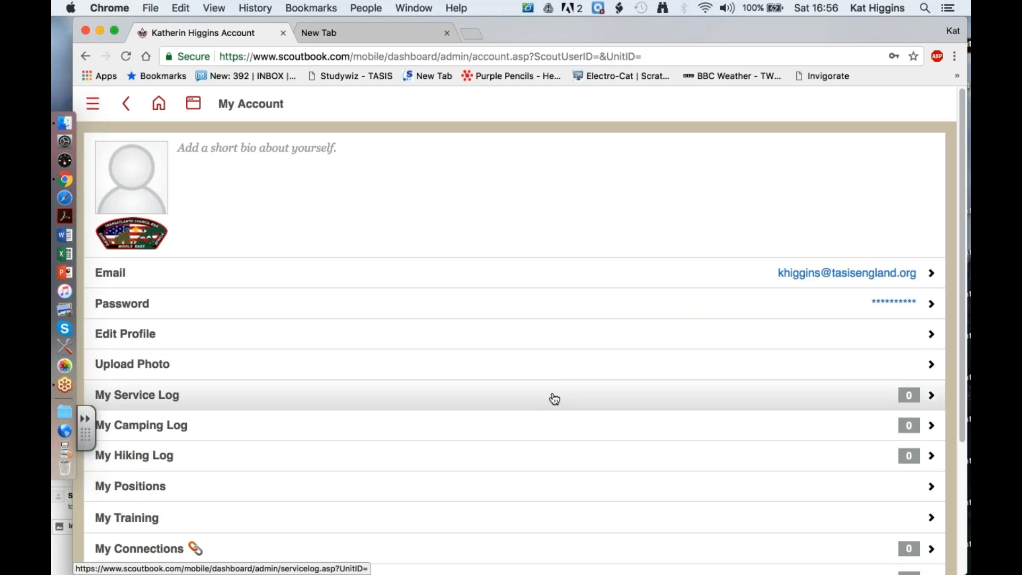
# - Open My Subscriptions from the account page and examine the free, Family, Pack and Troop plans
pyautogui.scroll(-5, 554, 400)
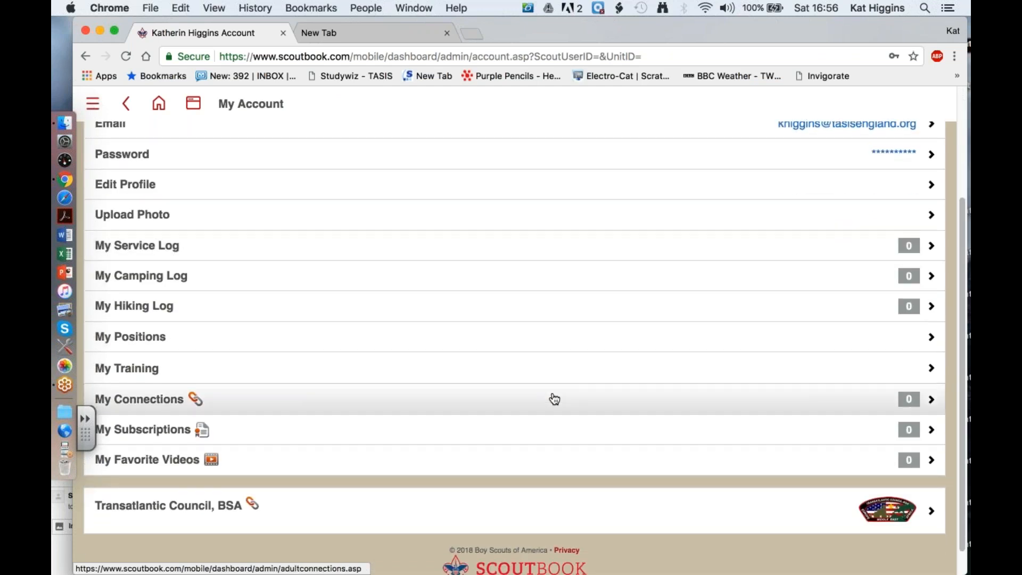
pyautogui.click(568, 429)
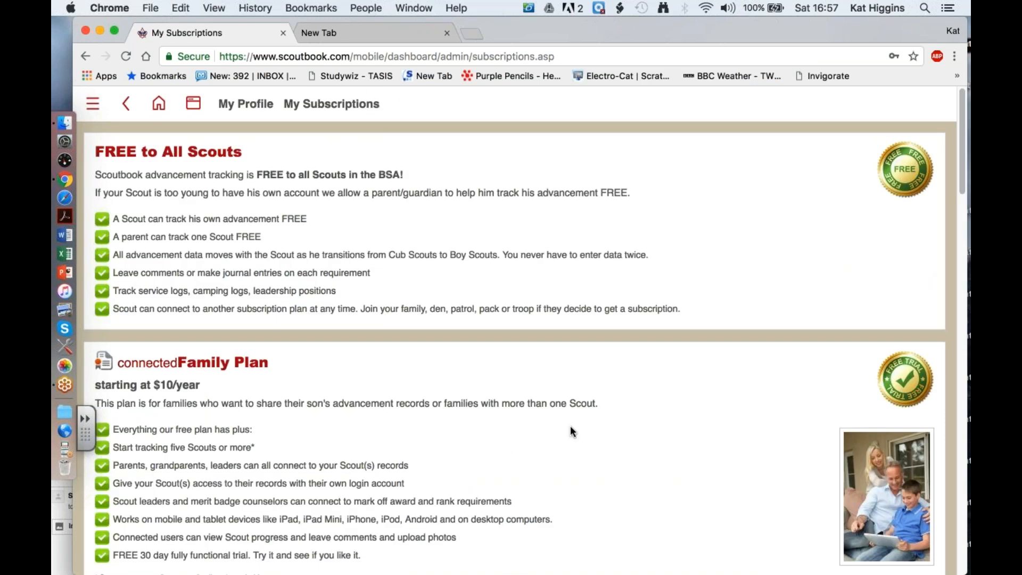
pyautogui.scroll(-6, 571, 432)
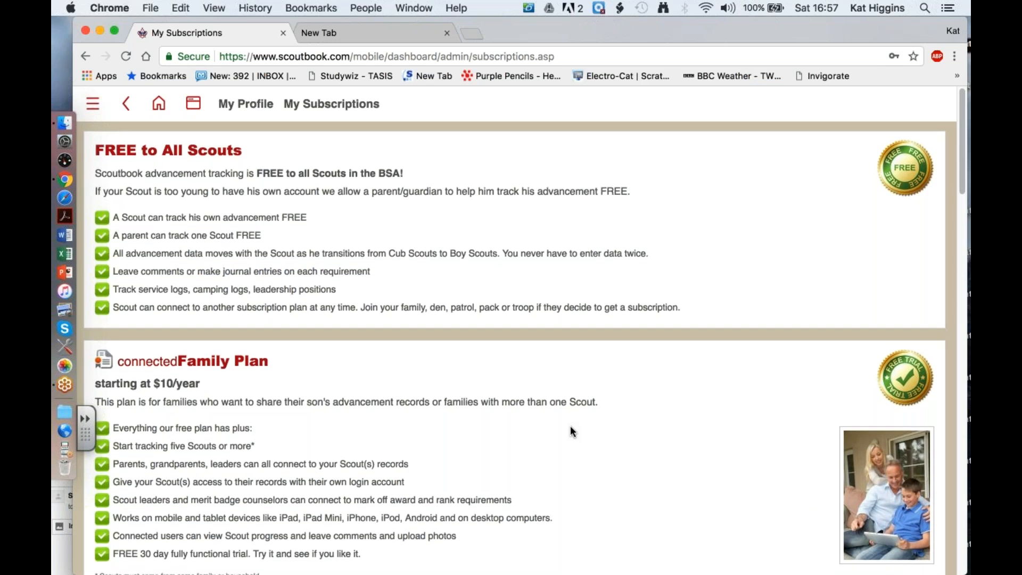
pyautogui.scroll(-5, 570, 426)
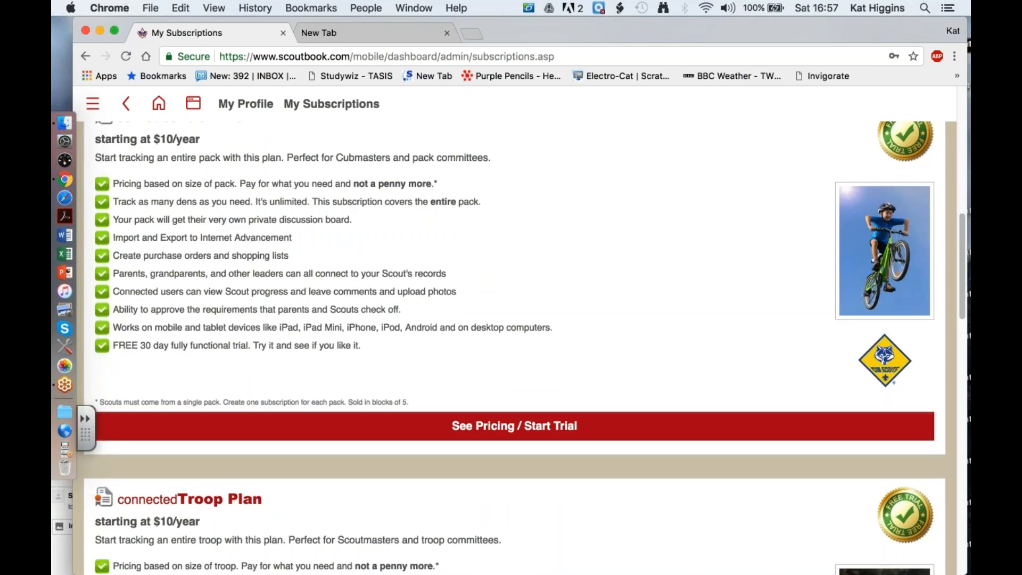
pyautogui.scroll(3, 515, 348)
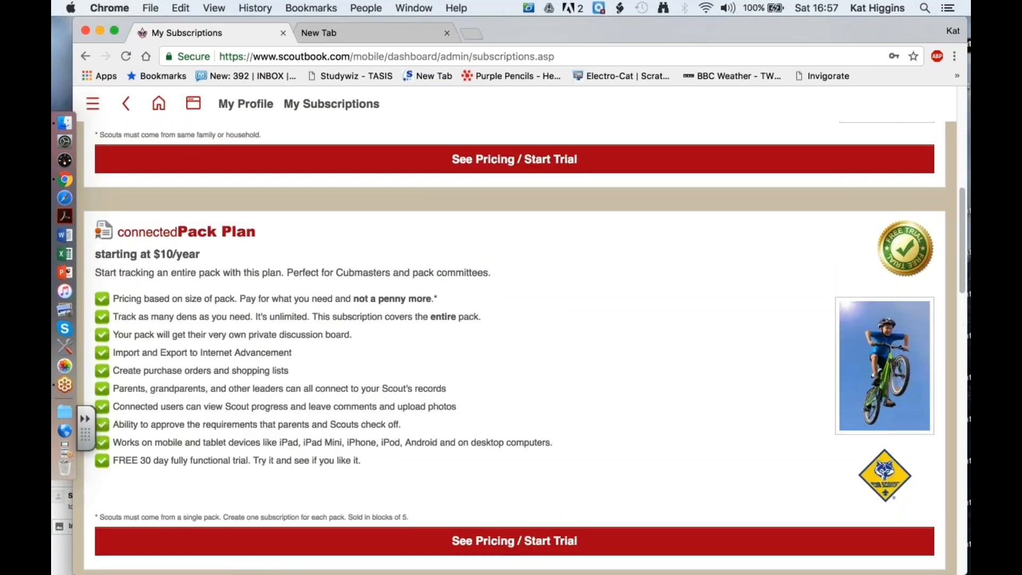
pyautogui.scroll(-4, 515, 348)
pyautogui.scroll(-3, 514, 348)
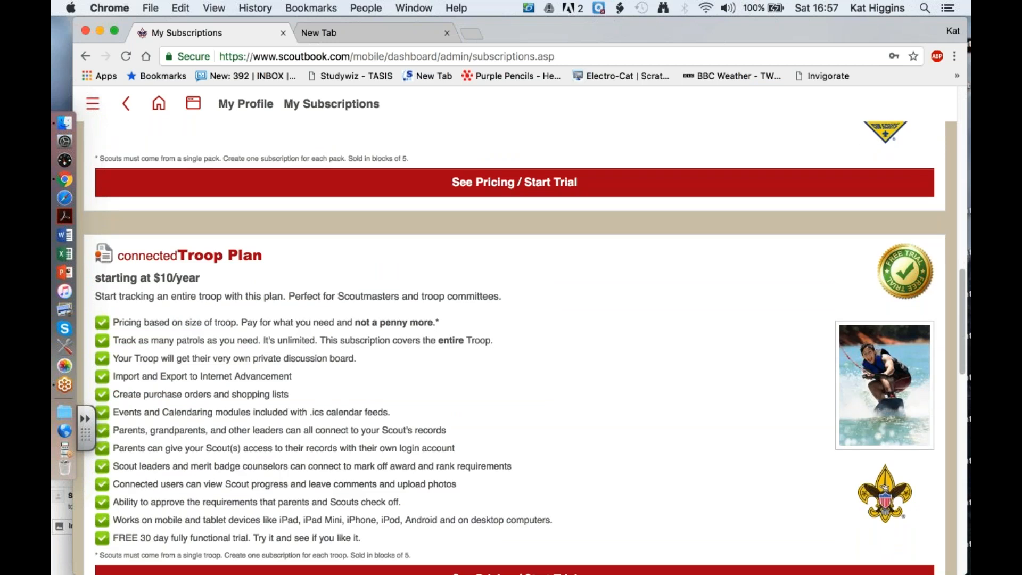
# - Open the Troop Plan's pricing and trial page and set the number of Scouts to up to 30 - $35/year
pyautogui.scroll(-4, 514, 349)
pyautogui.scroll(2, 514, 349)
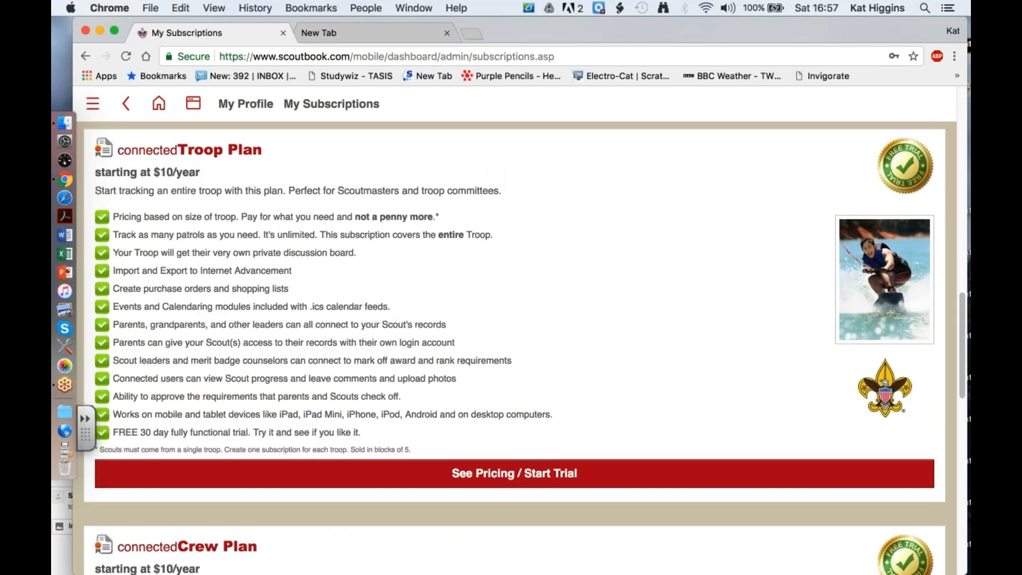
pyautogui.click(515, 474)
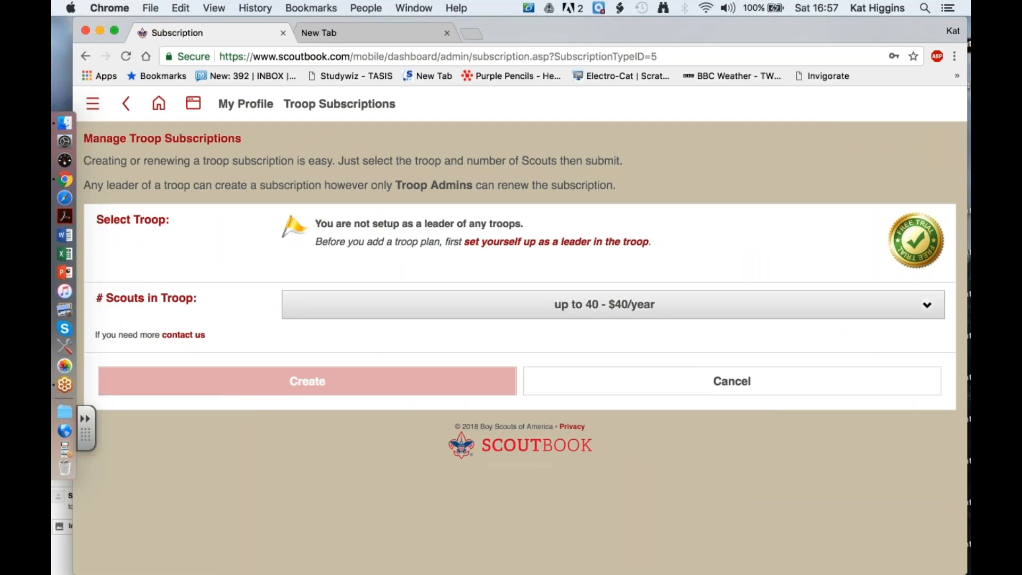
pyautogui.click(679, 304)
pyautogui.click(679, 292)
pyautogui.click(629, 320)
pyautogui.click(686, 225)
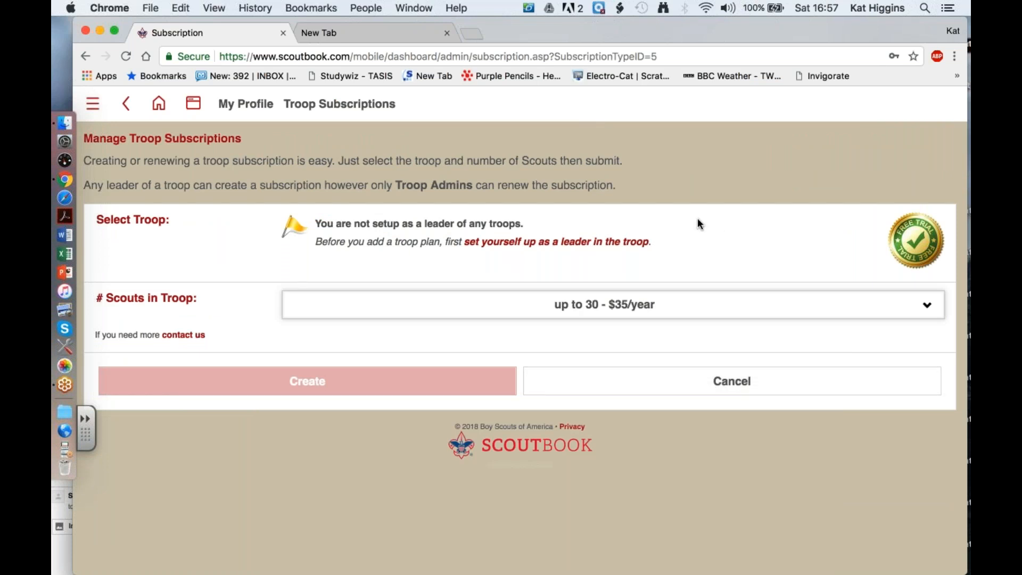
# - Go to the leader setup for the troop, add a new Scouting position and set its unit type to Troop
pyautogui.click(495, 242)
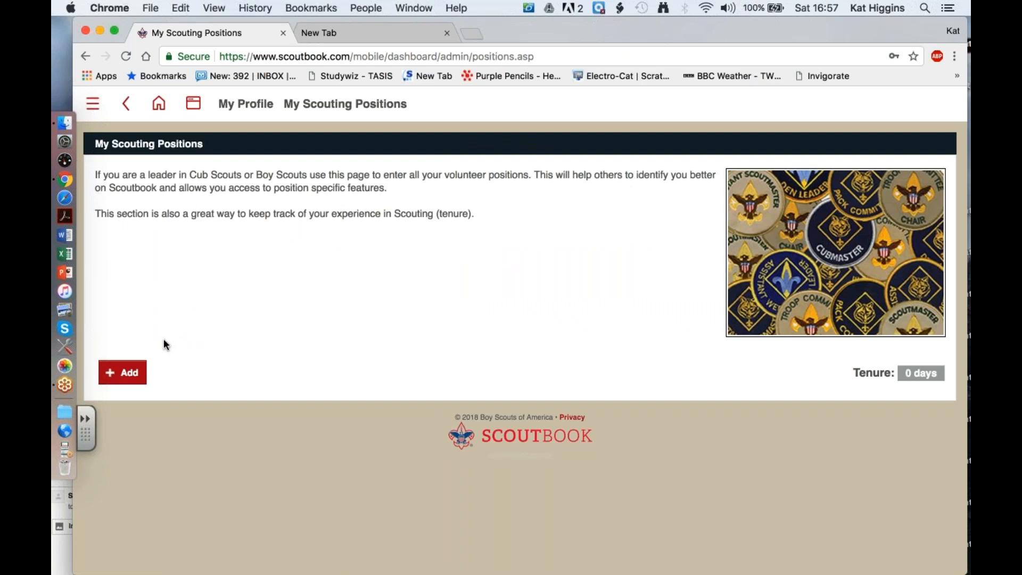
pyautogui.click(124, 374)
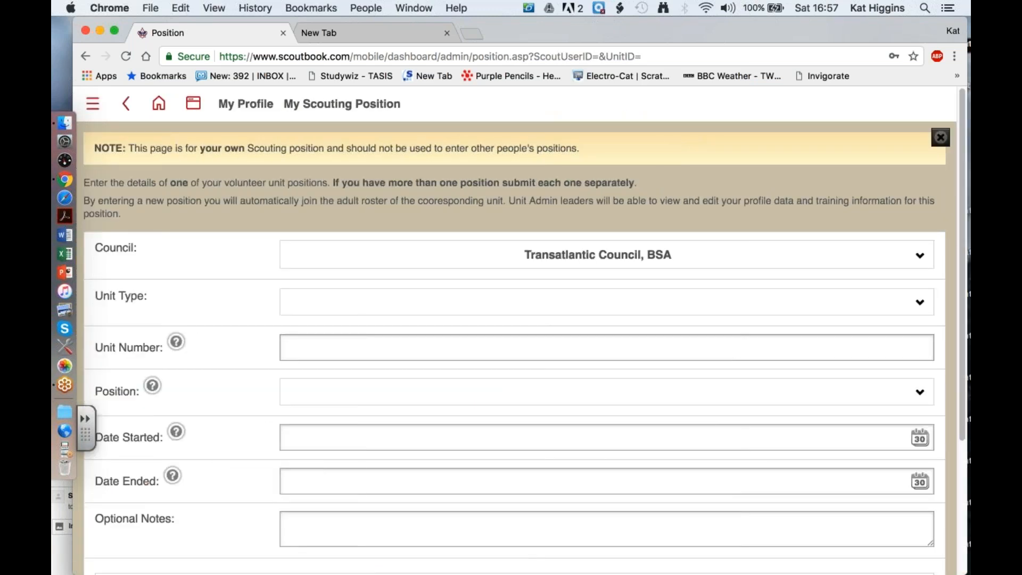
pyautogui.click(394, 392)
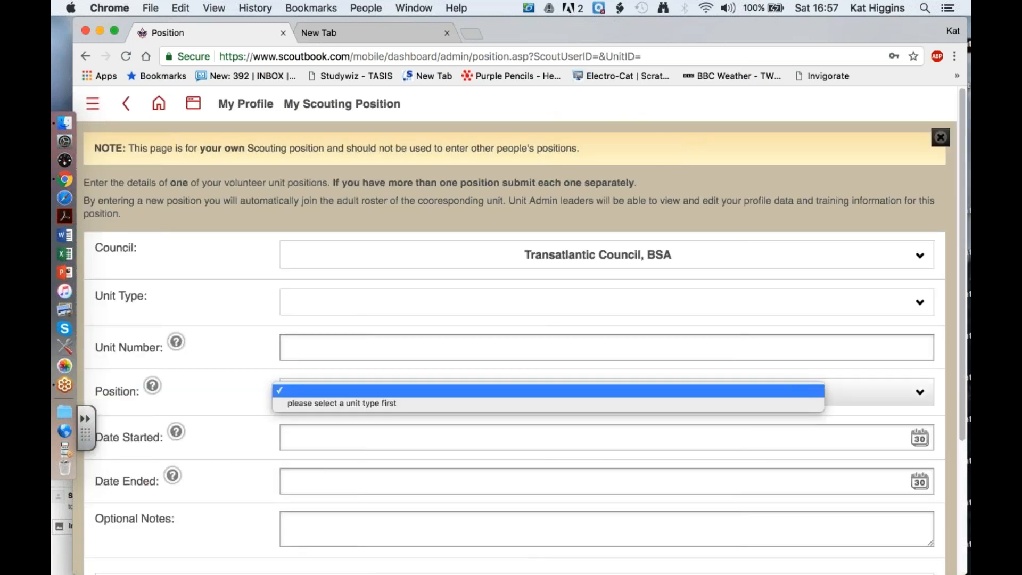
pyautogui.click(408, 306)
pyautogui.click(442, 302)
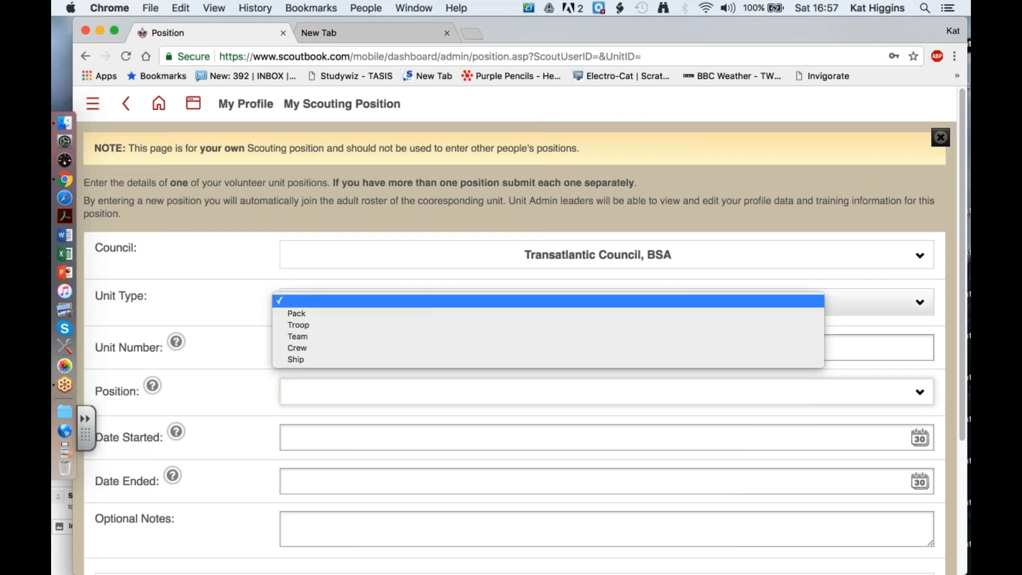
pyautogui.click(436, 325)
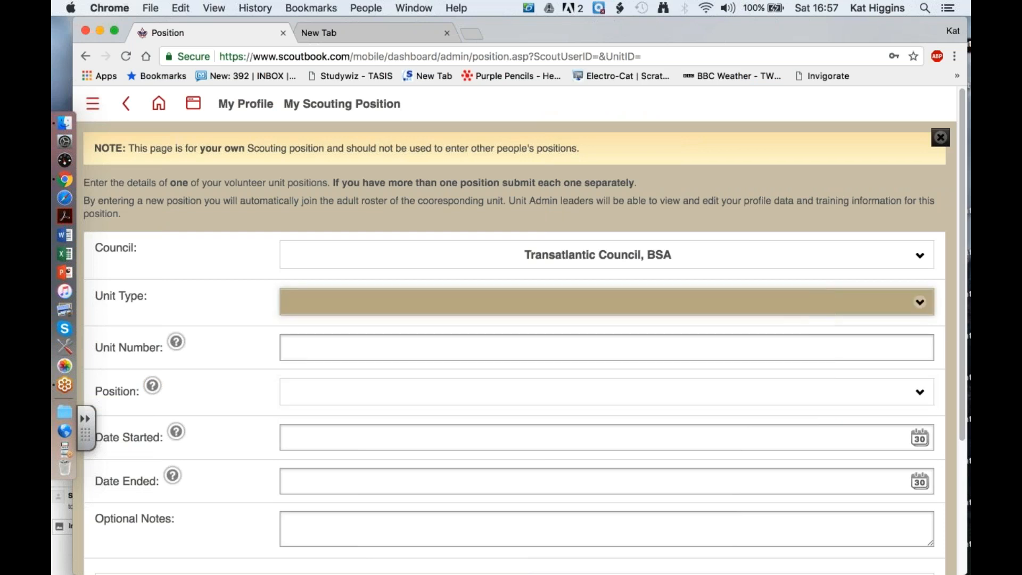
# - Enter unit number 0301 and choose Troop 0301 - American School of TASIS-England as the BSA unit description
pyautogui.click(616, 347)
pyautogui.write('301')
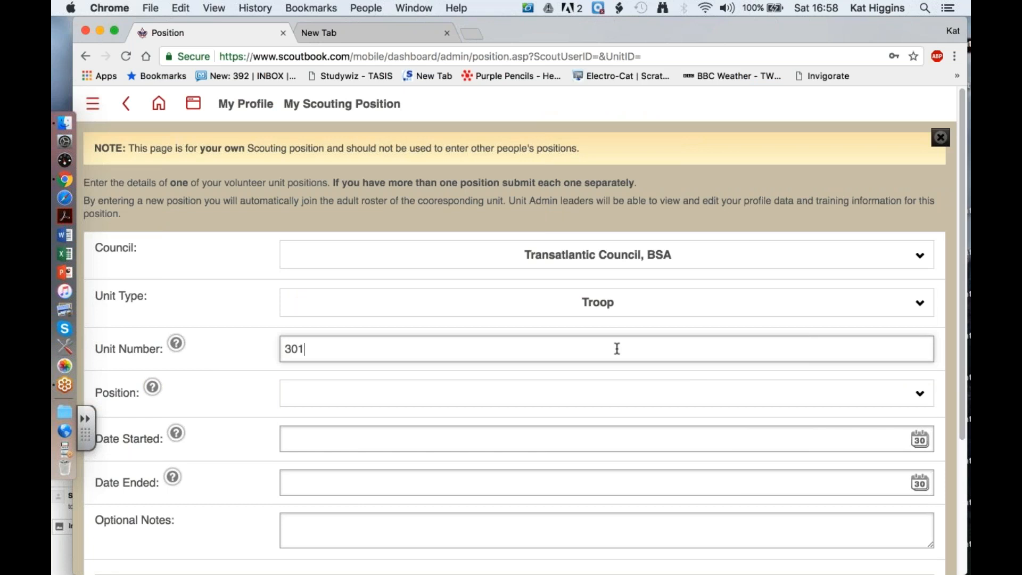
pyautogui.press('BackSpace')
pyautogui.press('BackSpace')
pyautogui.press('BackSpace')
pyautogui.write('0301')
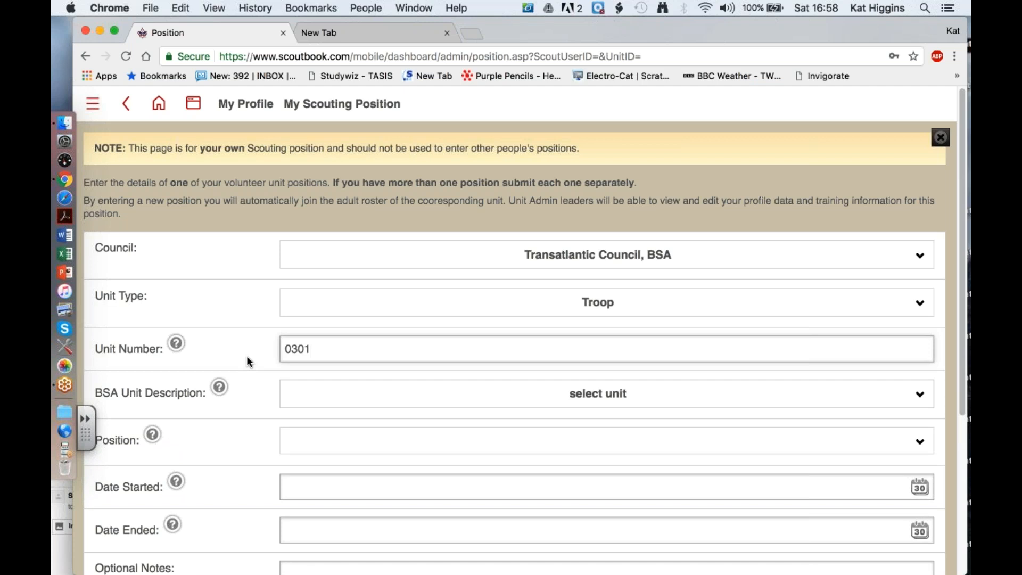
pyautogui.click(314, 396)
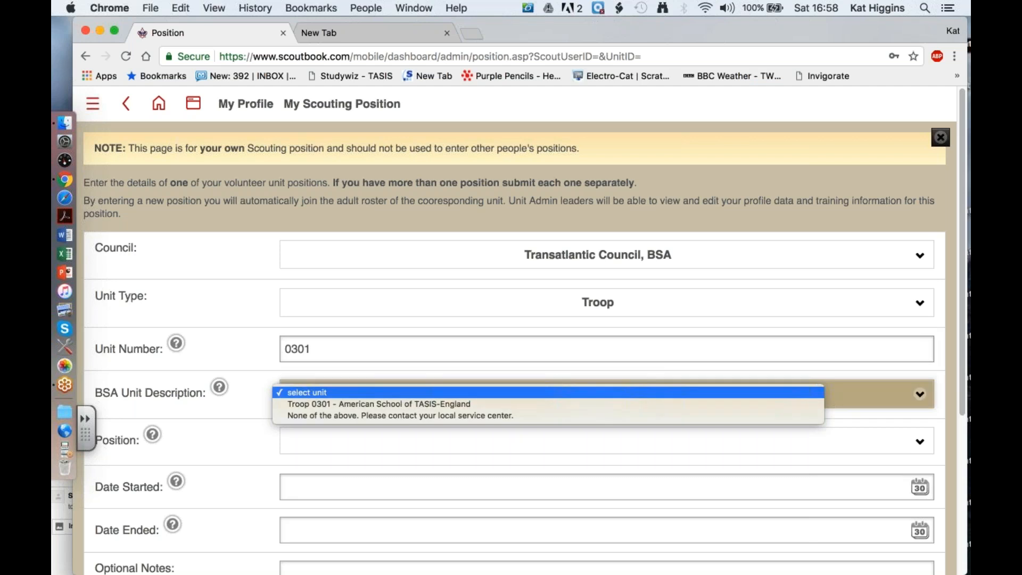
pyautogui.click(318, 405)
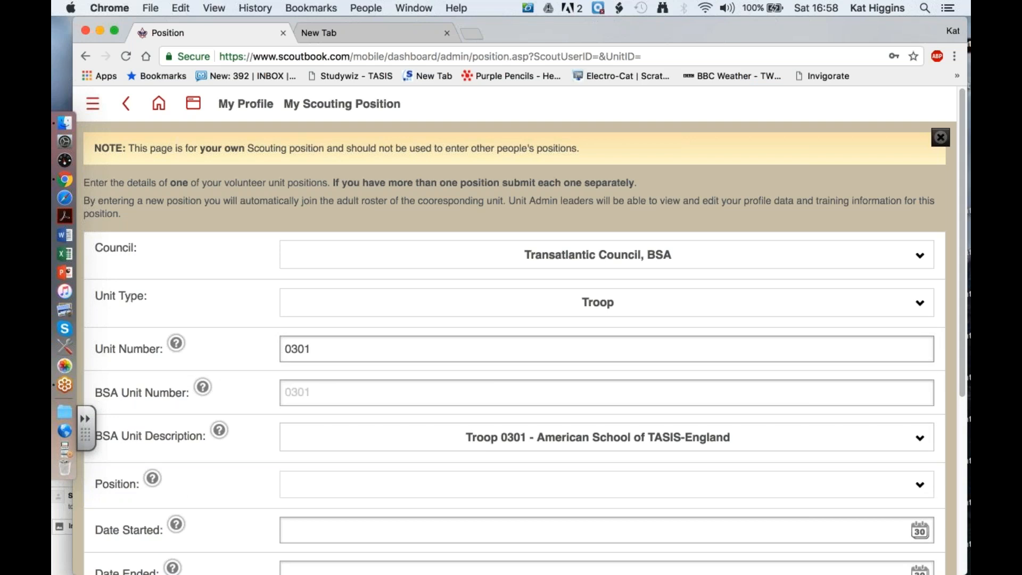
# - Set the position held in the troop to Chartered Organization Representative (CR)
pyautogui.scroll(-3, 524, 330)
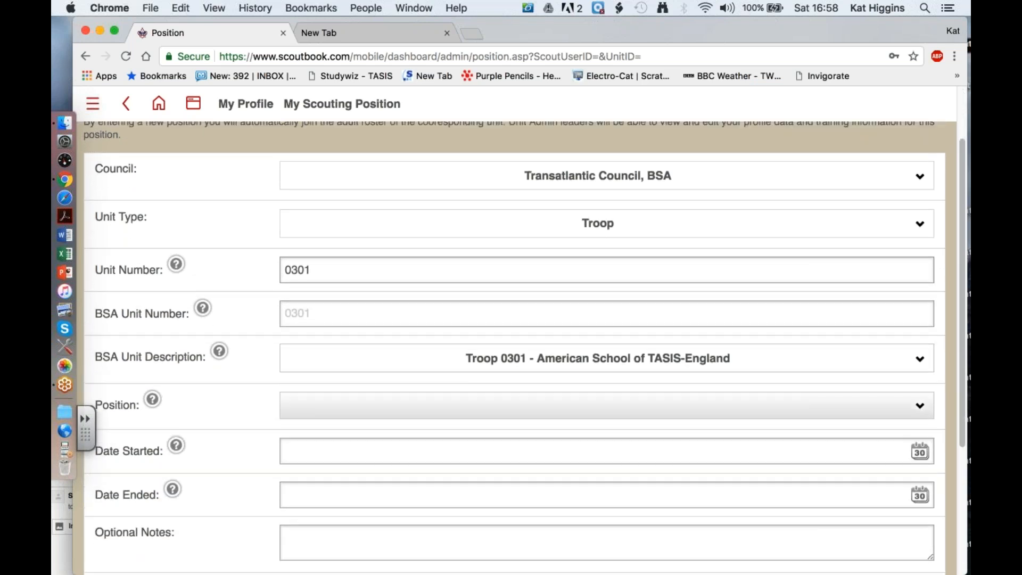
pyautogui.scroll(-1, 343, 404)
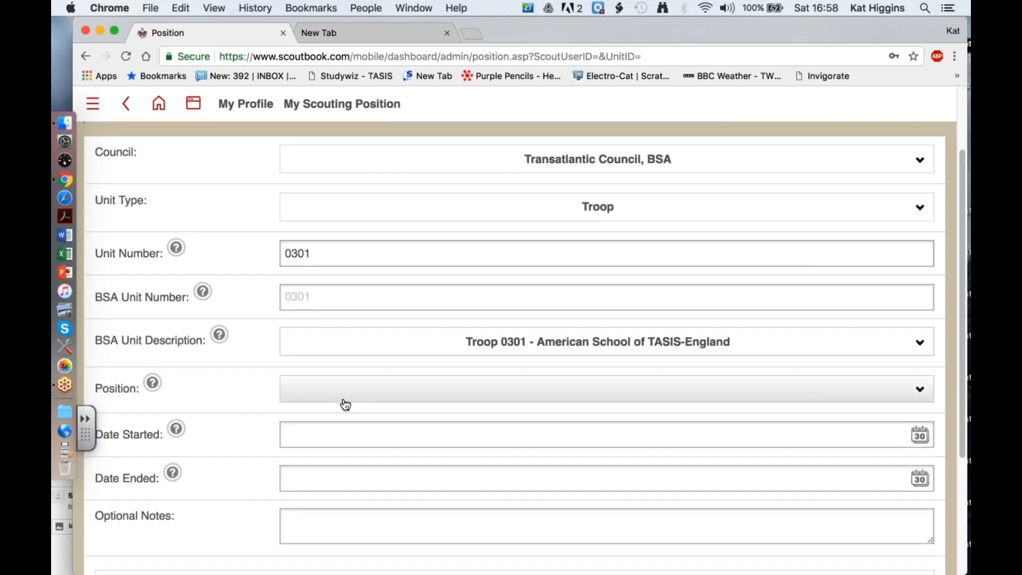
pyautogui.click(397, 393)
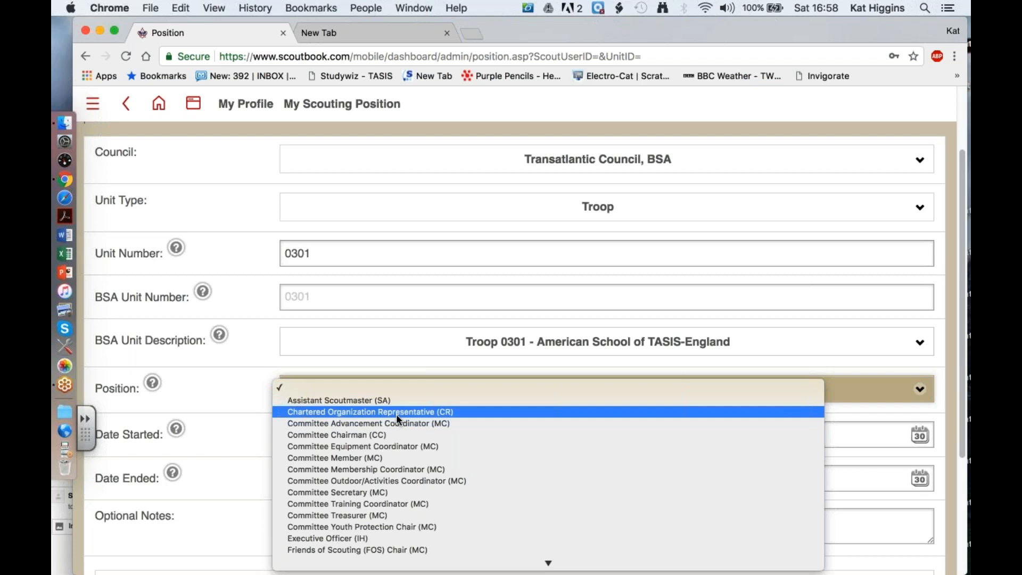
pyautogui.scroll(-3, 396, 414)
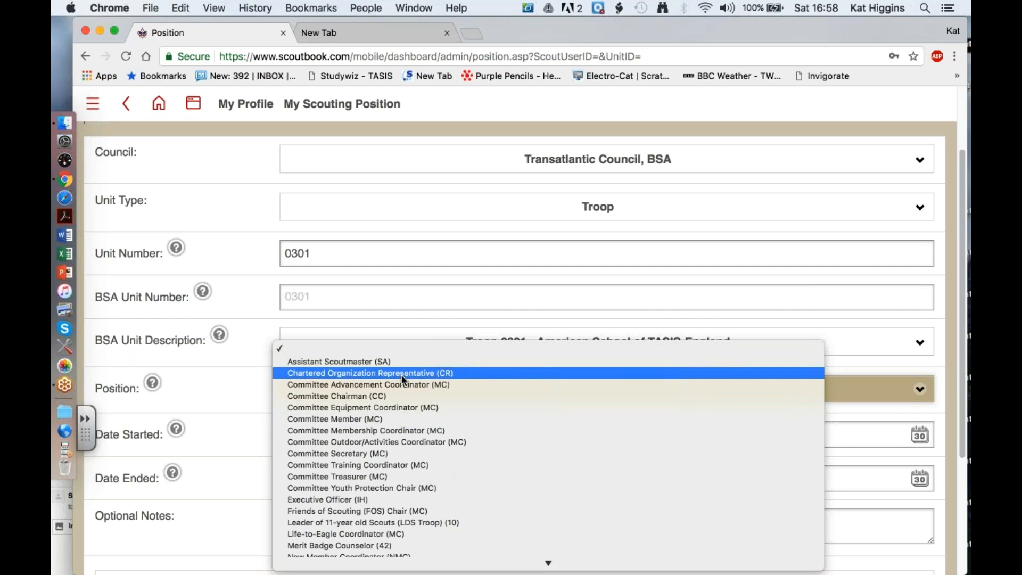
pyautogui.click(403, 374)
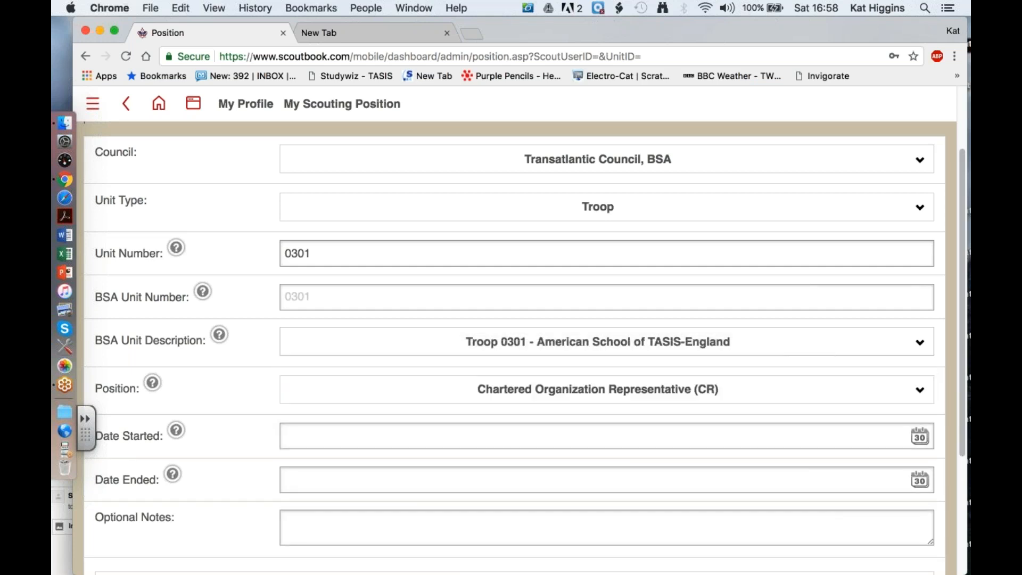
# - Set the position's start date to 09/05/2016
pyautogui.scroll(-1, 515, 348)
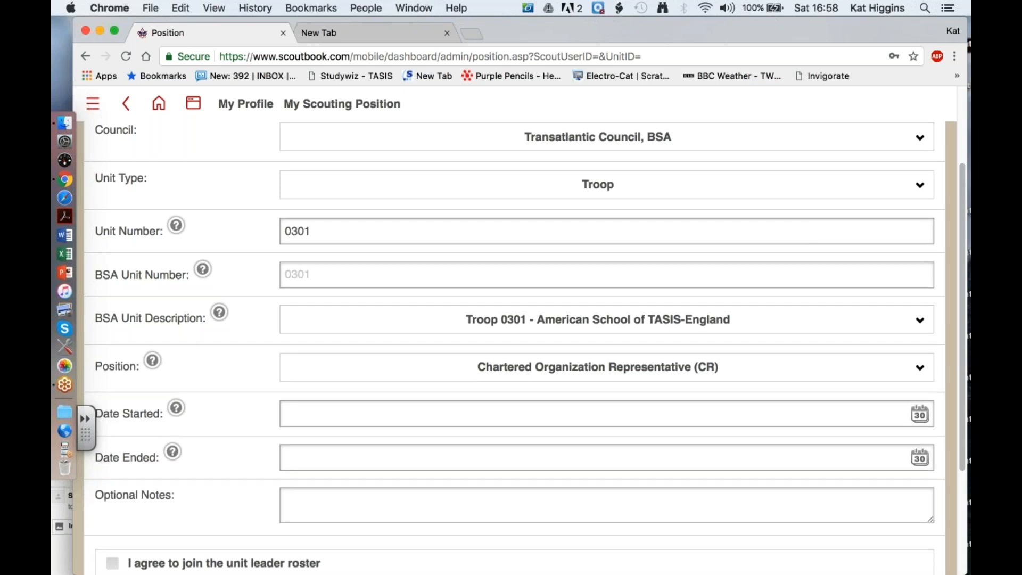
pyautogui.scroll(-2, 402, 378)
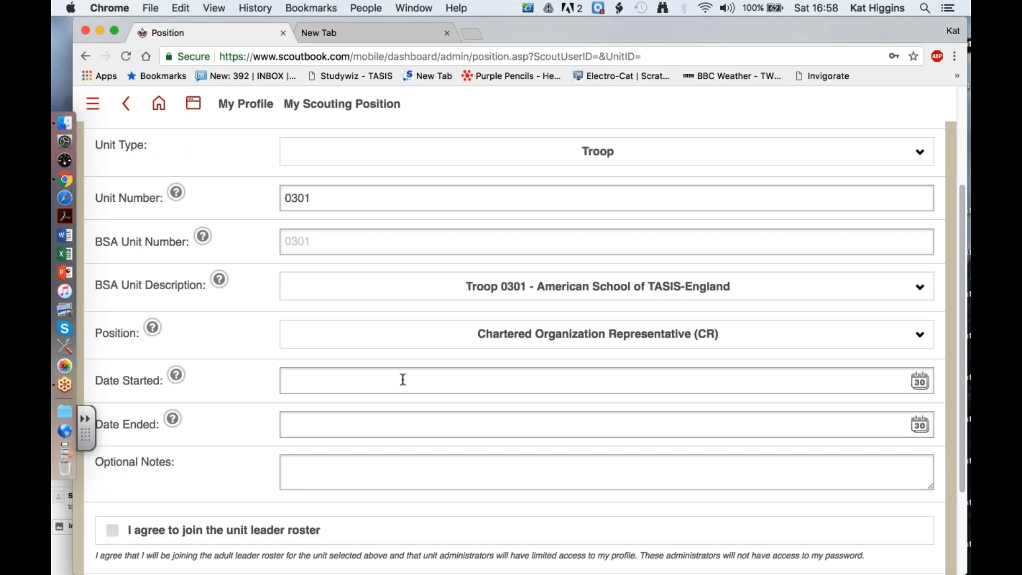
pyautogui.click(403, 380)
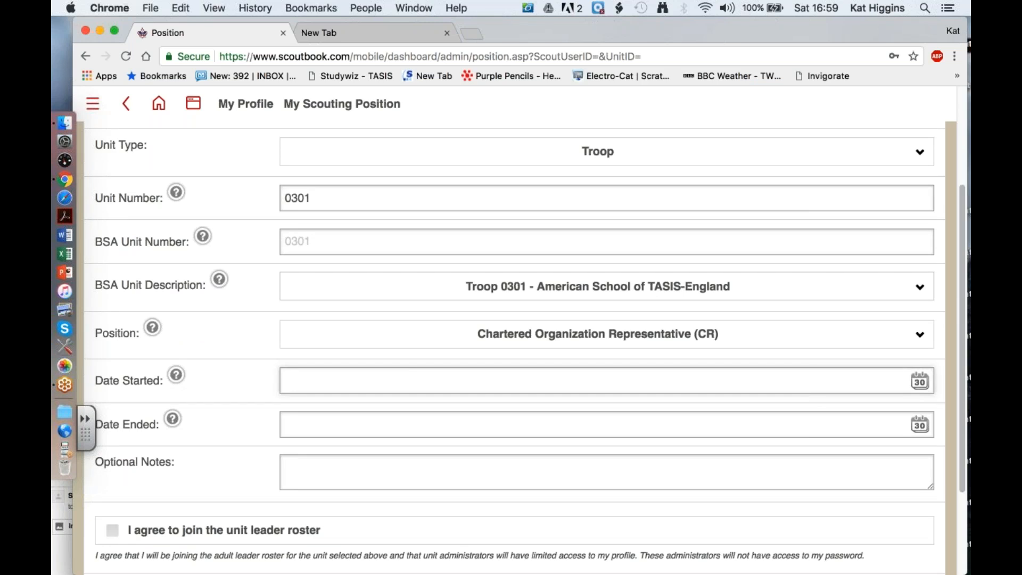
pyautogui.click(920, 382)
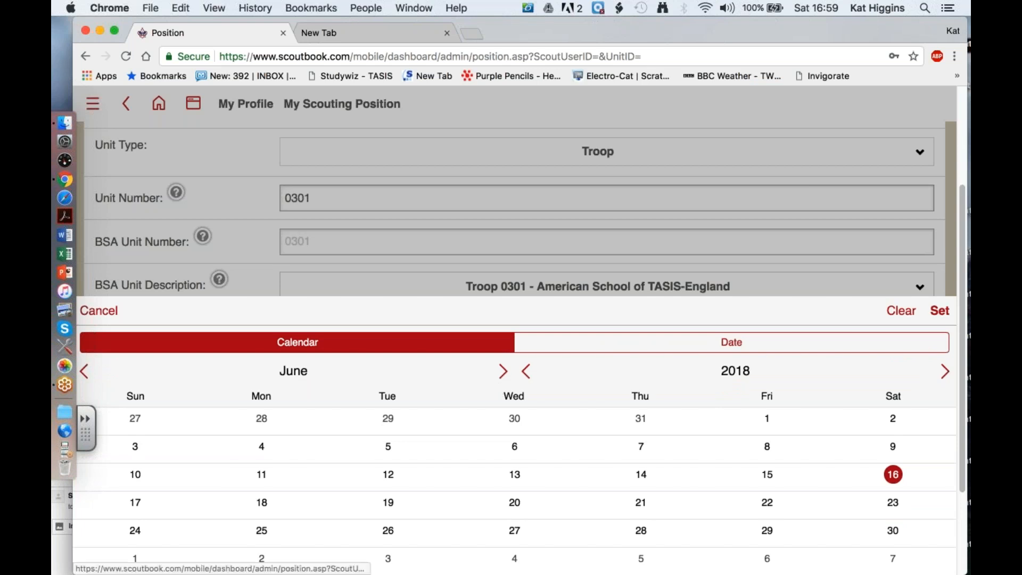
pyautogui.click(86, 372)
pyautogui.click(86, 372)
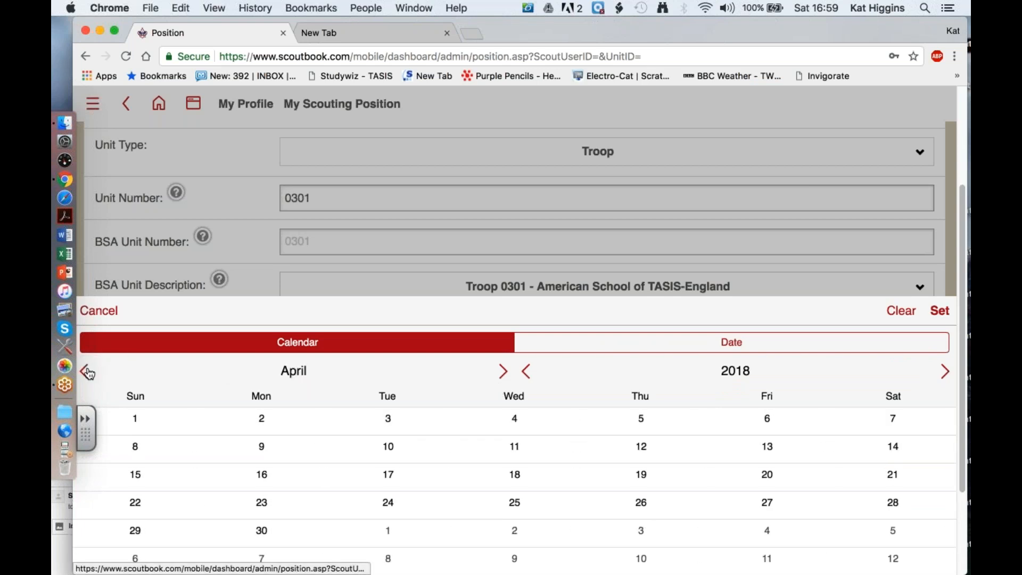
pyautogui.click(86, 372)
pyautogui.click(86, 372)
pyautogui.click(86, 372)
pyautogui.click(86, 372)
pyautogui.click(87, 372)
pyautogui.click(86, 372)
pyautogui.click(86, 372)
pyautogui.click(86, 372)
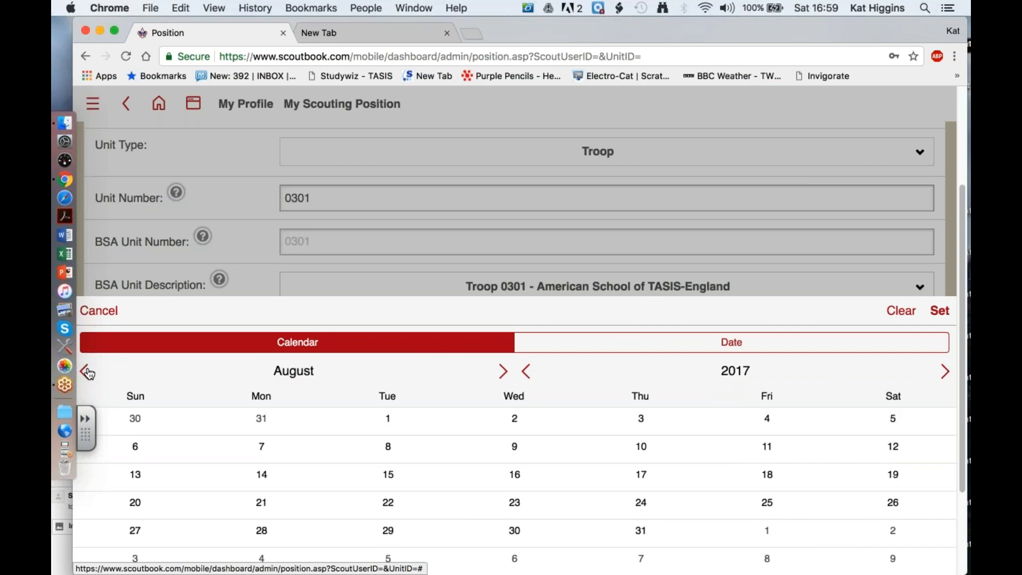
pyautogui.click(532, 379)
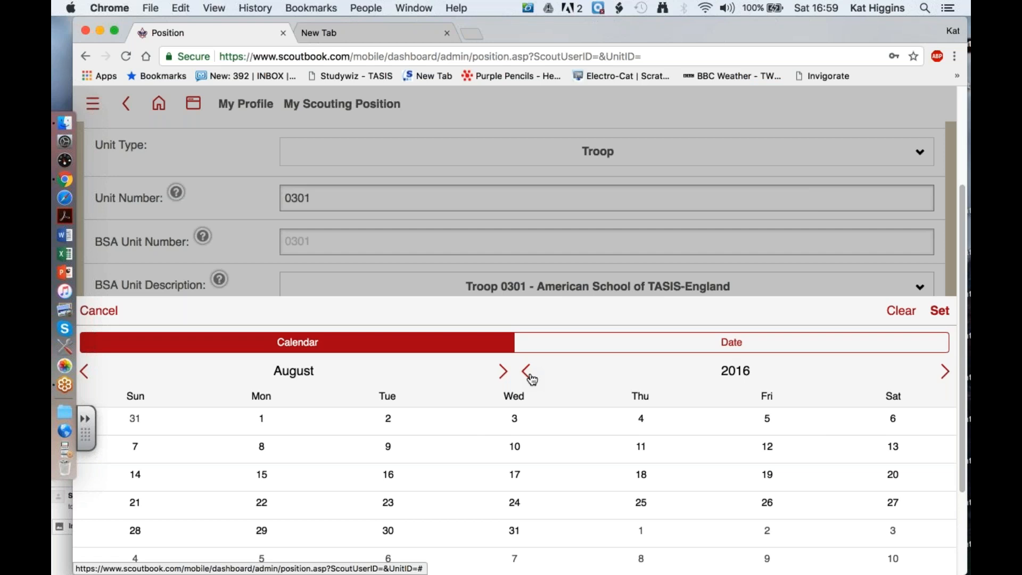
pyautogui.click(504, 373)
pyautogui.scroll(-2, 504, 376)
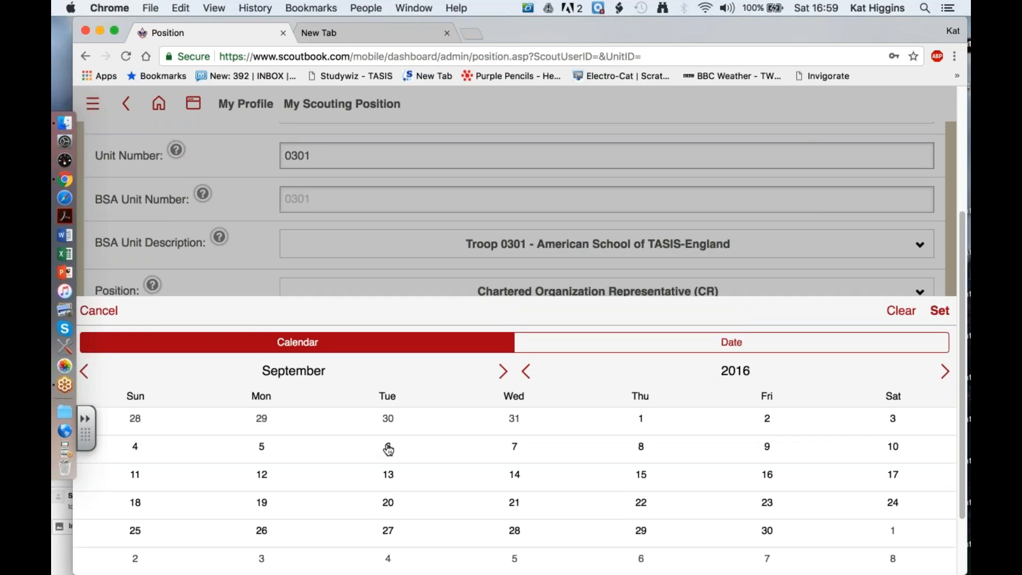
pyautogui.click(258, 448)
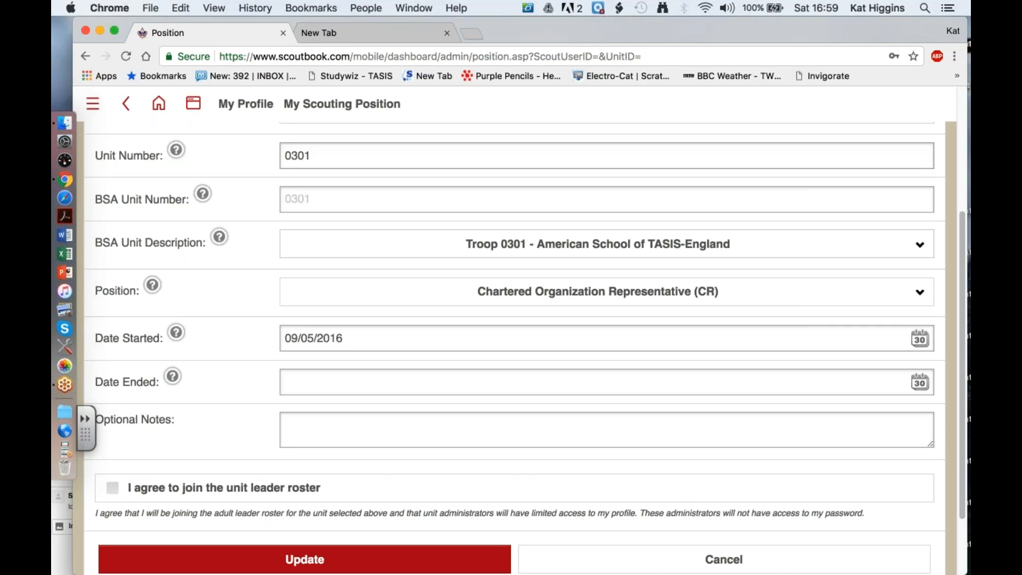
# - Agree to join the unit leader roster and save the new position
pyautogui.scroll(-1, 511, 346)
pyautogui.click(112, 452)
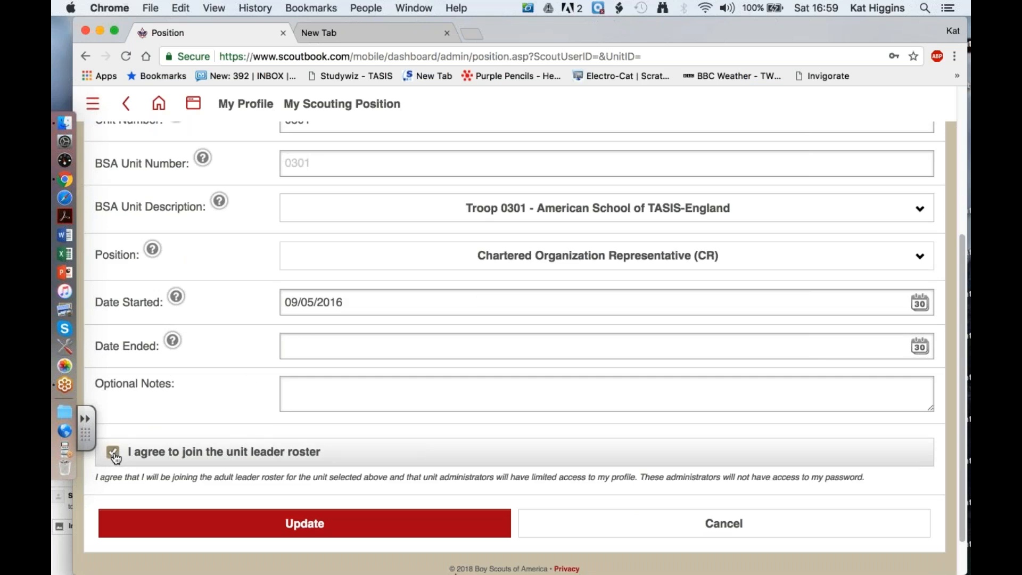
pyautogui.scroll(-1, 246, 375)
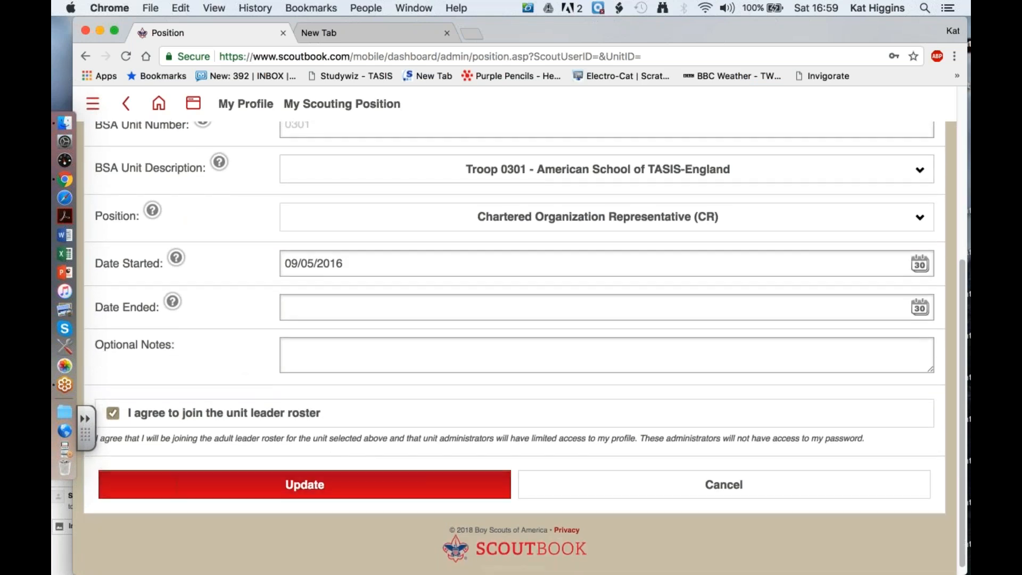
pyautogui.click(336, 484)
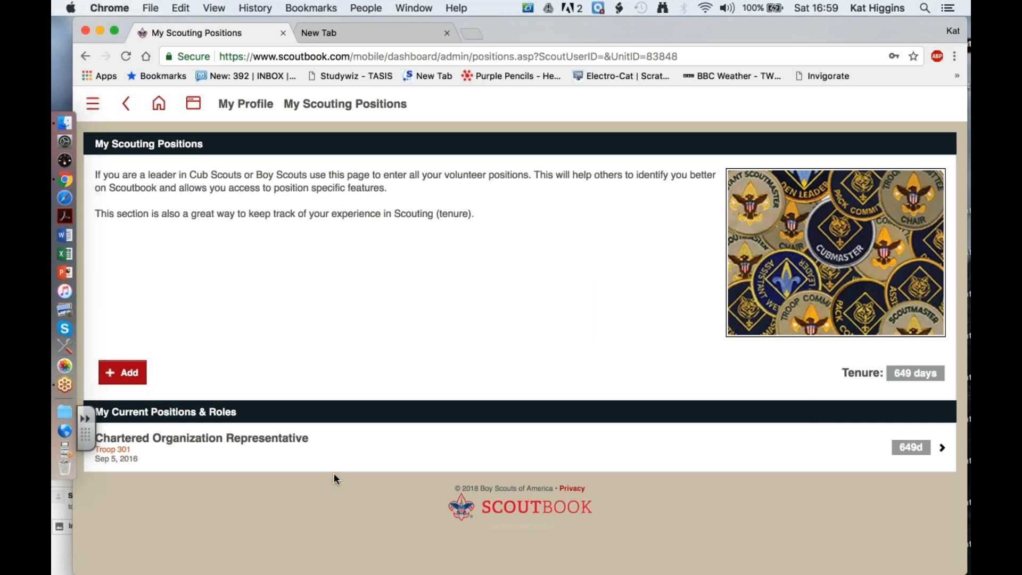
# - Return through the profile to My Subscriptions and open the Troop Plan's pricing and trial page
pyautogui.click(246, 103)
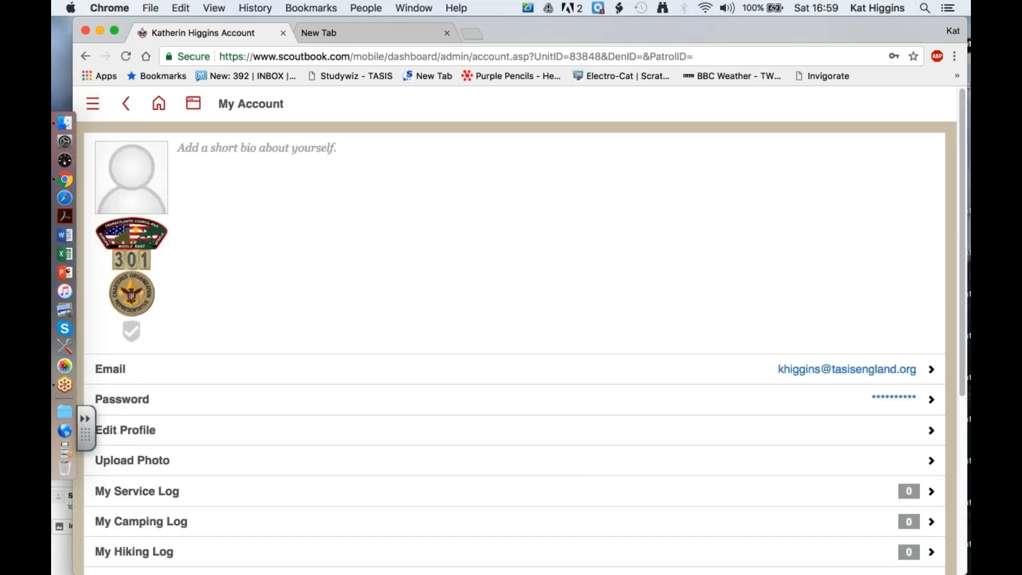
pyautogui.scroll(-4, 564, 305)
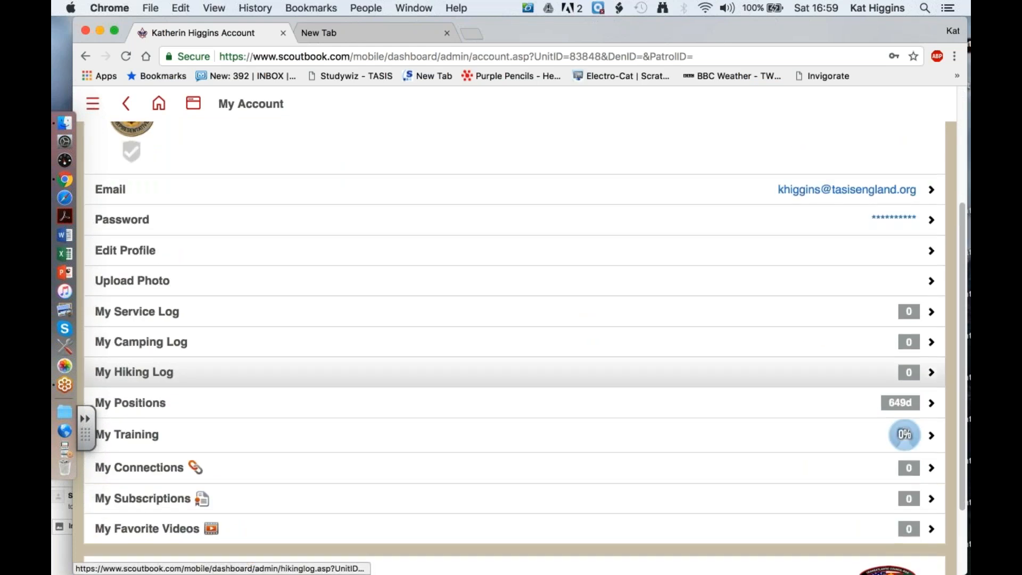
pyautogui.click(633, 504)
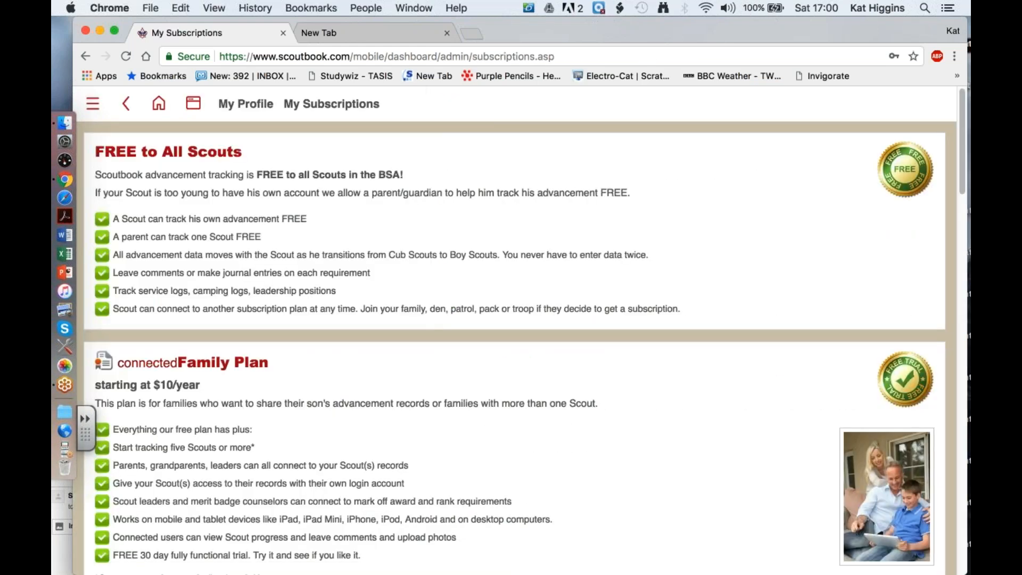
pyautogui.scroll(-15, 514, 346)
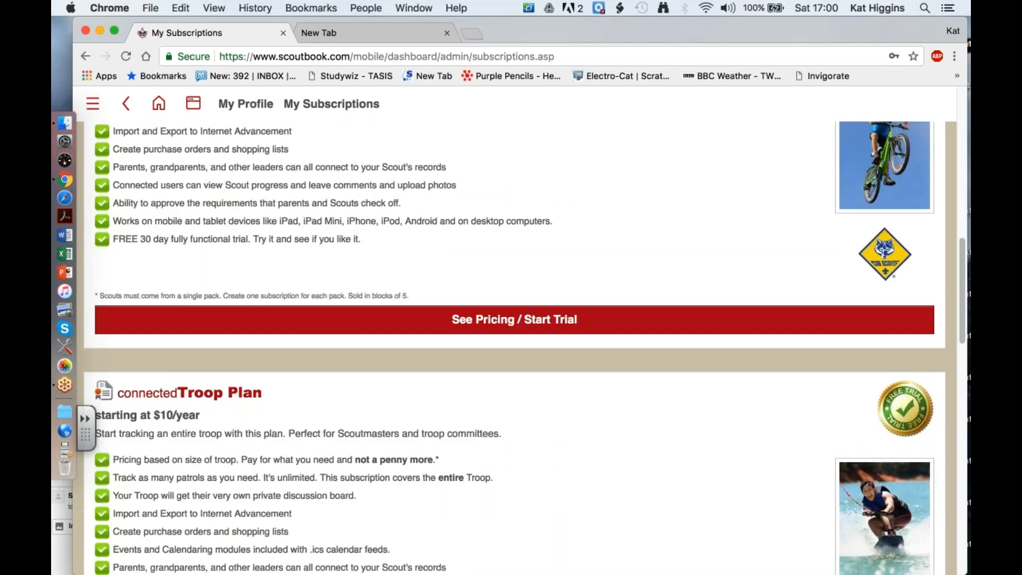
pyautogui.scroll(-5, 514, 474)
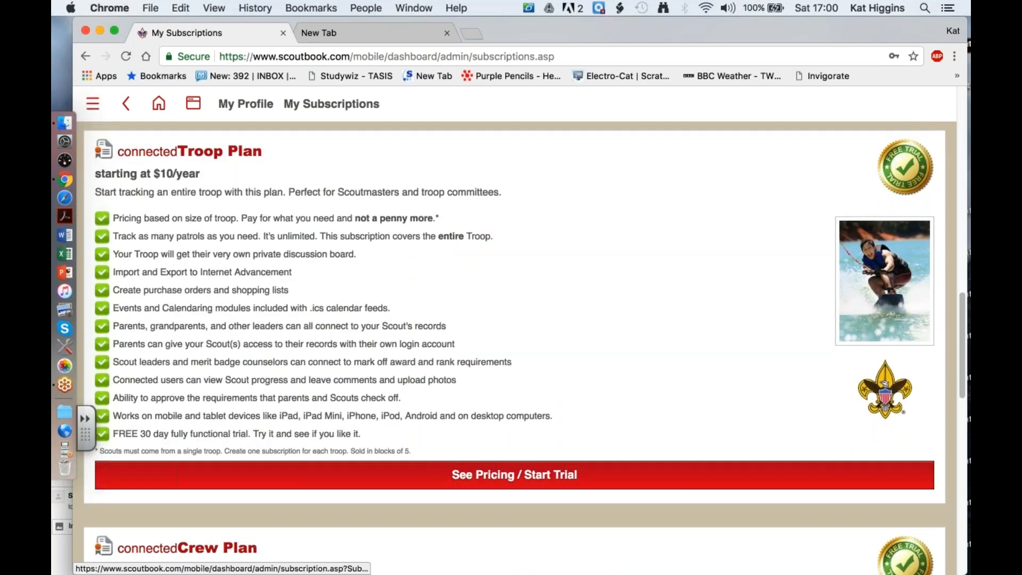
pyautogui.click(515, 474)
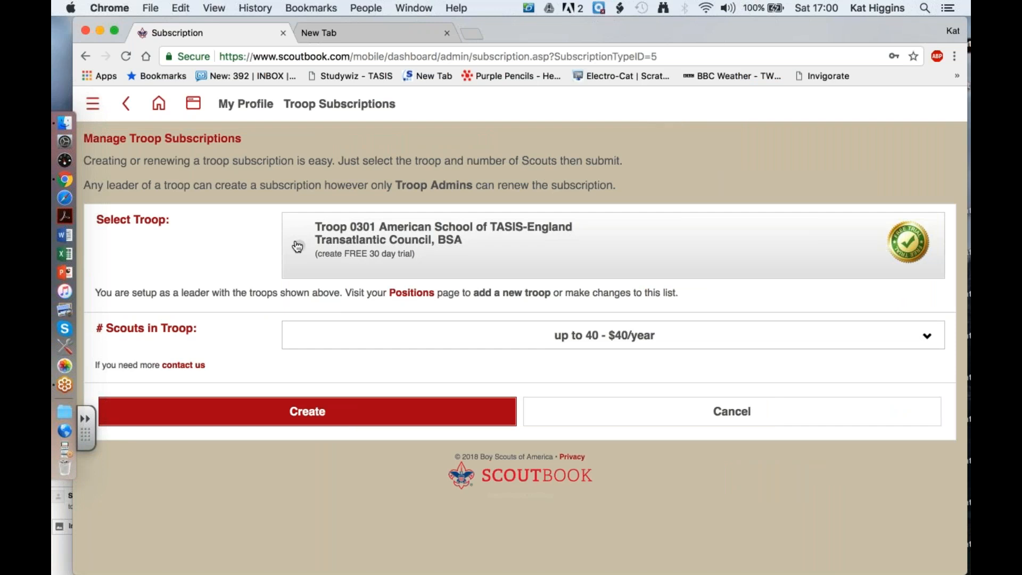
# - Create the free 30-day trial subscription for Troop 0301 with up to 40 Scouts and dismiss the confirmation message
pyautogui.click(300, 248)
pyautogui.click(374, 407)
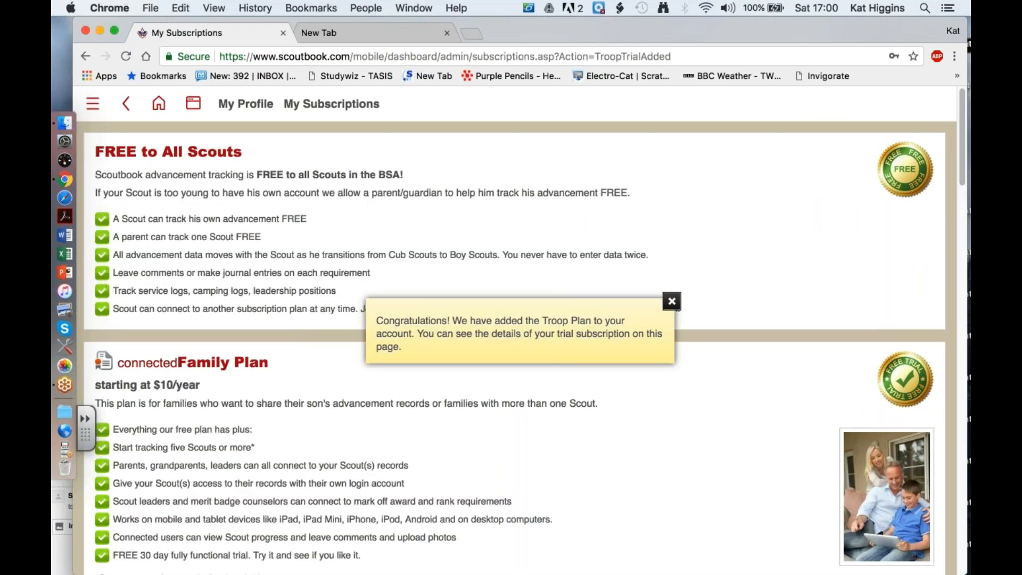
pyautogui.click(672, 301)
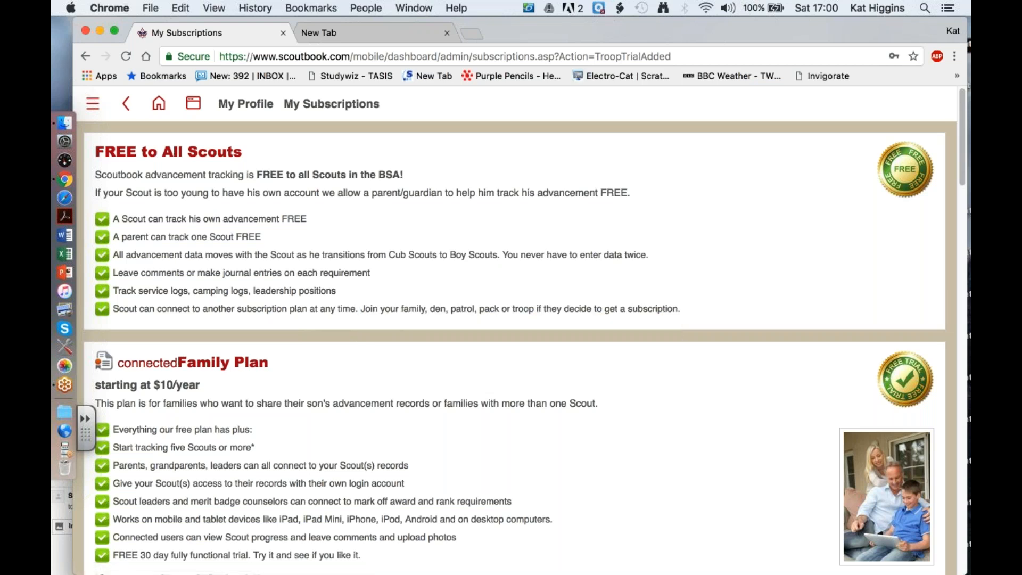
# - Open the management page for the Troop Plan subscription and select Troop 0301 to pay for one year
pyautogui.scroll(1, 515, 330)
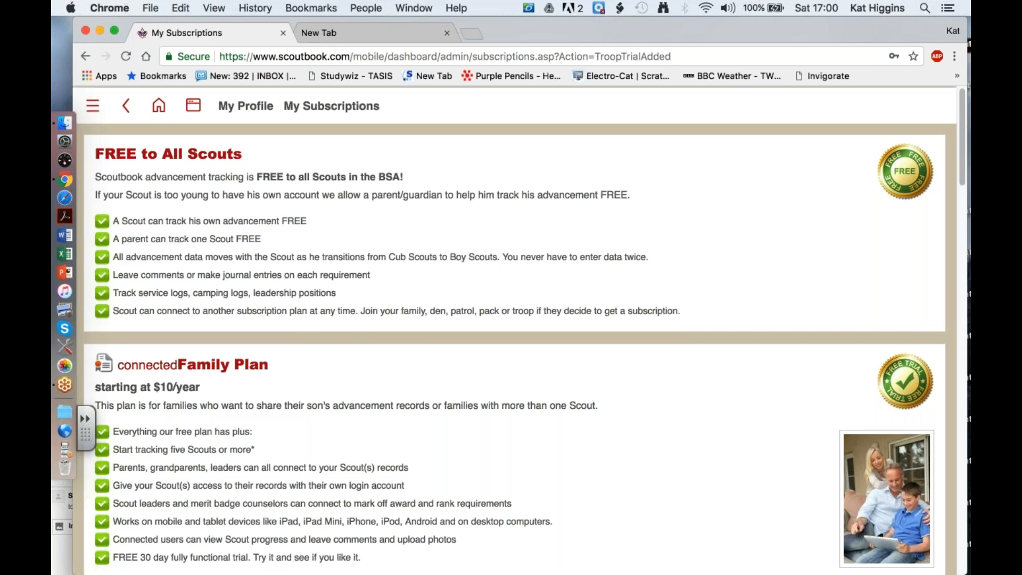
pyautogui.scroll(2, 515, 330)
pyautogui.scroll(-10, 514, 346)
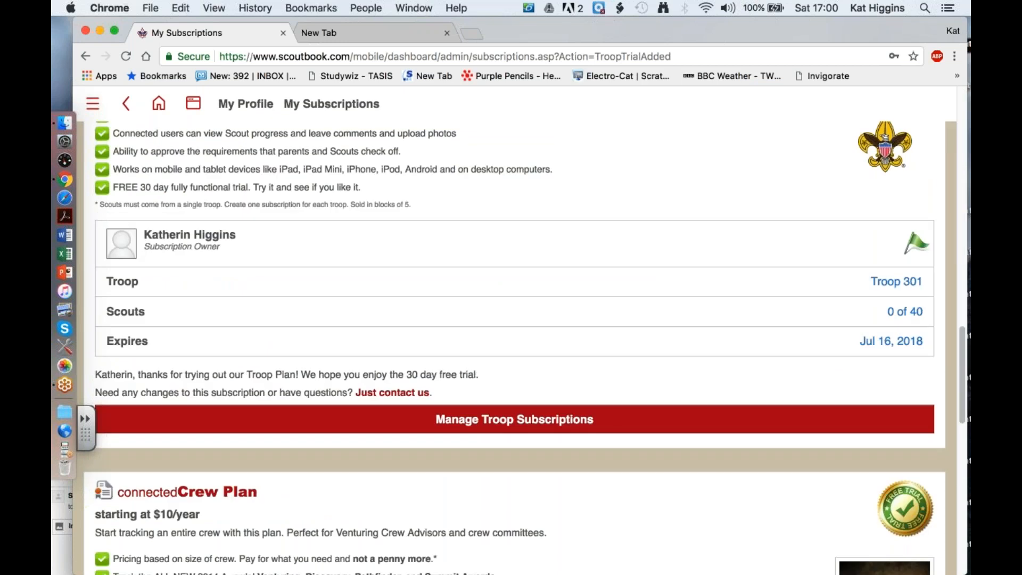
pyautogui.scroll(2, 514, 346)
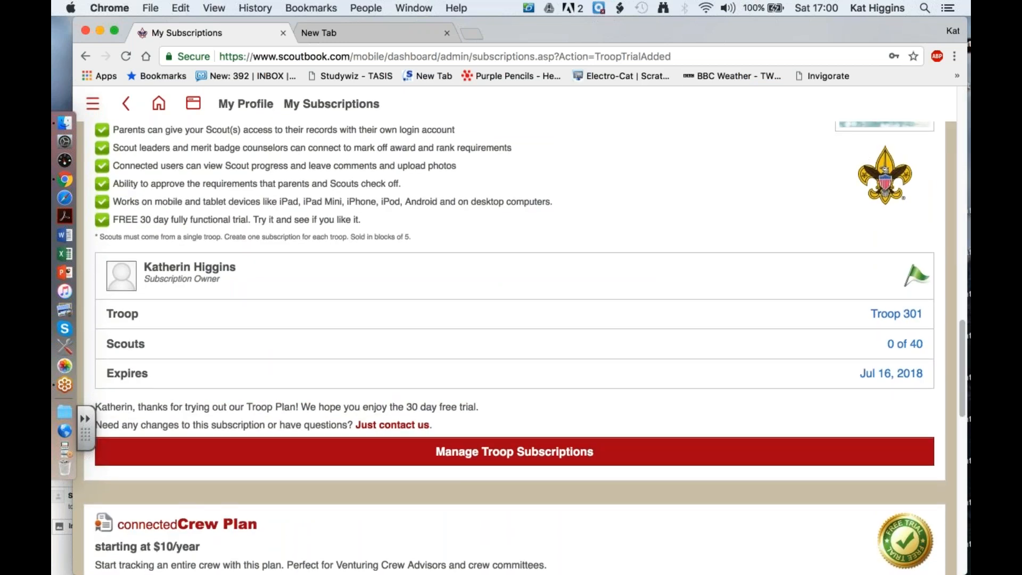
pyautogui.scroll(3, 514, 347)
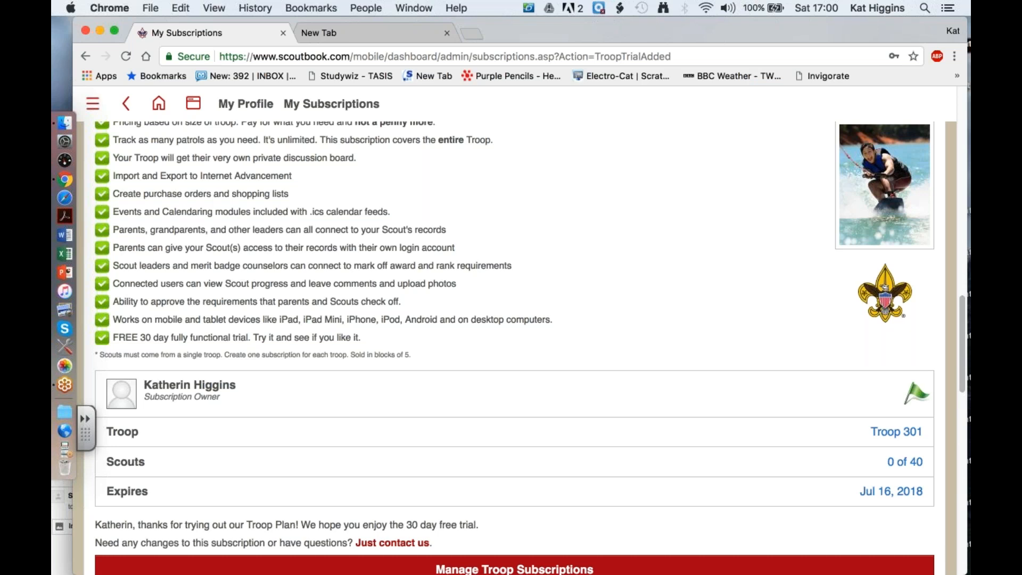
pyautogui.scroll(-1, 514, 346)
pyautogui.click(515, 533)
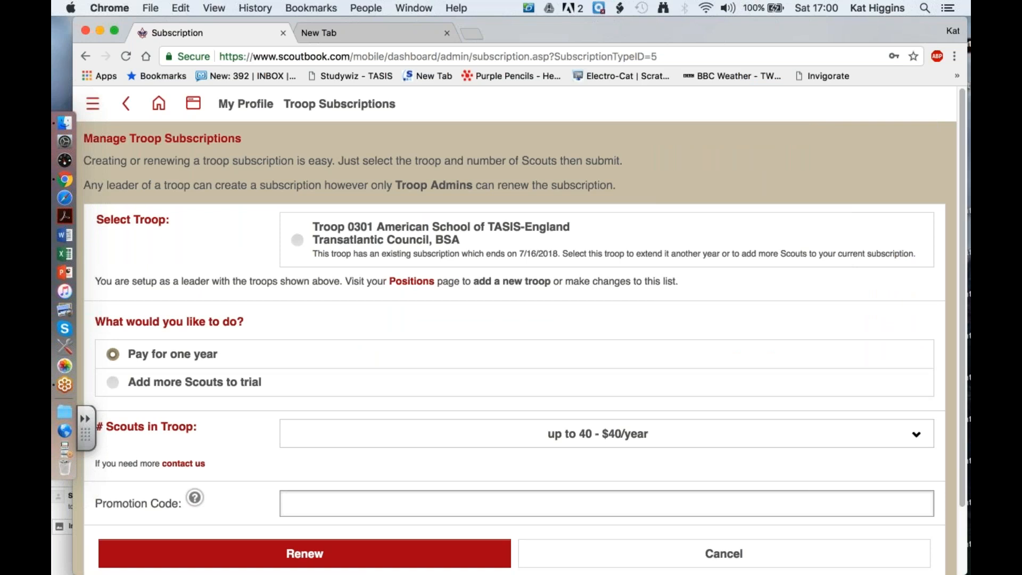
pyautogui.click(296, 246)
pyautogui.scroll(-2, 515, 354)
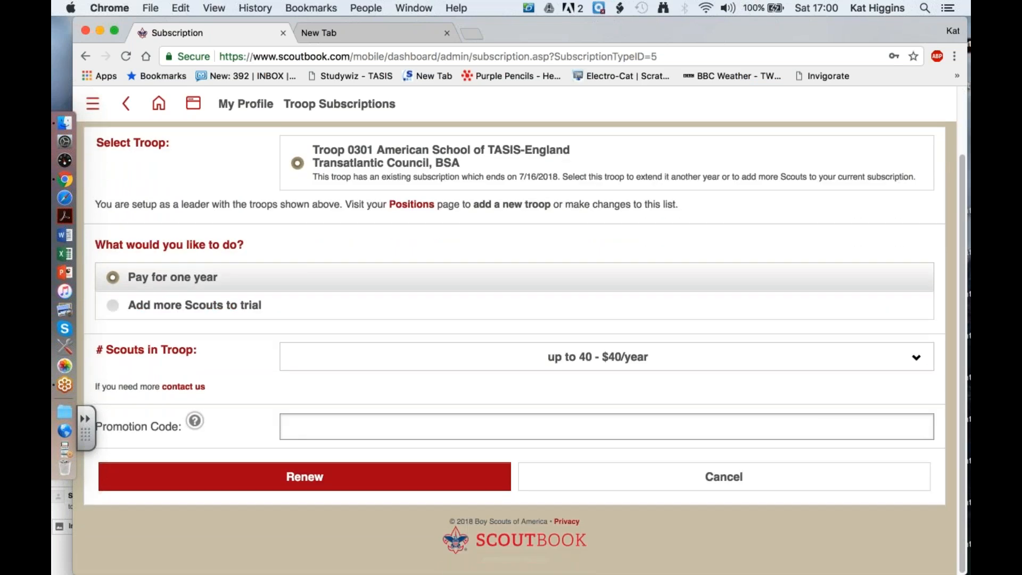
# - Try to enter the promotion code for the troop subscription renewal
pyautogui.click(324, 430)
pyautogui.write('9629CD')
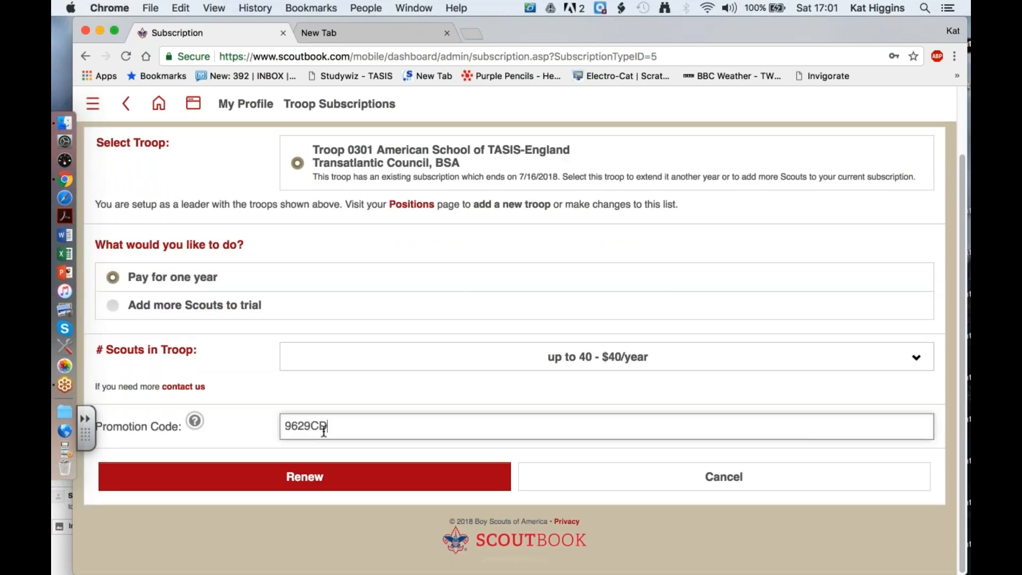
pyautogui.press('BackSpace')
pyautogui.press('BackSpace')
pyautogui.press('BackSpace')
pyautogui.press('BackSpace')
pyautogui.press('BackSpace')
pyautogui.press('BackSpace')
pyautogui.write('802')
# - Switch to the GoToWebinar Control Panel for the promotion code, and replace the partial entry with the full code
pyautogui.moveTo(641, 28); pyautogui.dragTo(641, 47)
pyautogui.moveTo(670, 268); pyautogui.dragTo(652, 15)
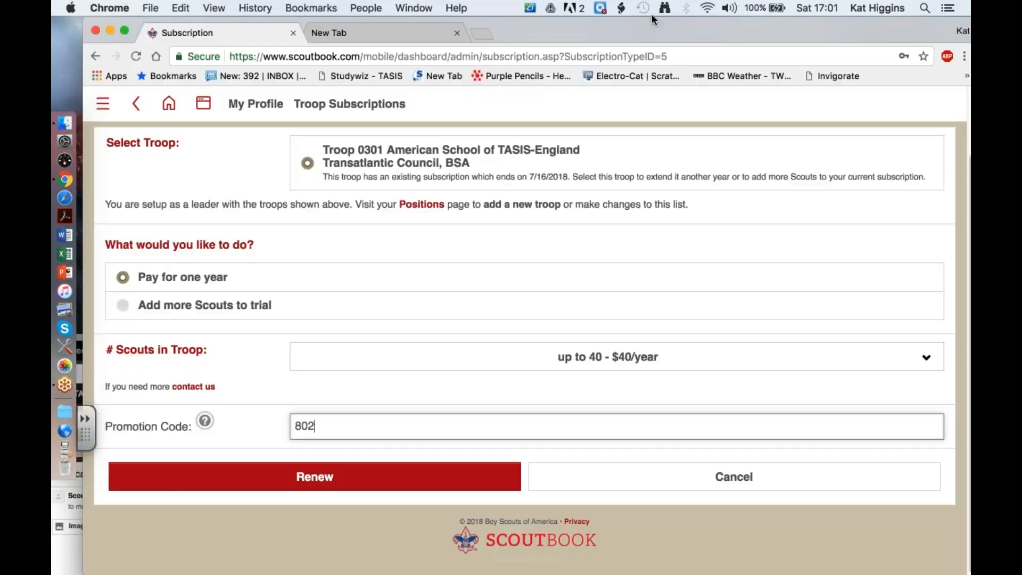
pyautogui.click(63, 450)
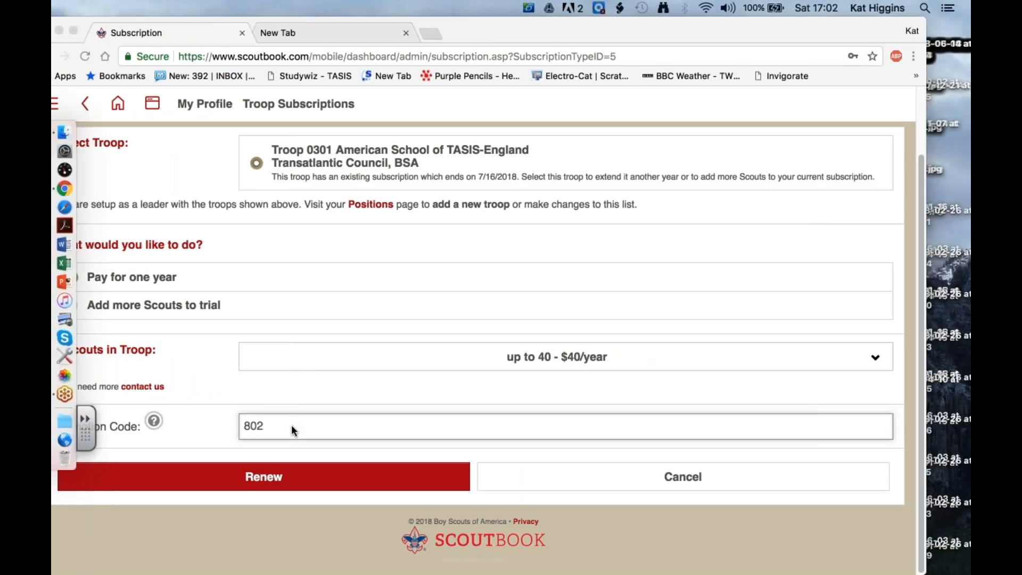
pyautogui.click(292, 428)
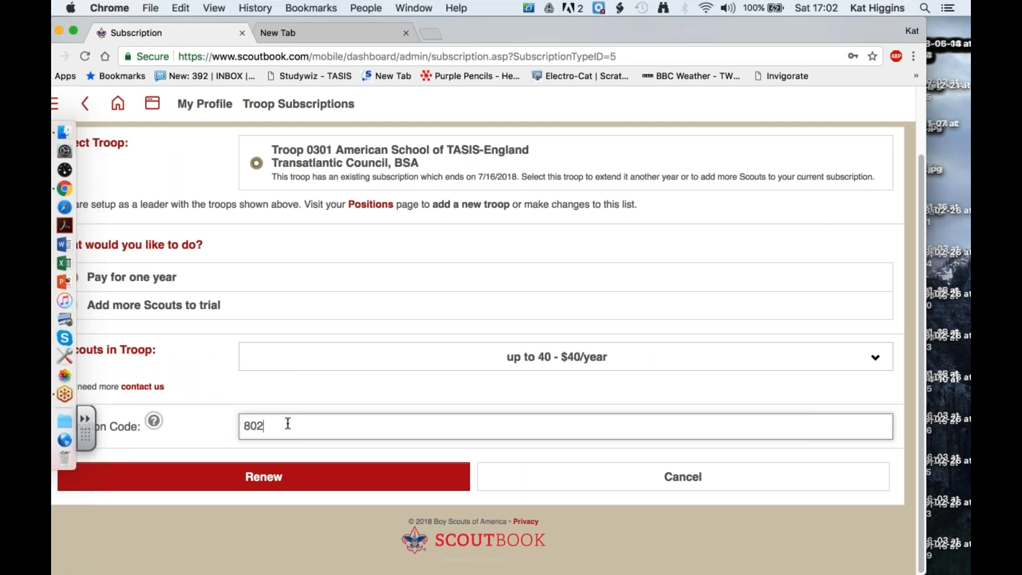
pyautogui.write('802-0168')
pyautogui.click(266, 426)
pyautogui.press('BackSpace')
pyautogui.press('BackSpace')
pyautogui.press('BackSpace')
pyautogui.press('BackSpace')
pyautogui.click(332, 426)
# - Renew the Troop Plan with the promotion code and accept the coupon and payment notice
pyautogui.click(362, 477)
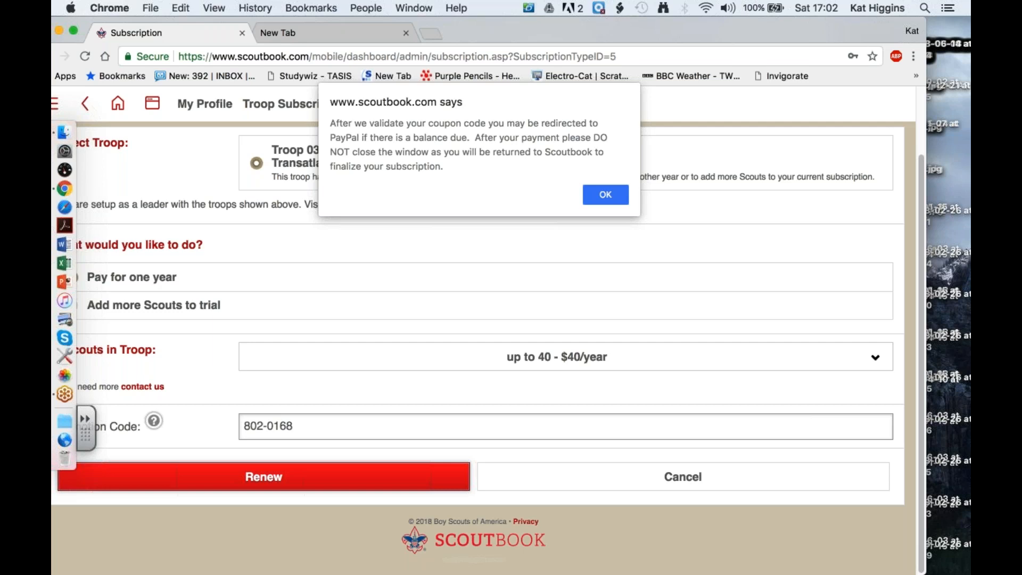
pyautogui.click(599, 195)
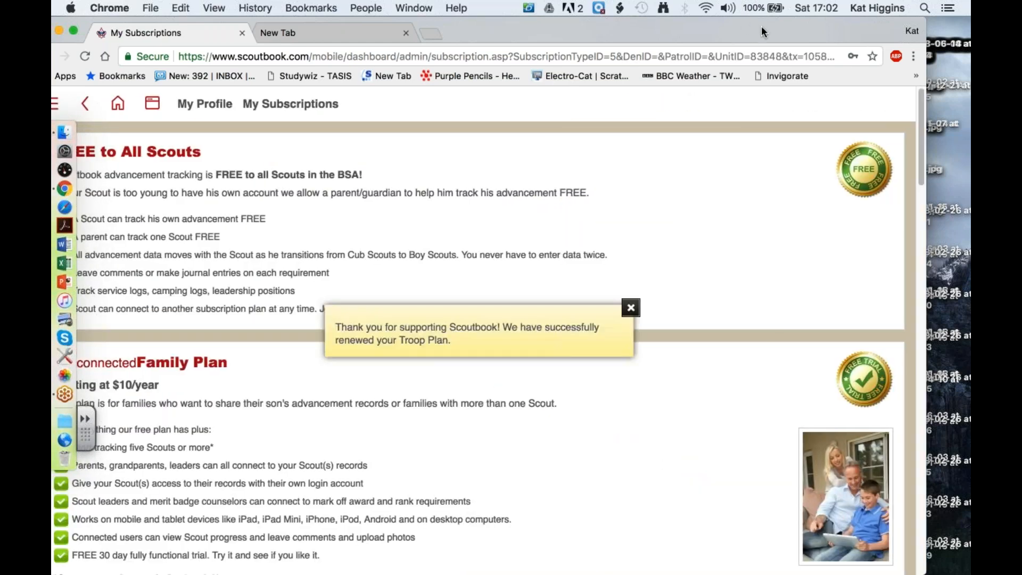
pyautogui.moveTo(562, 30); pyautogui.dragTo(617, 30)
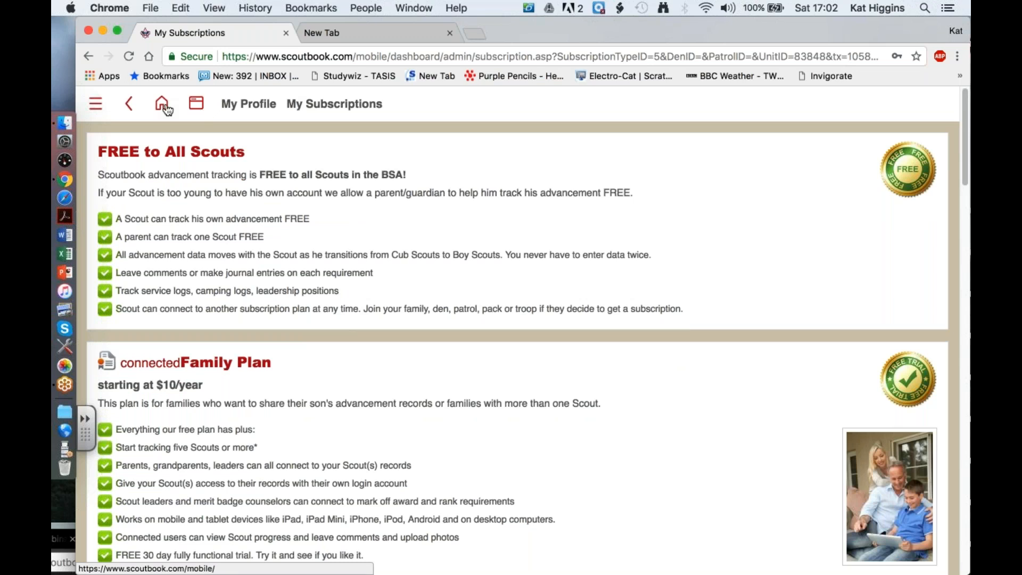
# - Go to My Dashboard and open the Troop 301 unit page
pyautogui.click(194, 107)
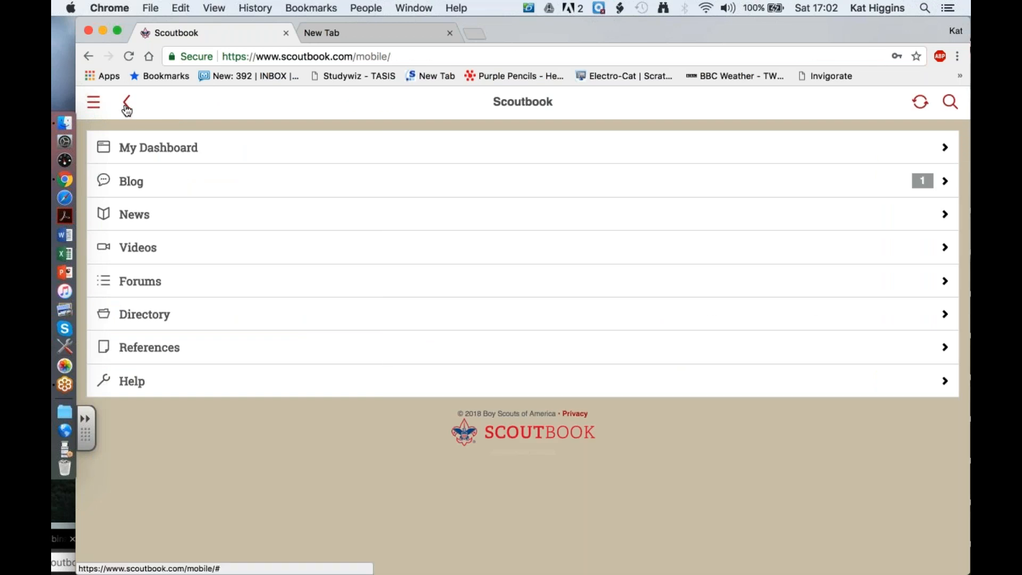
pyautogui.click(126, 106)
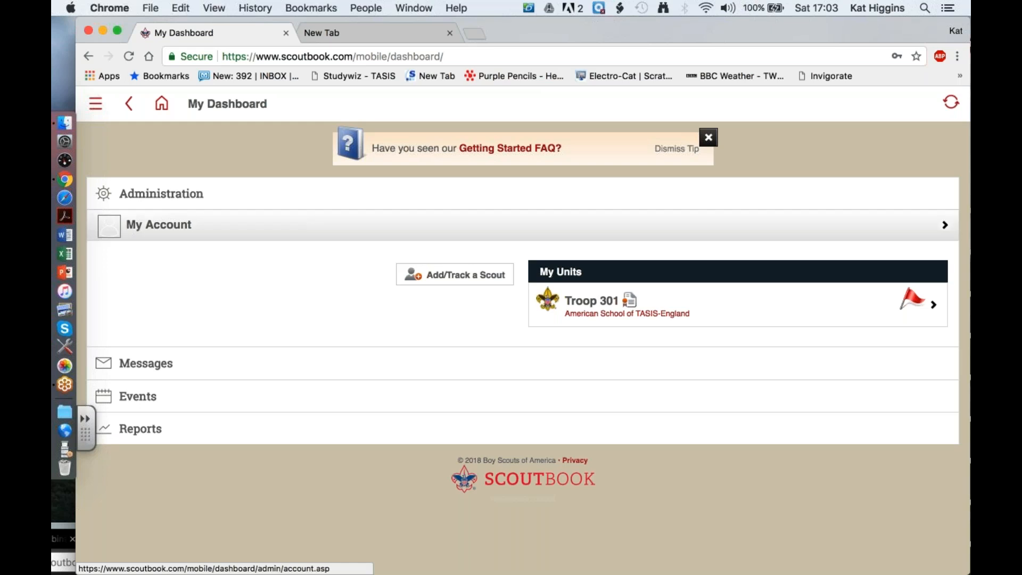
pyautogui.click(598, 307)
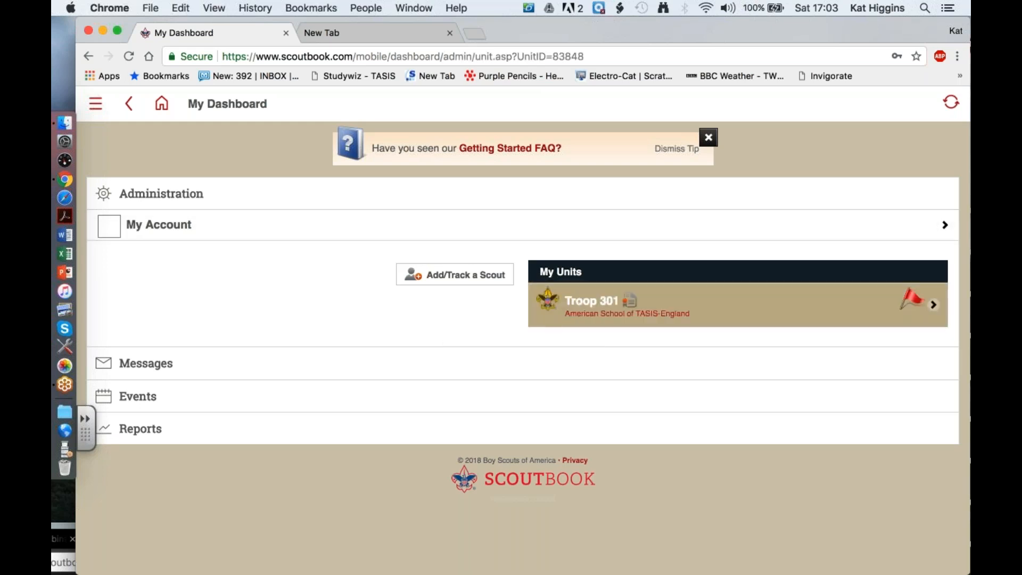
# - Look over the Troop 301 page, open the forum thread on activating the advancement sync, and return to the troop page
pyautogui.scroll(-4, 585, 435)
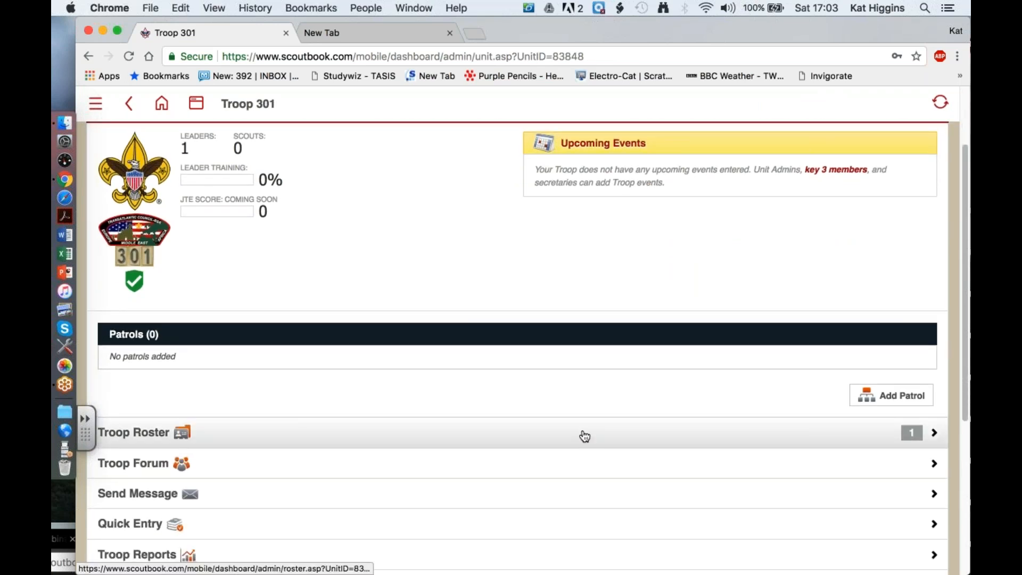
pyautogui.scroll(3, 585, 436)
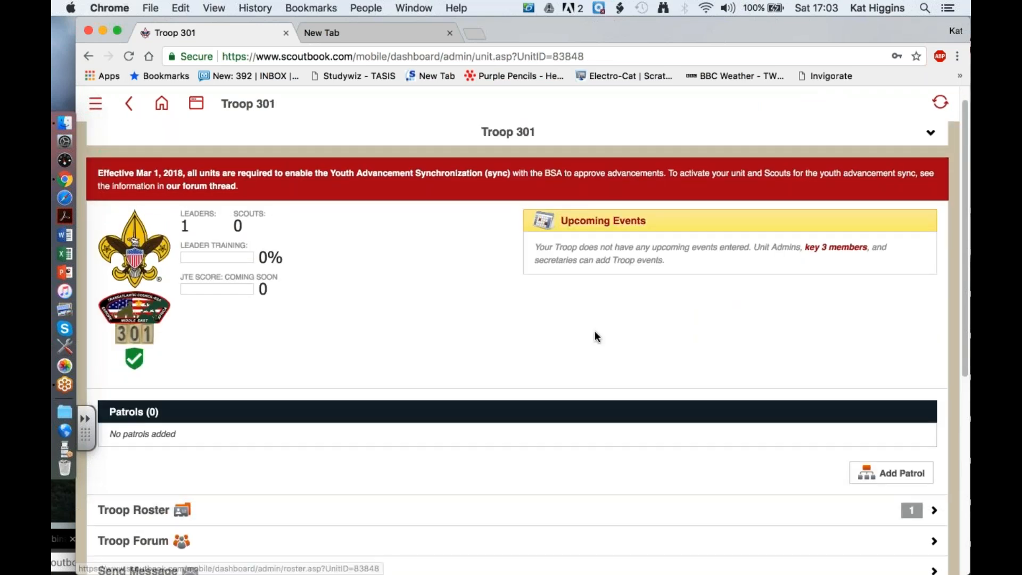
pyautogui.scroll(1, 597, 332)
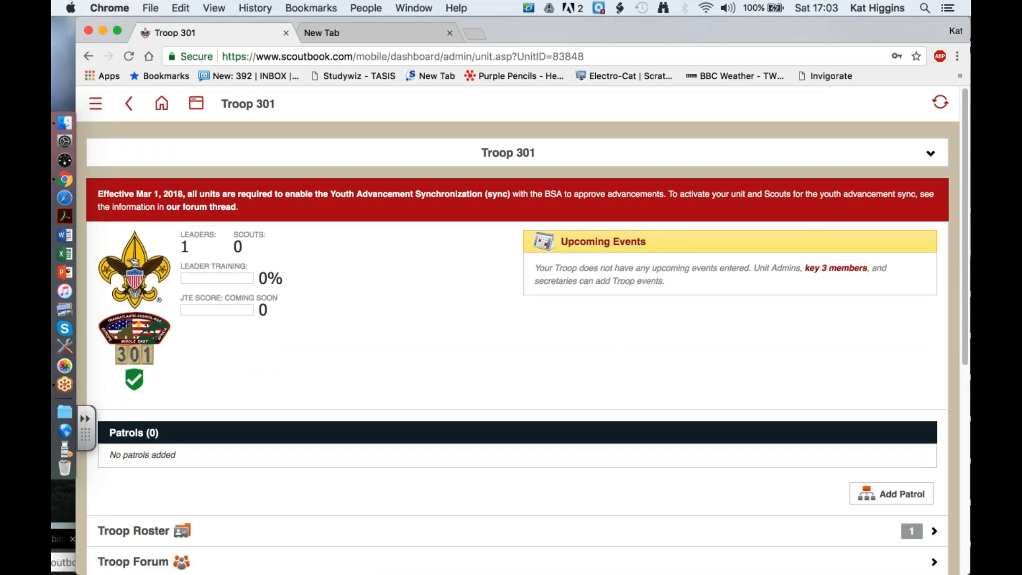
pyautogui.click(295, 201)
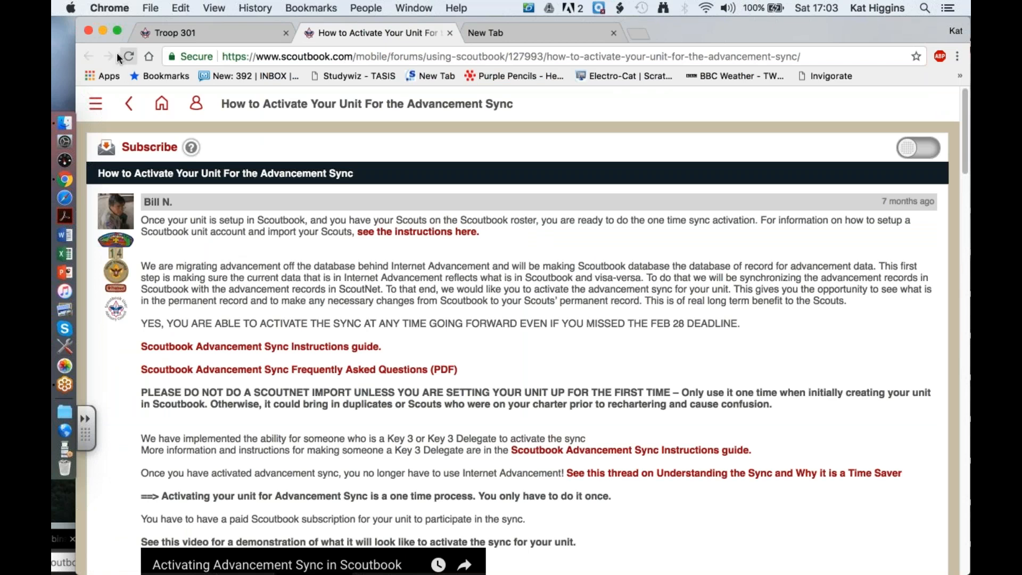
pyautogui.click(219, 30)
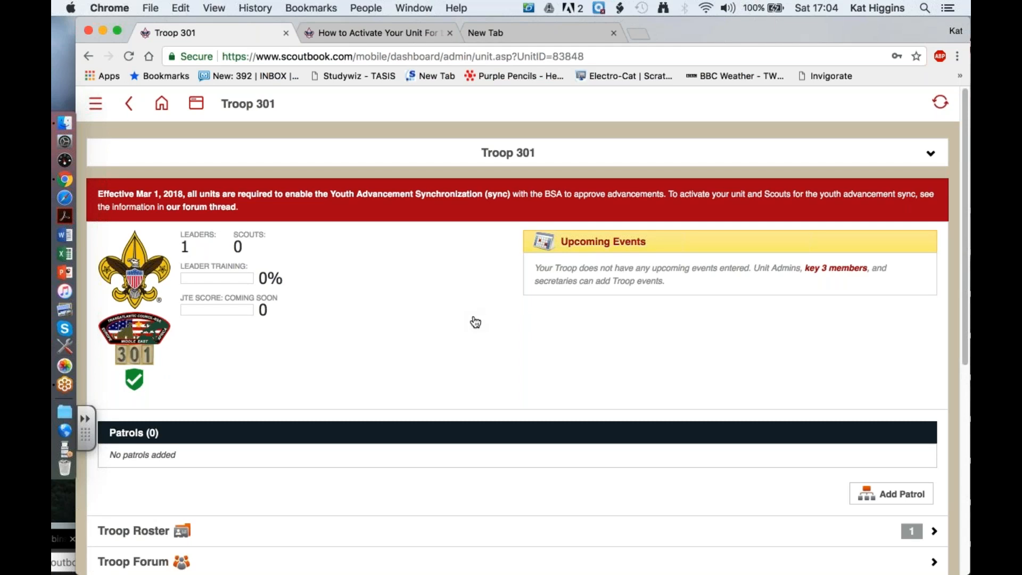
# - Open the Troop Roster and choose ScoutNET as the roster import source
pyautogui.scroll(-5, 475, 322)
pyautogui.click(400, 353)
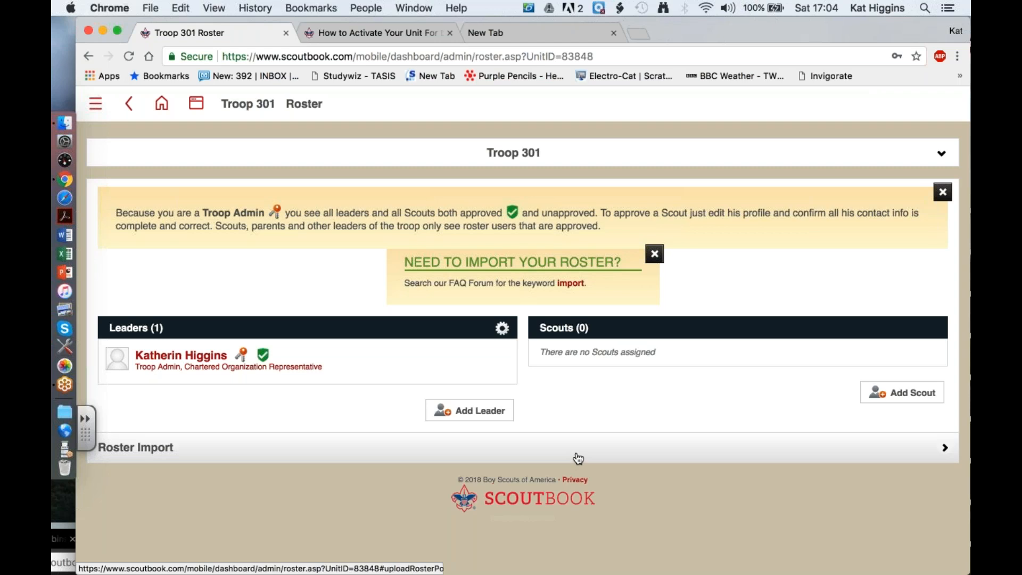
pyautogui.click(170, 453)
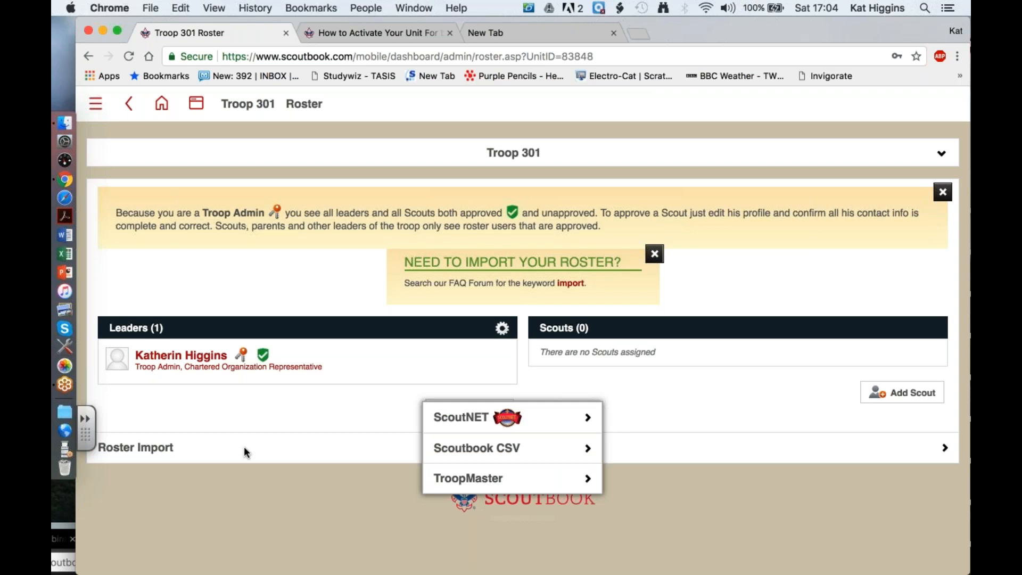
pyautogui.click(548, 418)
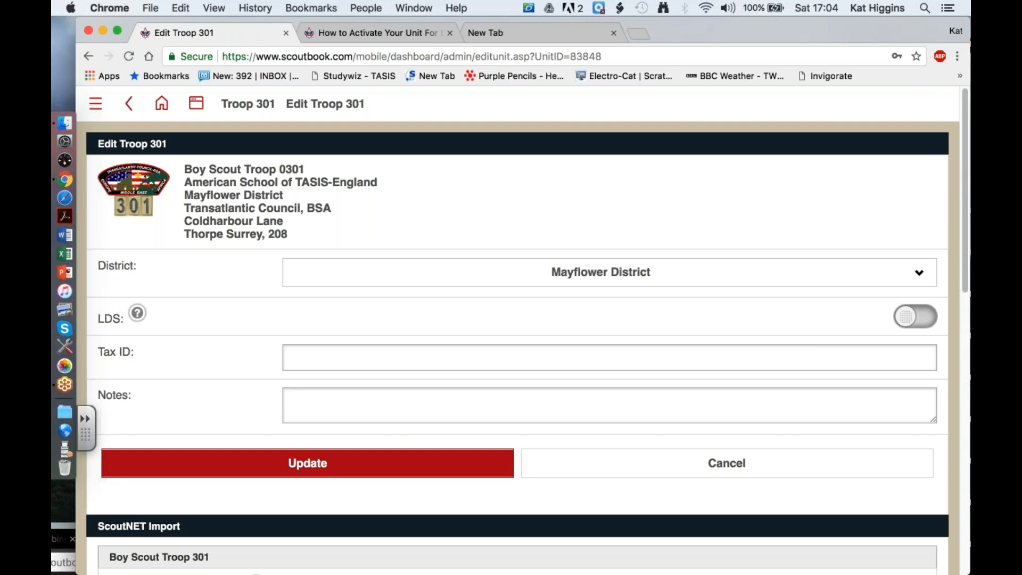
# - Examine the ScoutNET Import and BSA Advancement Sync sections, including the sync setup steps, on the Edit Troop 301 page
pyautogui.scroll(-3, 511, 346)
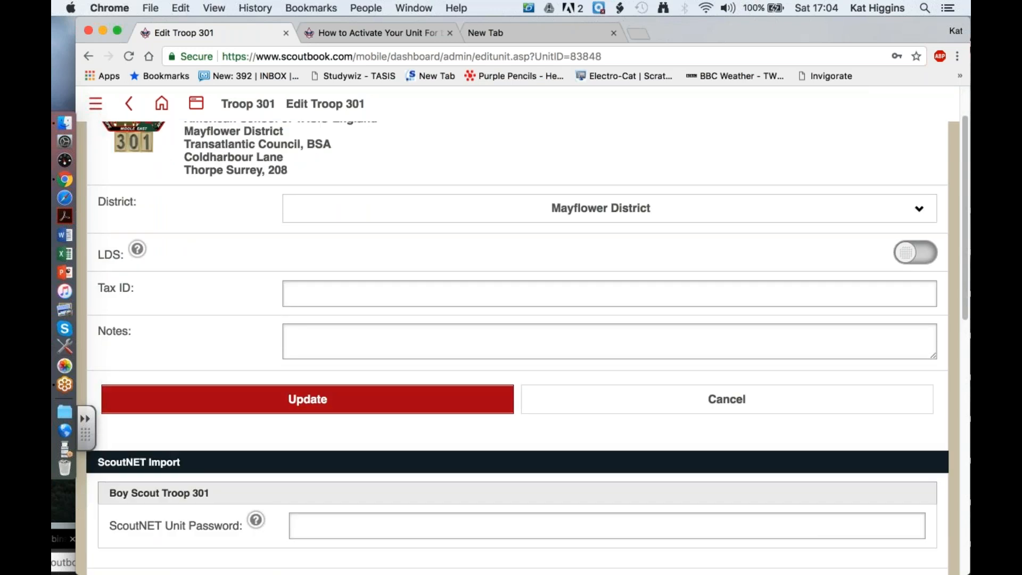
pyautogui.scroll(-5, 422, 429)
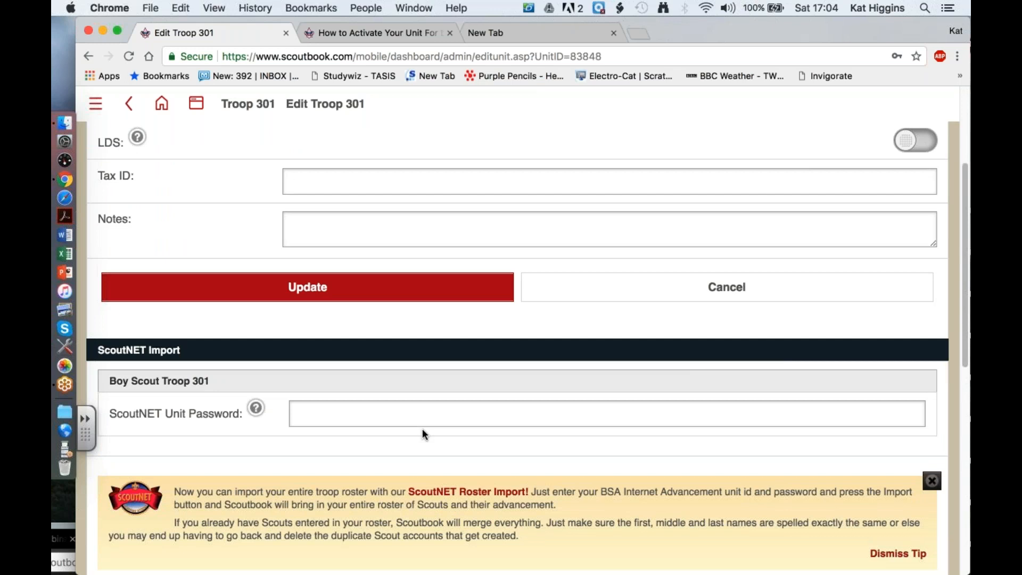
pyautogui.scroll(8, 422, 429)
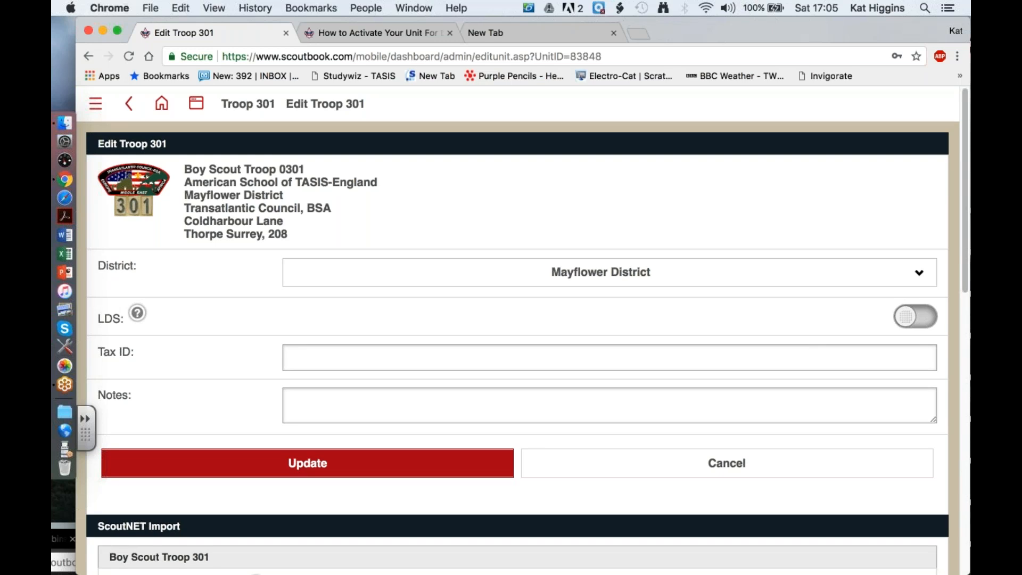
pyautogui.scroll(-5, 516, 330)
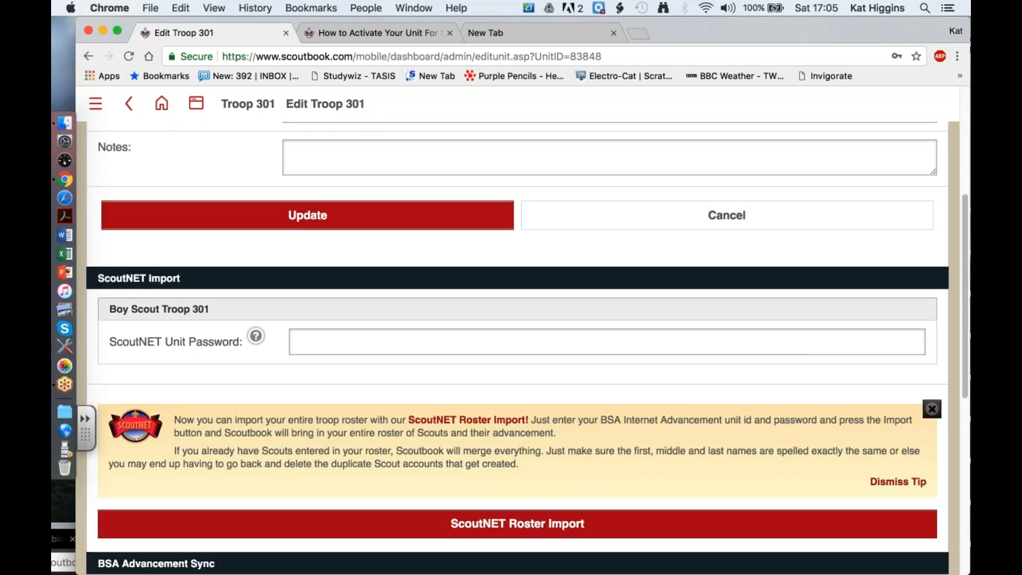
pyautogui.scroll(-2, 516, 330)
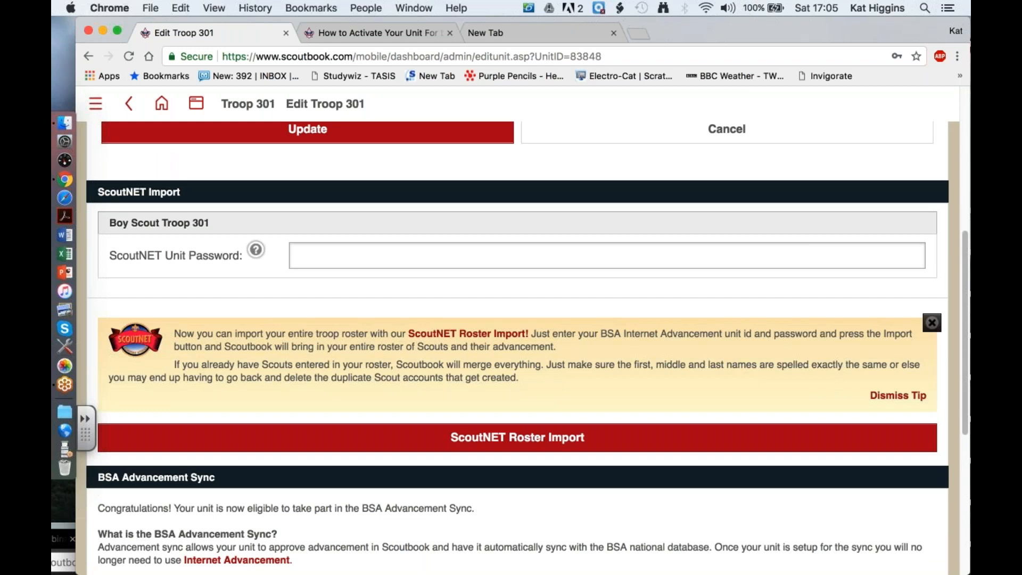
pyautogui.scroll(-3, 517, 330)
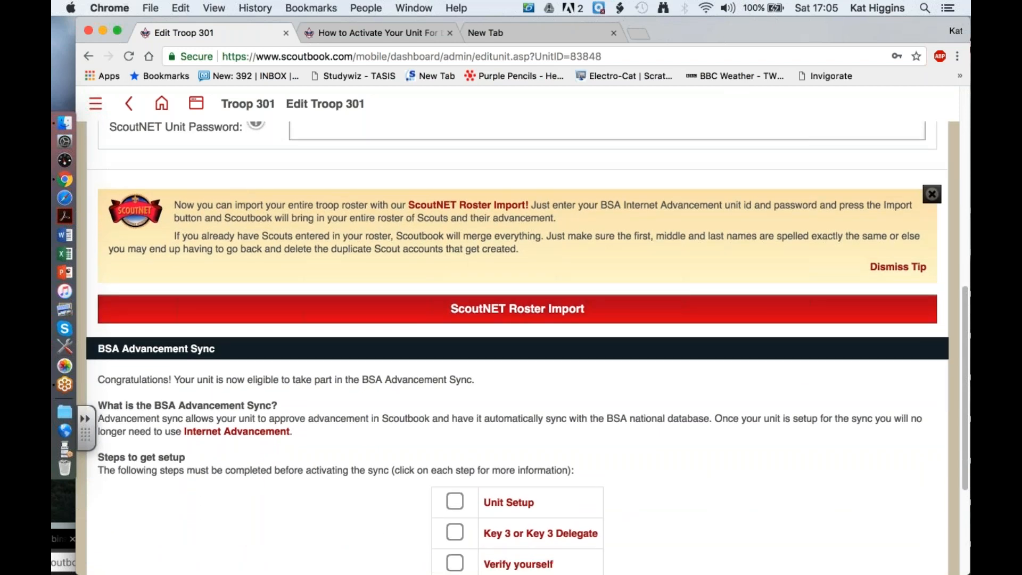
pyautogui.scroll(-2, 516, 330)
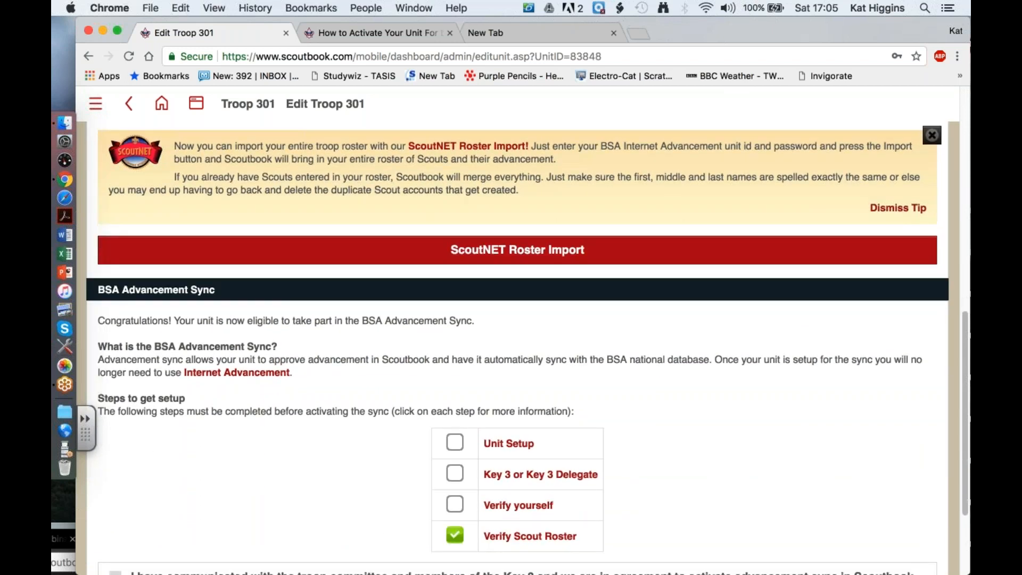
# - Review the ScoutNET Import and BSA Advancement Sync sections, and read the details of the Unit Setup requirement
pyautogui.scroll(2, 517, 346)
pyautogui.scroll(2, 516, 346)
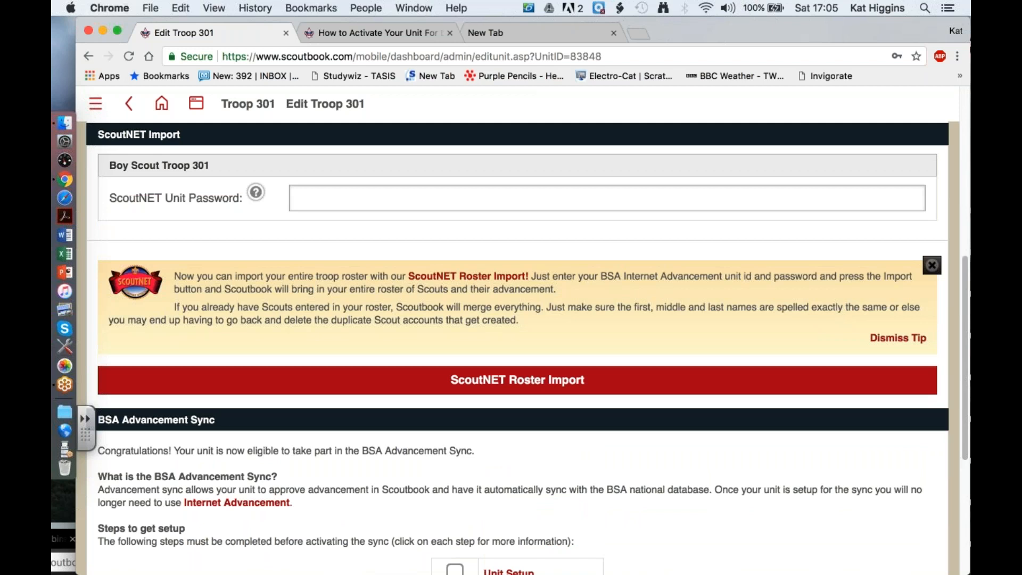
pyautogui.scroll(3, 249, 318)
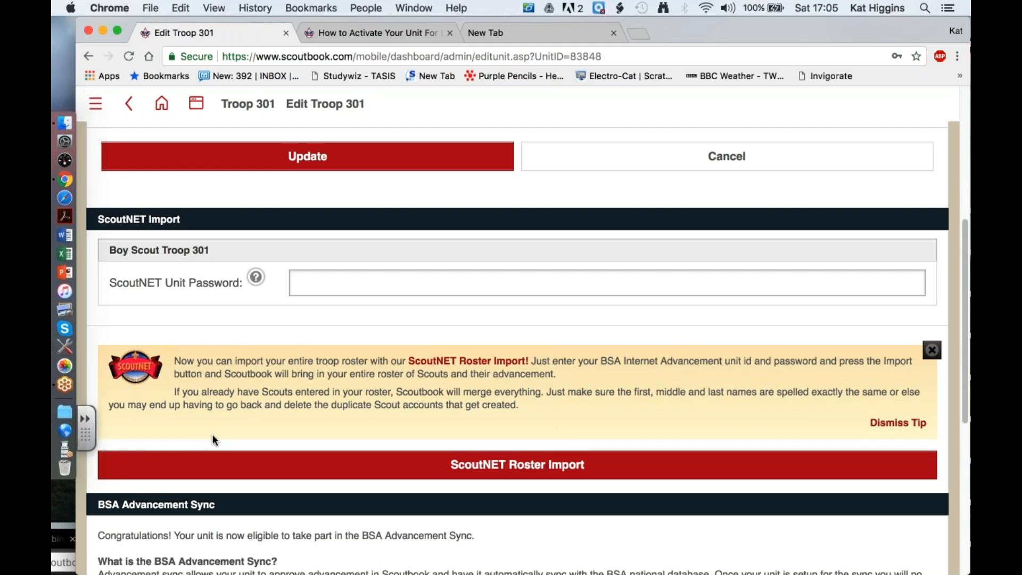
pyautogui.scroll(-5, 212, 434)
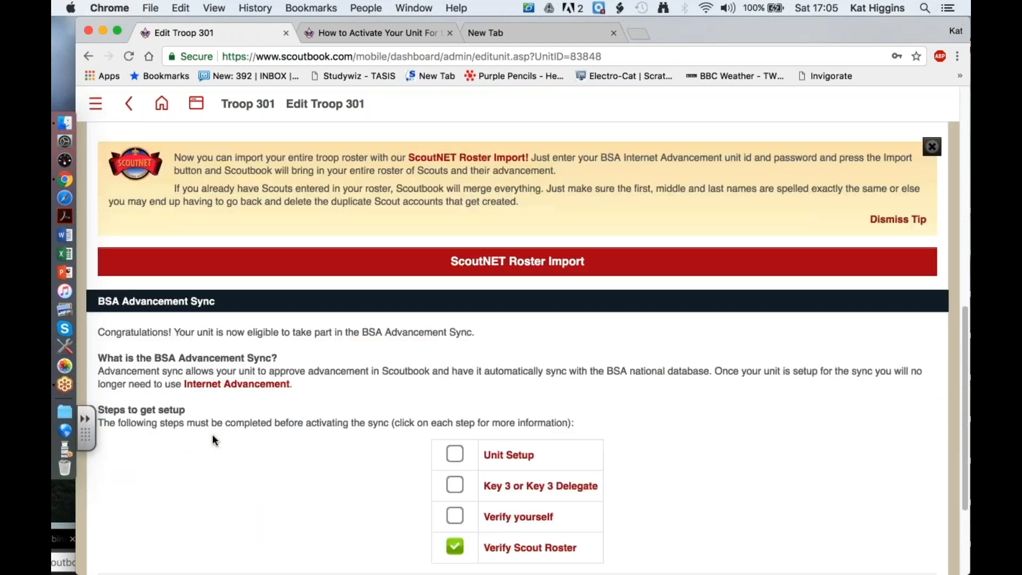
pyautogui.scroll(-1, 212, 440)
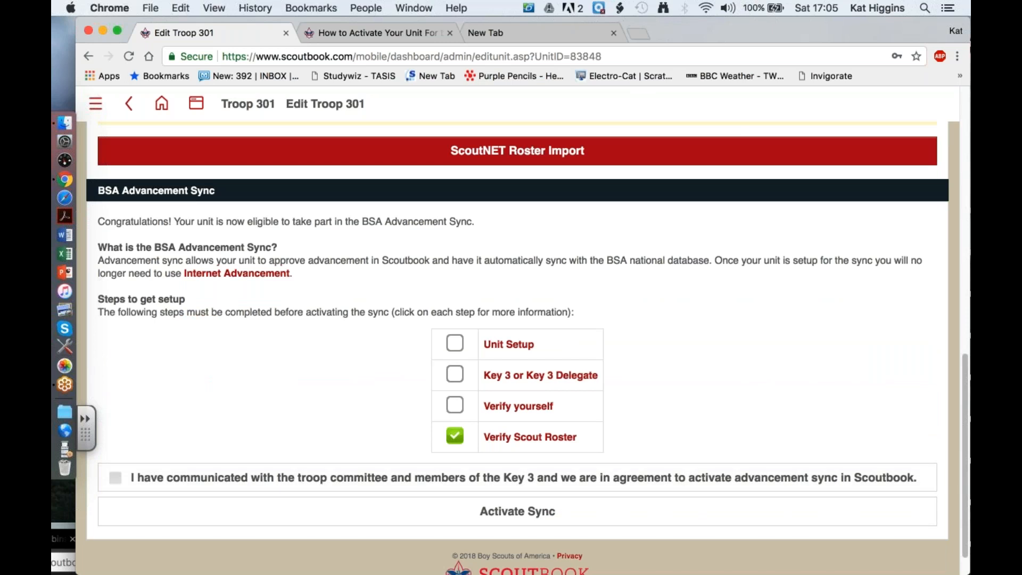
pyautogui.click(455, 344)
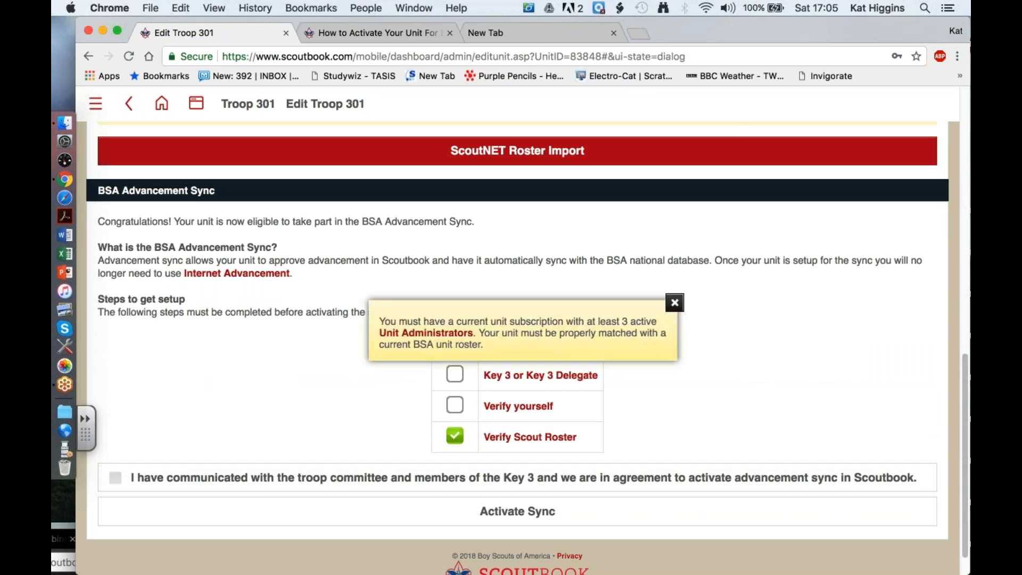
pyautogui.click(675, 302)
pyautogui.click(518, 346)
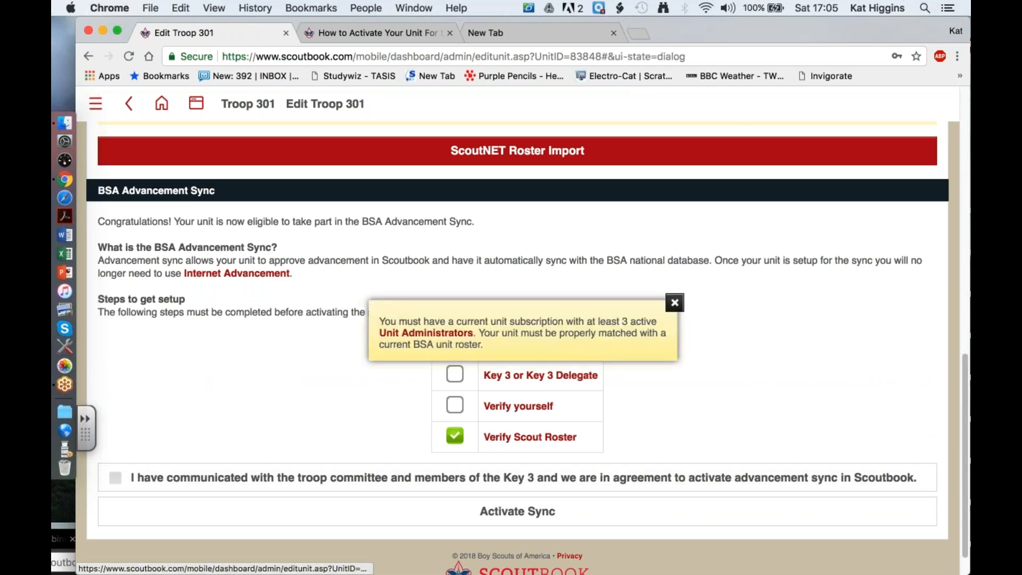
pyautogui.click(675, 304)
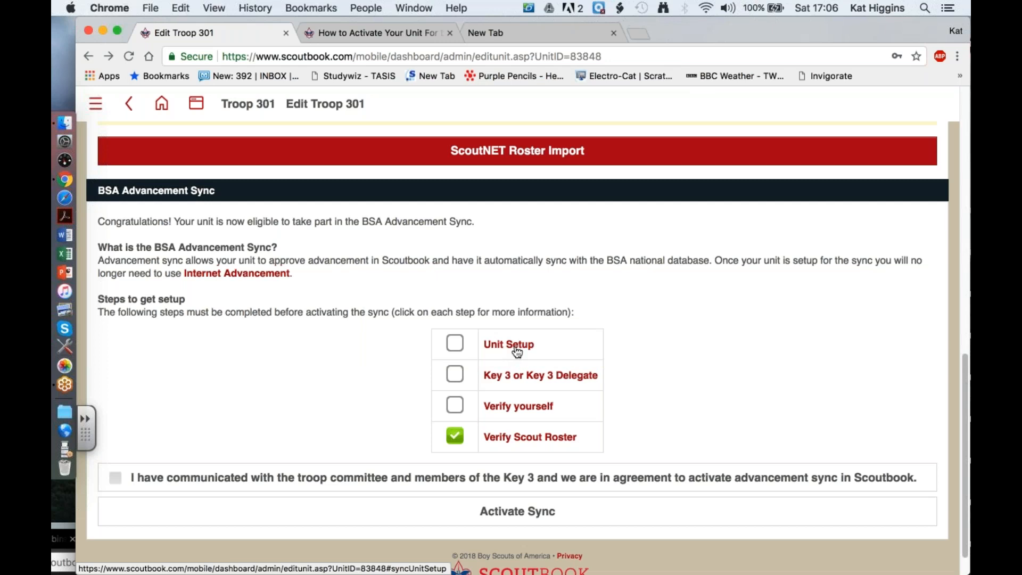
pyautogui.click(516, 350)
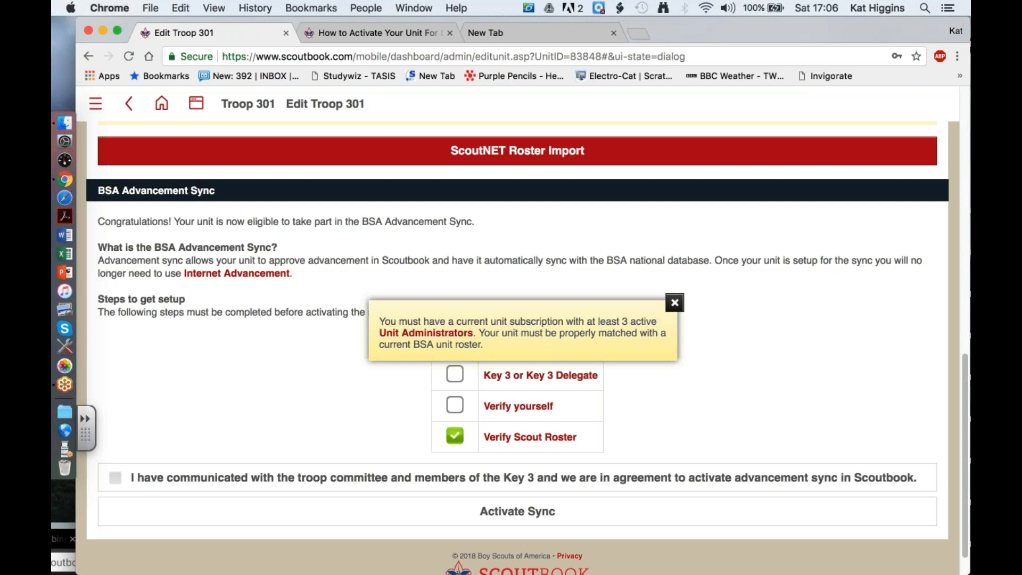
pyautogui.click(675, 303)
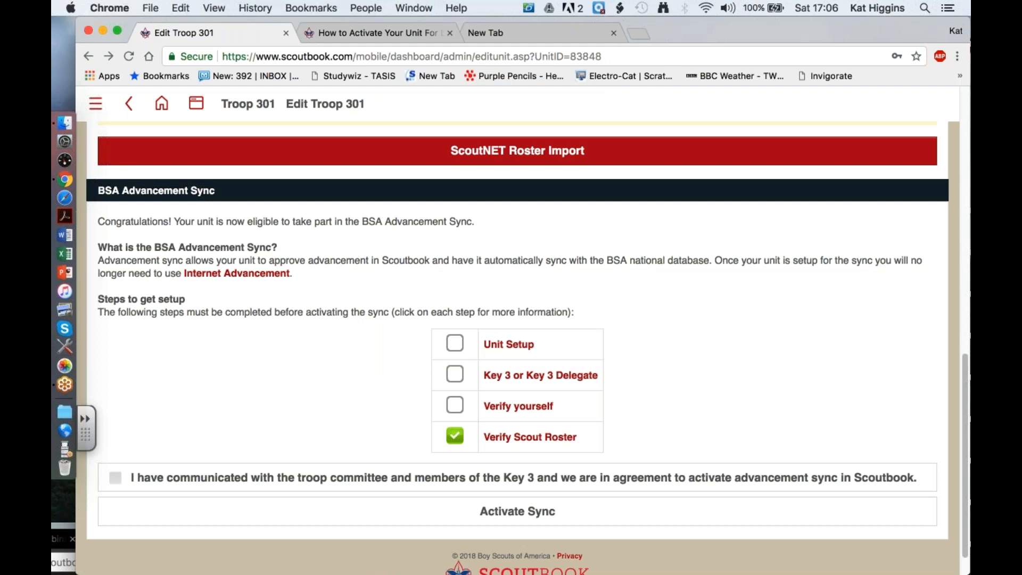
# - Go back to the Troop 301 page and reopen its Edit Troop settings
pyautogui.scroll(-1, 517, 349)
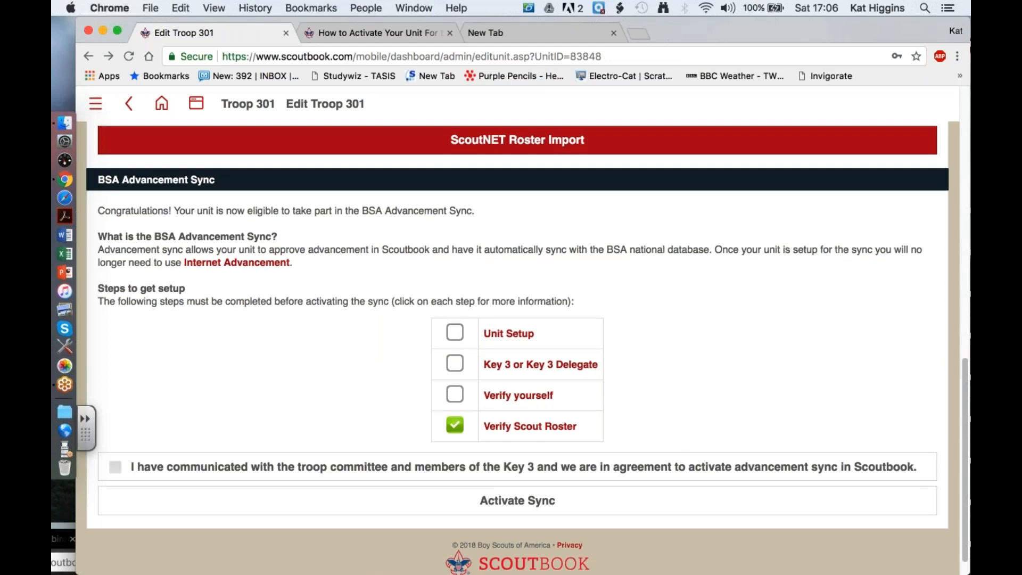
pyautogui.scroll(5, 518, 348)
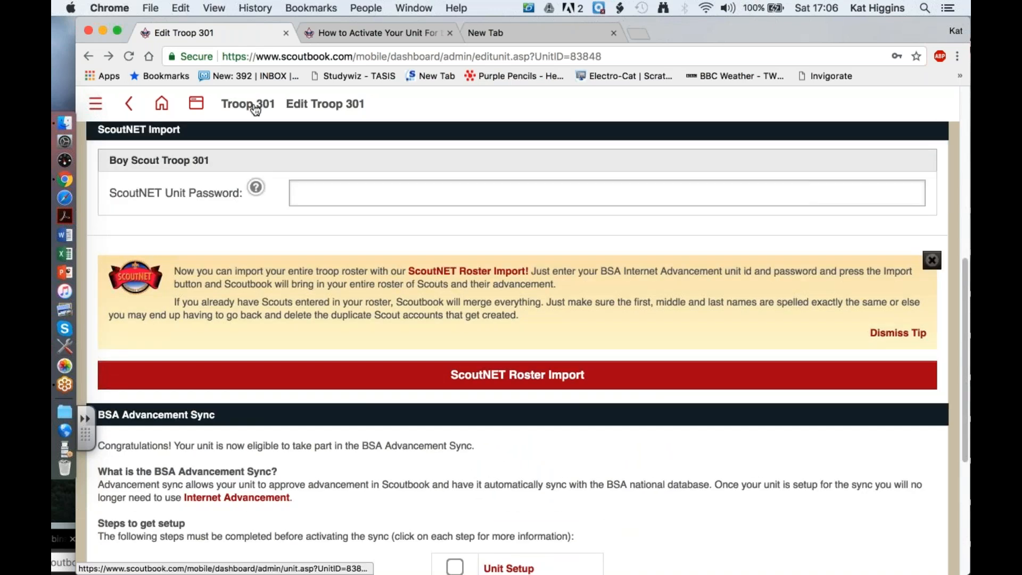
pyautogui.click(255, 109)
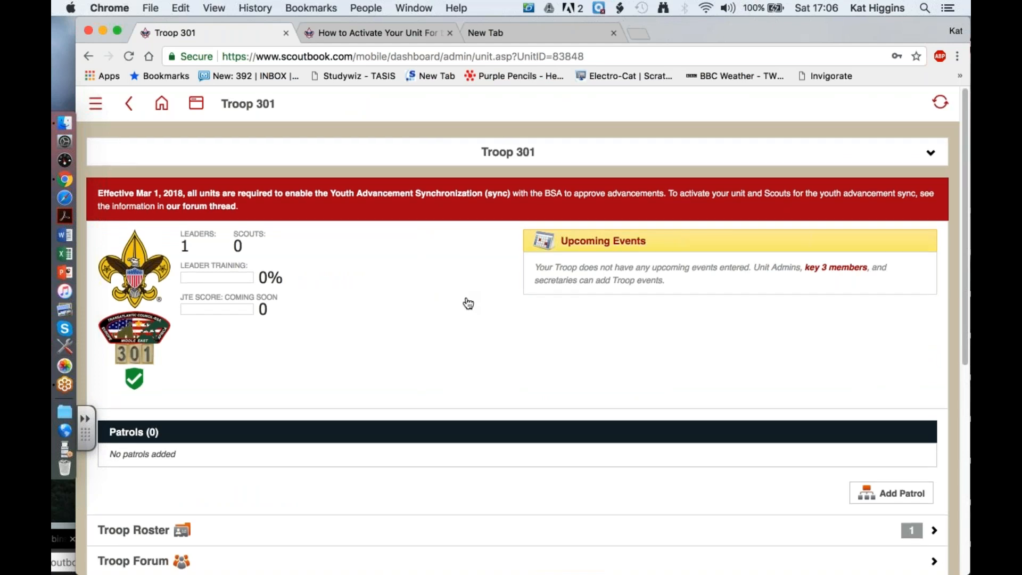
pyautogui.scroll(-5, 468, 304)
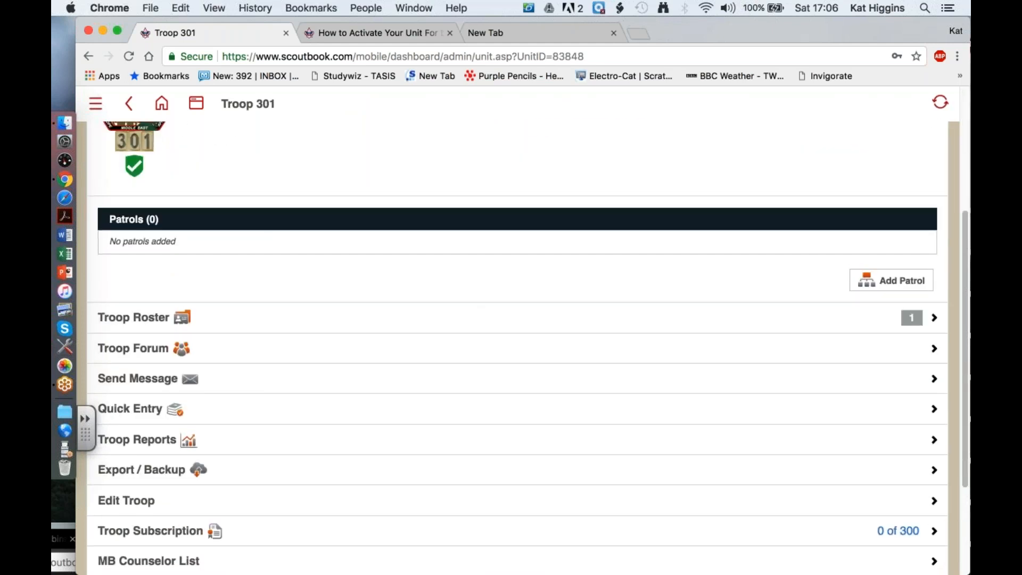
pyautogui.scroll(-2, 501, 391)
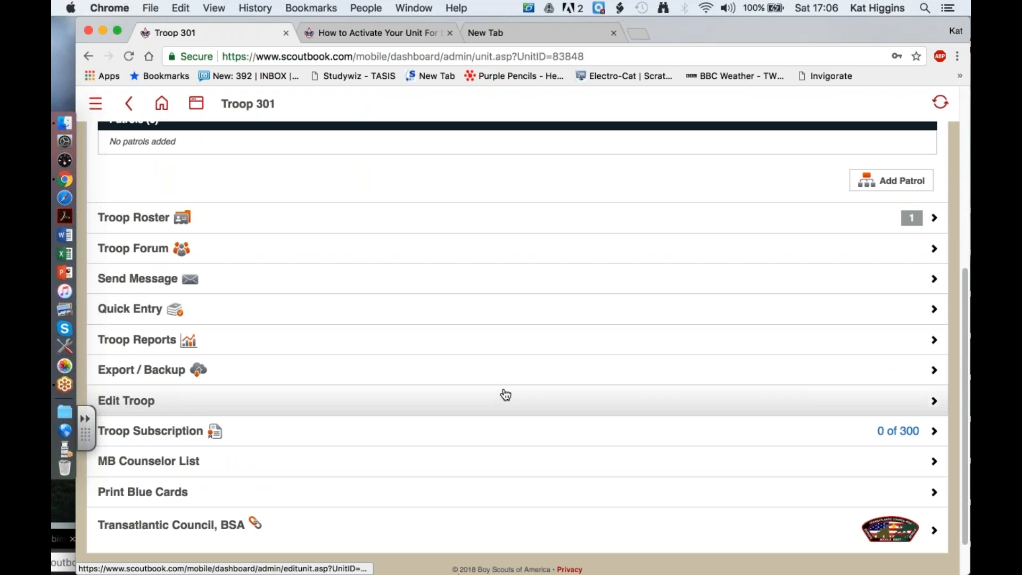
pyautogui.click(506, 395)
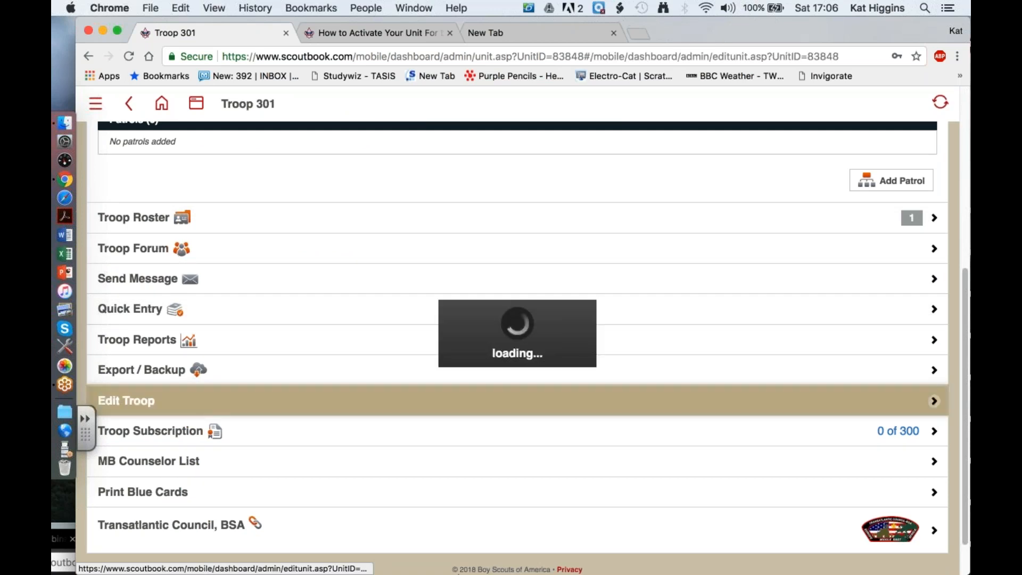
# - Examine the Edit Troop 301 page from the unit details through to the advancement sync checklist and Activate Sync option
pyautogui.scroll(-3, 511, 341)
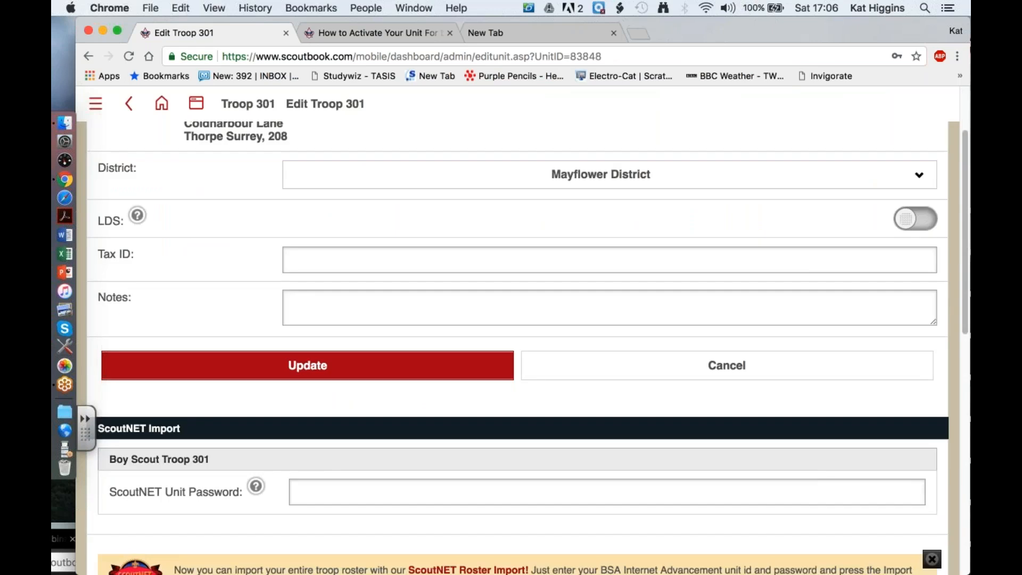
pyautogui.scroll(-9, 511, 346)
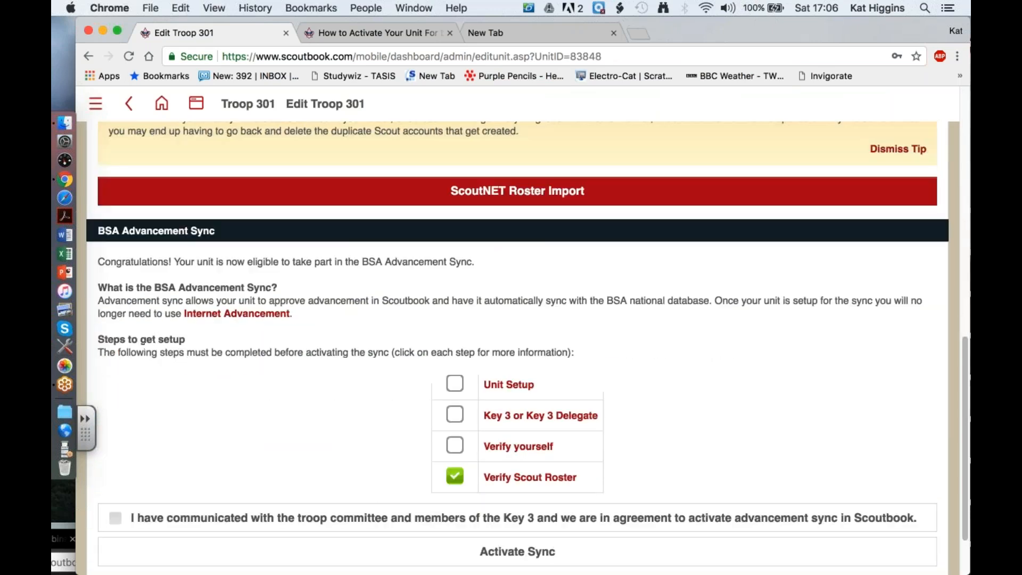
pyautogui.scroll(-2, 511, 320)
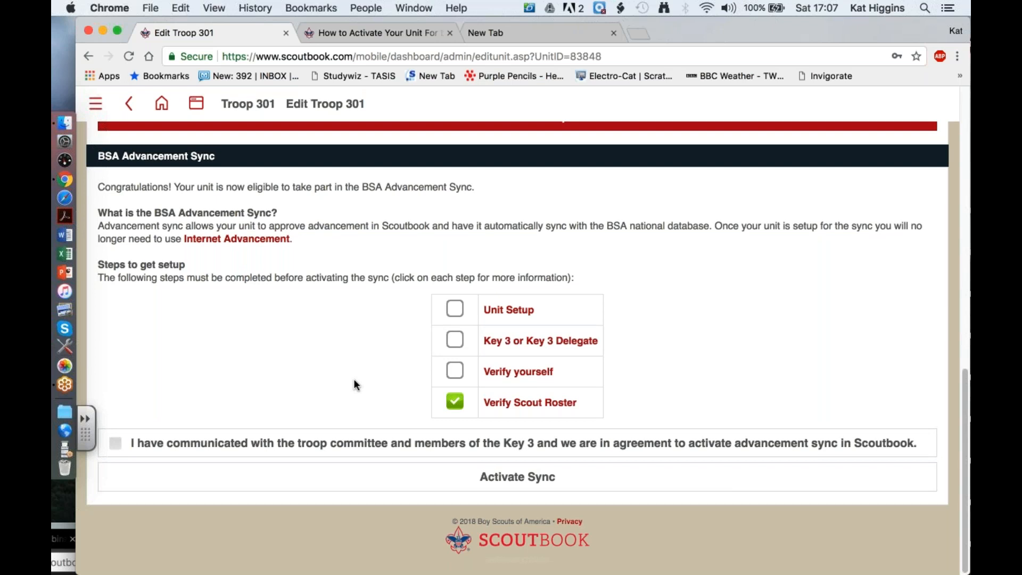
pyautogui.scroll(2, 354, 381)
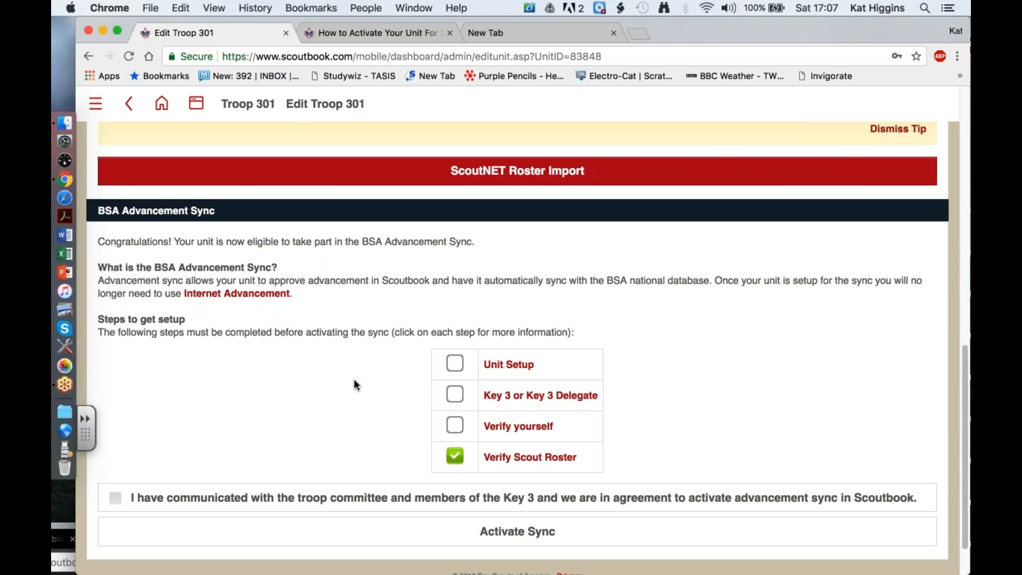
pyautogui.scroll(-1, 353, 379)
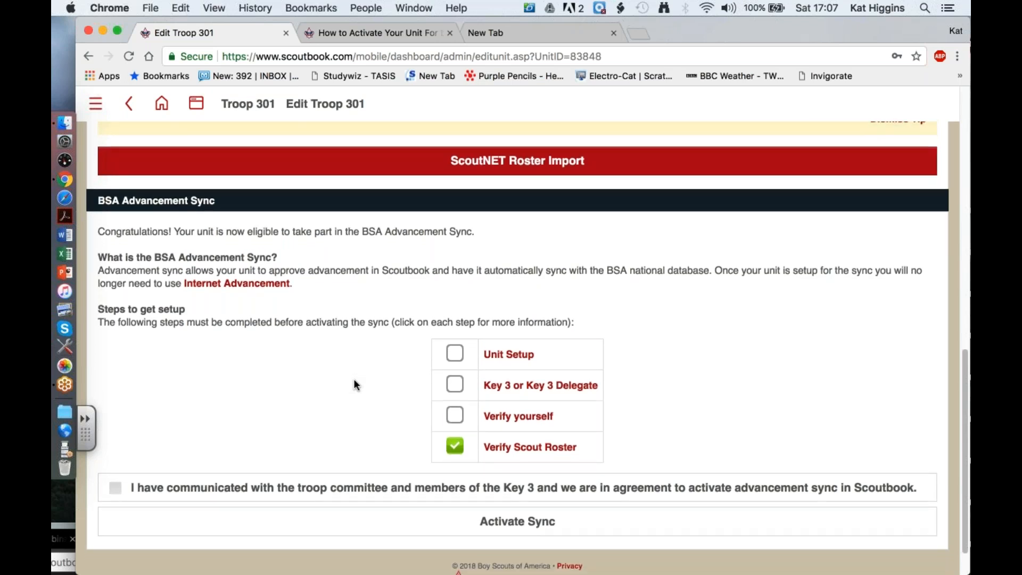
pyautogui.scroll(-3, 353, 379)
pyautogui.scroll(10, 353, 379)
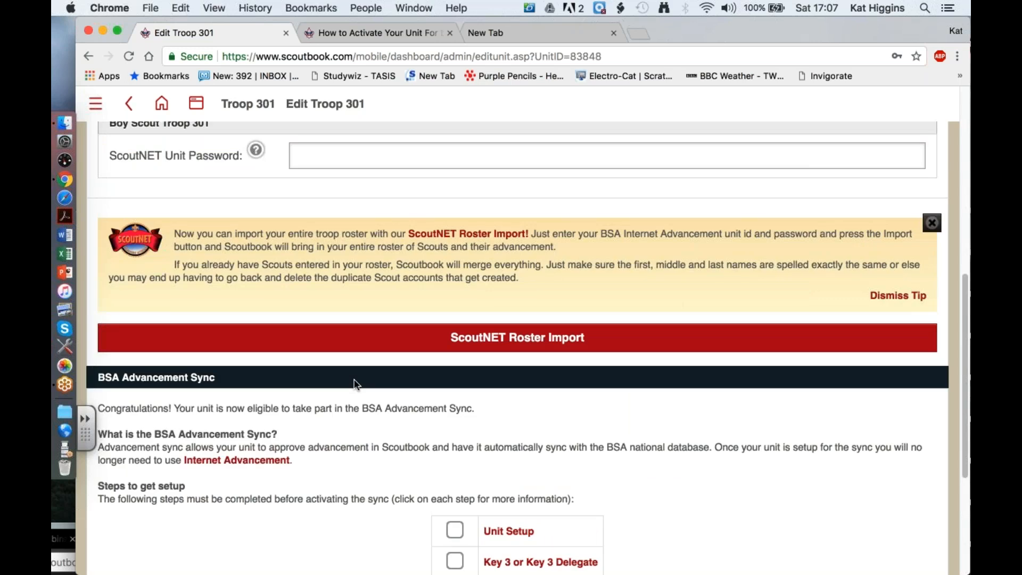
pyautogui.scroll(6, 518, 348)
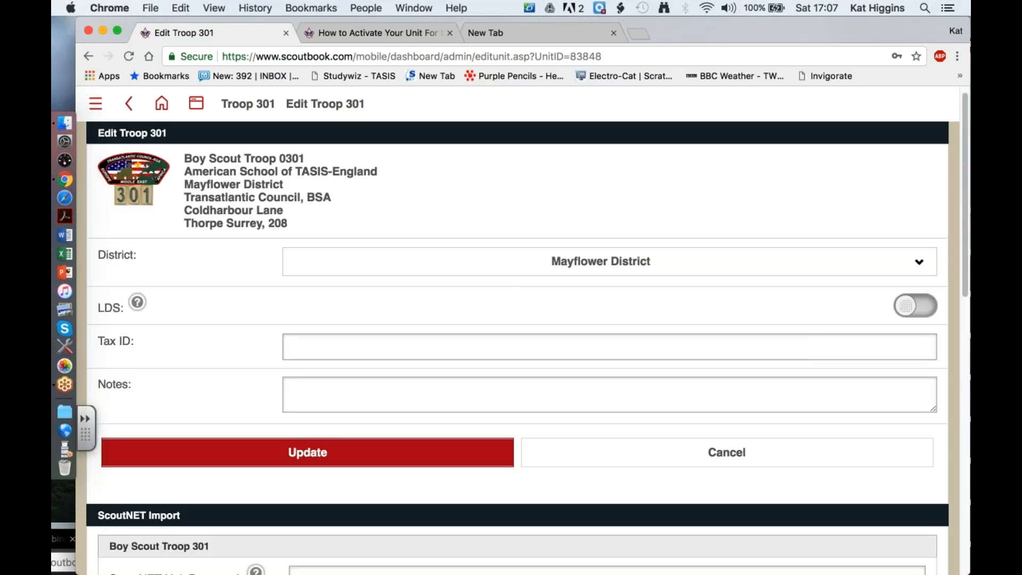
pyautogui.scroll(-15, 518, 341)
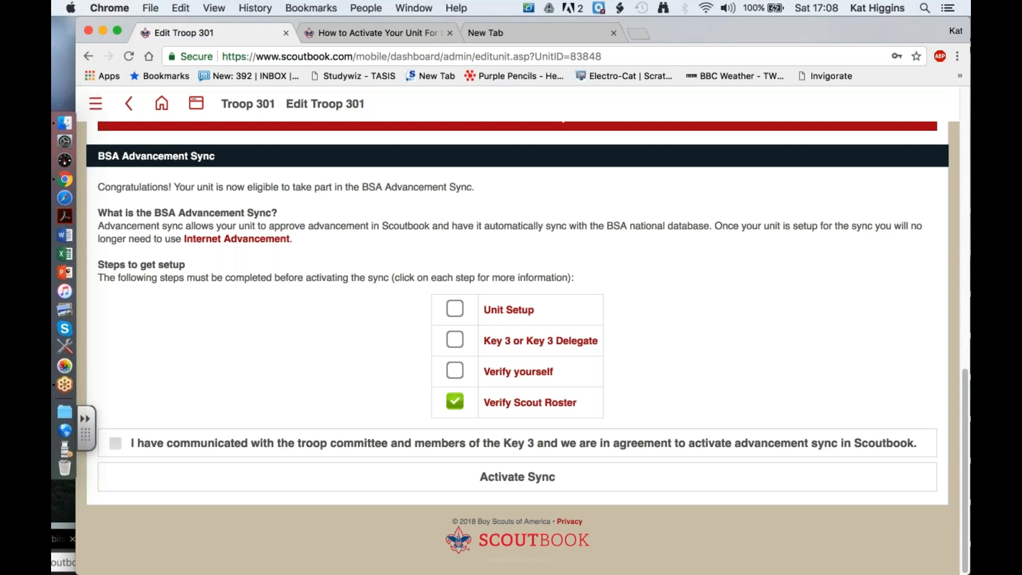
pyautogui.scroll(1, 528, 348)
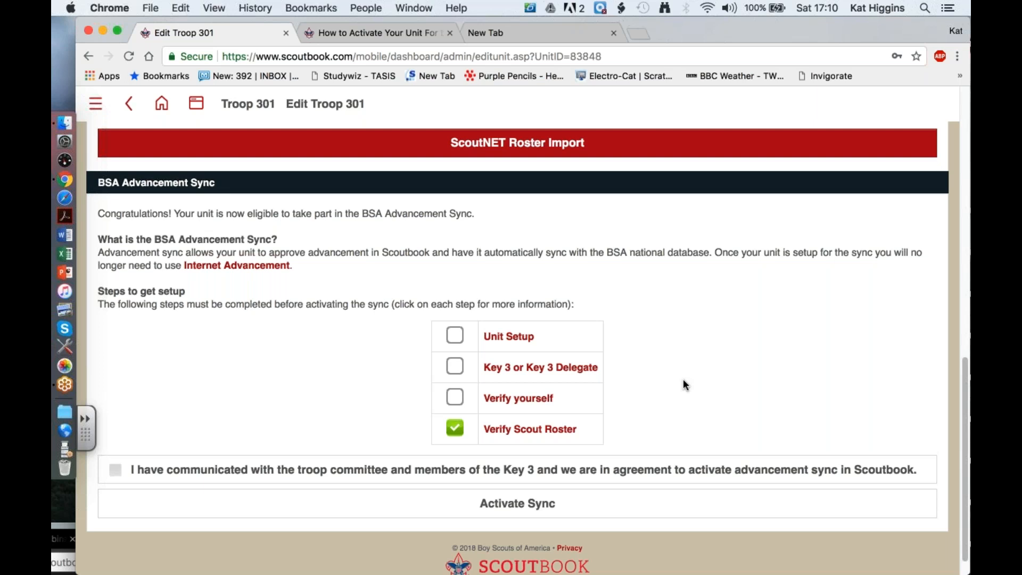
pyautogui.scroll(2, 684, 380)
pyautogui.scroll(-3, 684, 381)
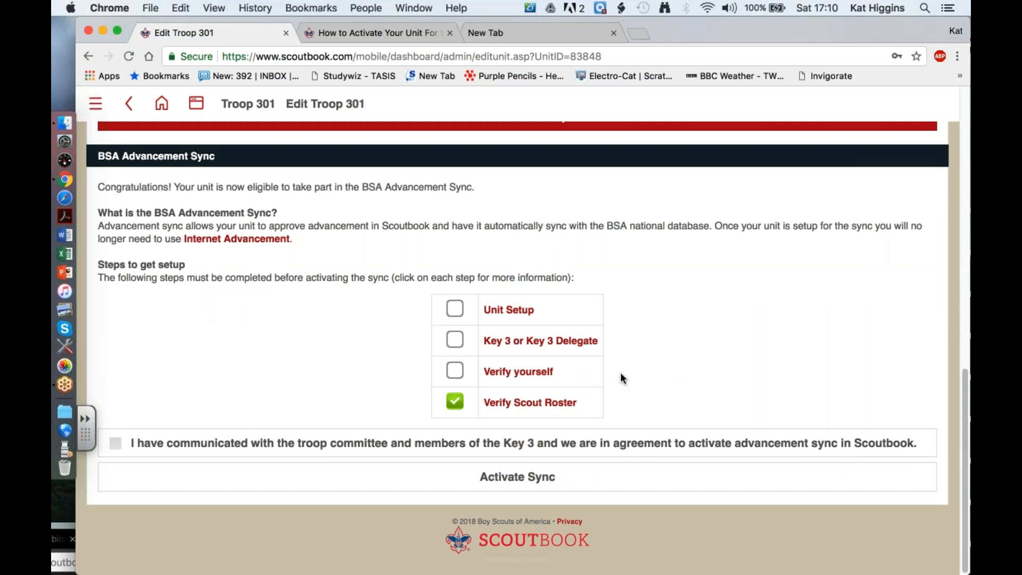
pyautogui.click(66, 453)
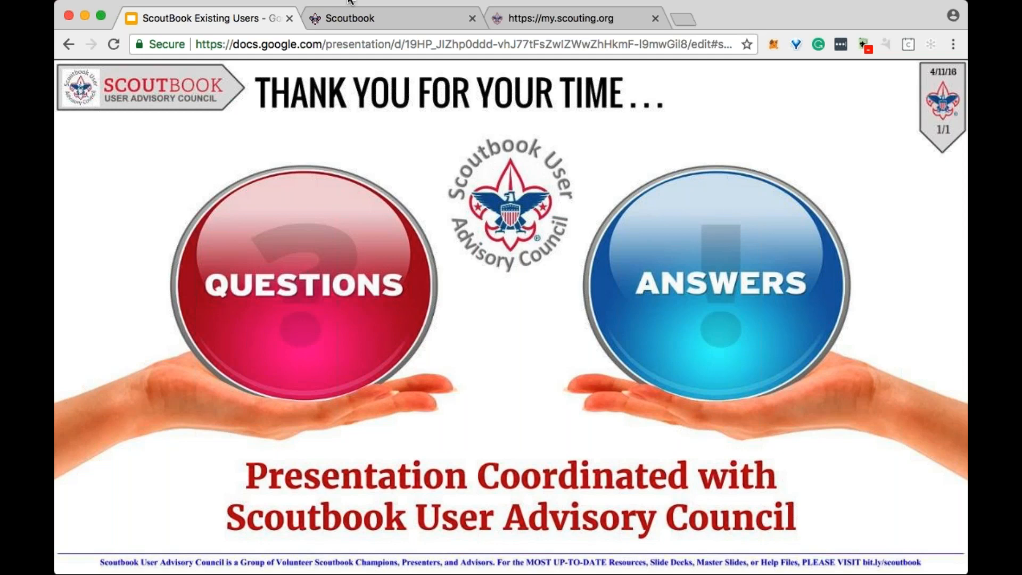
# - Check the Scoutbook and my.scouting.org pages, request a new login for the timed-out my.scouting.org session, and return to the closing slide
pyautogui.click(374, 18)
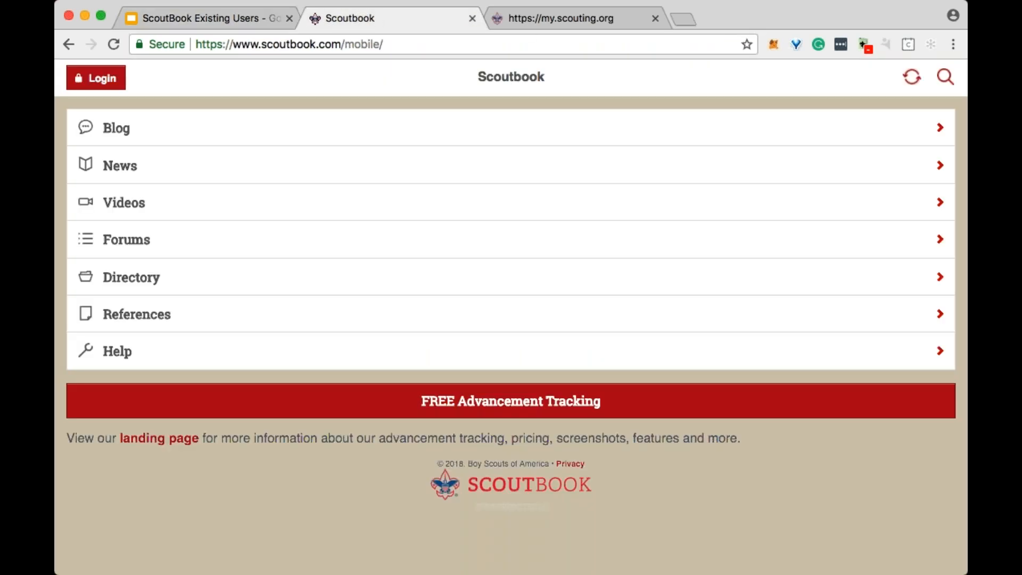
pyautogui.click(565, 19)
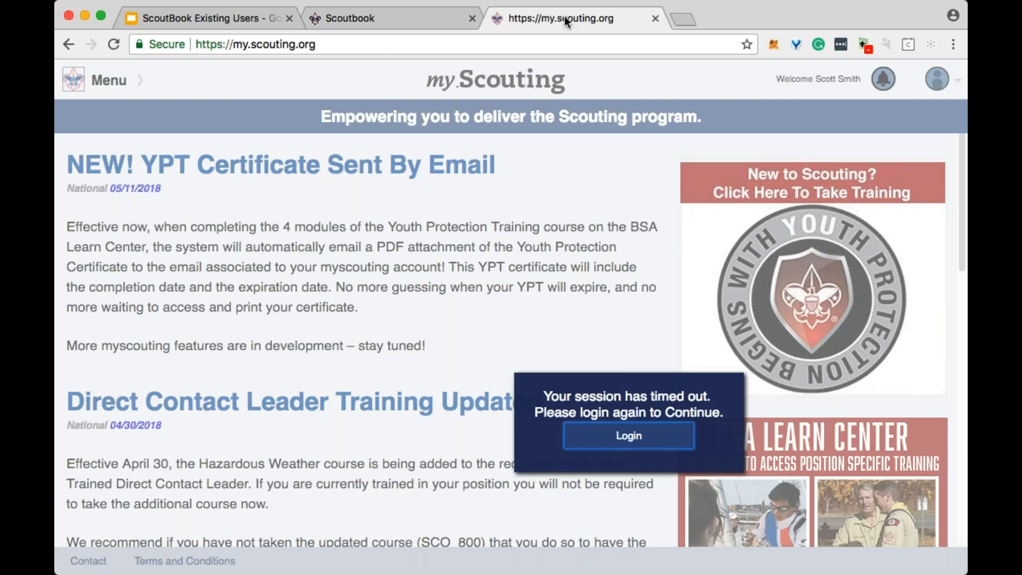
pyautogui.click(632, 445)
pyautogui.click(392, 20)
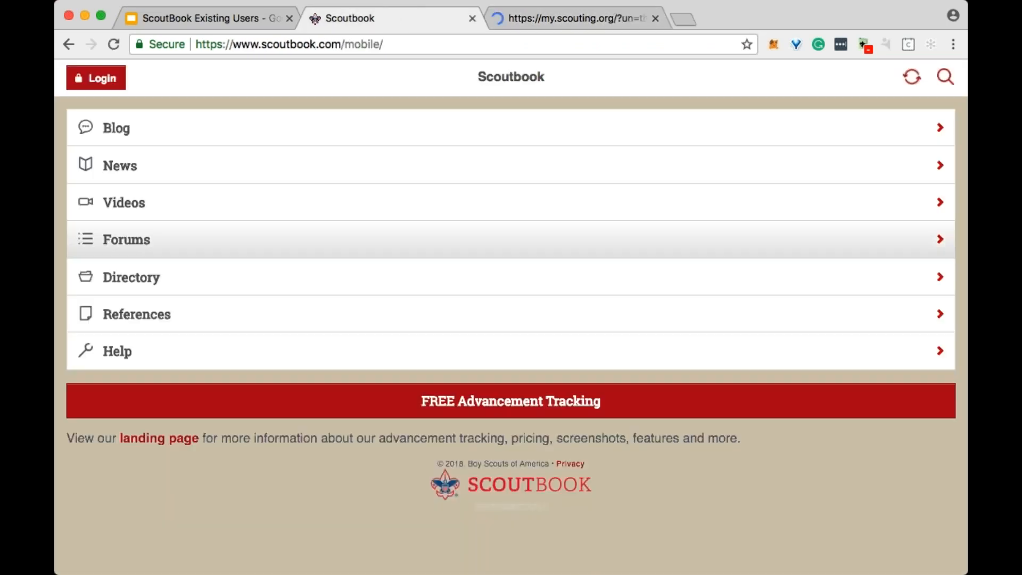
pyautogui.click(245, 24)
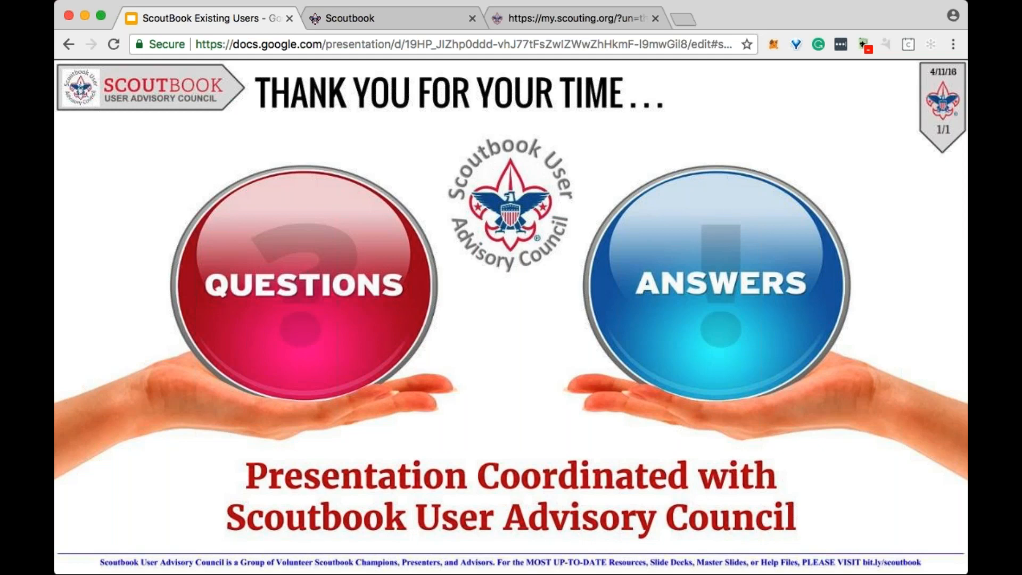
pyautogui.moveTo(158, 527)
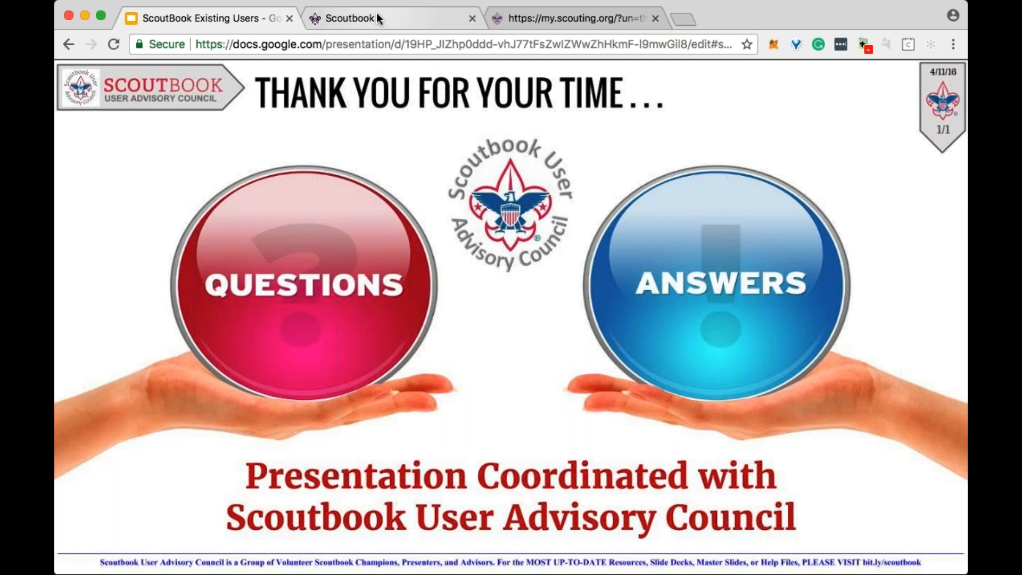
# - Switch to Scoutbook and log in as an existing user with the account e-mail and password
pyautogui.click(389, 22)
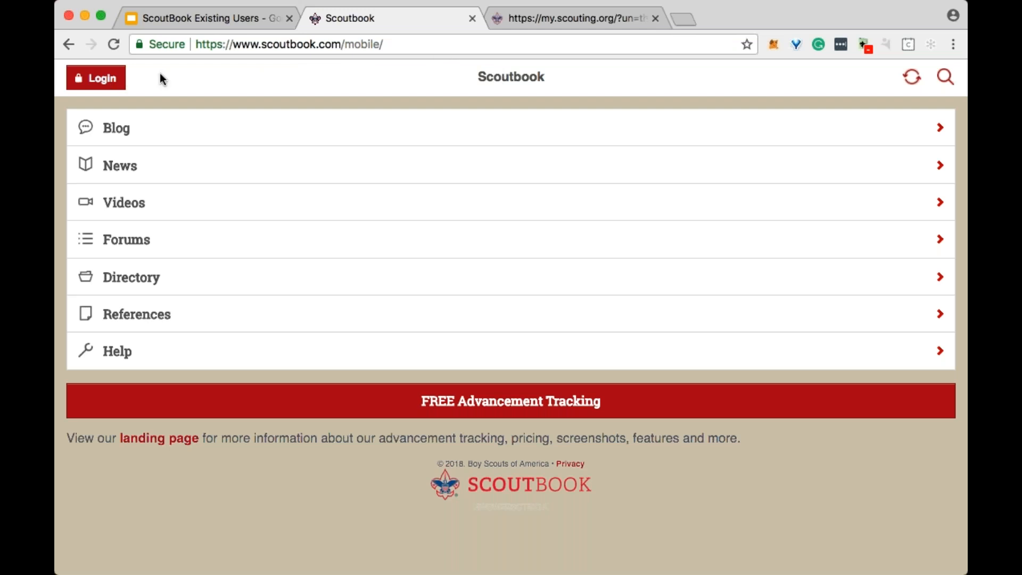
pyautogui.click(105, 85)
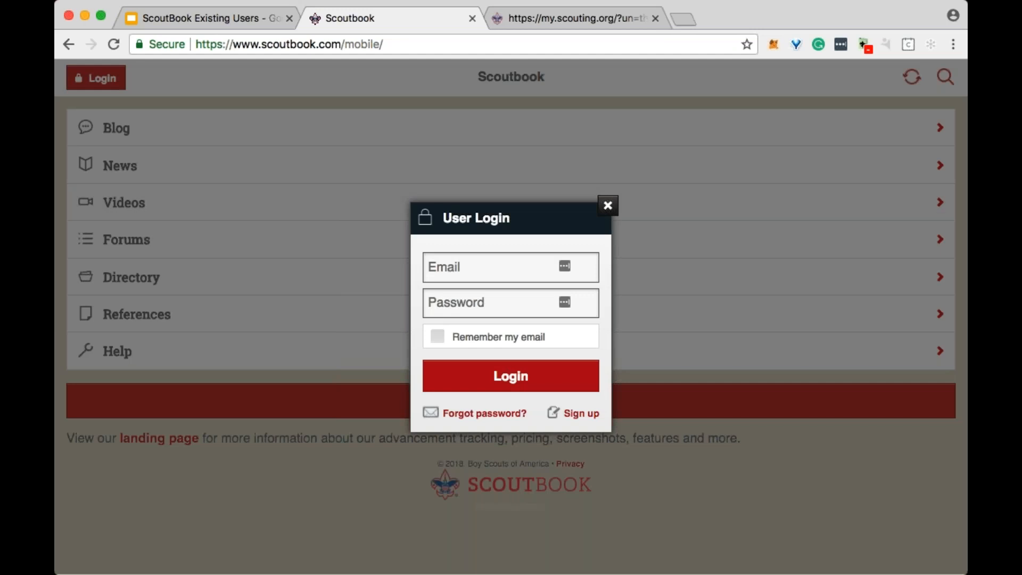
pyautogui.click(489, 273)
pyautogui.press('Down')
pyautogui.click(494, 305)
pyautogui.click(468, 307)
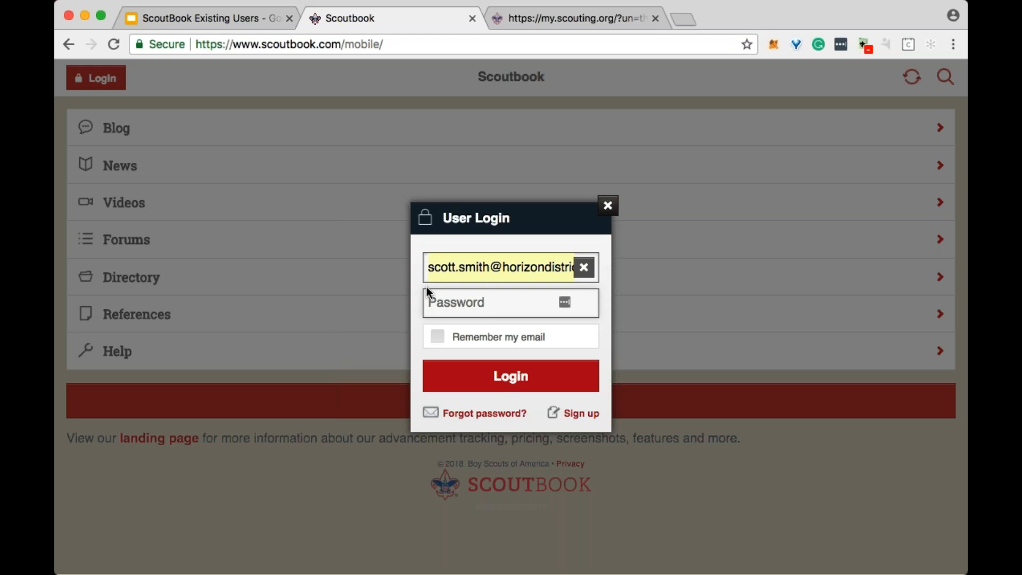
pyautogui.write('••••••••••')
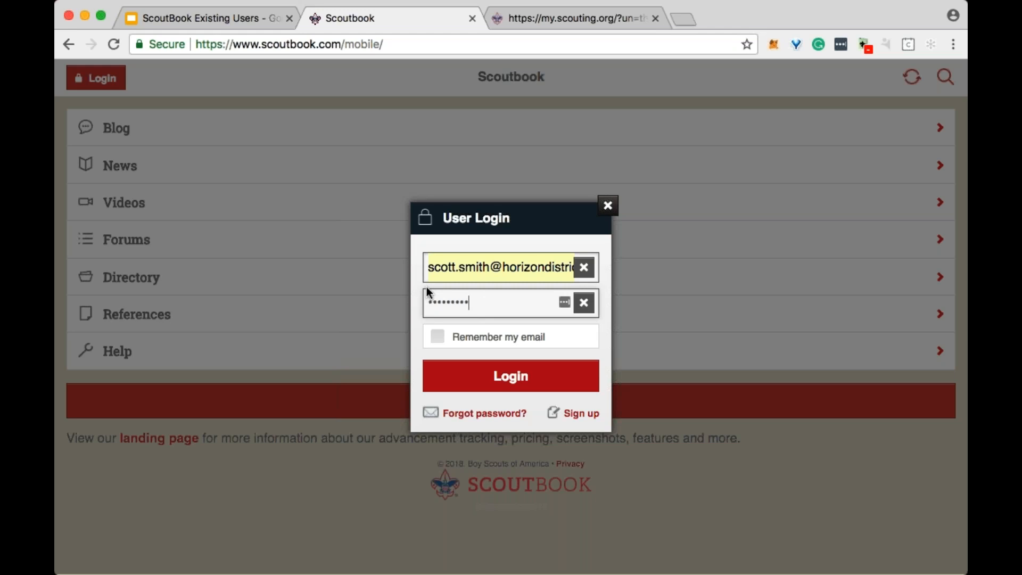
pyautogui.press('Return')
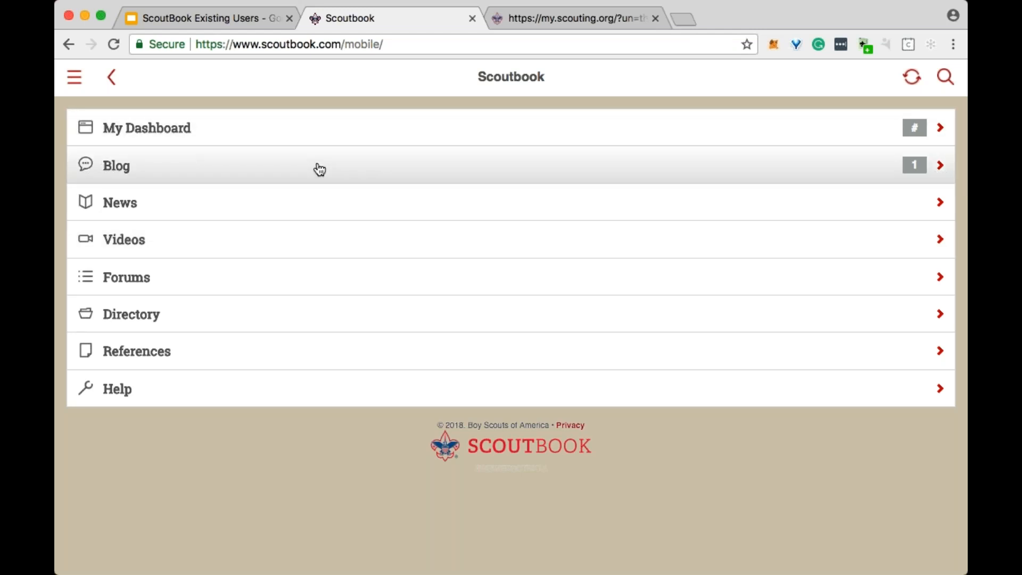
# - Check the list of updates in the Scoutbook Blog and open My Dashboard
pyautogui.click(320, 169)
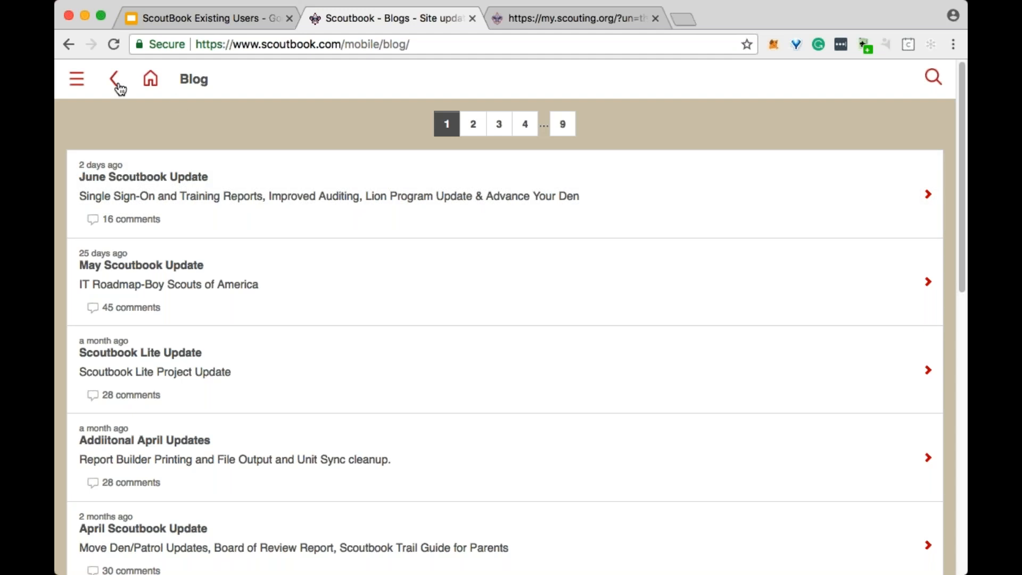
pyautogui.click(151, 81)
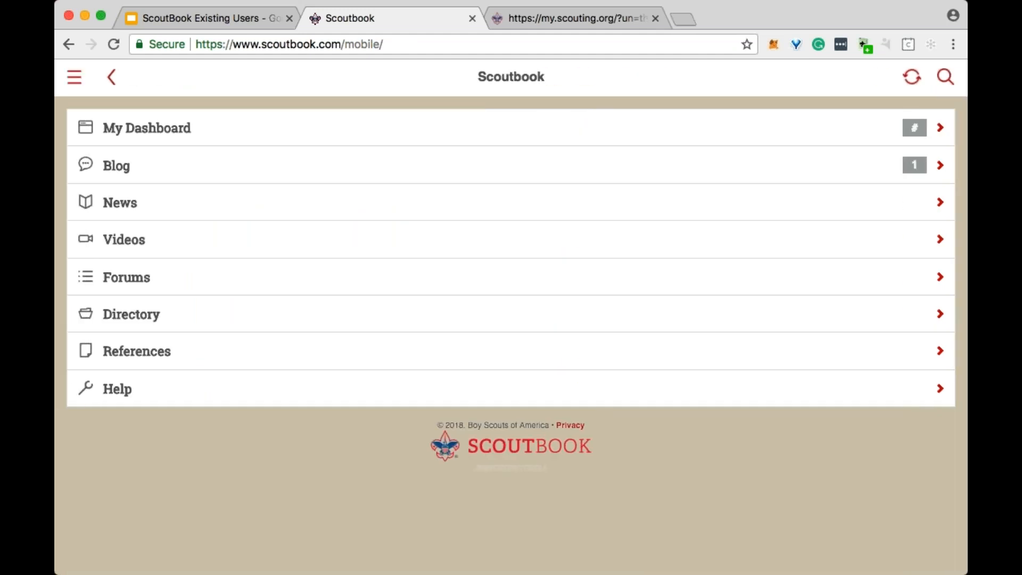
pyautogui.click(309, 138)
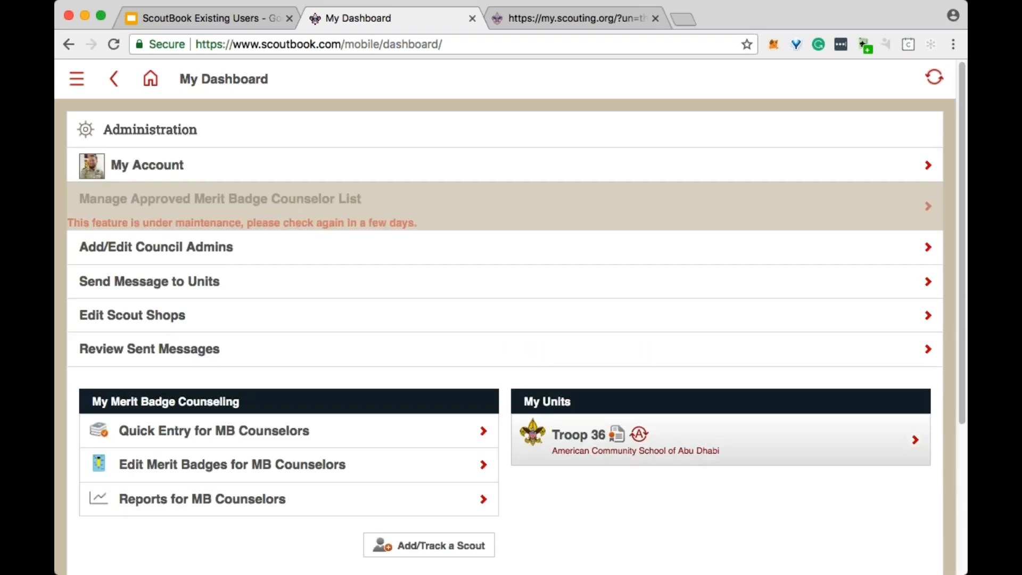
# - Open Troop 36 from My Units and look over its patrols, troop options and Troop Forum
pyautogui.click(641, 436)
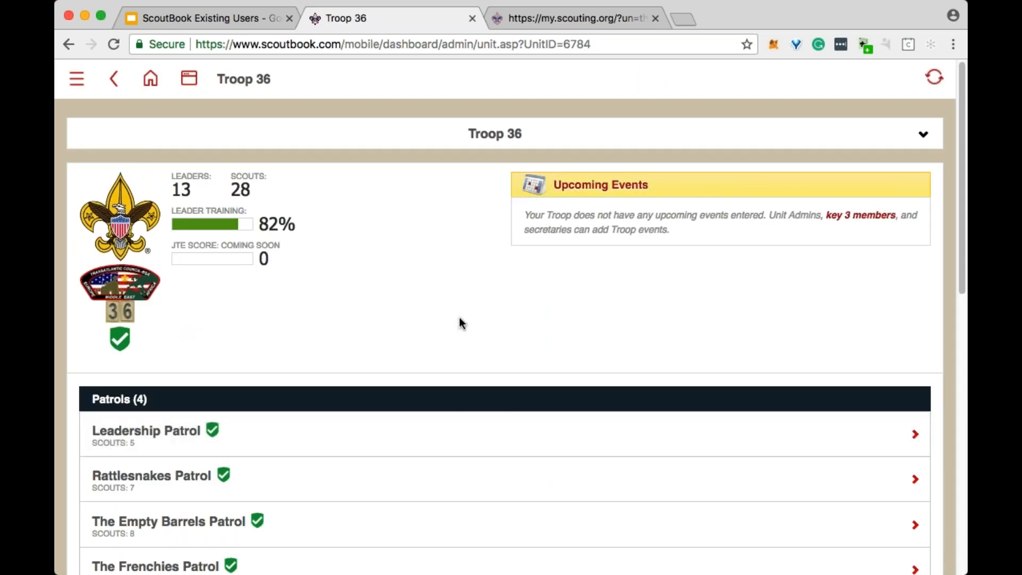
pyautogui.scroll(-3, 459, 317)
pyautogui.scroll(-2, 460, 306)
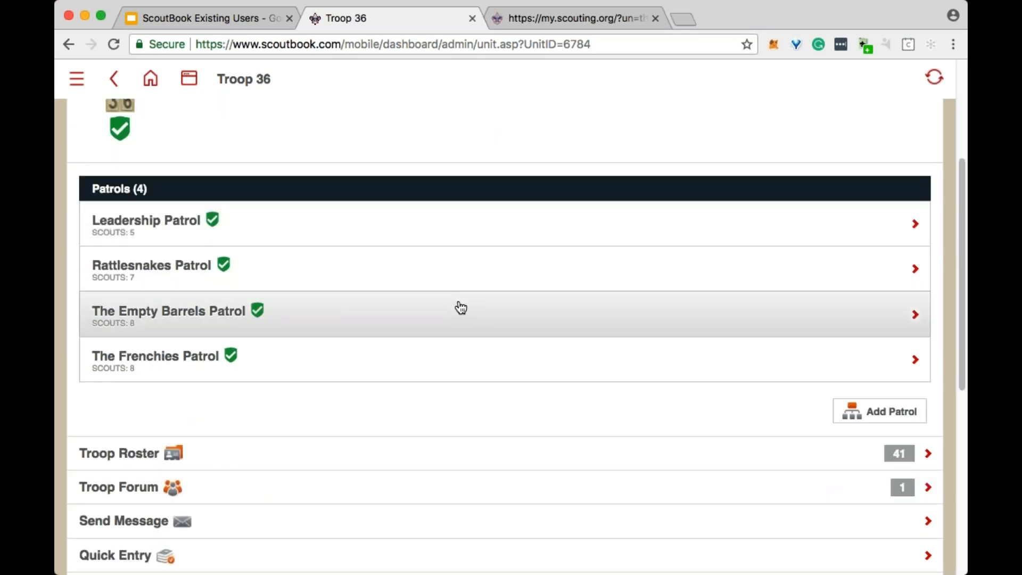
pyautogui.scroll(5, 482, 331)
pyautogui.scroll(-2, 482, 330)
pyautogui.scroll(-5, 482, 330)
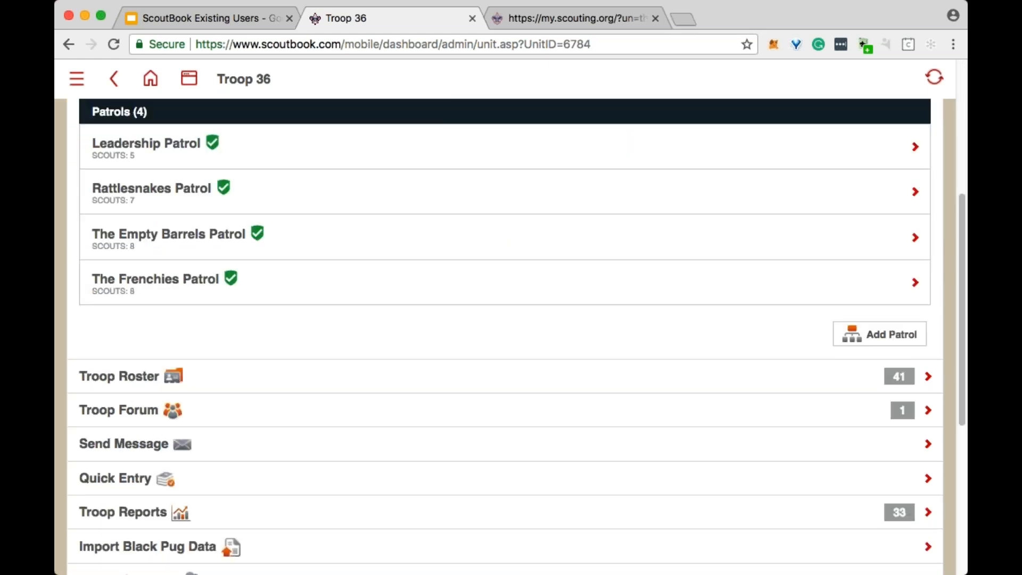
pyautogui.scroll(-3, 326, 258)
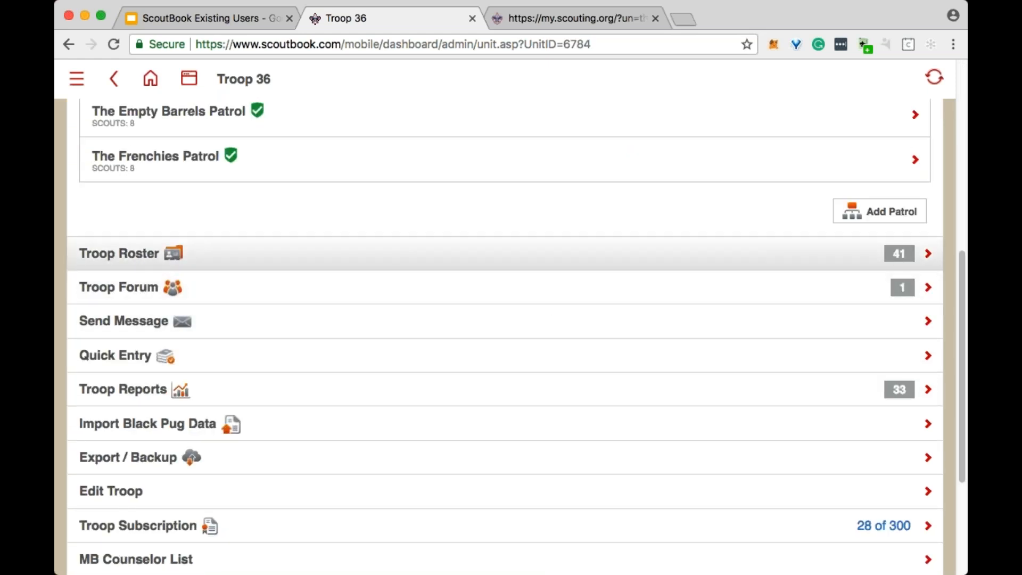
pyautogui.click(445, 303)
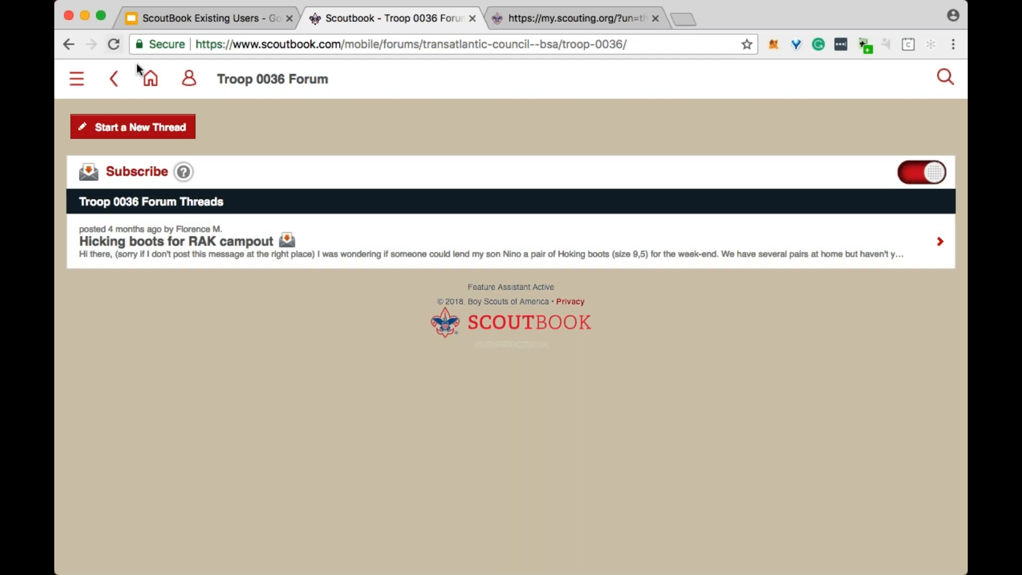
pyautogui.click(69, 45)
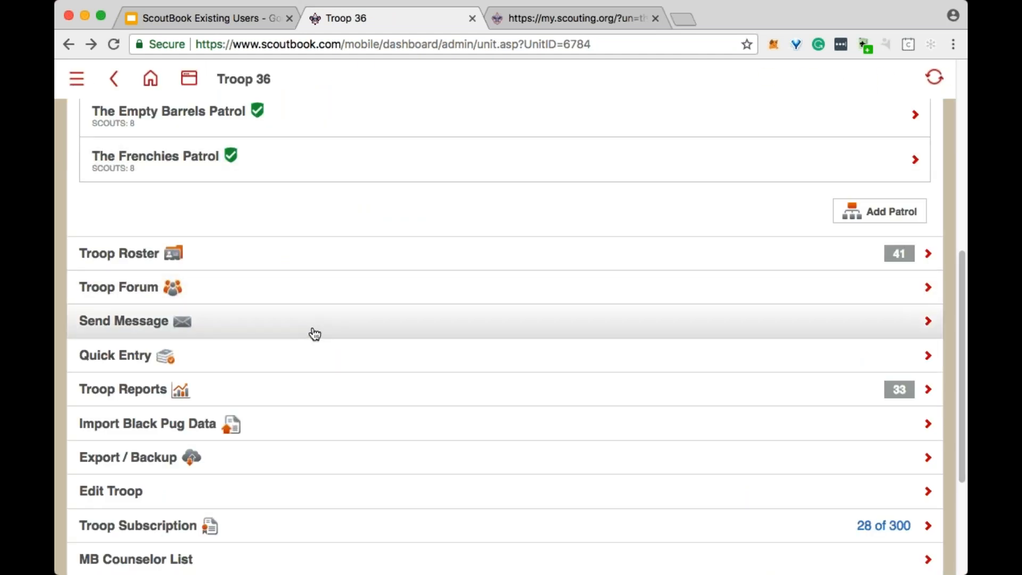
# - Open Send Message for Troop 36 and examine the lists of leader, parent and Scout recipients
pyautogui.click(316, 335)
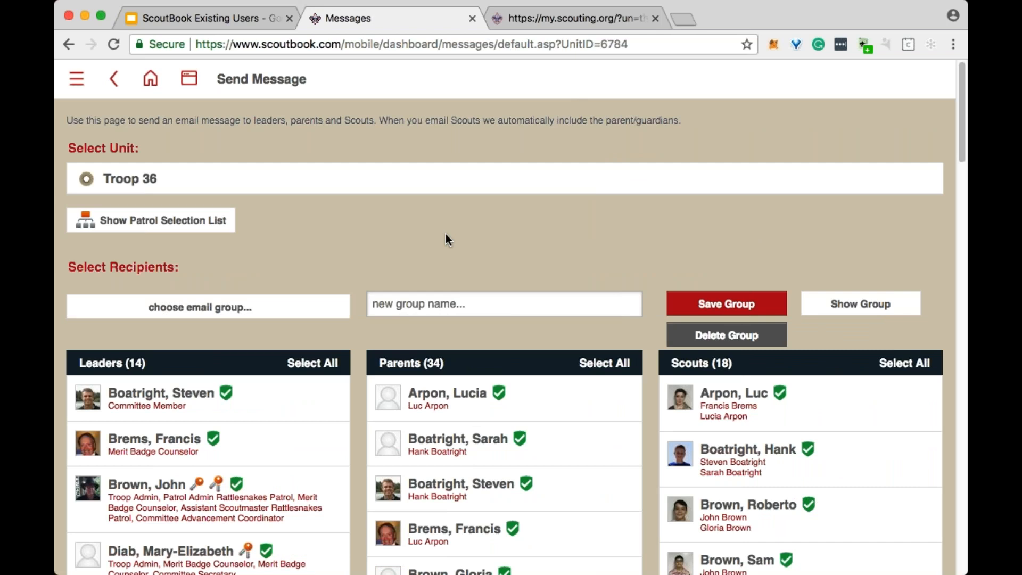
pyautogui.scroll(-5, 452, 232)
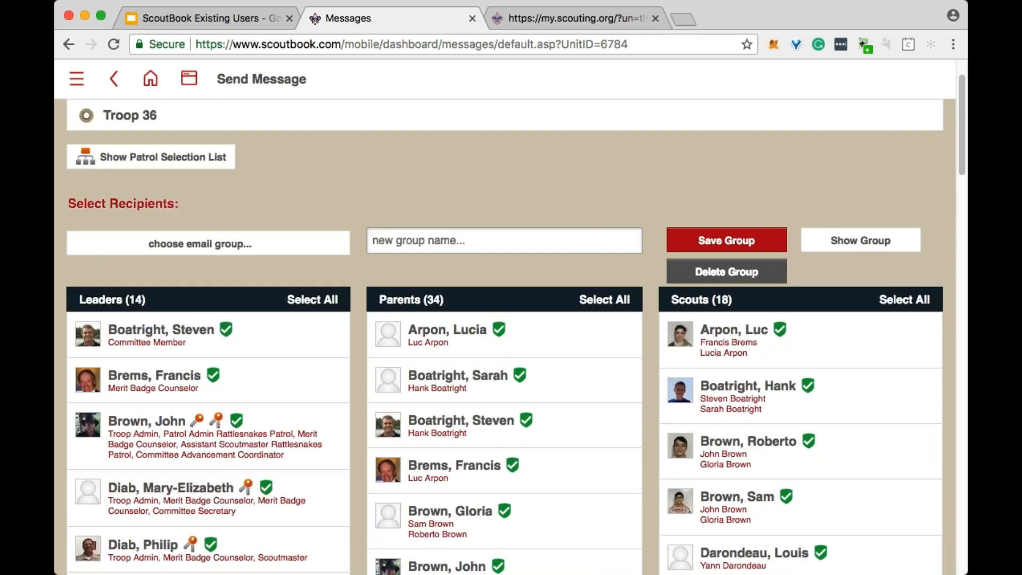
pyautogui.scroll(-15, 773, 350)
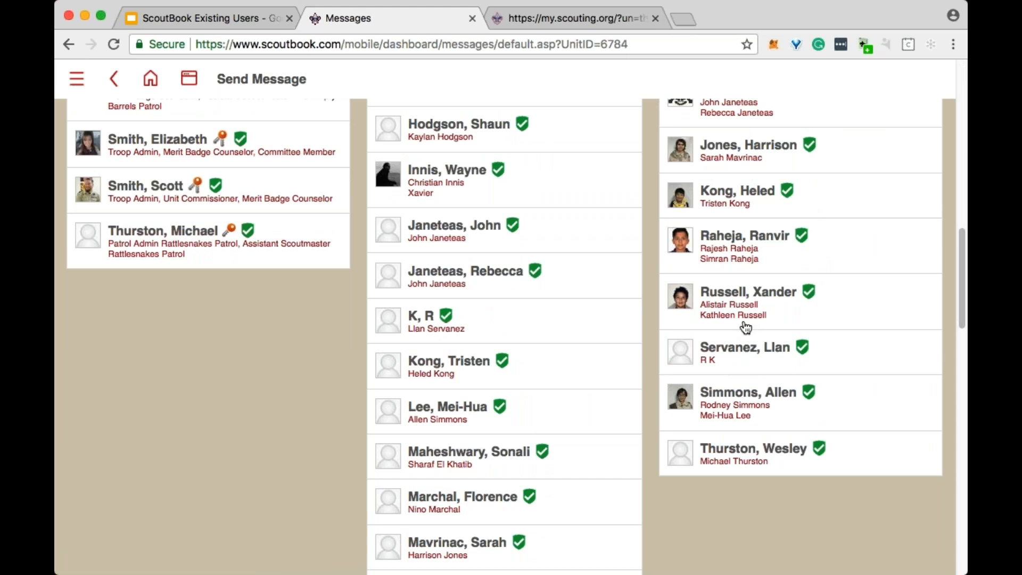
pyautogui.scroll(1, 785, 341)
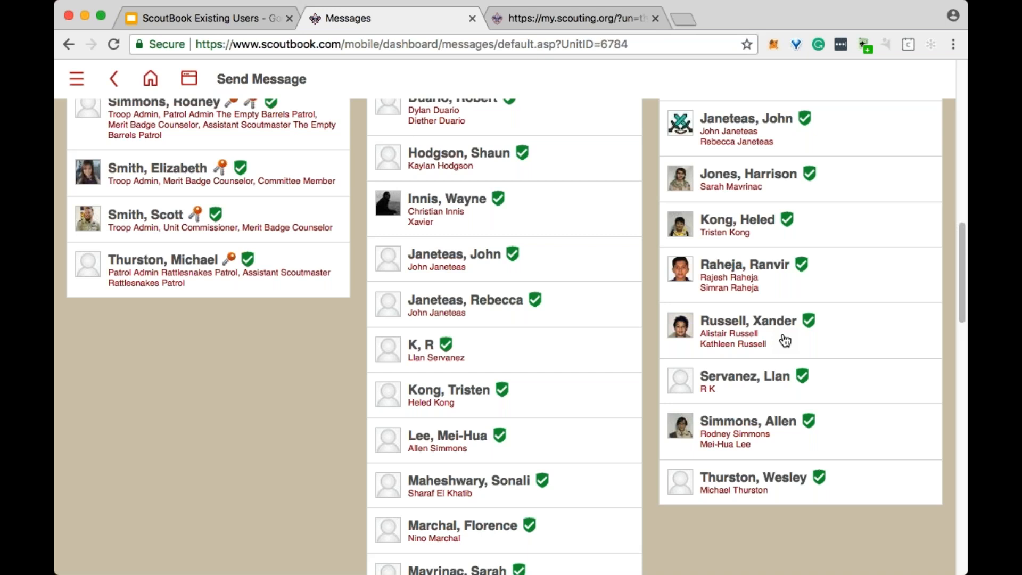
pyautogui.scroll(5, 785, 341)
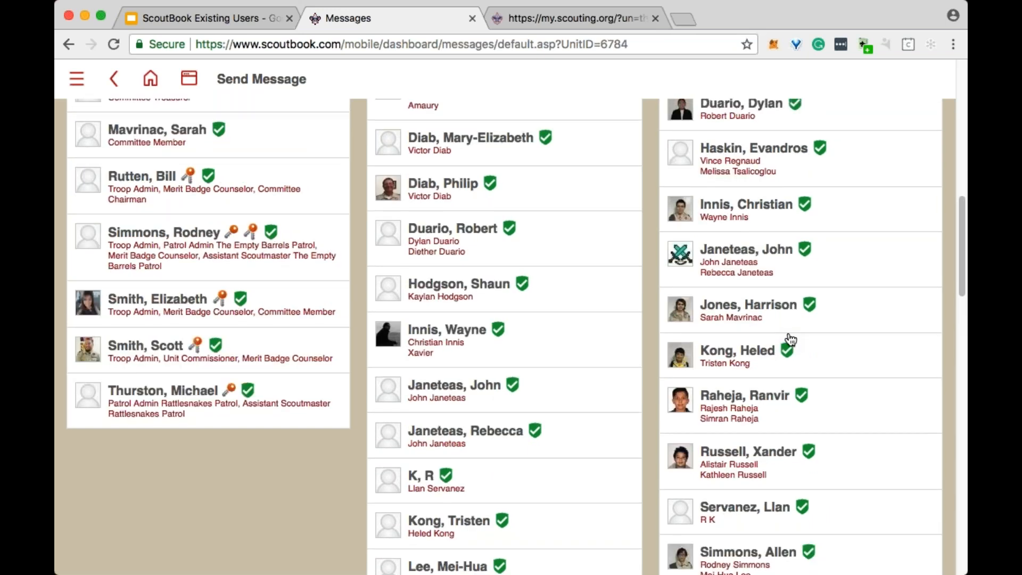
pyautogui.scroll(8, 792, 339)
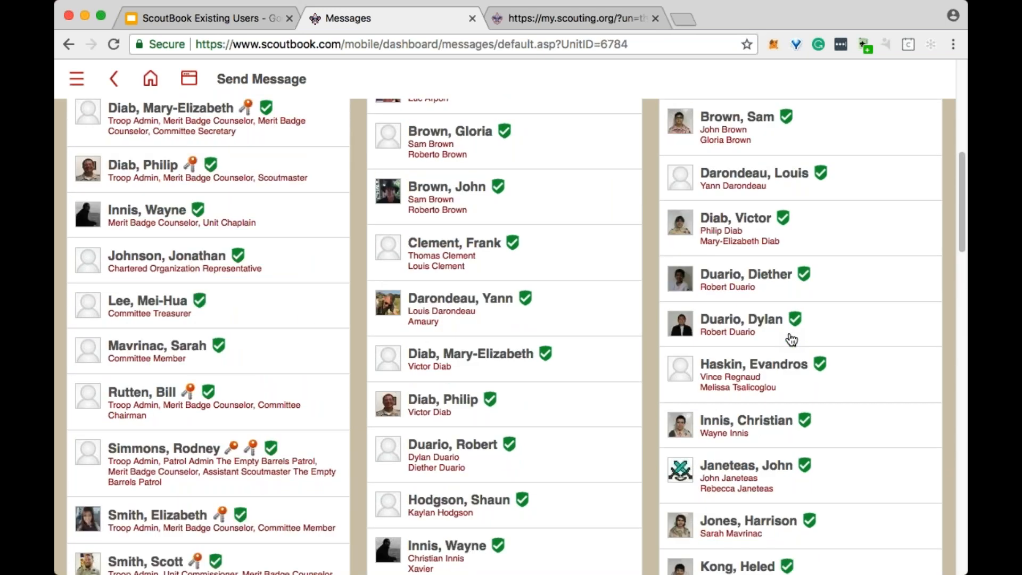
pyautogui.scroll(4, 792, 339)
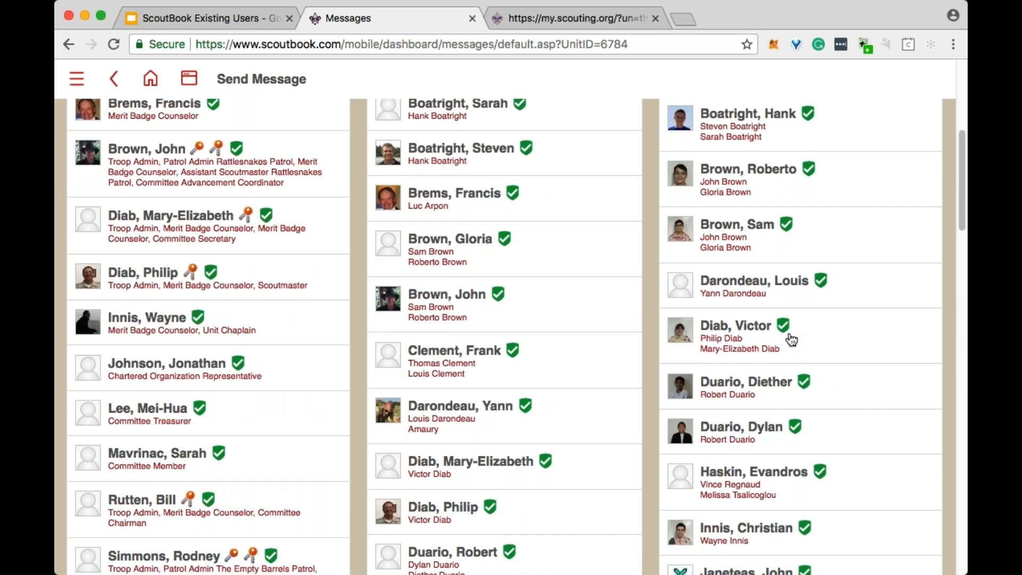
pyautogui.scroll(12, 791, 339)
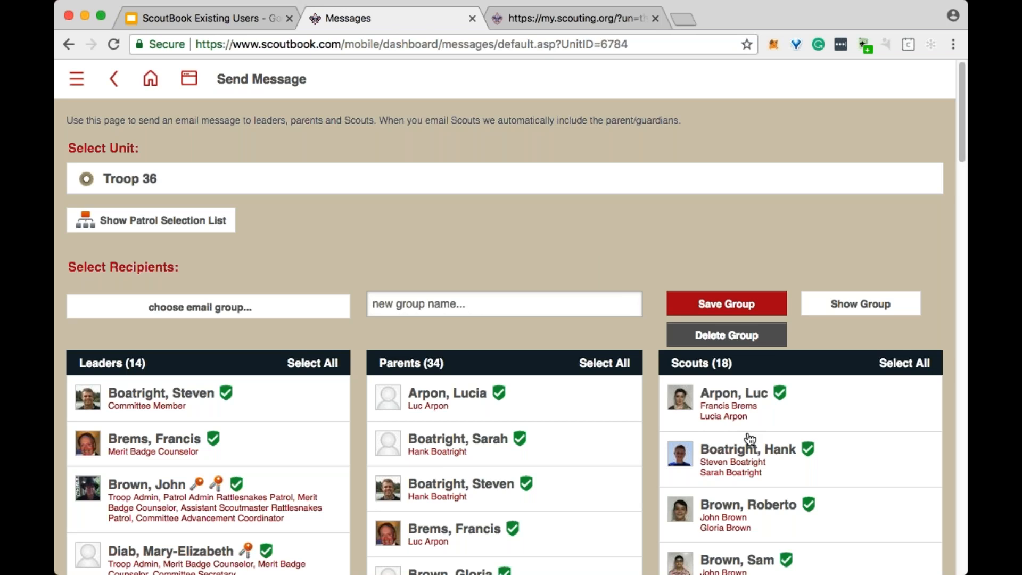
# - Select all leaders, Scouts and parents of Troop 36 as recipients of the message
pyautogui.click(322, 368)
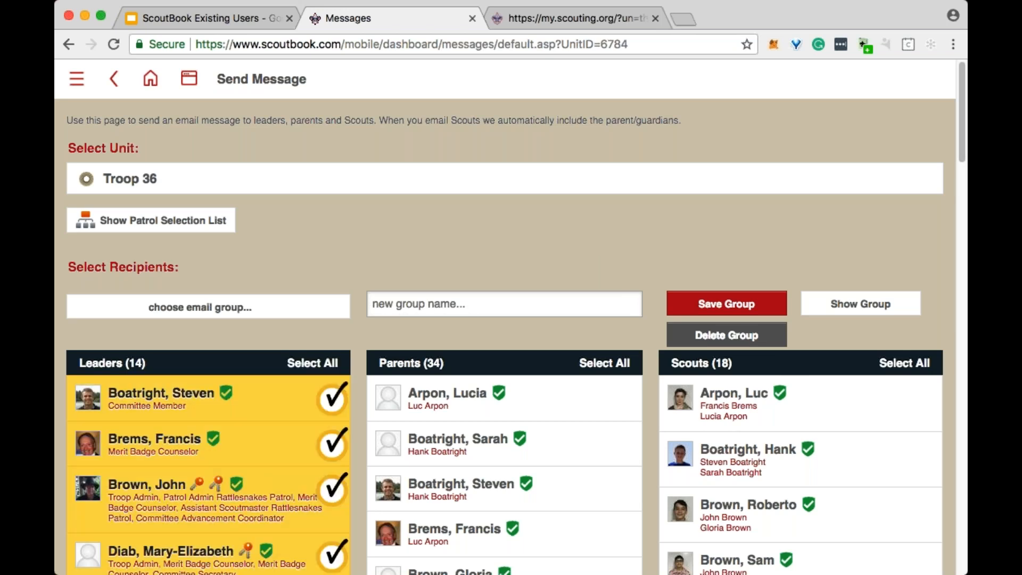
pyautogui.click(905, 363)
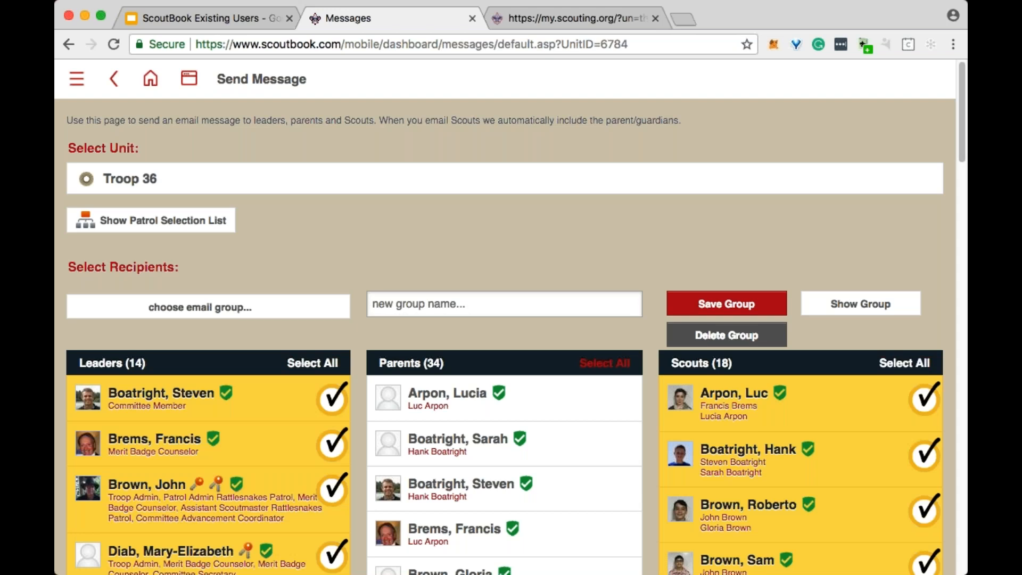
pyautogui.click(605, 363)
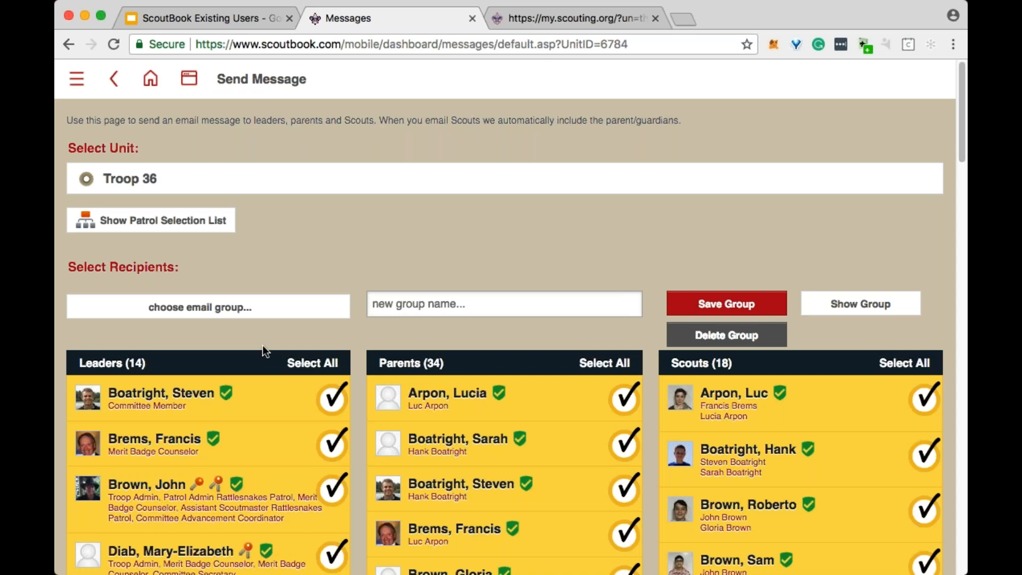
pyautogui.scroll(-20, 506, 250)
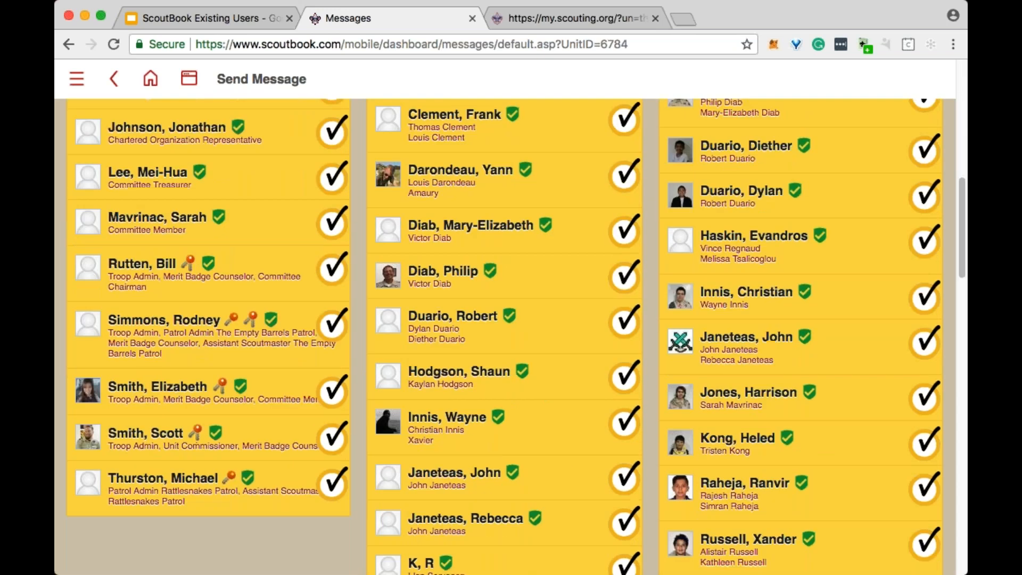
pyautogui.scroll(3, 506, 250)
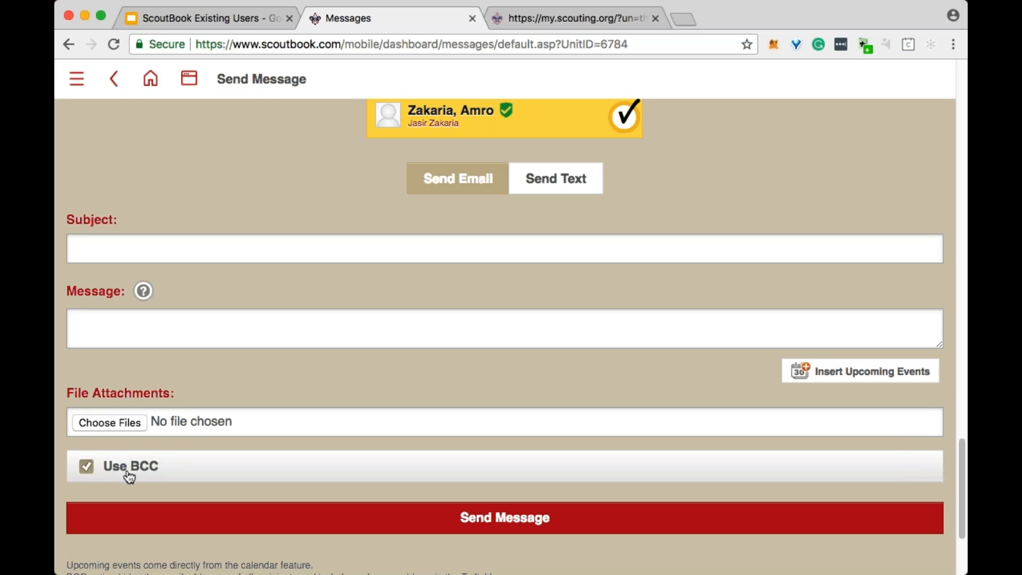
# - Set the e-mail subject to "Campout UPDATE!" and write "test message" and "it was fun!" as separate paragraphs in the body
pyautogui.click(183, 257)
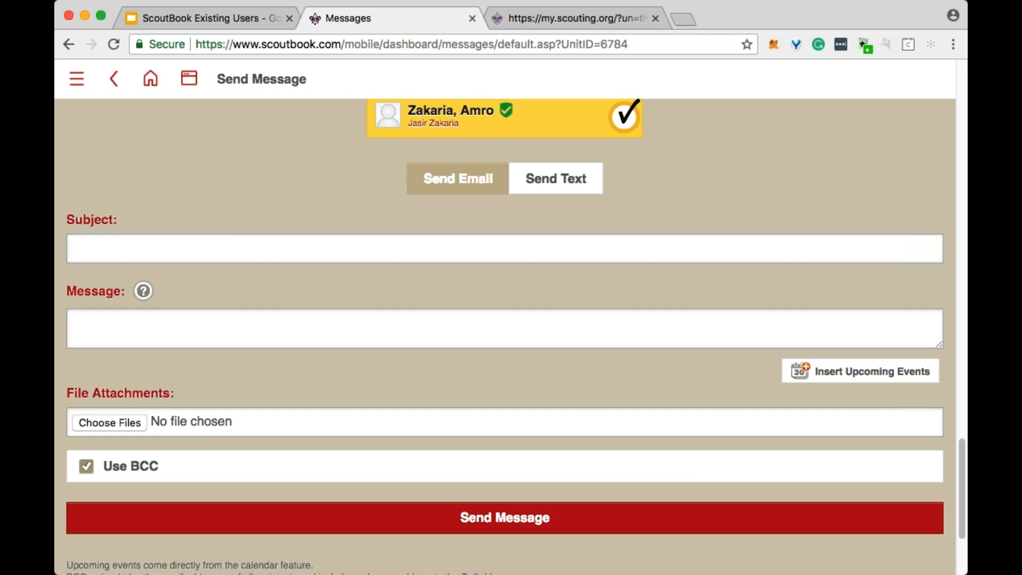
pyautogui.click(200, 335)
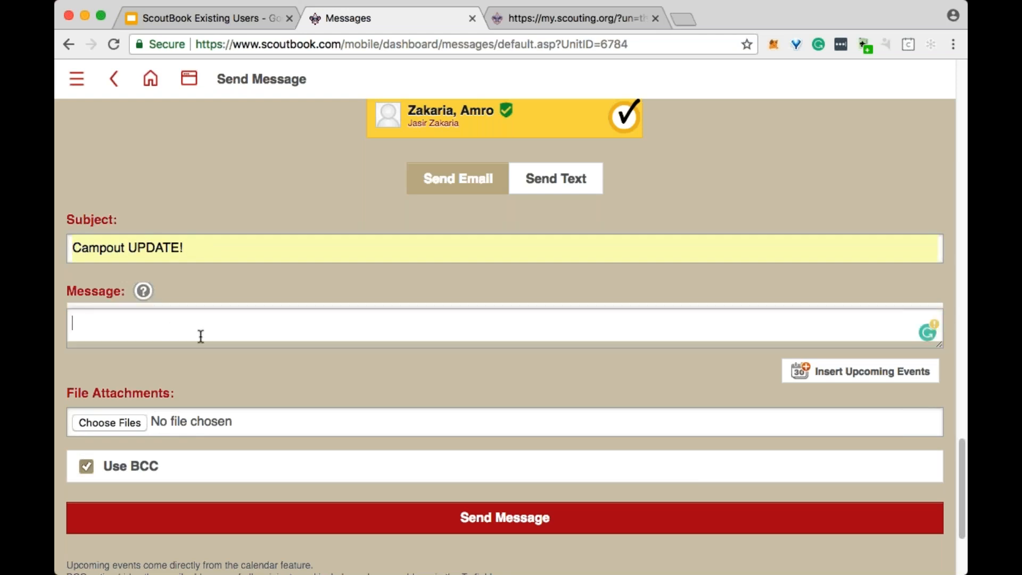
pyautogui.write('test message')
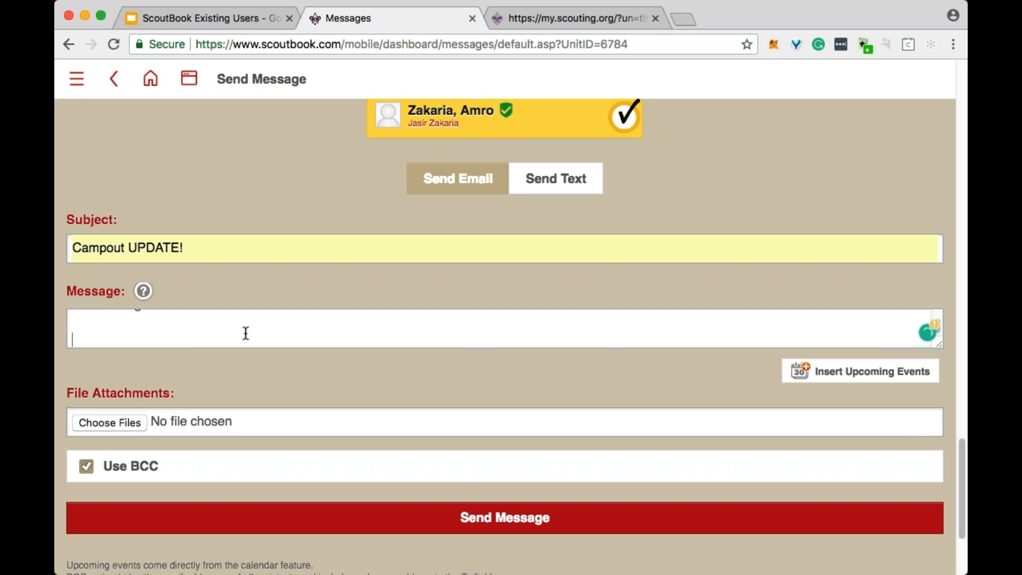
pyautogui.press('Return')
pyautogui.press('Return')
pyautogui.write('it was fun')
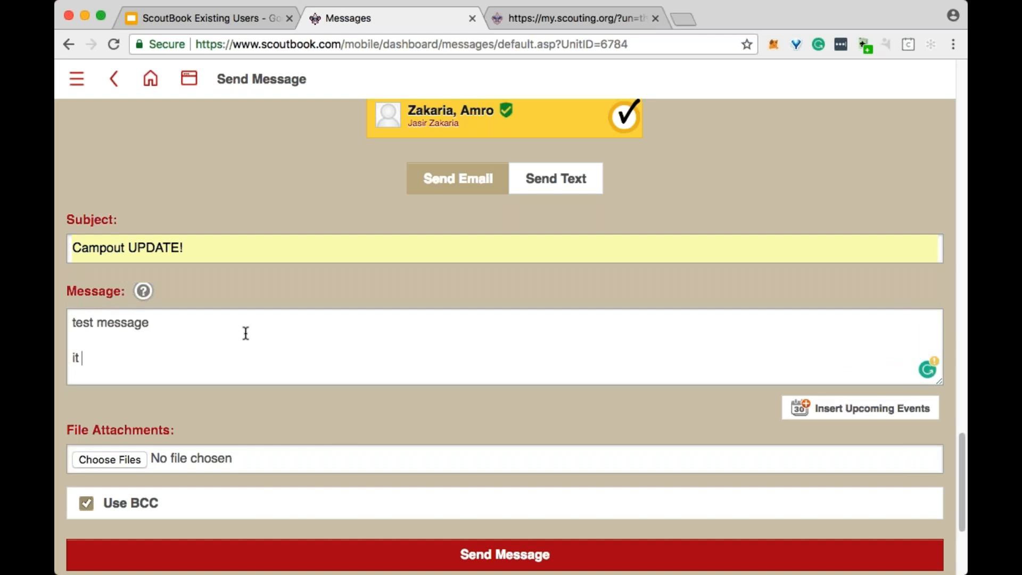
pyautogui.press('BackSpace')
pyautogui.press('BackSpace')
pyautogui.write('un!')
# - Try to insert six months of upcoming events from the Troop 36 calendar into the message
pyautogui.scroll(-3, 256, 331)
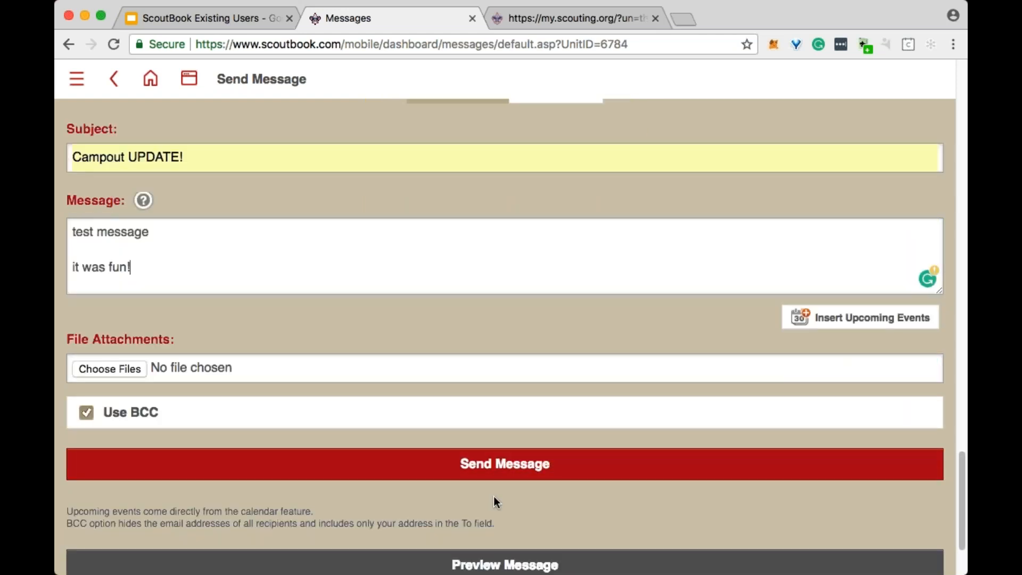
pyautogui.scroll(2, 870, 397)
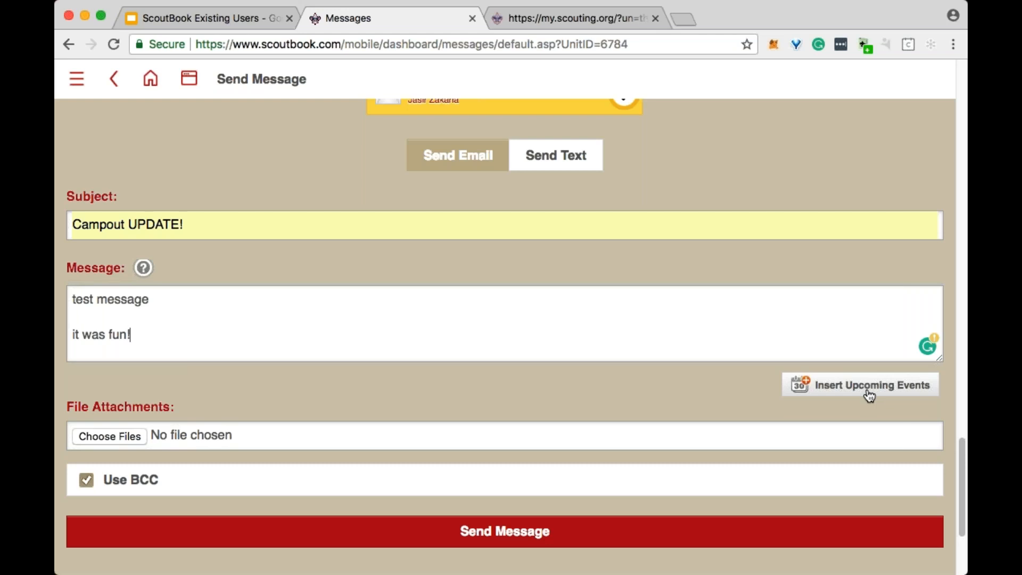
pyautogui.click(862, 395)
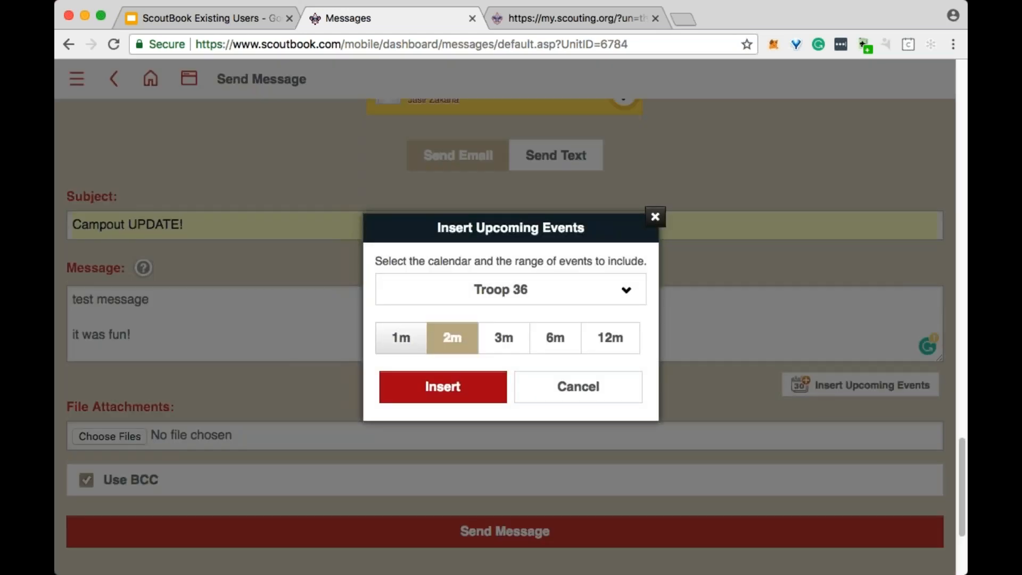
pyautogui.click(553, 344)
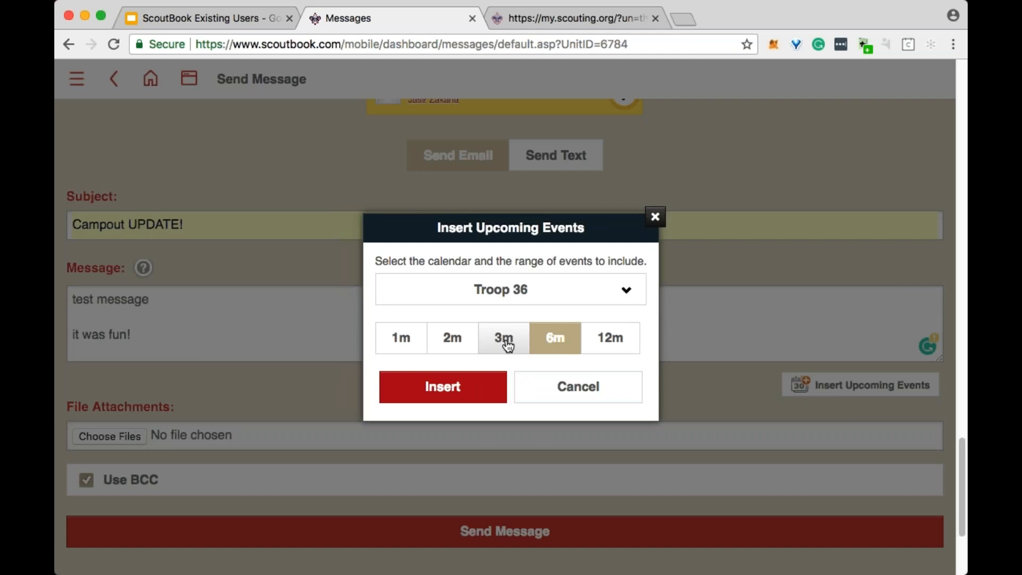
pyautogui.click(475, 392)
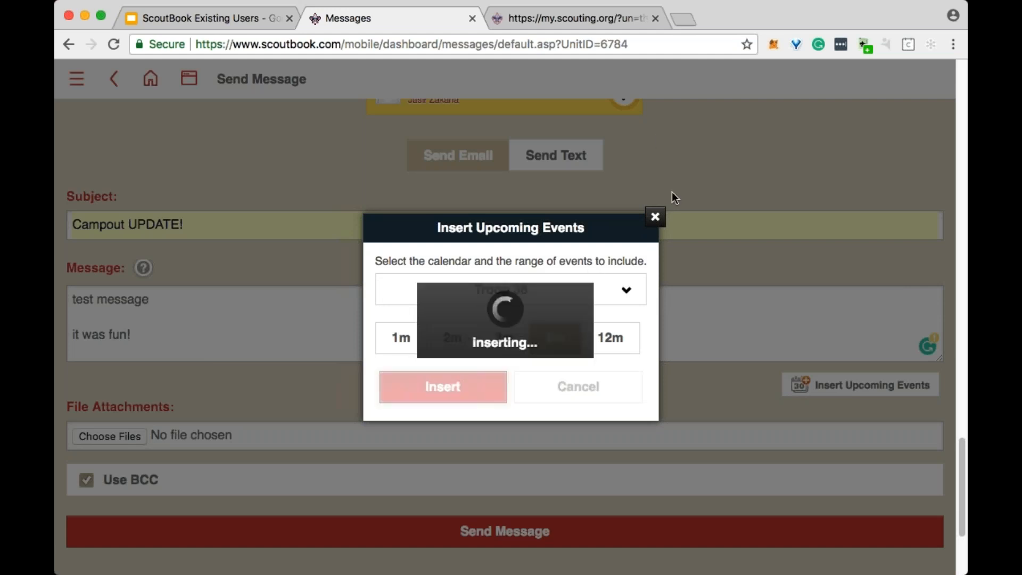
pyautogui.click(655, 217)
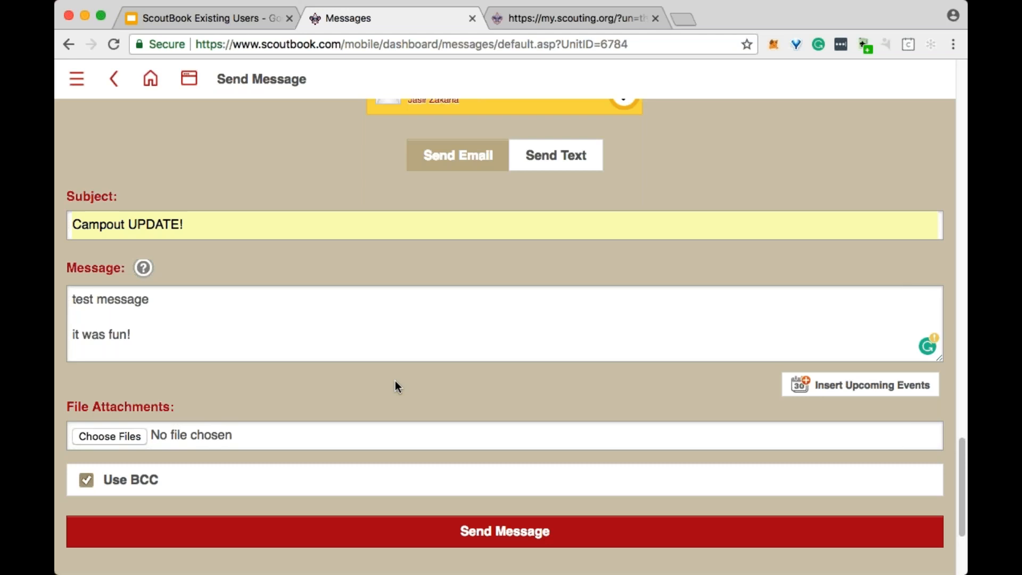
# - Show the patrol selection list for the message recipients and select the Troop 36 Leadership Patrol
pyautogui.scroll(15, 395, 381)
pyautogui.scroll(10, 505, 335)
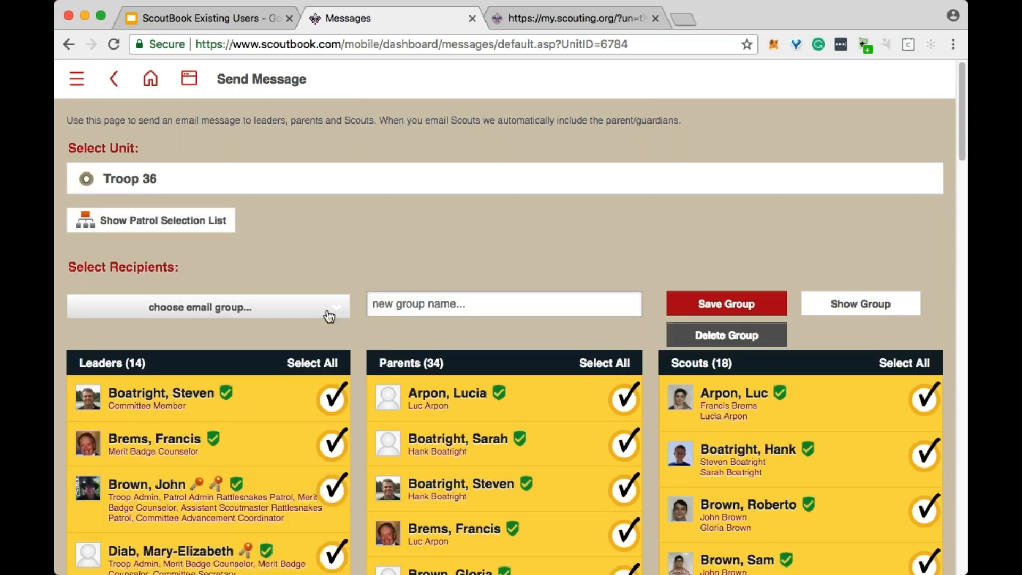
pyautogui.click(180, 223)
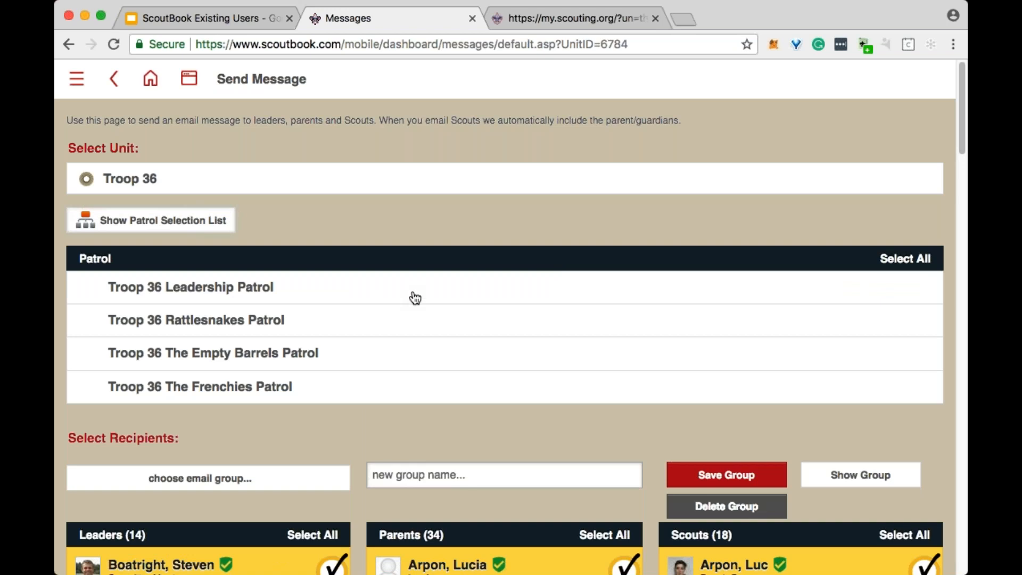
pyautogui.click(324, 290)
pyautogui.scroll(-1, 357, 350)
pyautogui.scroll(-3, 357, 351)
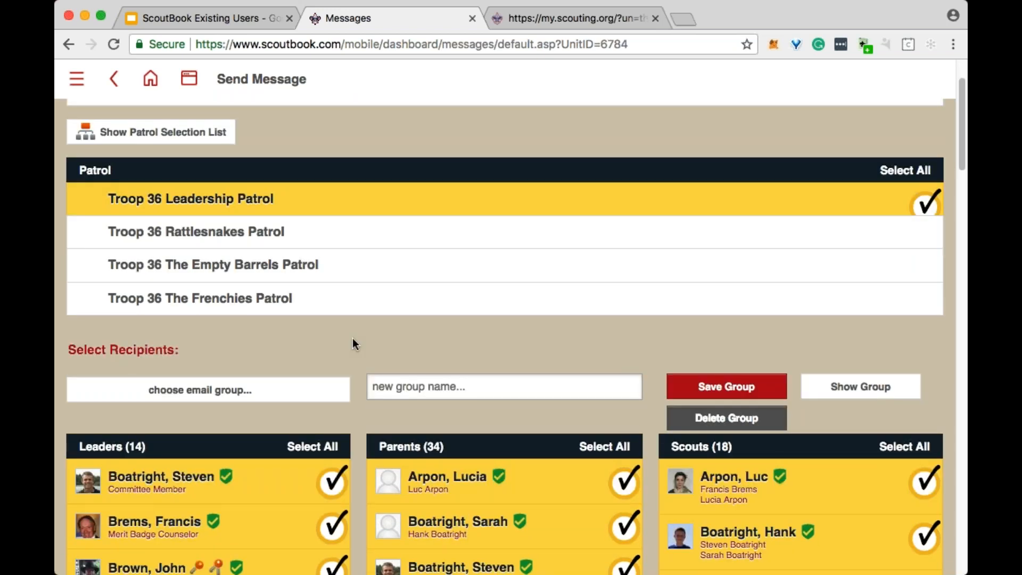
# - Clear all parents, leaders and Scouts from the recipients and reselect only the Troop 36 Leadership Patrol
pyautogui.click(612, 454)
pyautogui.click(322, 451)
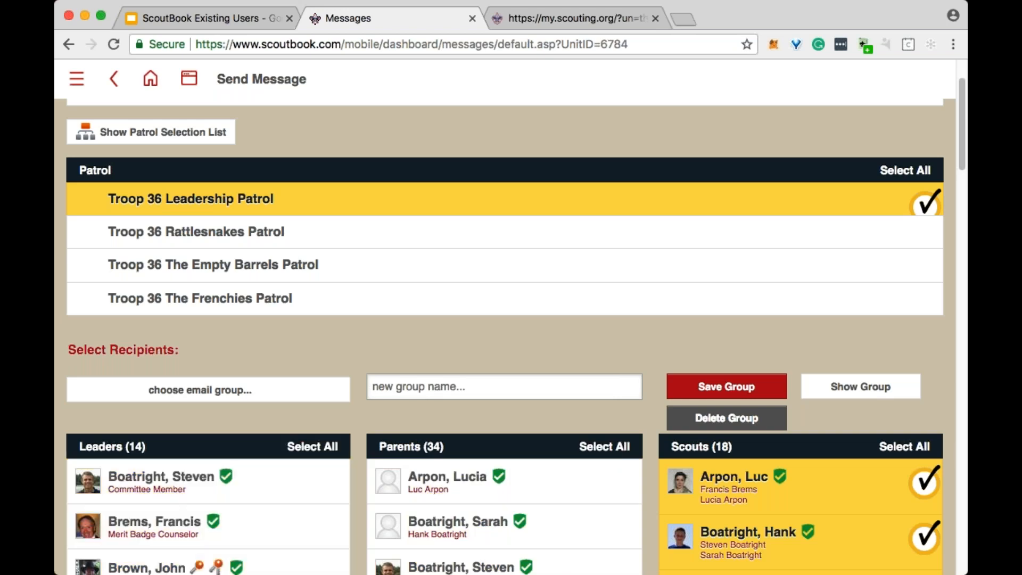
pyautogui.click(904, 447)
pyautogui.click(407, 208)
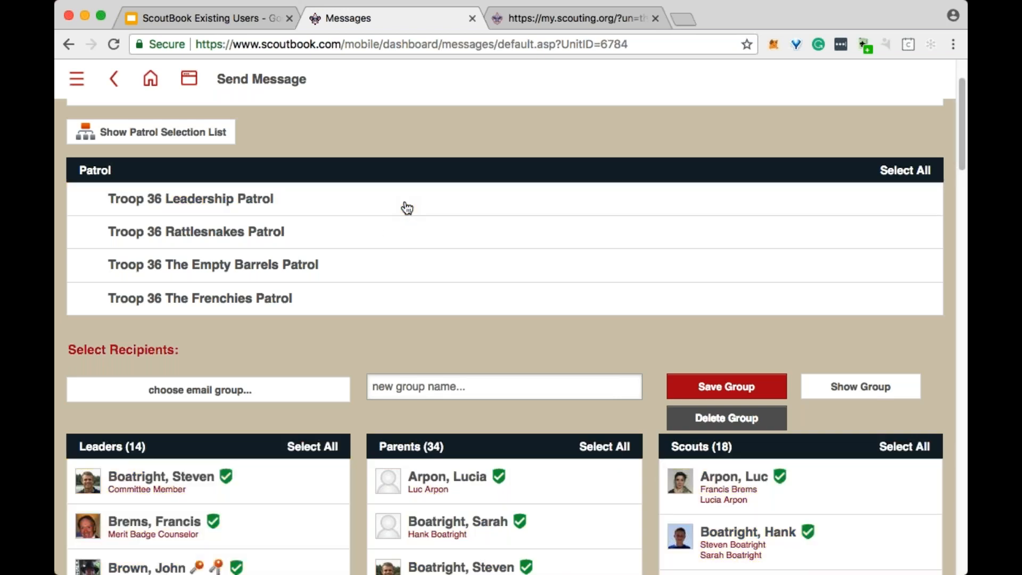
pyautogui.click(408, 208)
# - Examine which leaders, parents and Scouts are marked as recipients for the Leadership Patrol
pyautogui.scroll(-5, 408, 208)
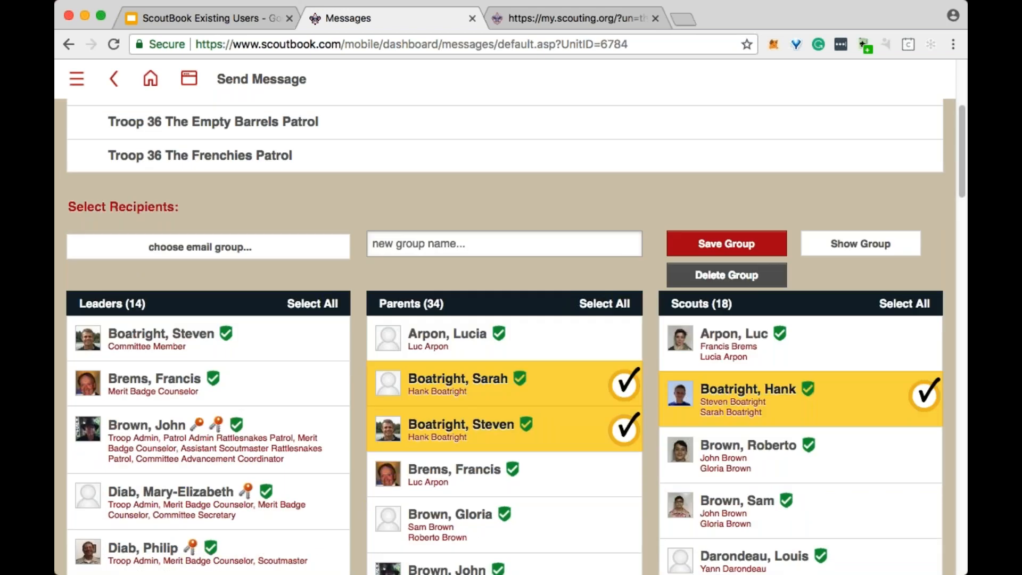
pyautogui.scroll(-3, 648, 376)
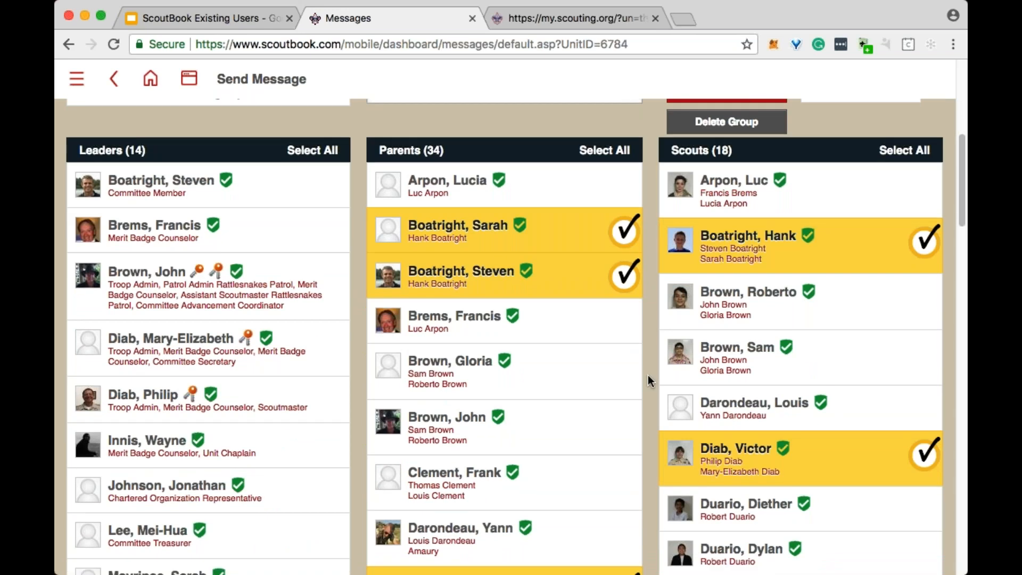
pyautogui.scroll(-10, 607, 541)
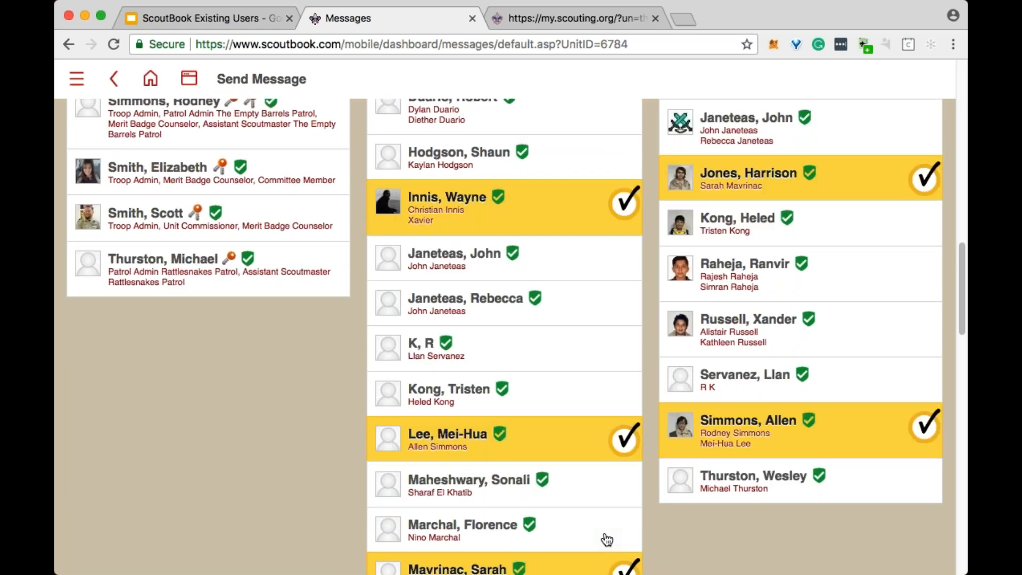
pyautogui.scroll(-2, 527, 388)
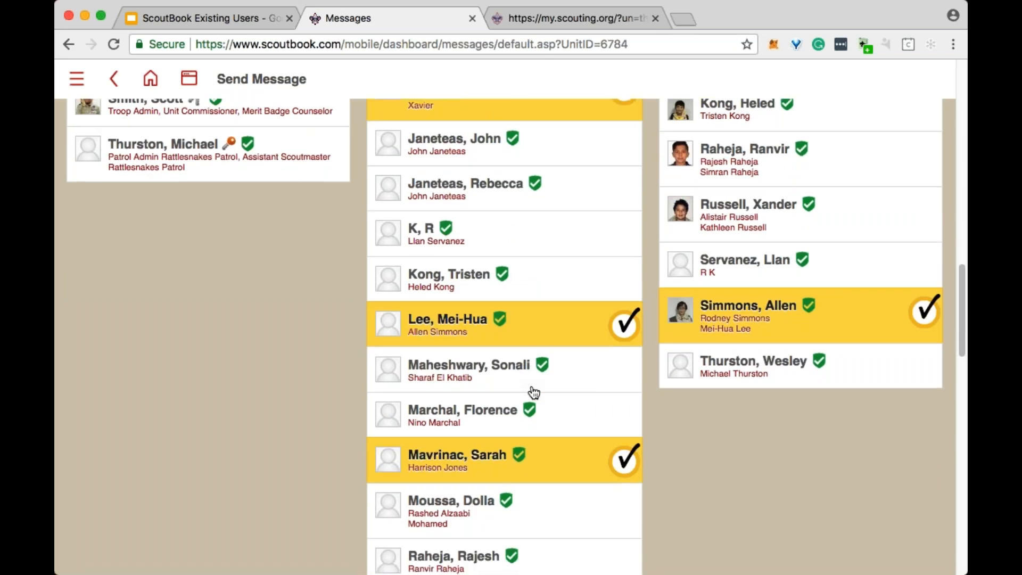
pyautogui.scroll(10, 533, 394)
pyautogui.scroll(10, 534, 395)
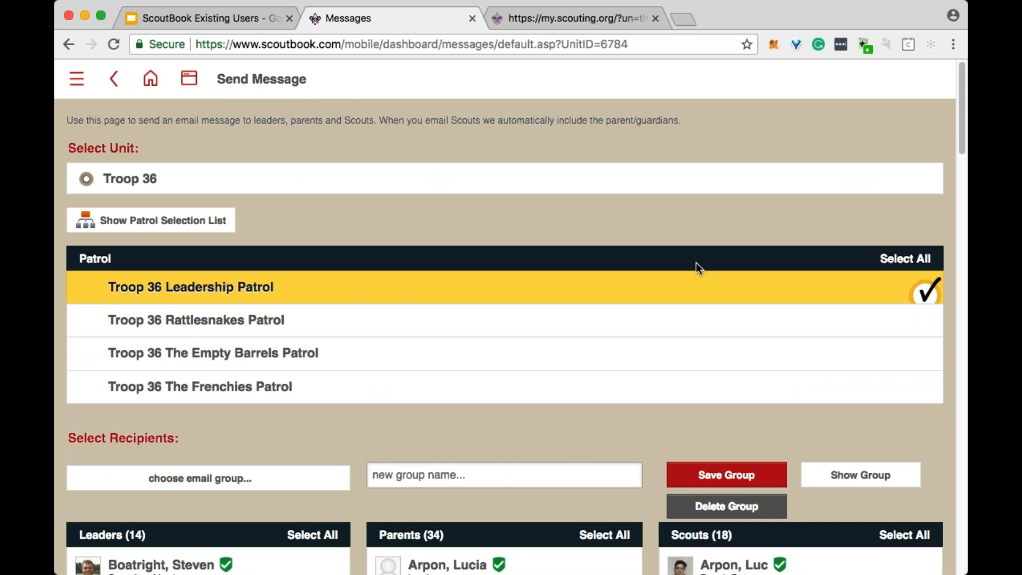
pyautogui.scroll(-5, 686, 293)
pyautogui.scroll(-1, 676, 317)
pyautogui.scroll(-10, 677, 322)
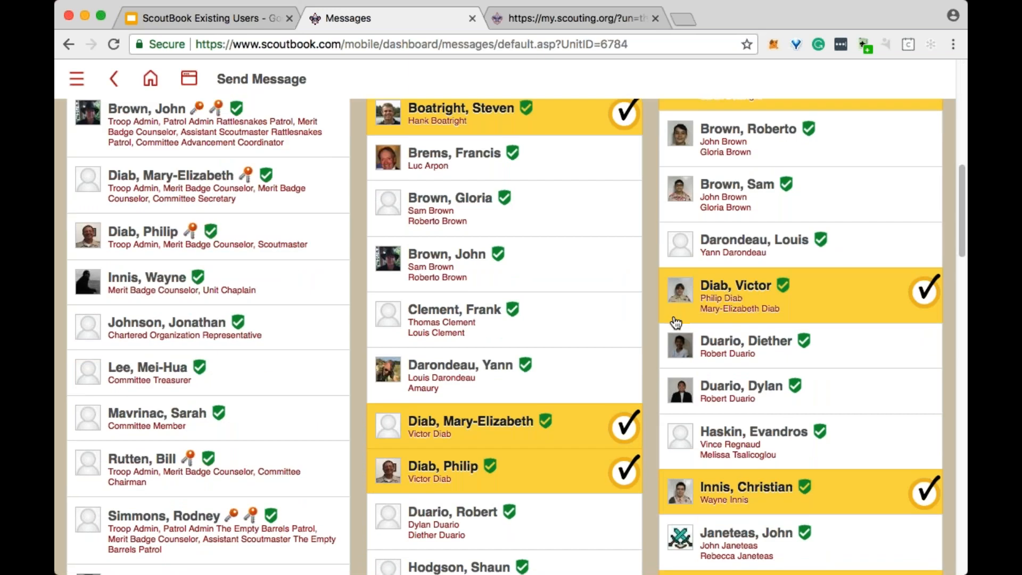
pyautogui.scroll(8, 676, 322)
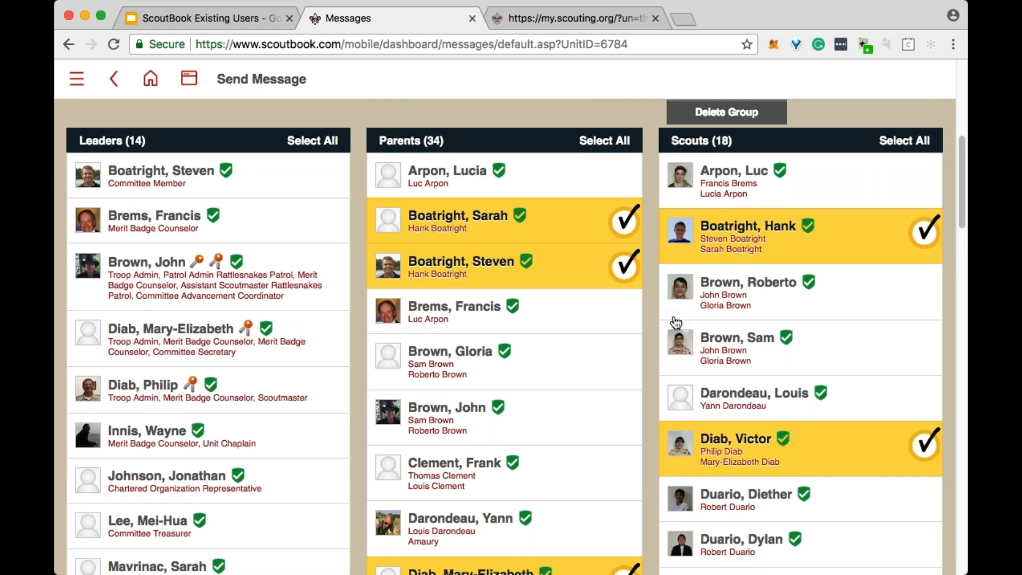
# - Select all leaders as recipients and clear that selection again
pyautogui.click(313, 140)
pyautogui.click(313, 140)
pyautogui.scroll(6, 313, 140)
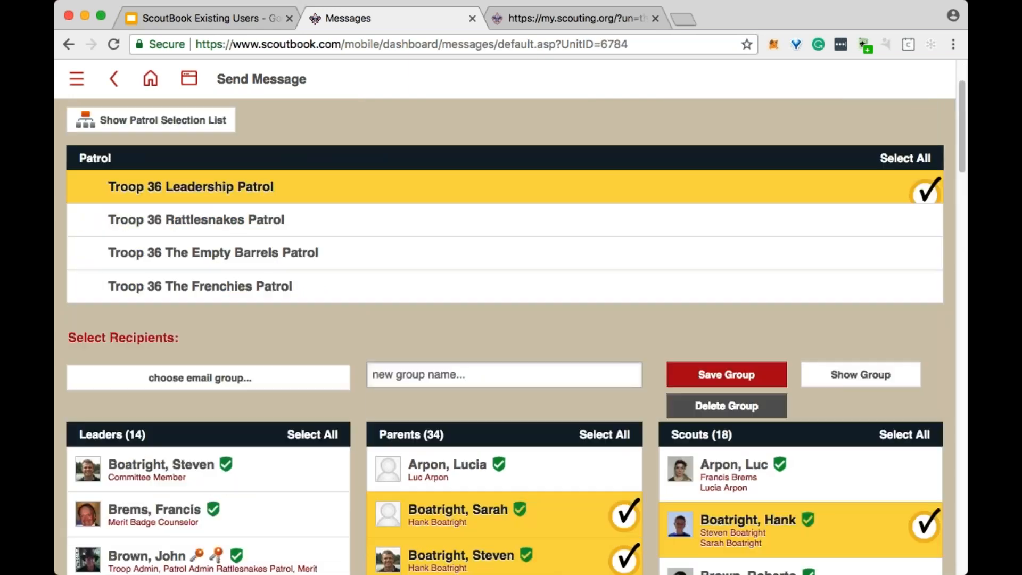
pyautogui.scroll(2, 331, 178)
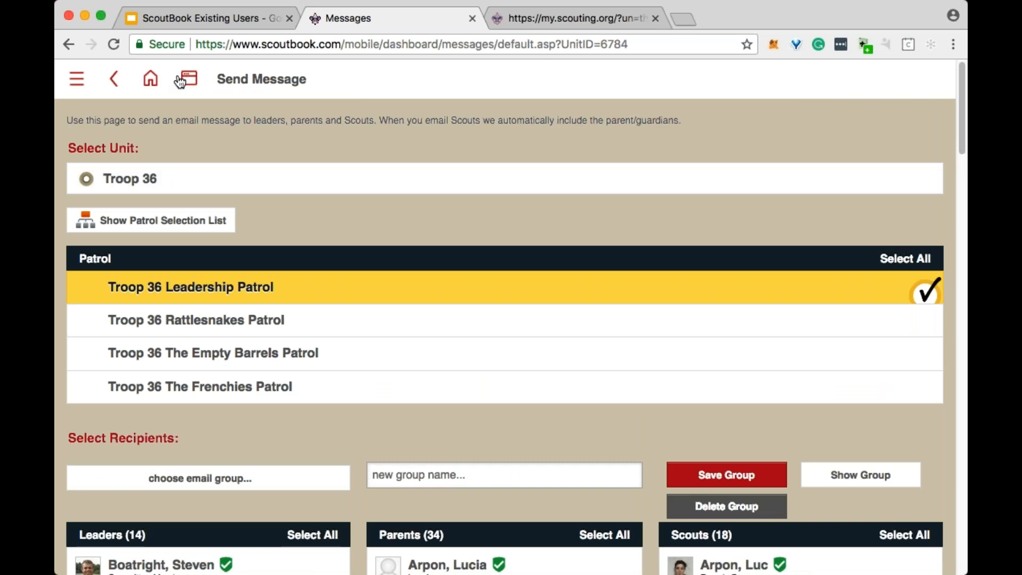
# - Leave the message, return to the dashboard and look over the Troop 36 page
pyautogui.click(153, 81)
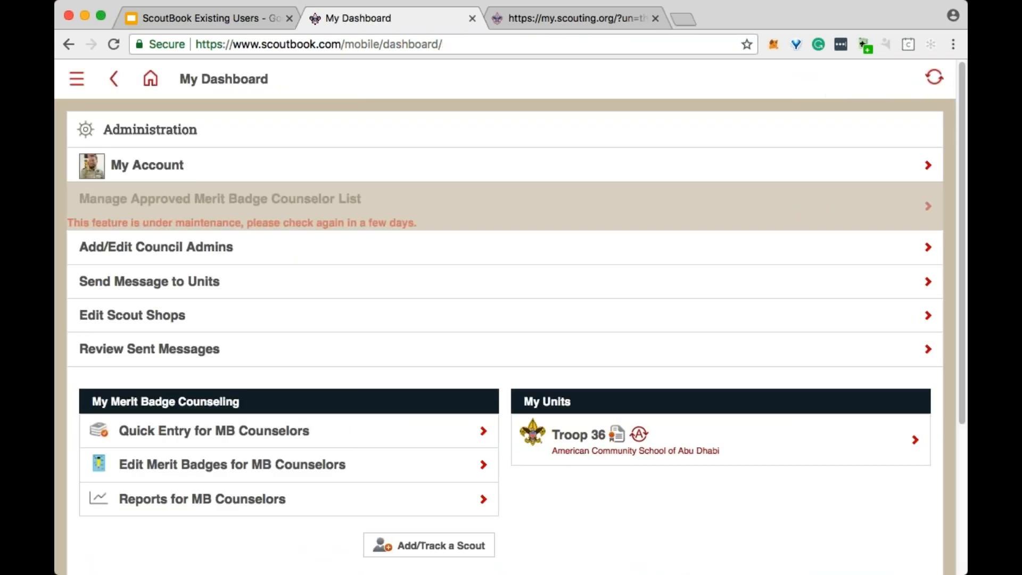
pyautogui.click(589, 440)
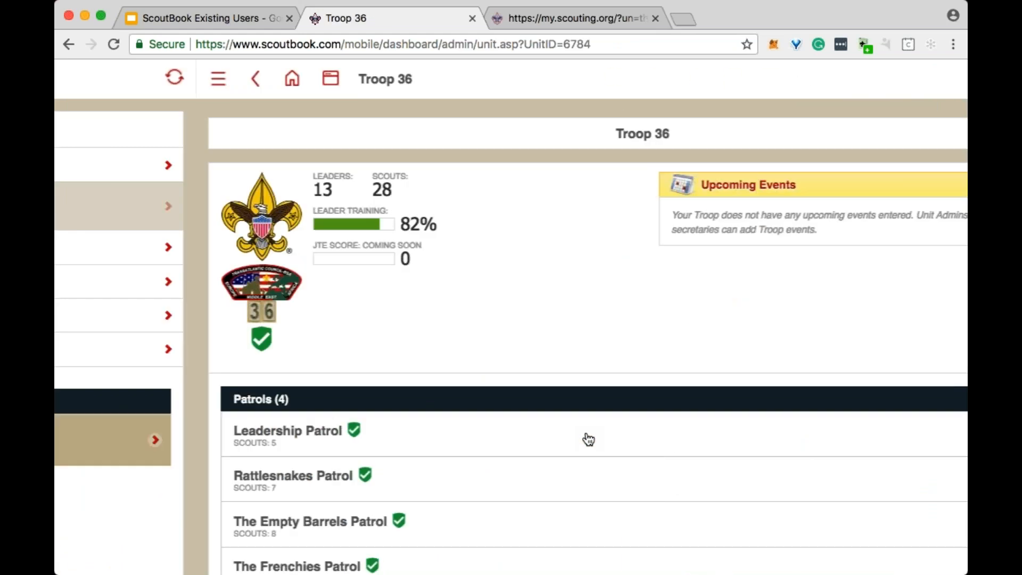
pyautogui.scroll(-5, 439, 281)
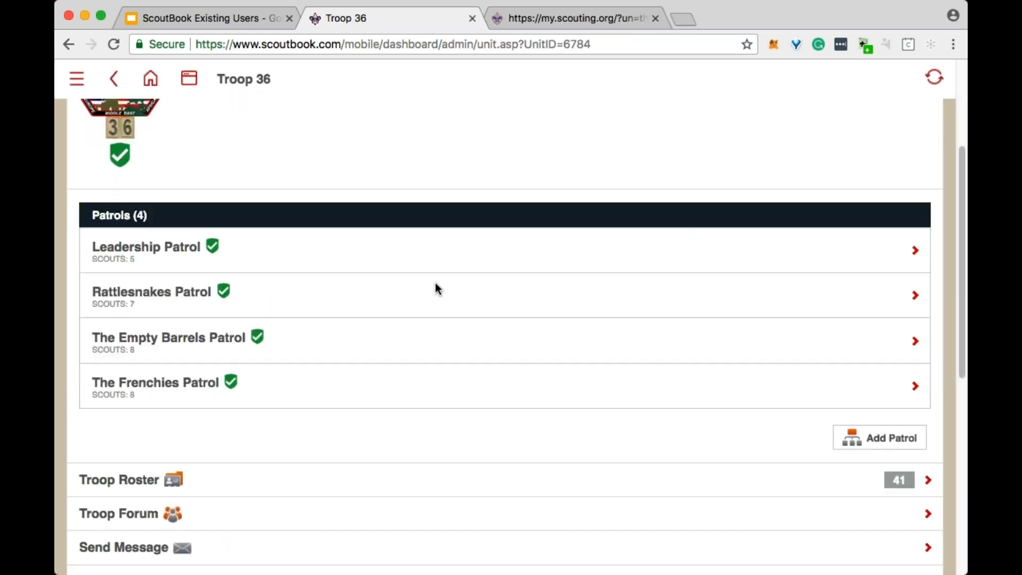
pyautogui.scroll(5, 551, 241)
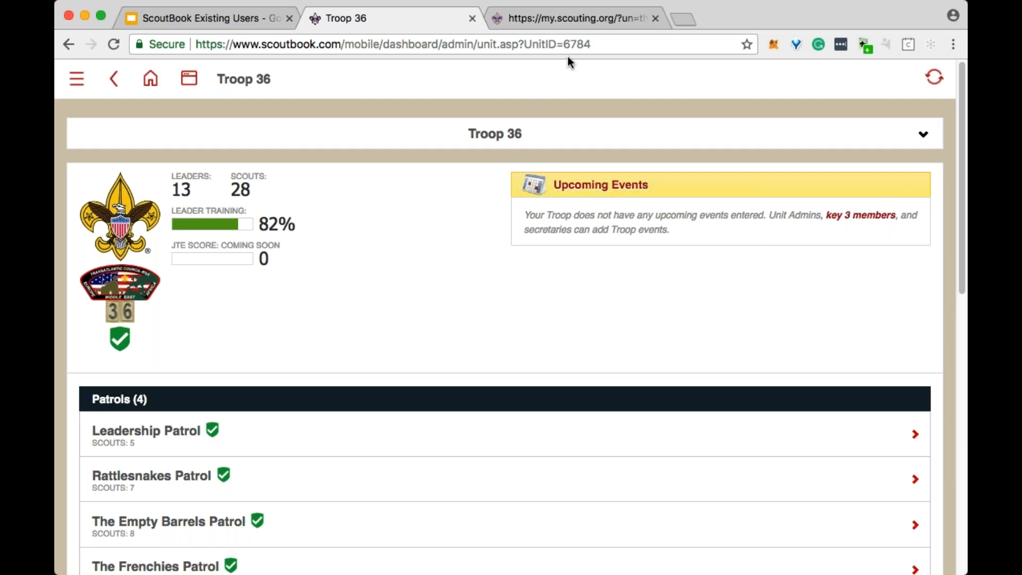
# - Search the web in a new tab for a Scoutbook Chrome extension and open the Feature Assistant Extension page in the Chrome Web Store
pyautogui.click(688, 16)
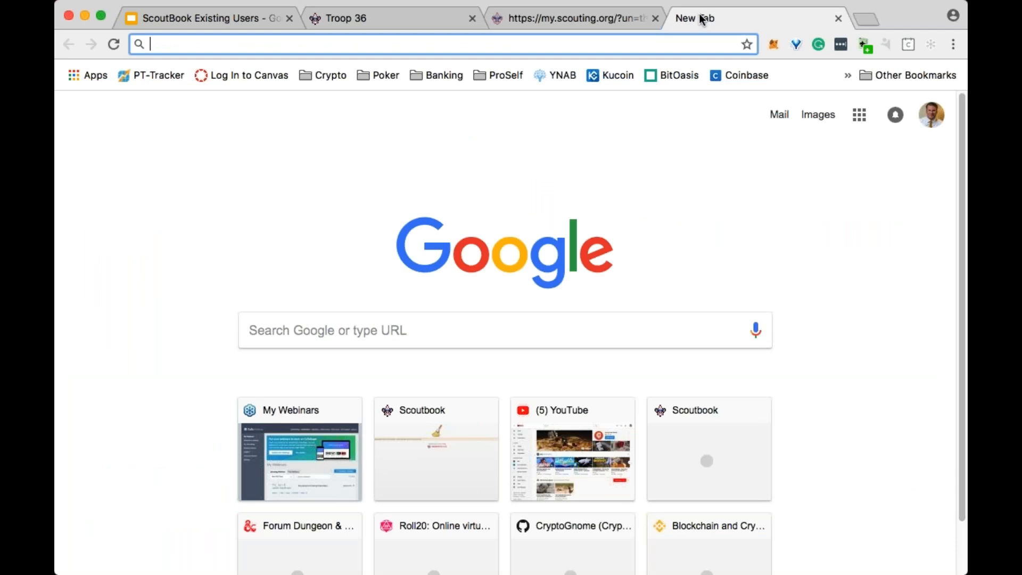
pyautogui.write('scoubook chrome extenion')
pyautogui.press('Return')
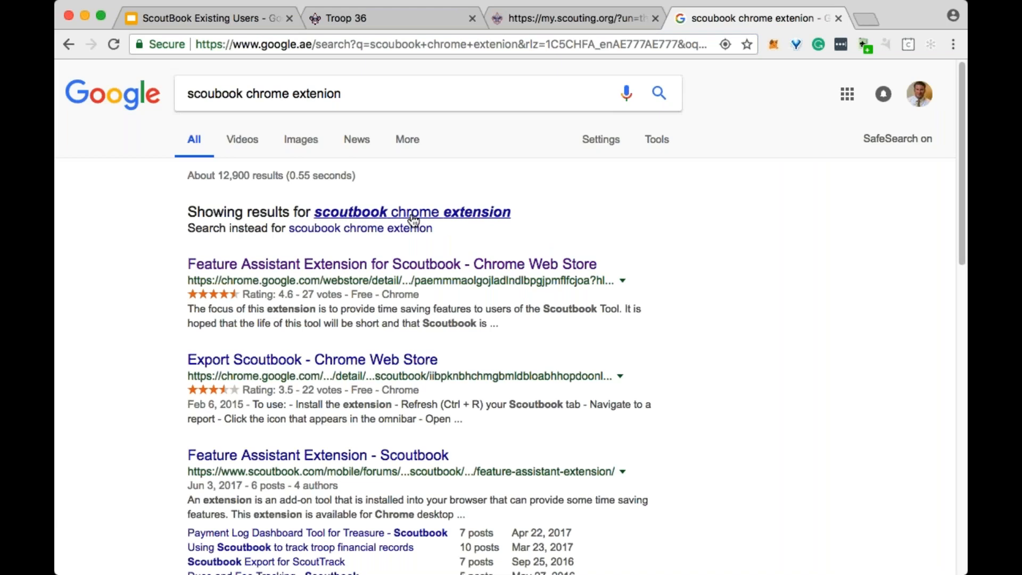
pyautogui.click(403, 266)
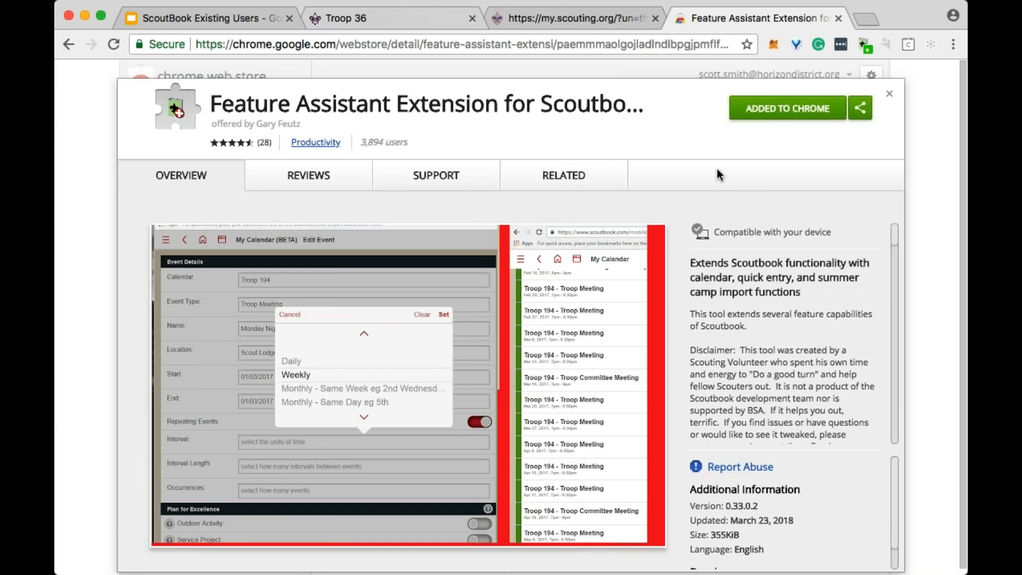
# - Return to the Troop 36 page, open the Upcoming Events calendar and go to August 2018
pyautogui.click(429, 17)
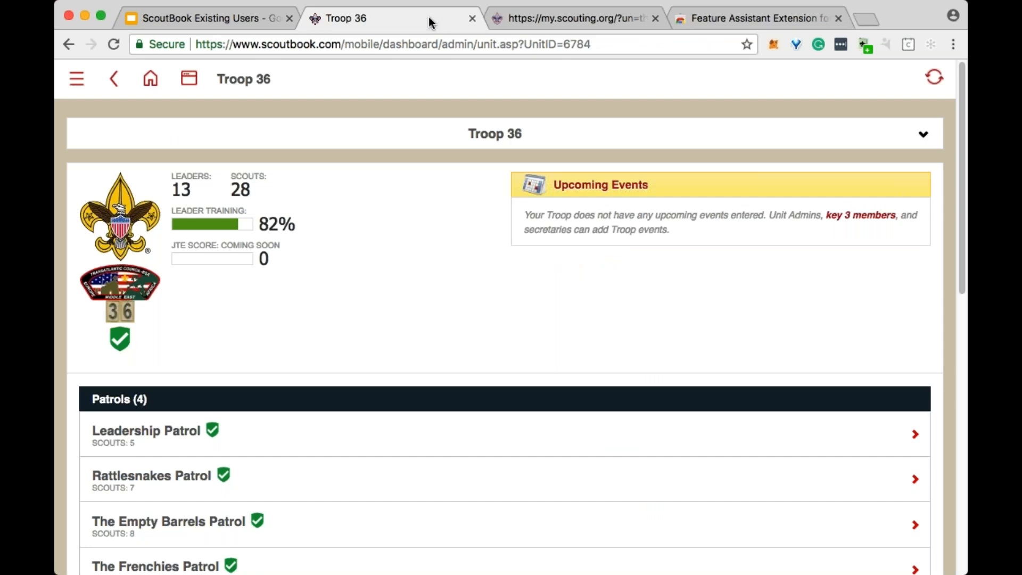
pyautogui.click(608, 186)
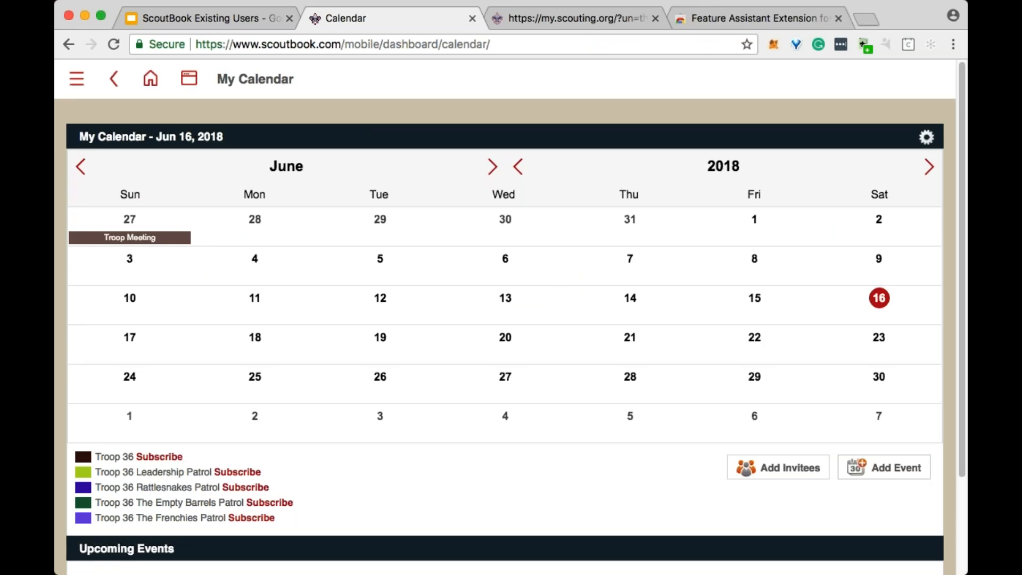
pyautogui.click(493, 167)
pyautogui.click(492, 167)
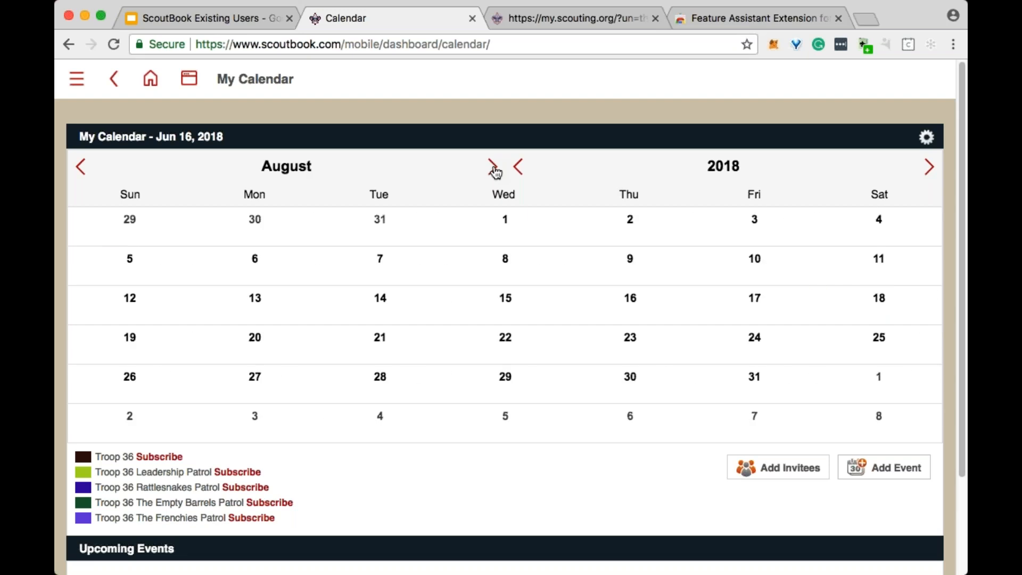
# - Start a new event on August 26, 2018 and assign it to the Troop 36 calendar
pyautogui.click(131, 380)
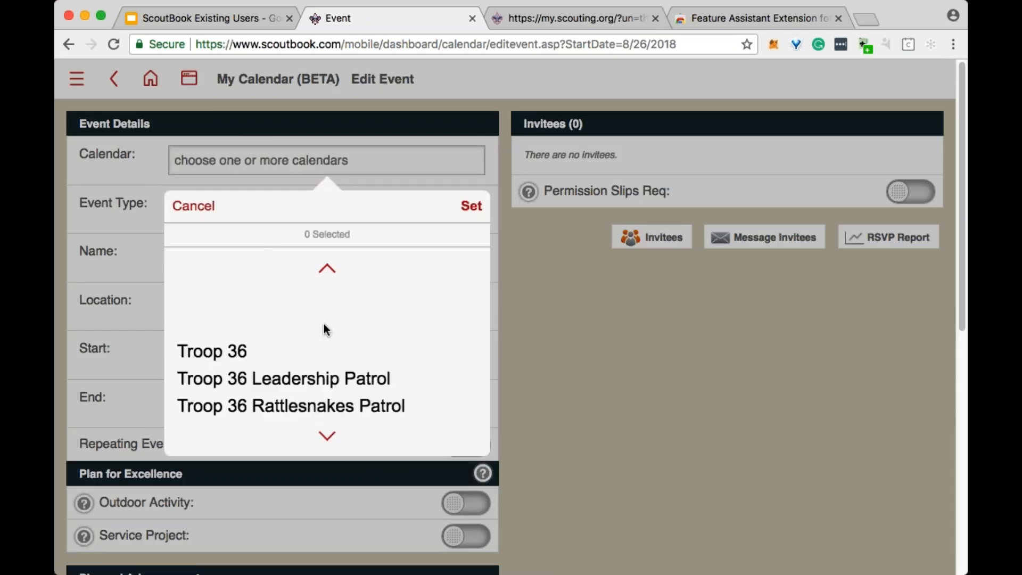
pyautogui.scroll(-3, 324, 326)
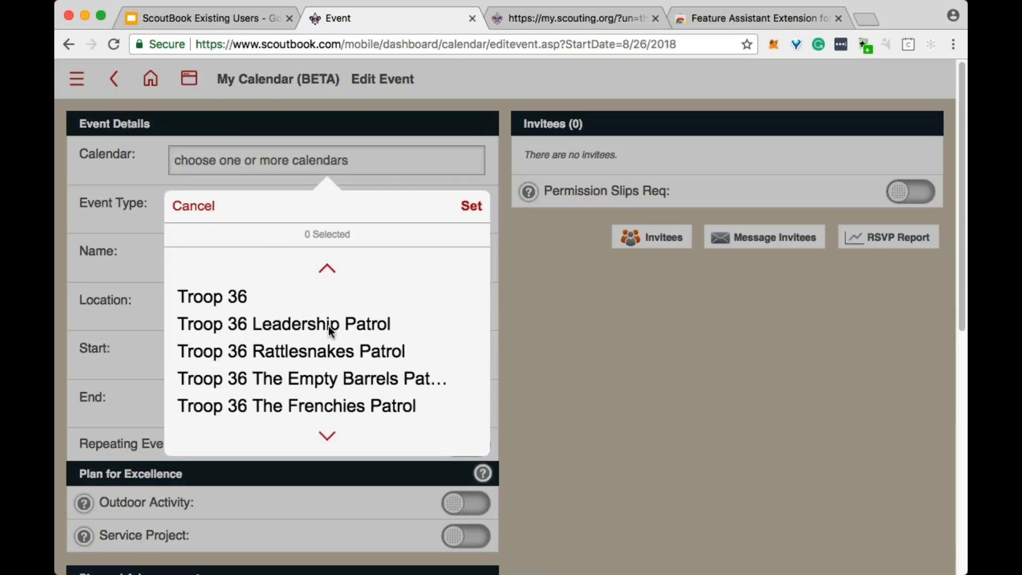
pyautogui.click(240, 302)
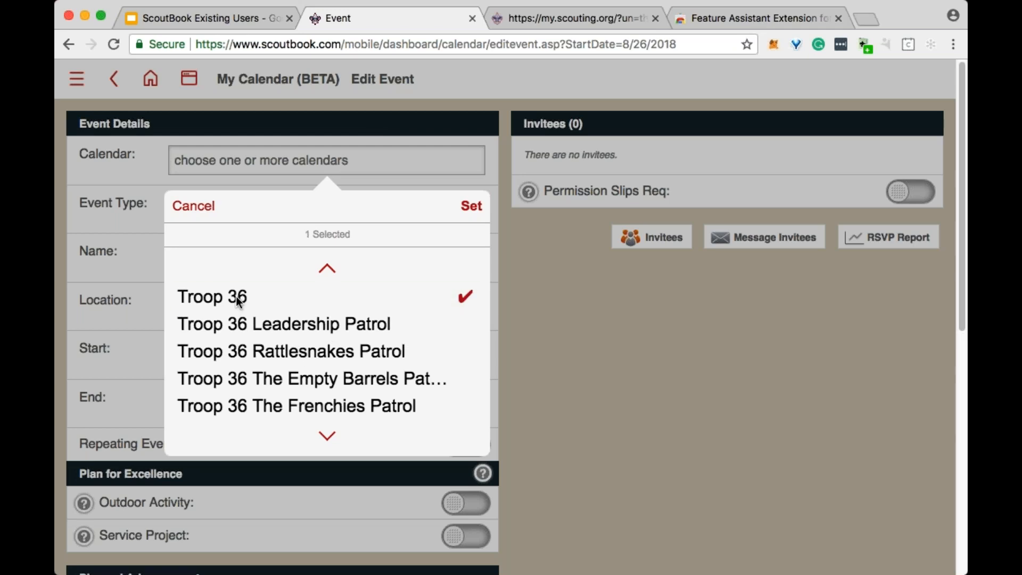
pyautogui.click(472, 207)
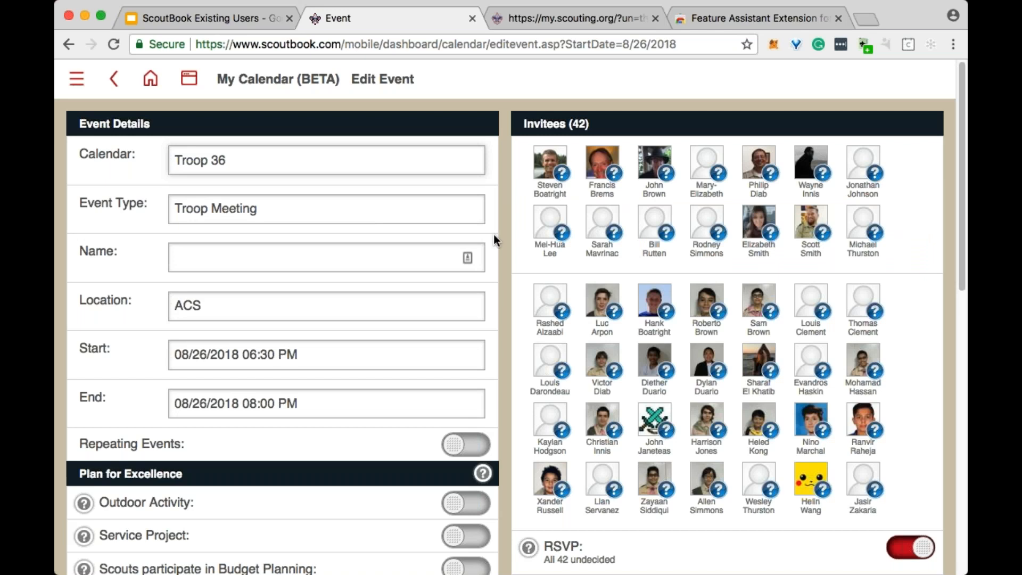
# - Change the new event's type to Other
pyautogui.scroll(-3, 623, 522)
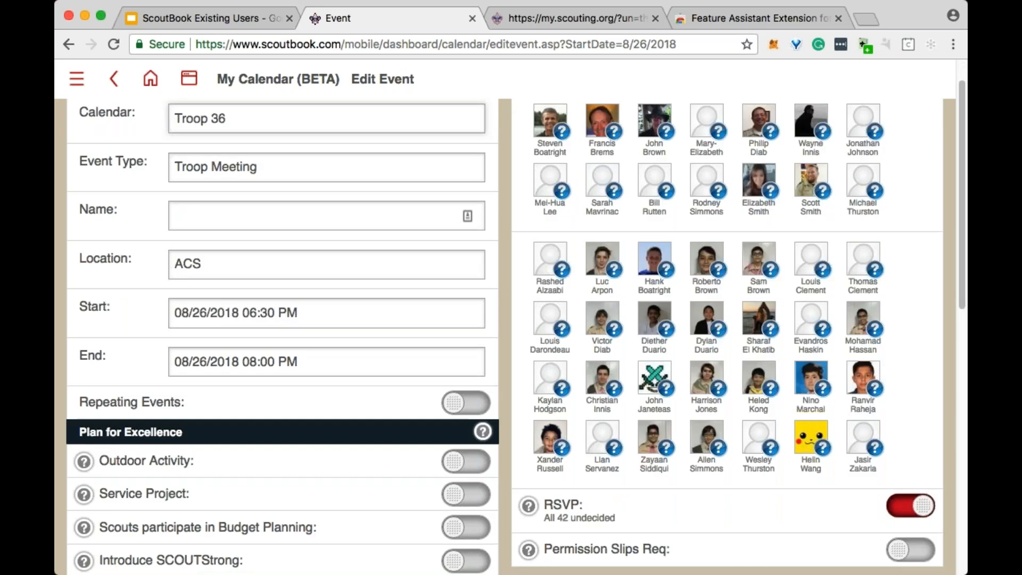
pyautogui.scroll(3, 511, 319)
pyautogui.click(315, 222)
pyautogui.scroll(-5, 362, 338)
pyautogui.scroll(-3, 363, 338)
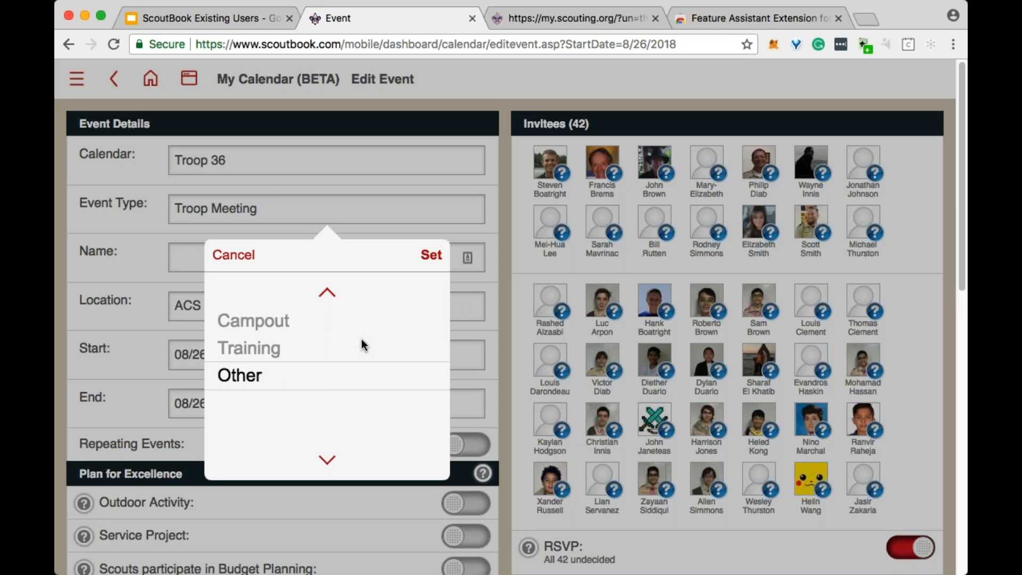
pyautogui.click(432, 258)
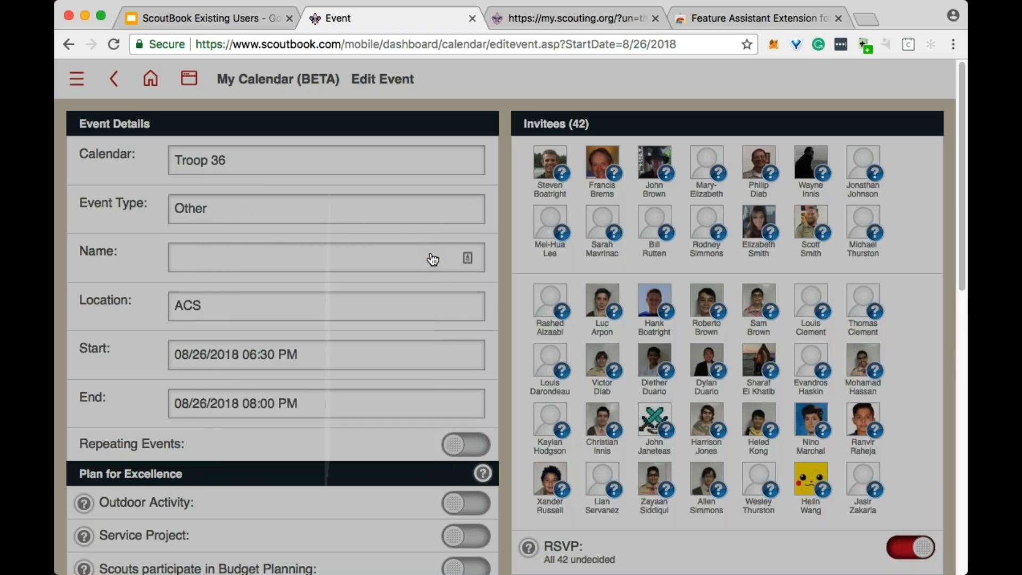
# - Name the event "Parent Meeting" and replace its location with "School Cafeteria"
pyautogui.click(353, 260)
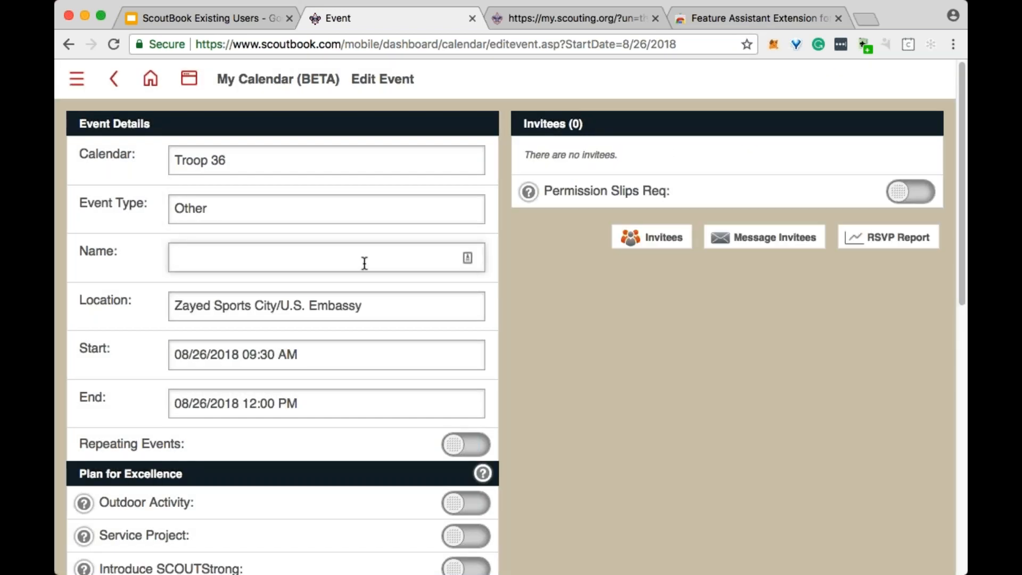
pyautogui.write('Parent Meeting')
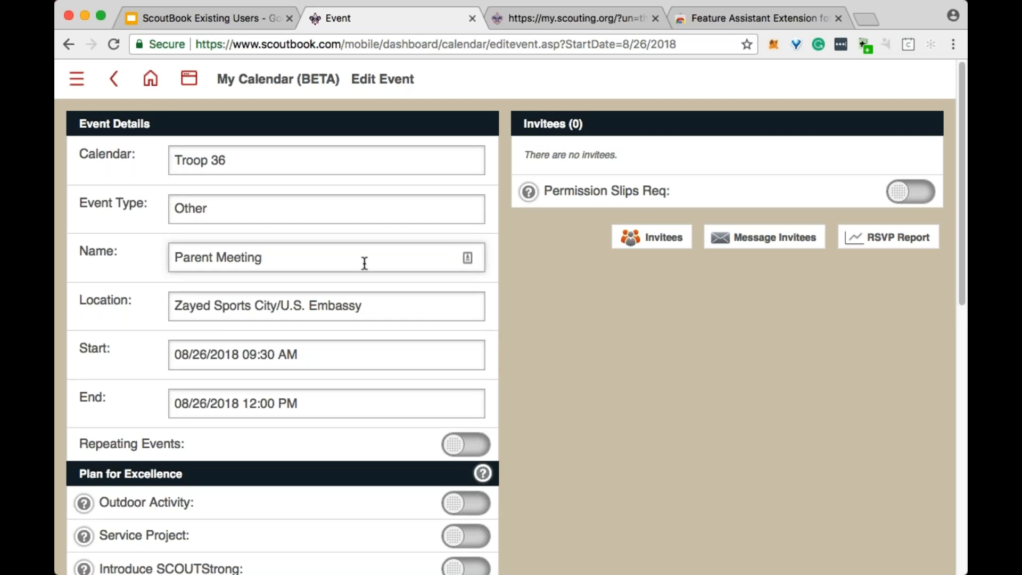
pyautogui.click(376, 304)
pyautogui.moveTo(377, 303); pyautogui.dragTo(174, 306)
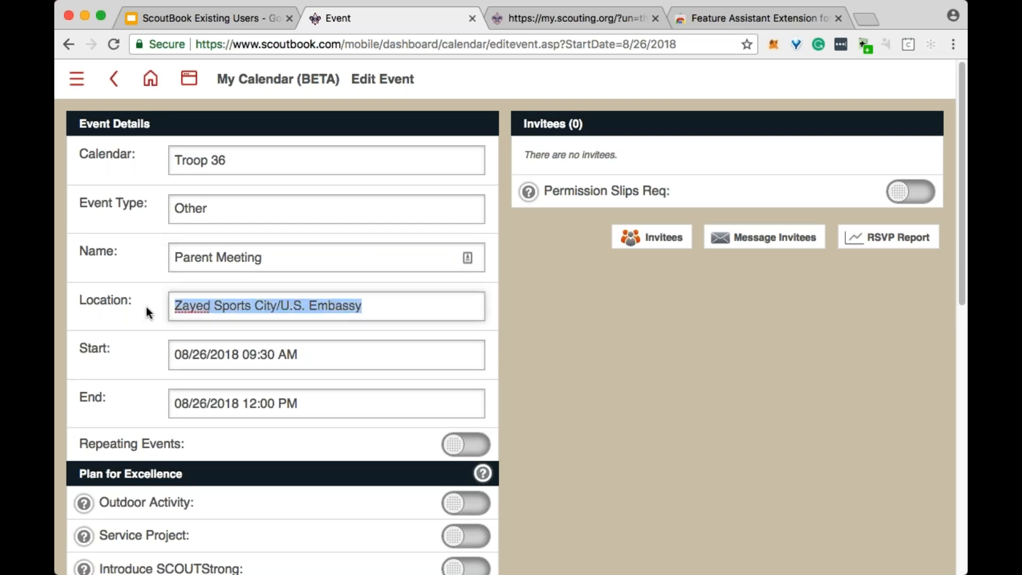
pyautogui.write('School Cafeteria')
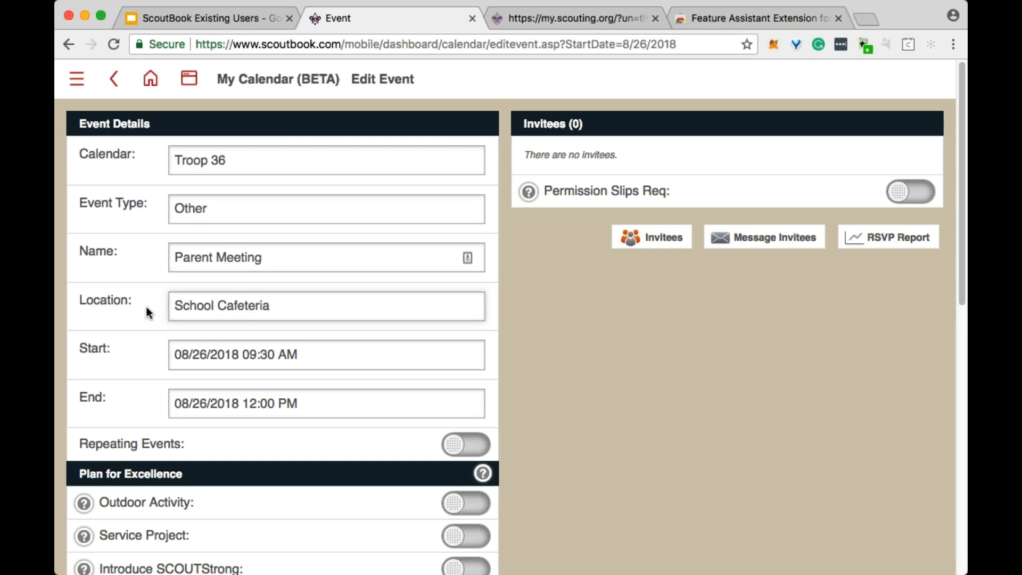
# - Set the event's start to August 26, 2018 at 06:00 PM
pyautogui.press('Tab')
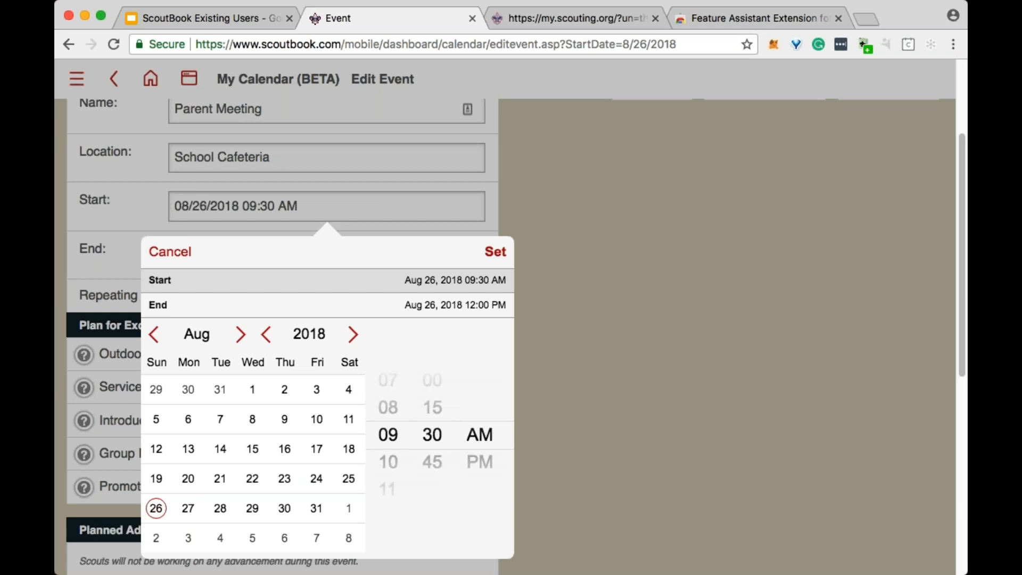
pyautogui.scroll(-2, 392, 444)
pyautogui.scroll(6, 391, 444)
pyautogui.scroll(-1, 394, 443)
pyautogui.scroll(2, 428, 443)
pyautogui.scroll(-1, 480, 458)
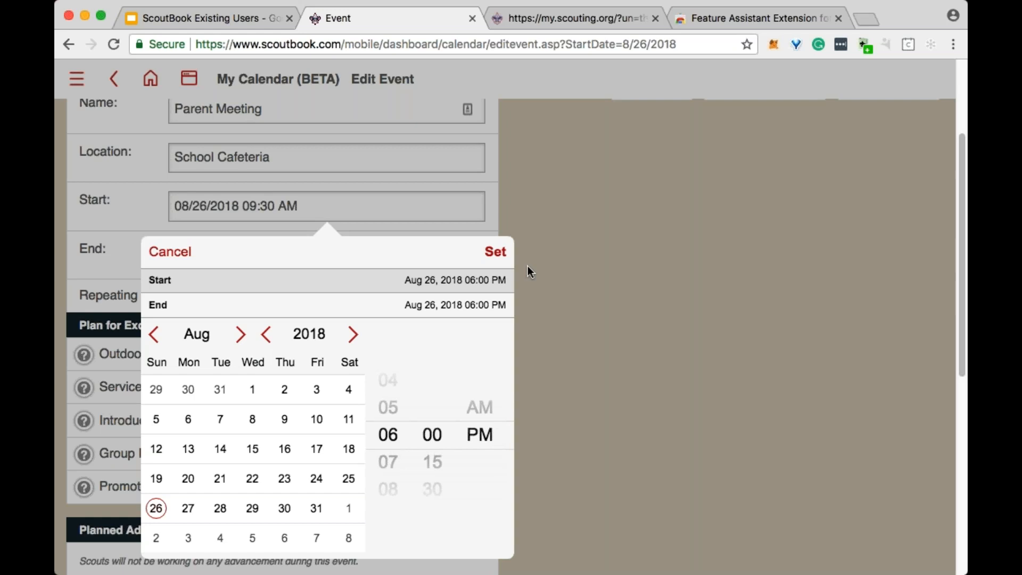
pyautogui.click(500, 259)
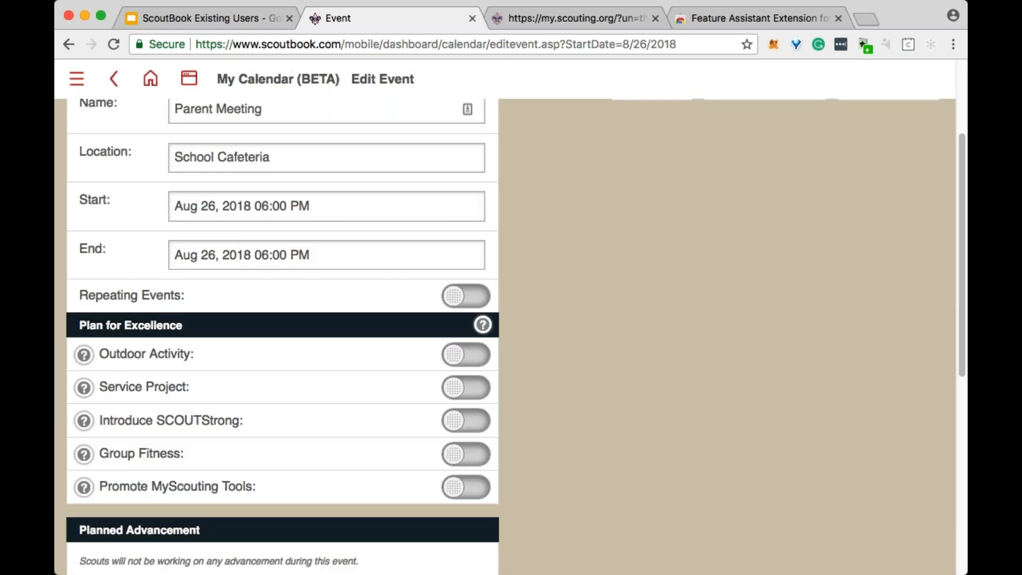
# - Set the event's end to August 26, 2018 at 08:00 PM
pyautogui.click(385, 250)
pyautogui.scroll(-2, 401, 442)
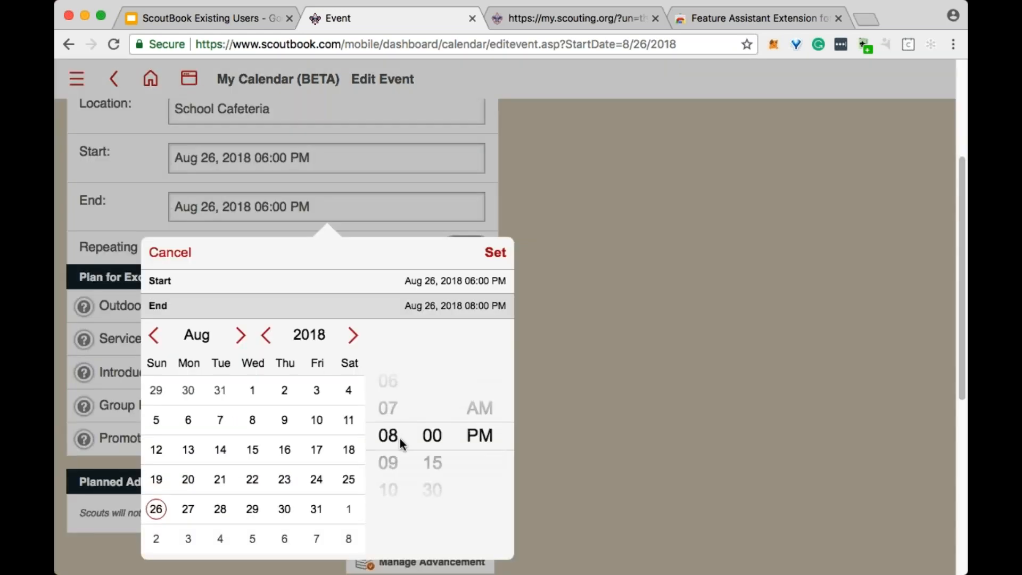
pyautogui.click(492, 257)
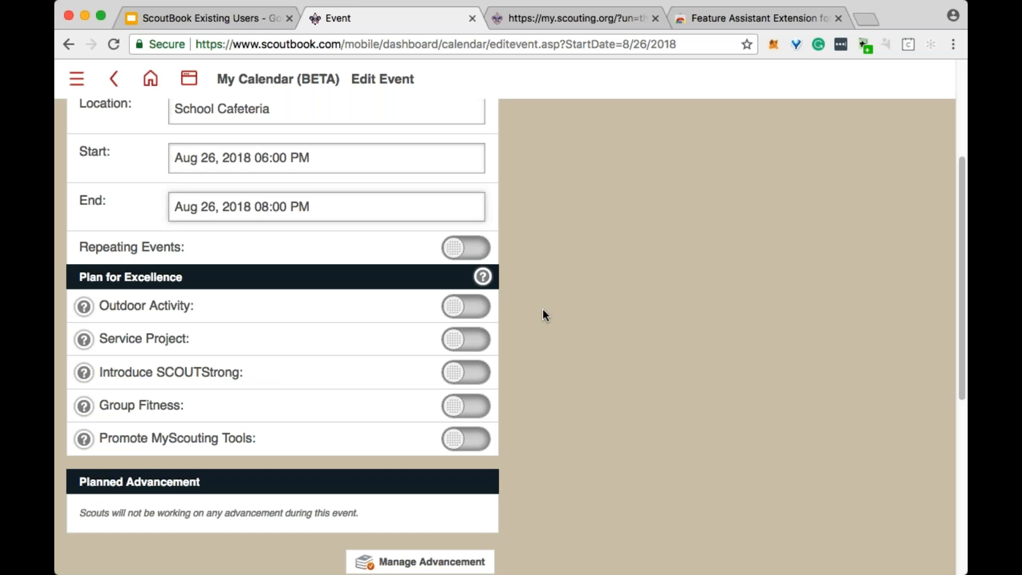
pyautogui.scroll(4, 554, 308)
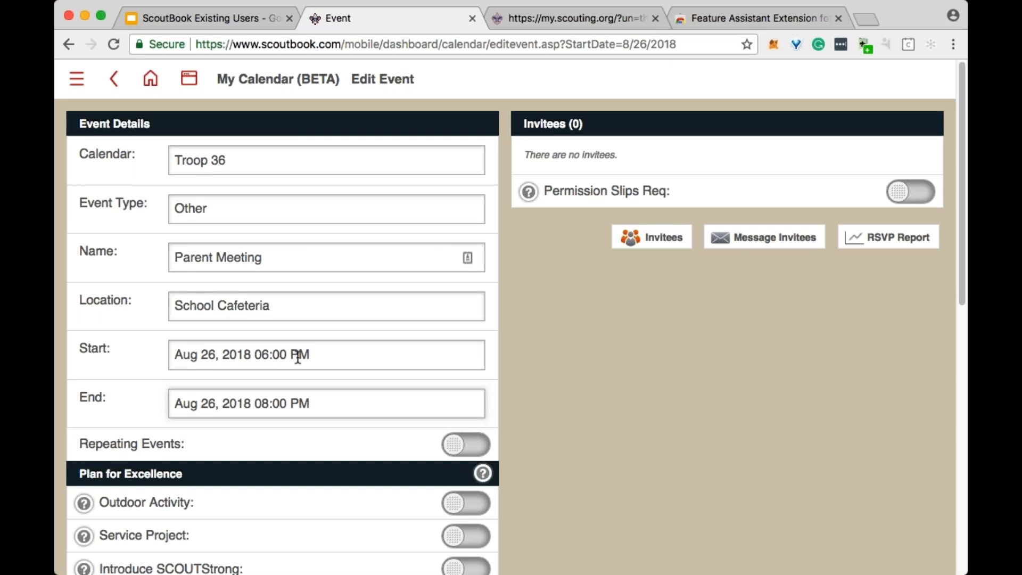
# - Invite all leaders, Scouts and parents to the parent meeting
pyautogui.scroll(-1, 584, 385)
pyautogui.scroll(1, 581, 383)
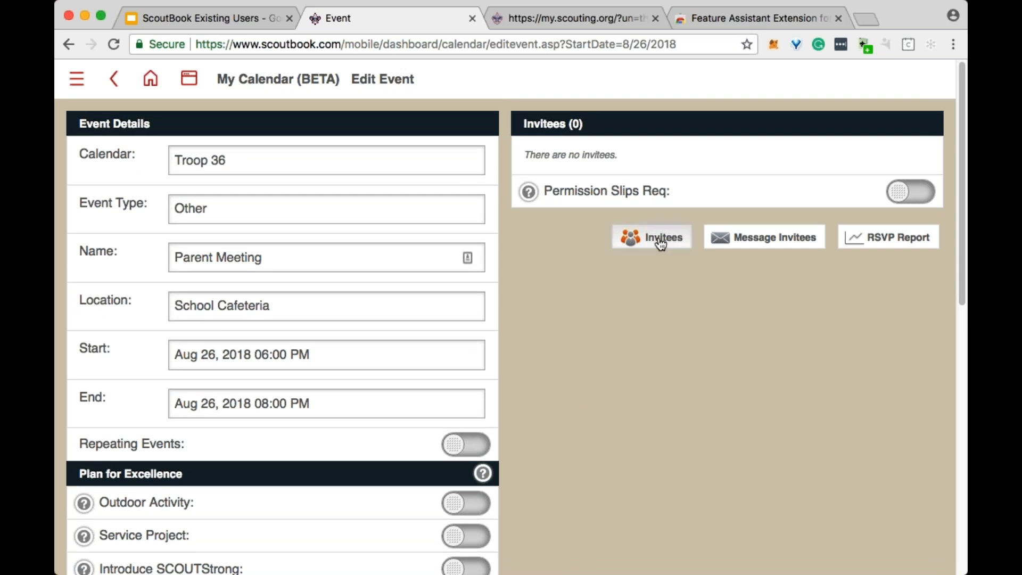
pyautogui.click(661, 244)
pyautogui.click(852, 242)
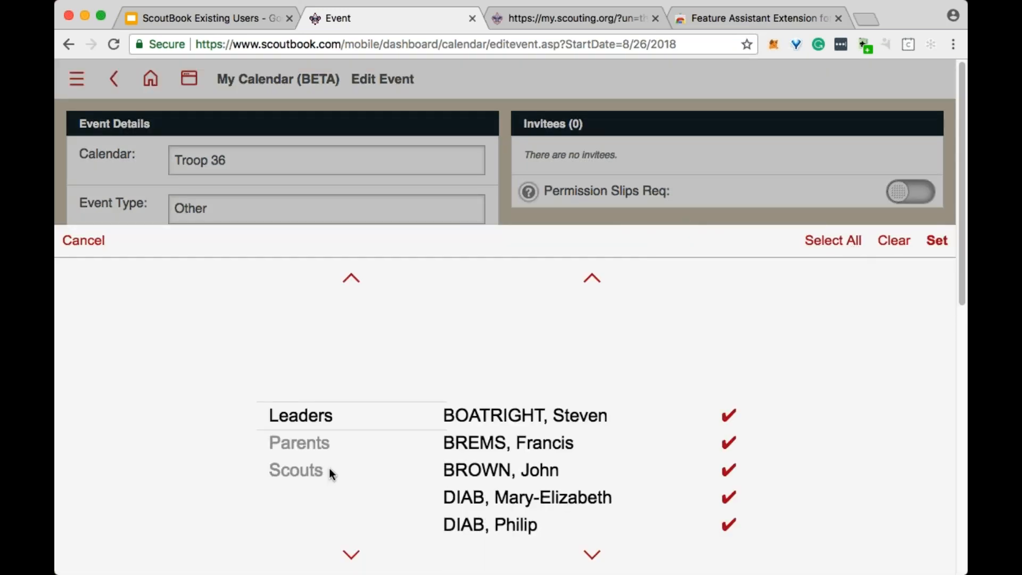
pyautogui.click(326, 472)
pyautogui.click(838, 243)
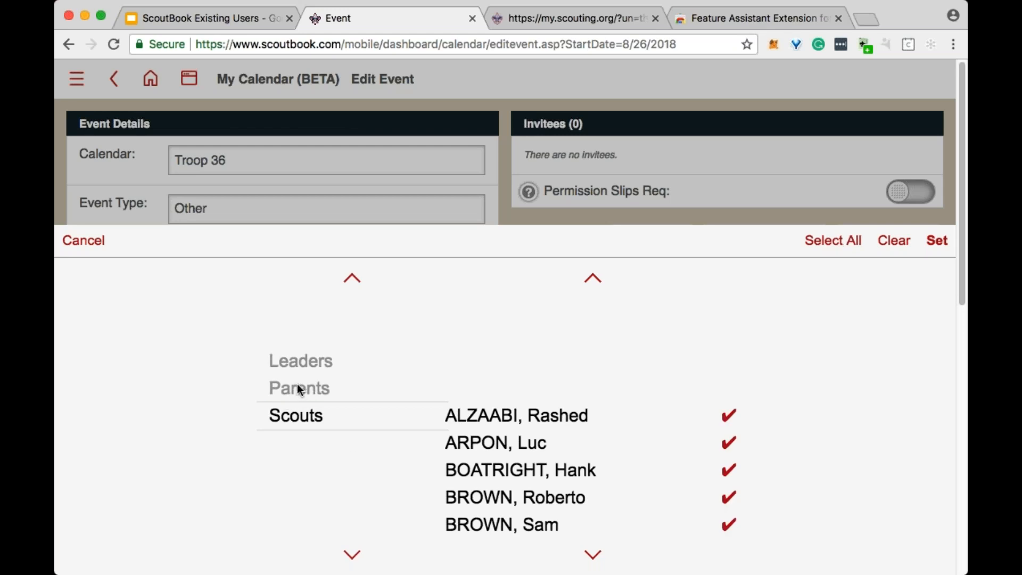
pyautogui.click(310, 389)
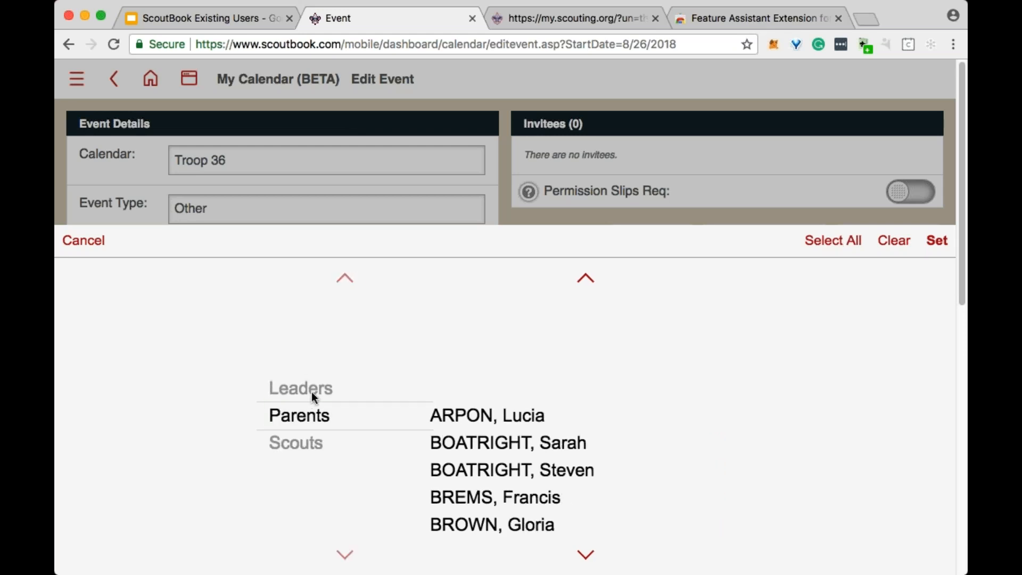
pyautogui.click(842, 245)
pyautogui.click(937, 242)
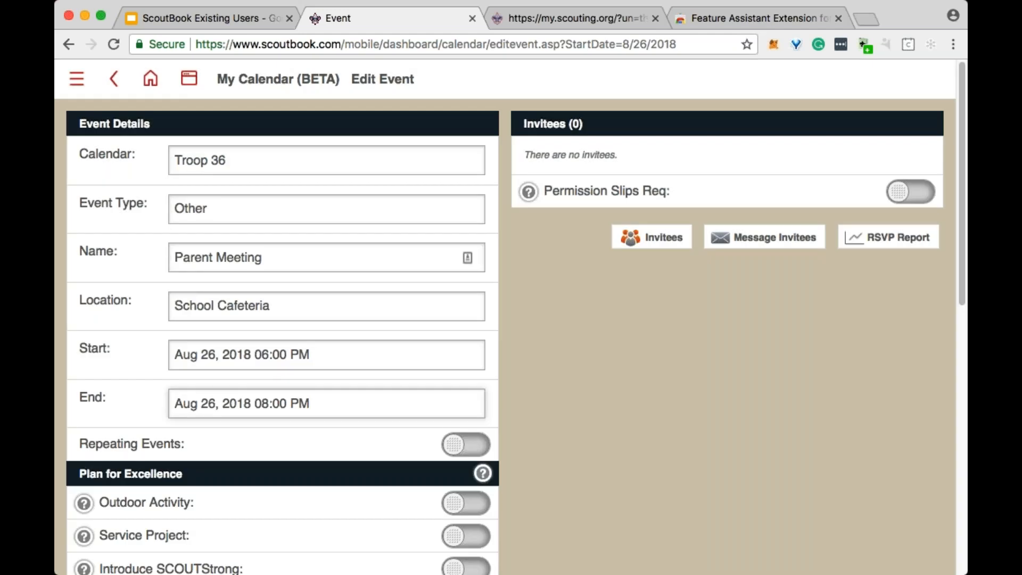
pyautogui.scroll(-5, 928, 261)
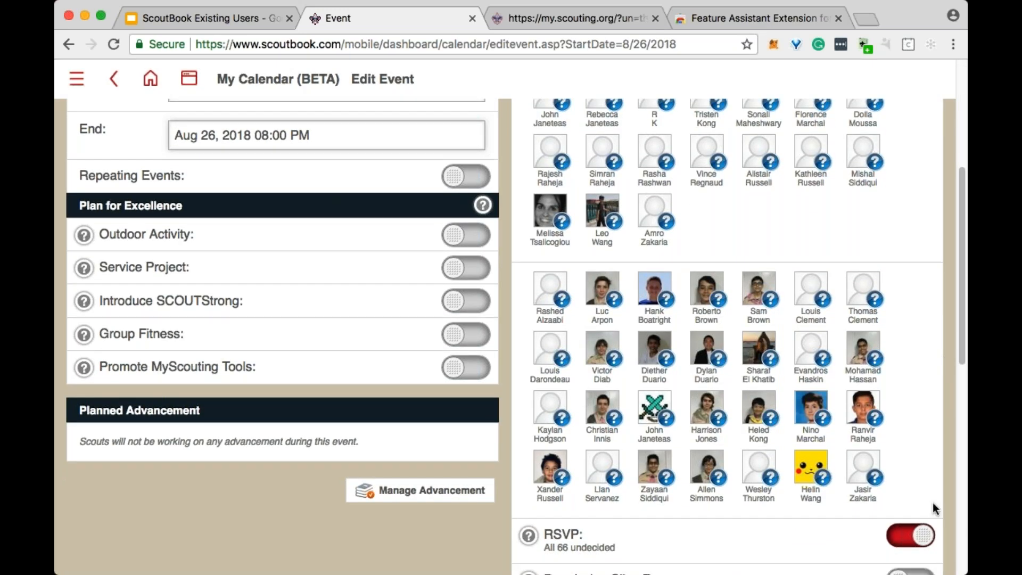
pyautogui.scroll(5, 936, 509)
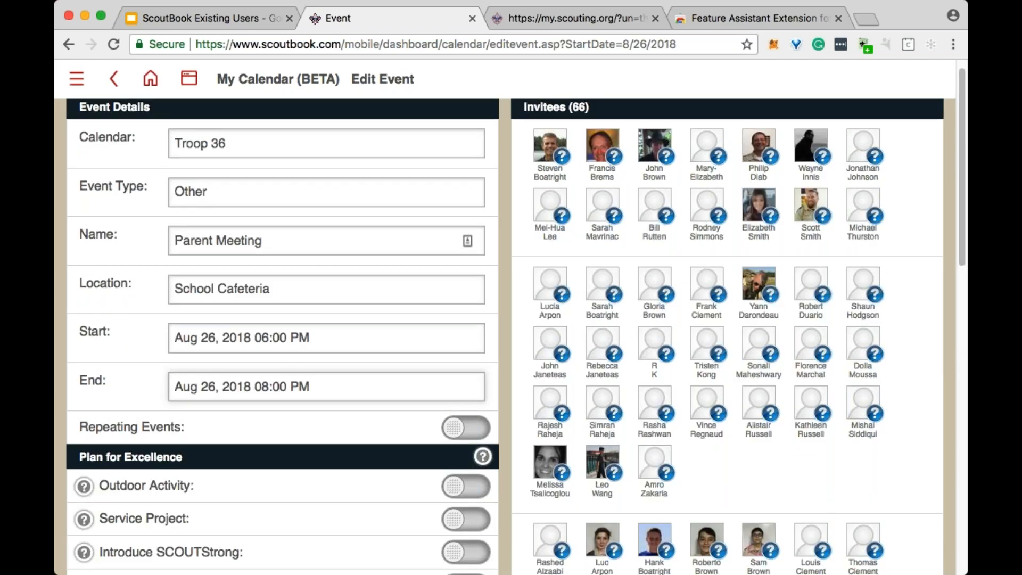
# - Switch the event's repeating option on and back off
pyautogui.scroll(-3, 326, 269)
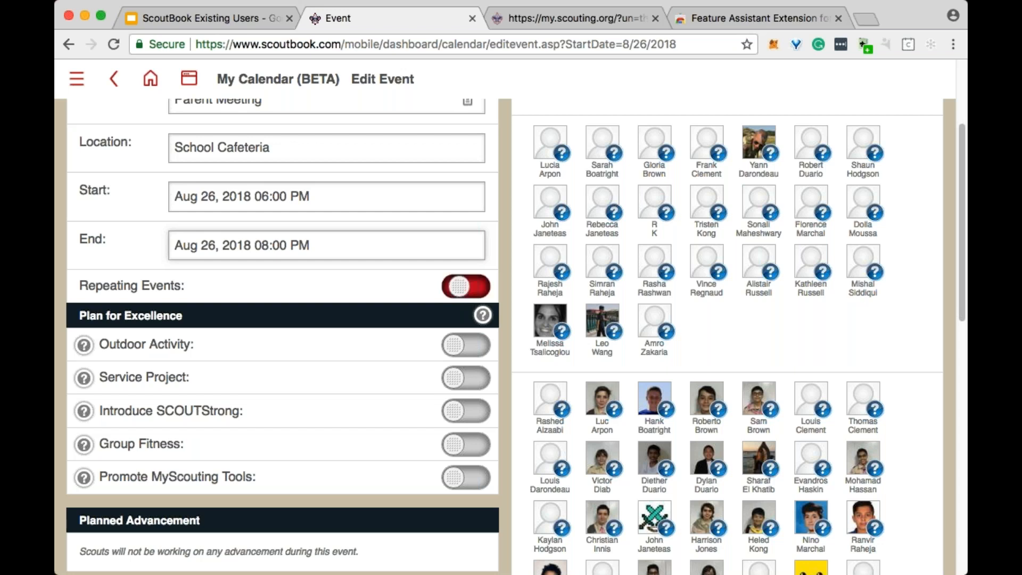
pyautogui.click(471, 287)
pyautogui.click(471, 288)
pyautogui.scroll(-3, 474, 291)
pyautogui.scroll(6, 474, 292)
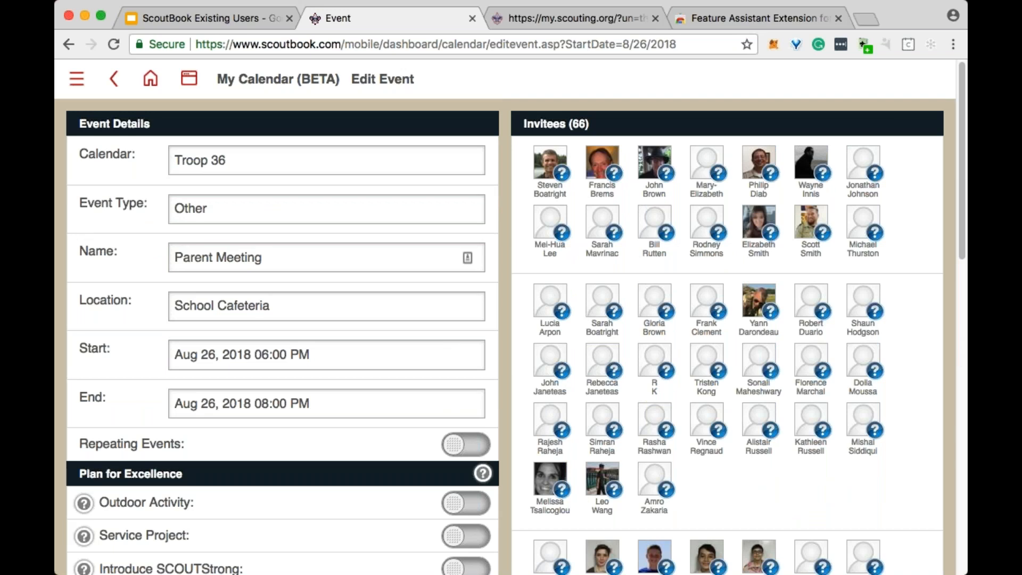
# - Change the event's type to Troop Meeting
pyautogui.scroll(-1, 466, 327)
pyautogui.scroll(1, 466, 328)
pyautogui.click(283, 209)
pyautogui.scroll(5, 278, 329)
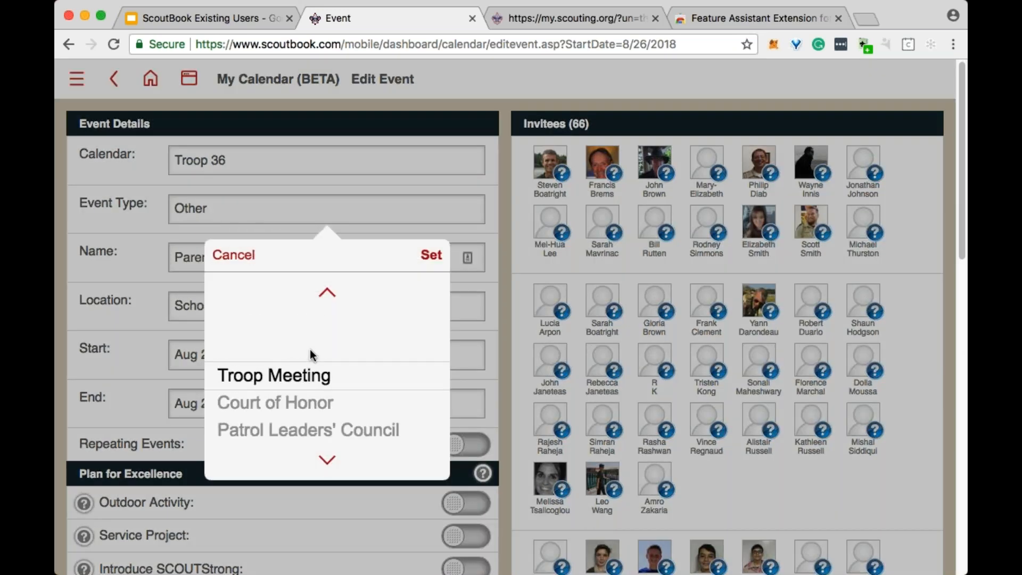
pyautogui.click(430, 256)
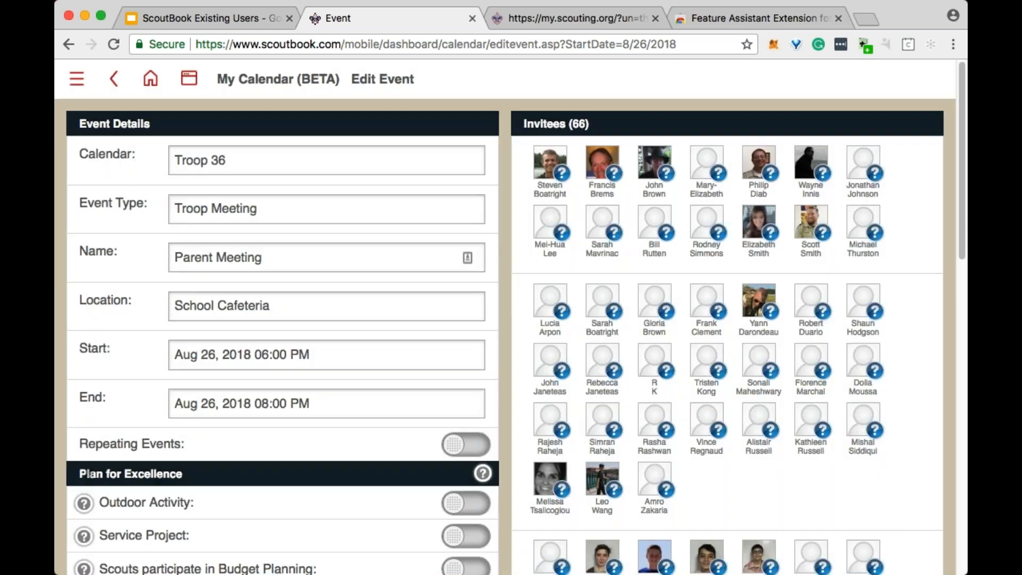
pyautogui.scroll(-2, 505, 337)
pyautogui.scroll(2, 505, 336)
# - Rename the event as "Weekly Troop Meeting"
pyautogui.press('Tab')
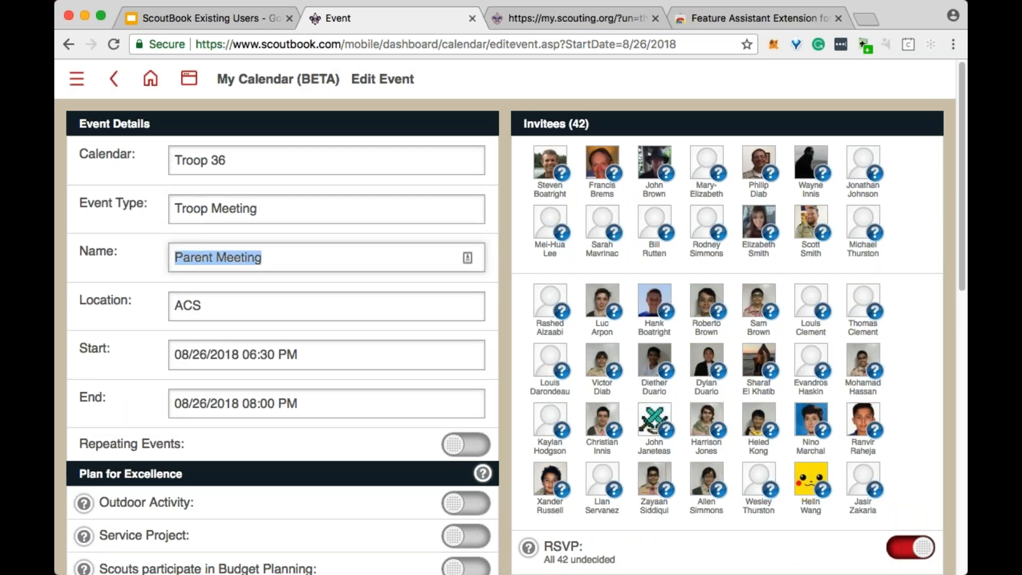
pyautogui.write('Wee')
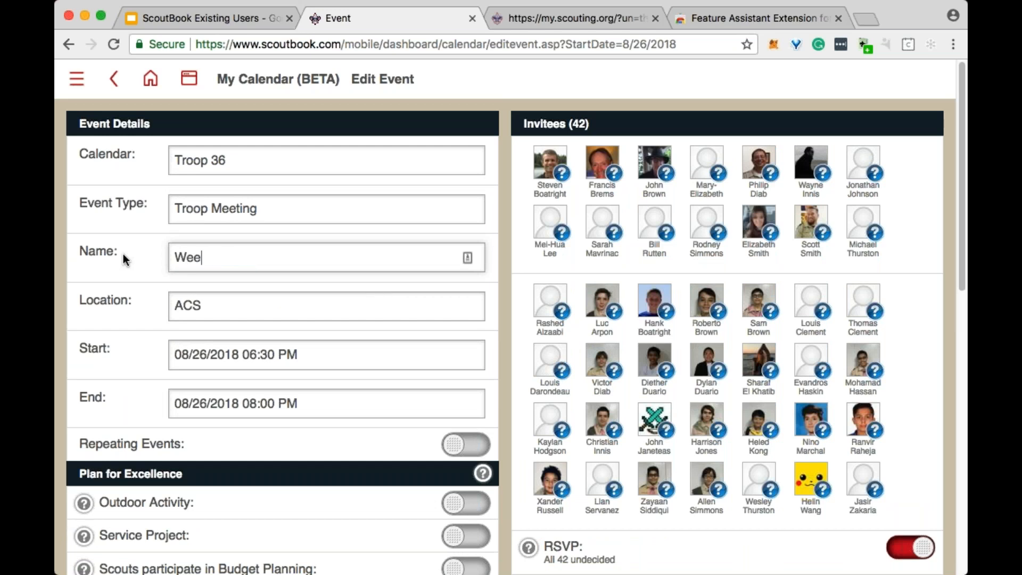
pyautogui.write('kly Troop Meeting')
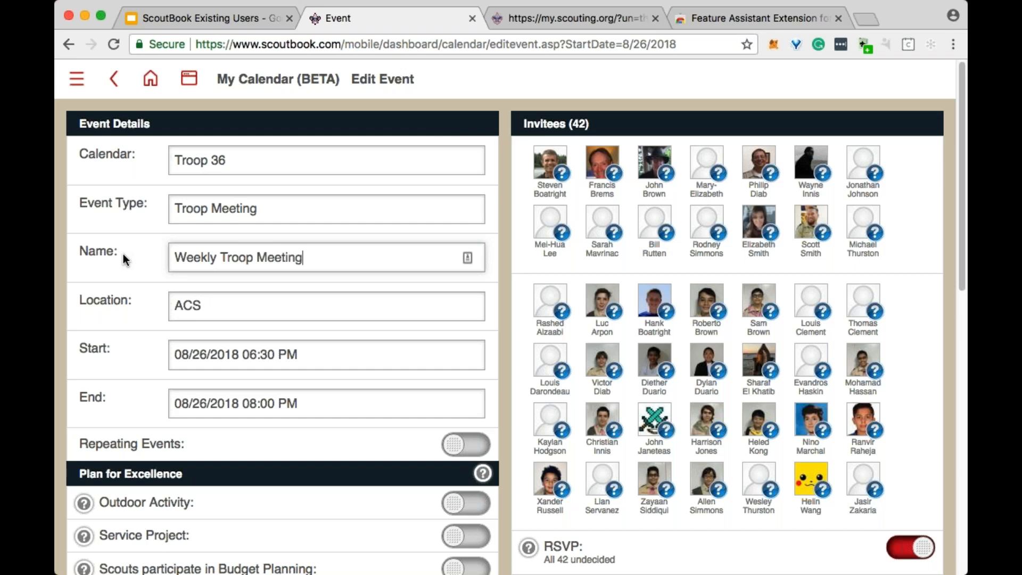
pyautogui.press('Tab')
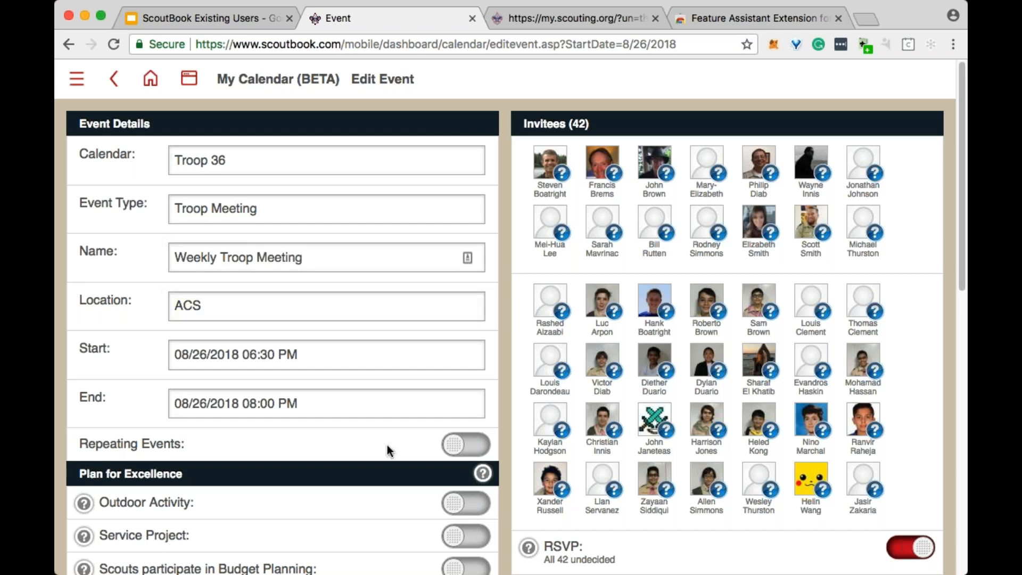
# - Make the troop meeting a repeating event with its interval in Weeks
pyautogui.scroll(-3, 388, 450)
pyautogui.scroll(-3, 439, 393)
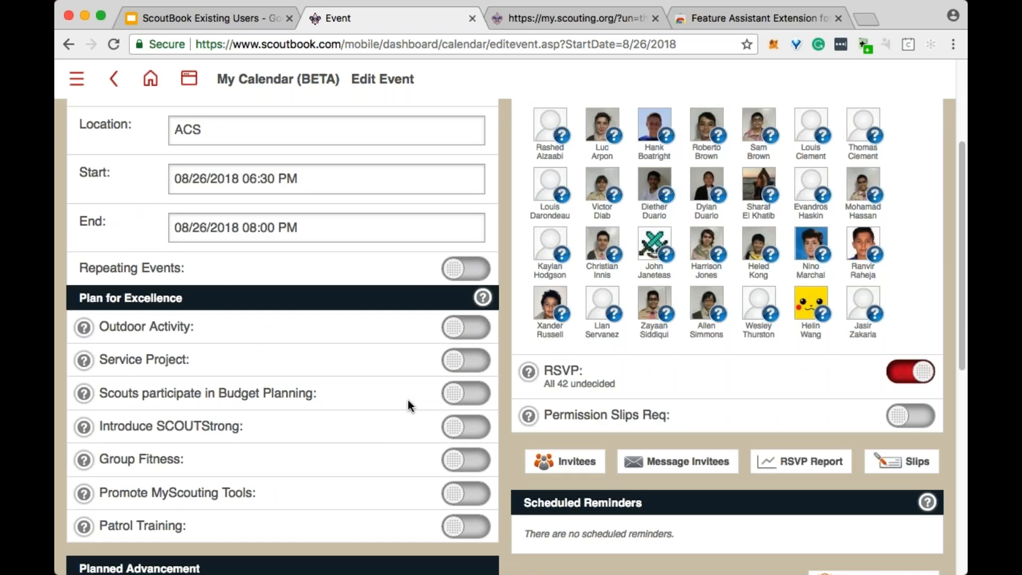
pyautogui.click(465, 272)
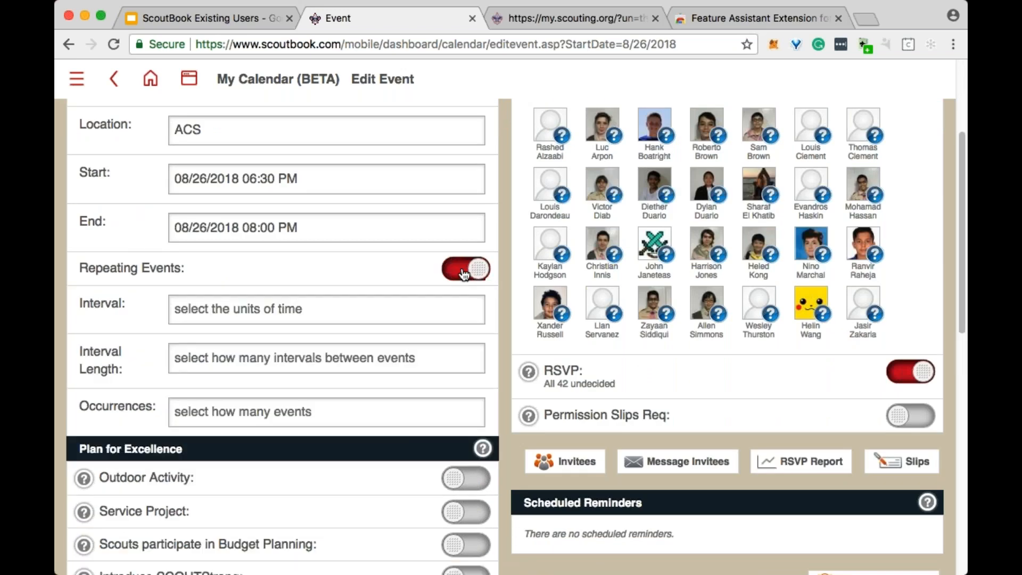
pyautogui.click(452, 310)
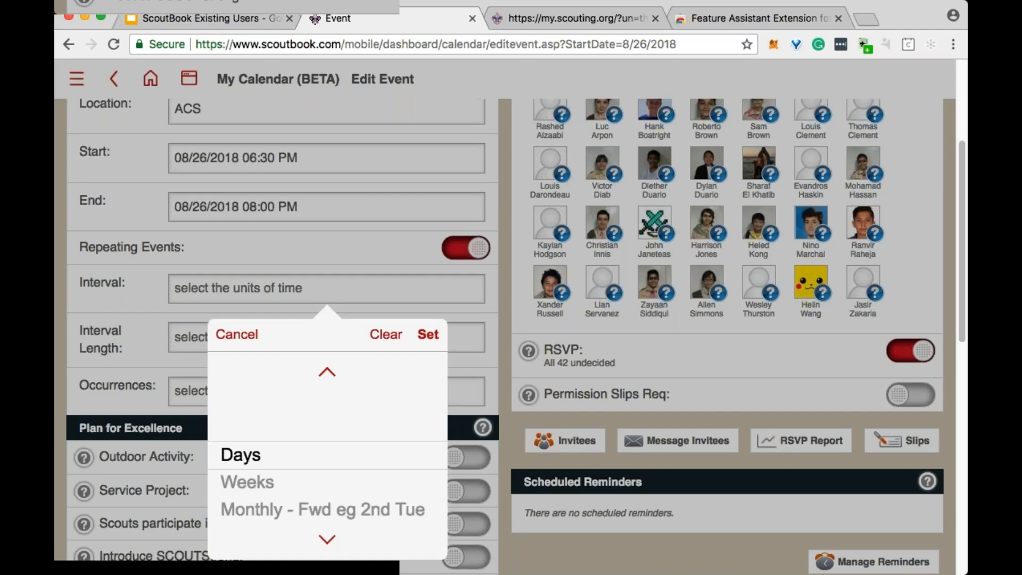
pyautogui.click(282, 481)
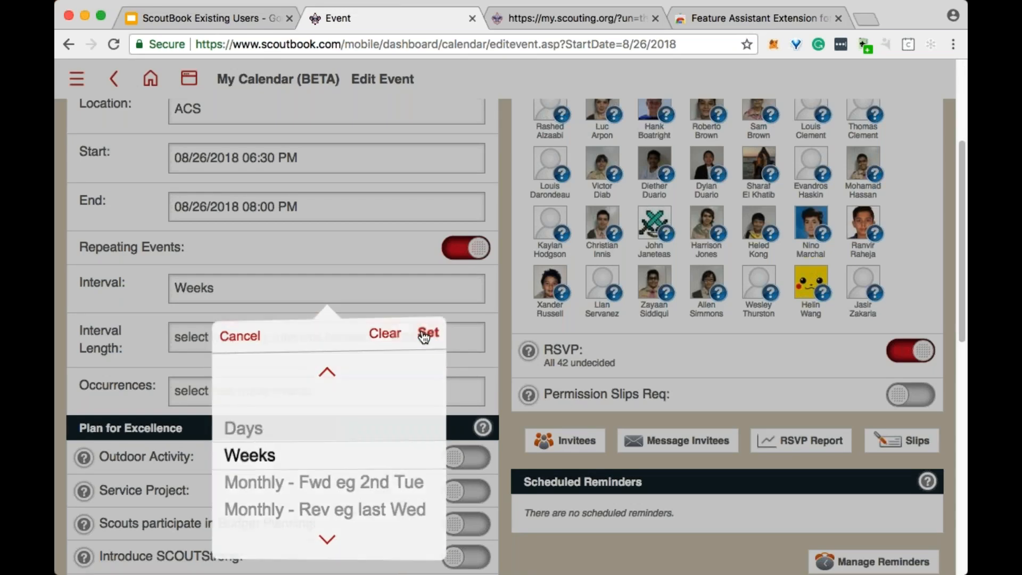
pyautogui.click(428, 334)
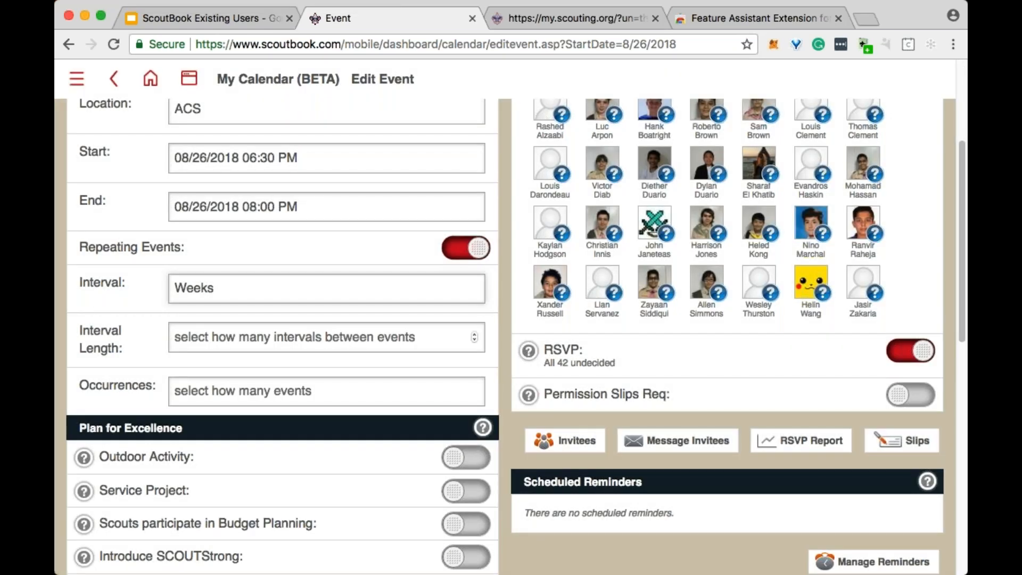
# - Set the repeat interval length to 1 and the number of occurrences to 52
pyautogui.click(293, 337)
pyautogui.write('1')
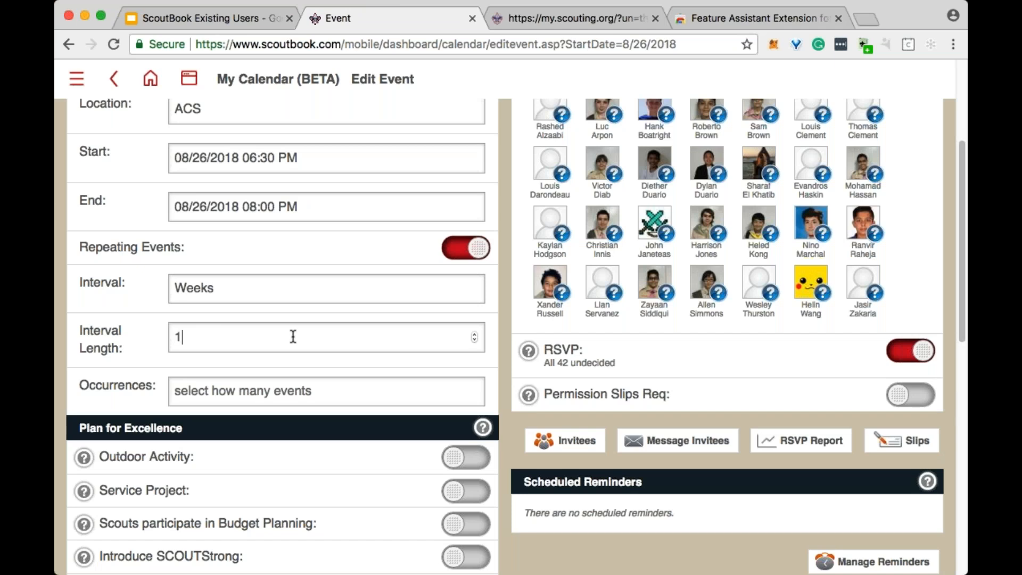
pyautogui.click(311, 390)
pyautogui.write('52')
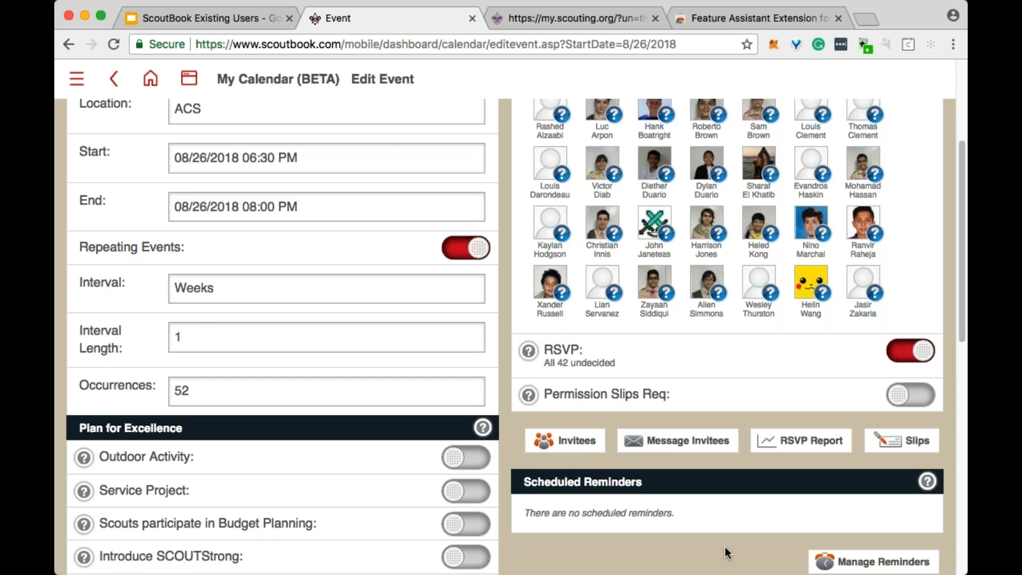
# - Mark the event as Patrol Training and as a Service Project that benefits the chartered organization
pyautogui.scroll(-10, 434, 411)
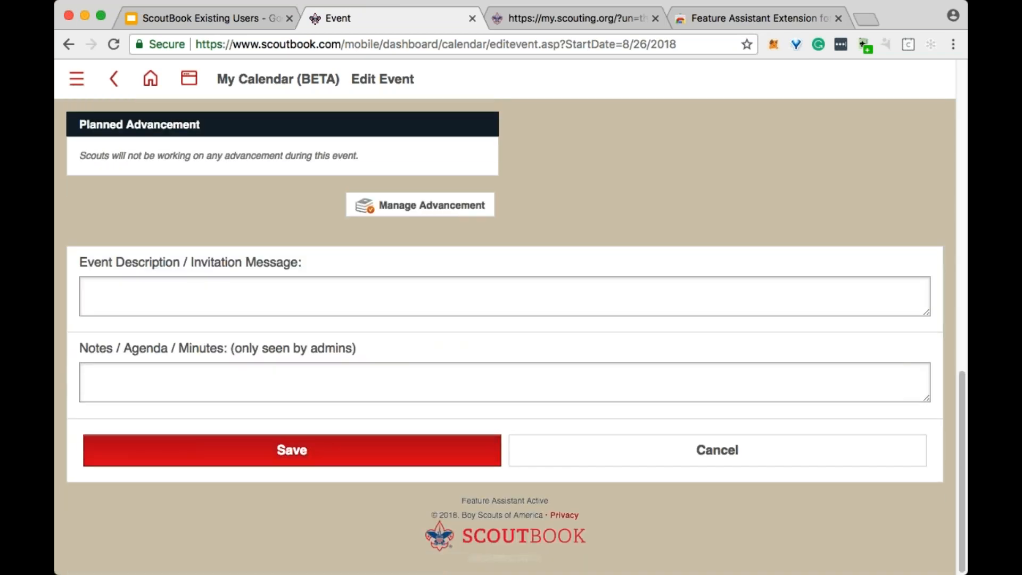
pyautogui.scroll(6, 404, 257)
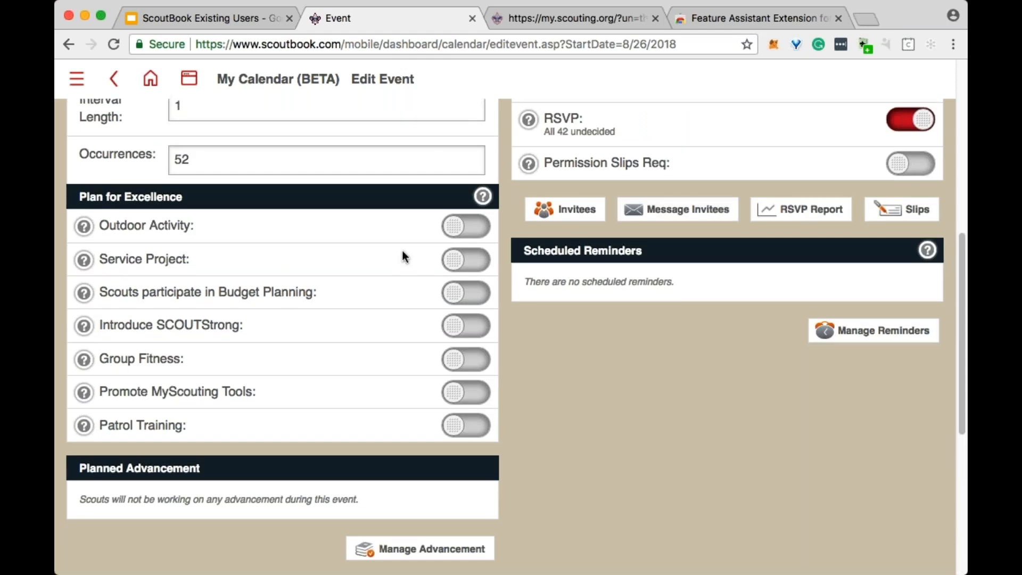
pyautogui.click(467, 425)
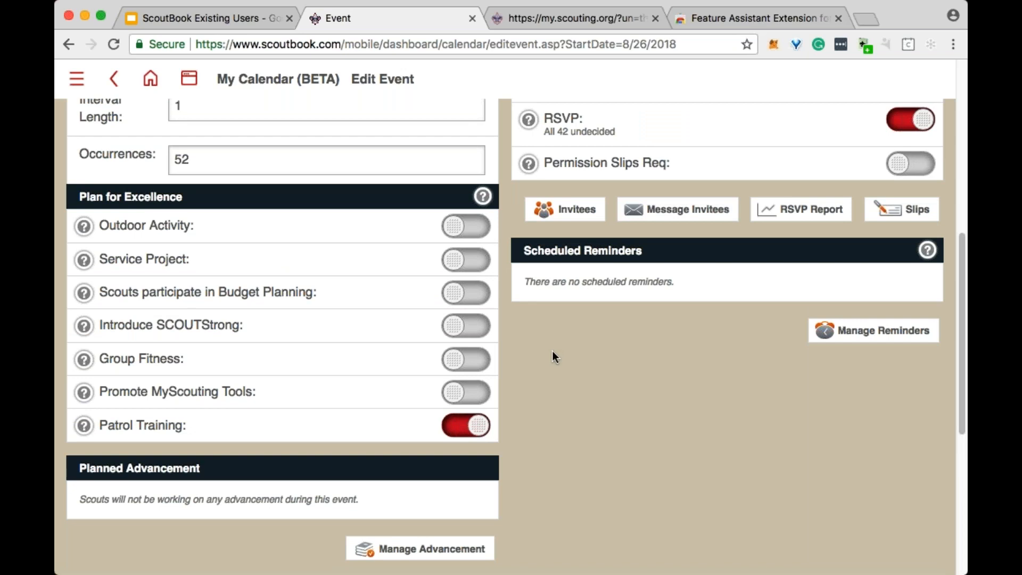
pyautogui.click(467, 260)
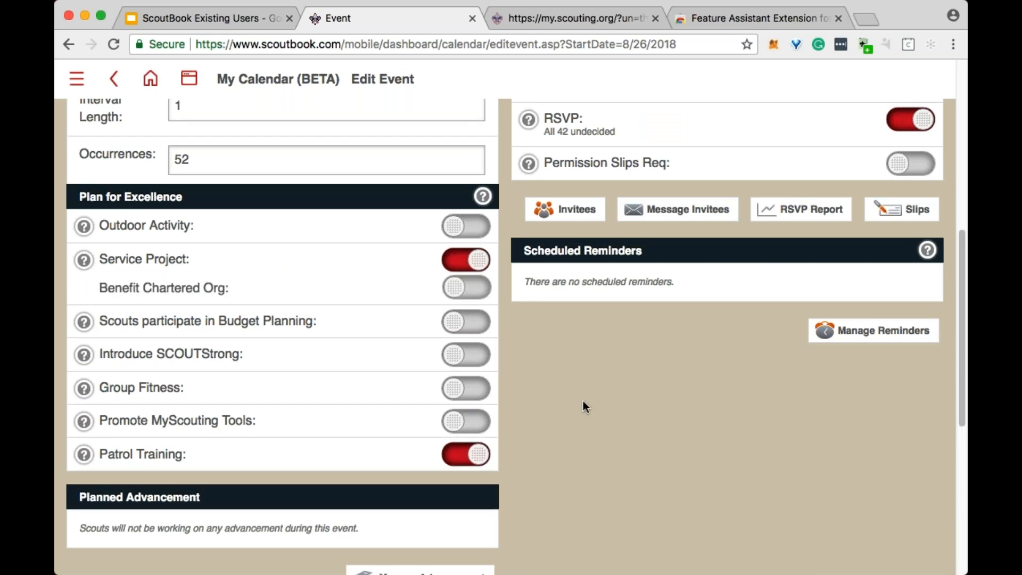
pyautogui.scroll(-5, 548, 378)
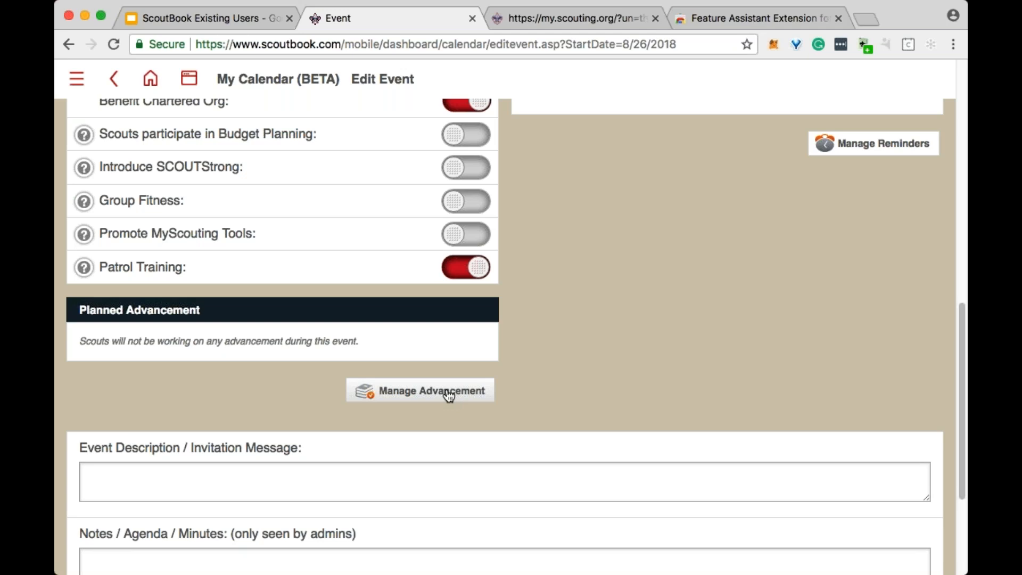
pyautogui.scroll(1, 449, 396)
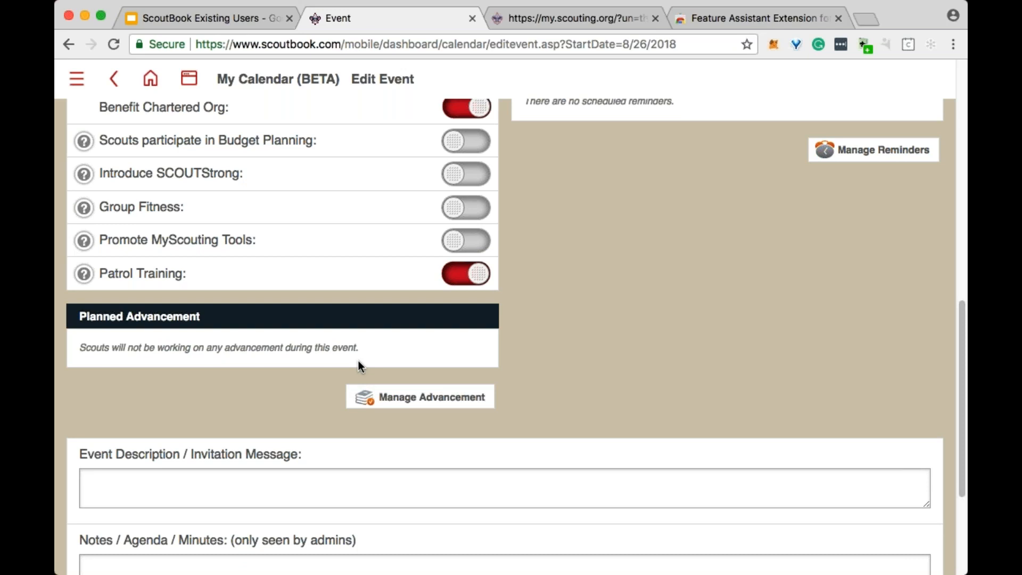
pyautogui.scroll(4, 344, 367)
pyautogui.scroll(7, 283, 339)
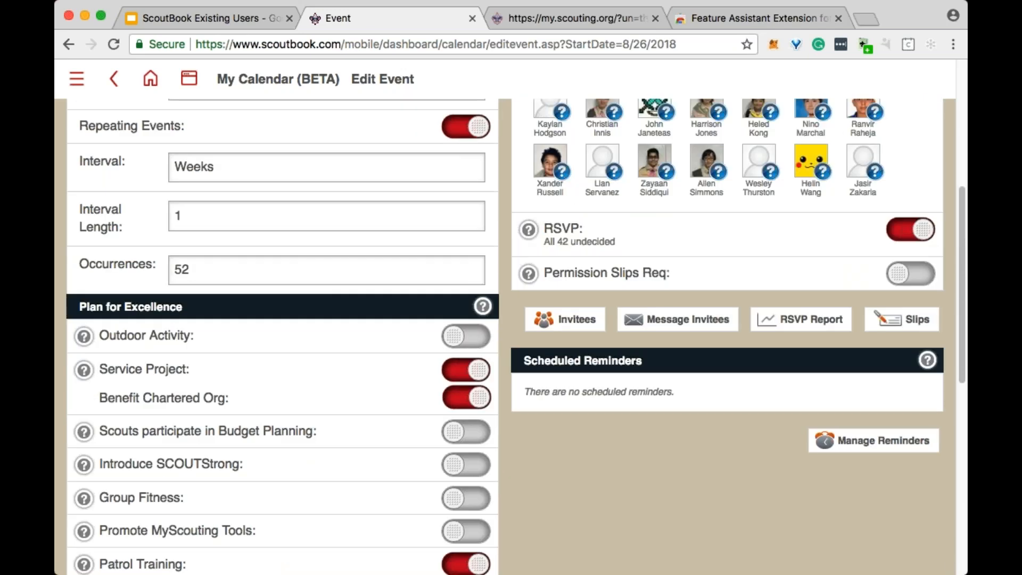
pyautogui.scroll(-9, 472, 337)
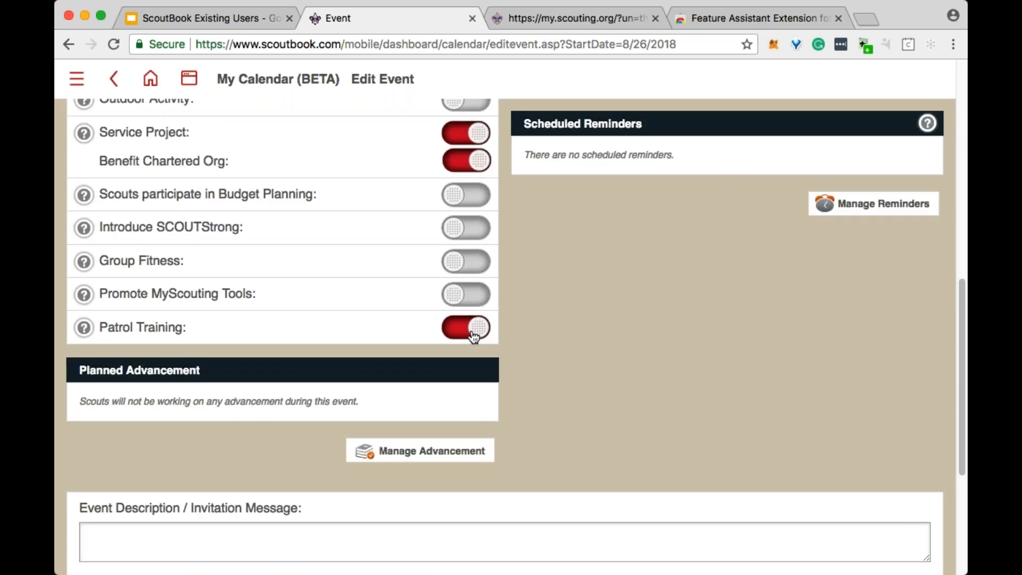
# - Turn off the event's Repeating Events, Service Project and Patrol Training options
pyautogui.scroll(20, 471, 333)
pyautogui.click(468, 444)
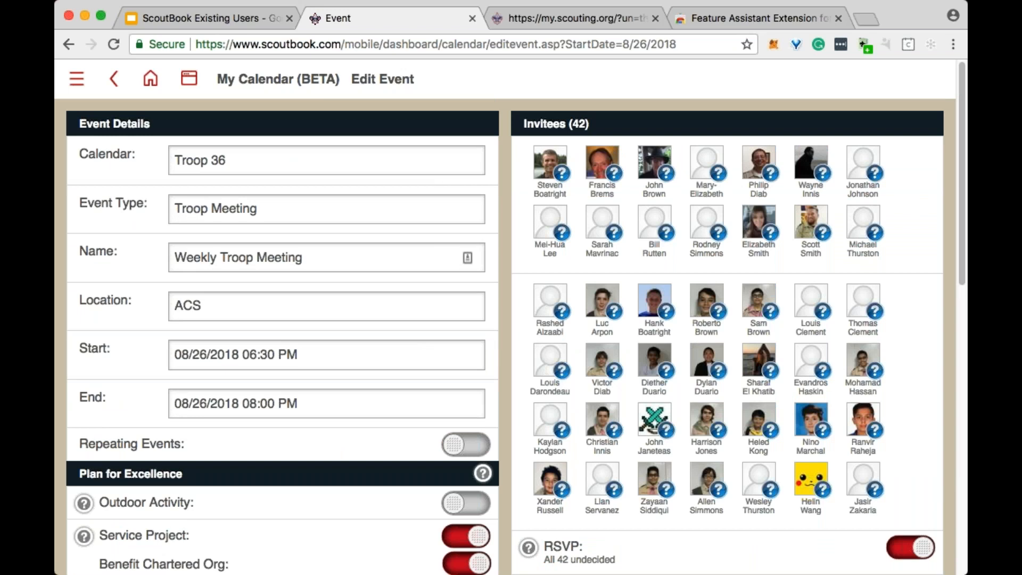
pyautogui.scroll(-10, 400, 240)
pyautogui.click(466, 274)
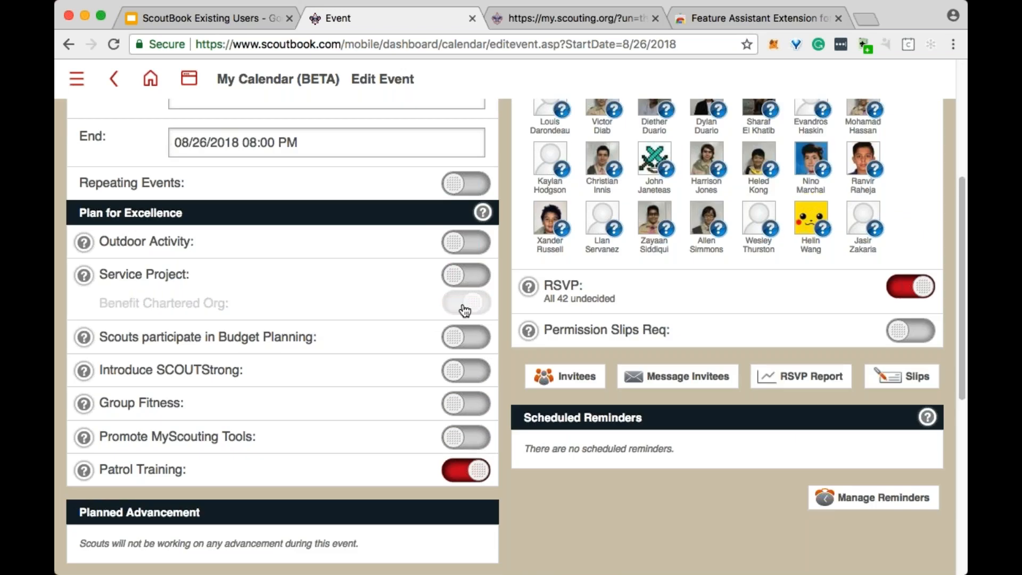
pyautogui.scroll(10, 378, 228)
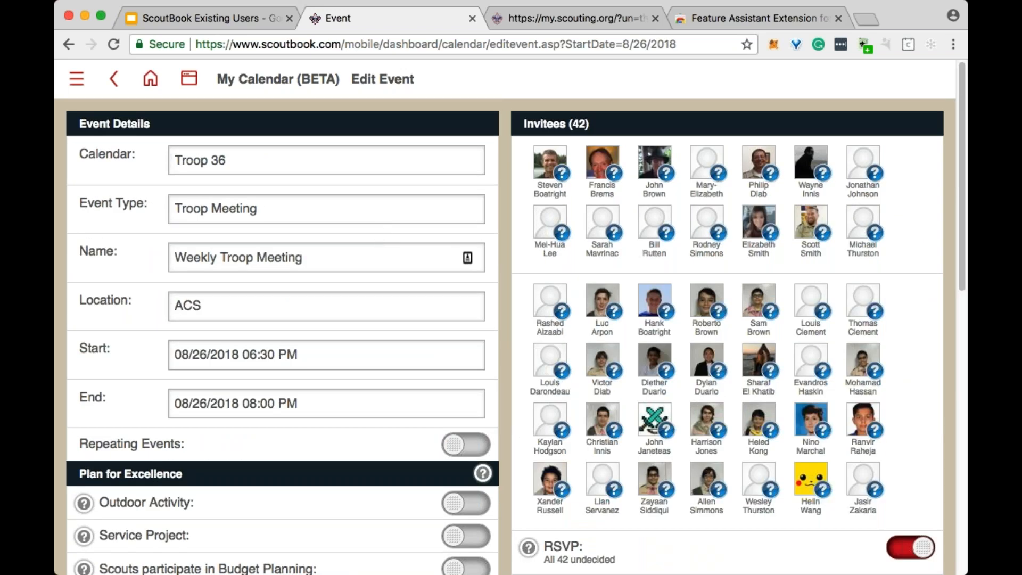
# - Add the Scout rank requirements to the event's planned advancement
pyautogui.scroll(-10, 298, 353)
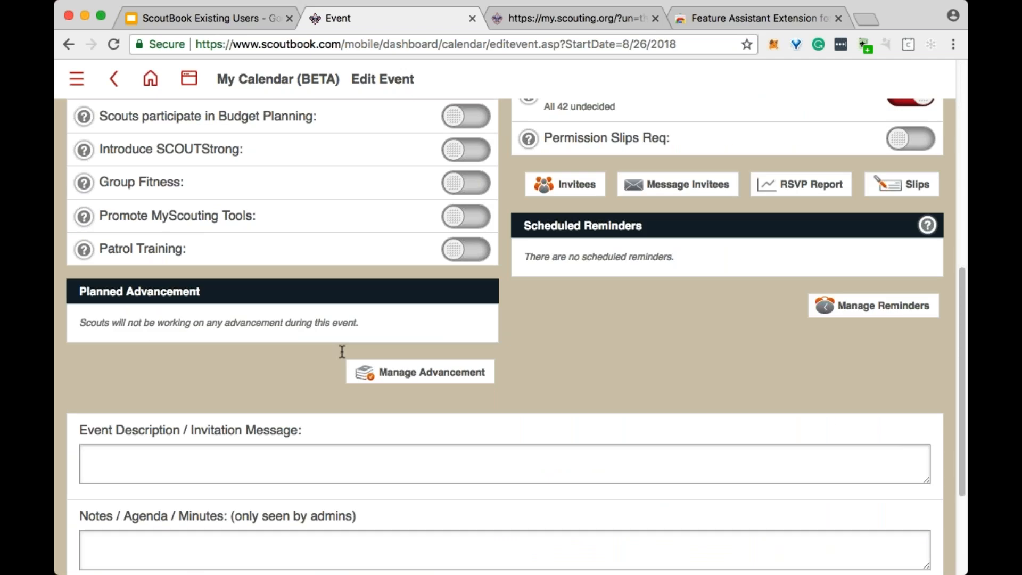
pyautogui.click(437, 382)
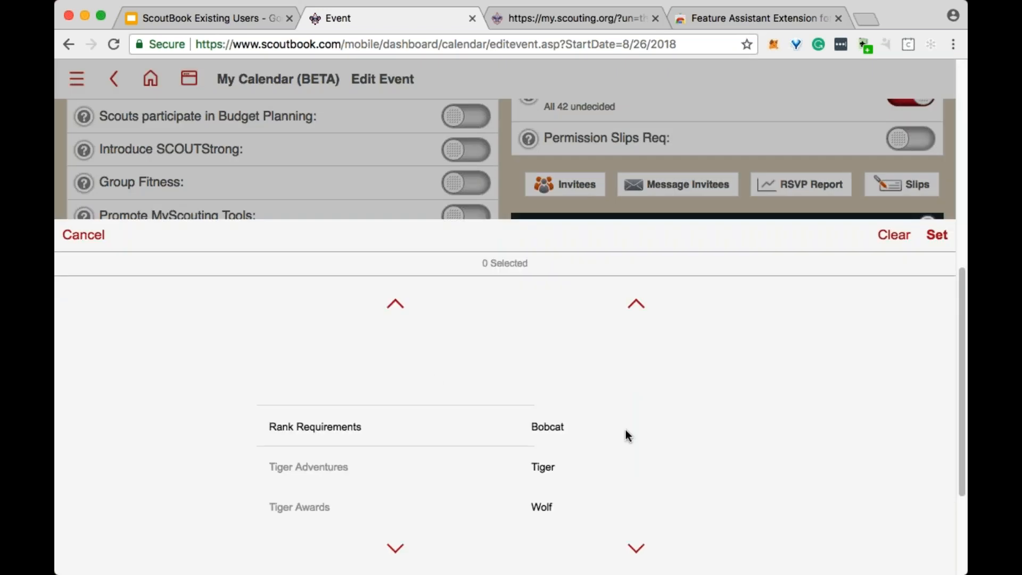
pyautogui.scroll(-4, 624, 440)
pyautogui.scroll(-2, 624, 436)
pyautogui.click(556, 427)
pyautogui.click(936, 234)
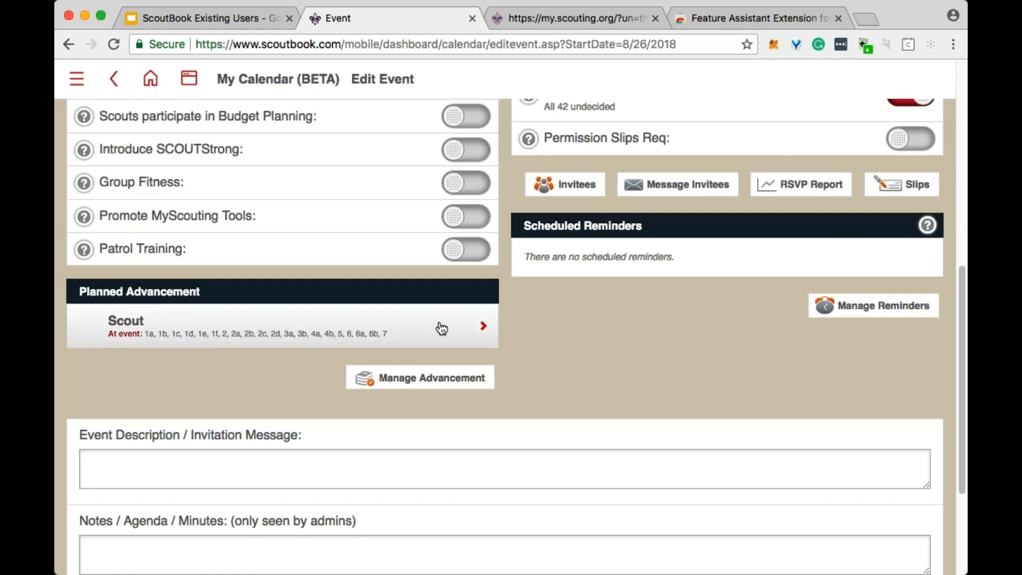
# - In the planned Scout rank requirements, deselect 2, 2a, 2b, 2c and 2d from completion at the event
pyautogui.click(250, 330)
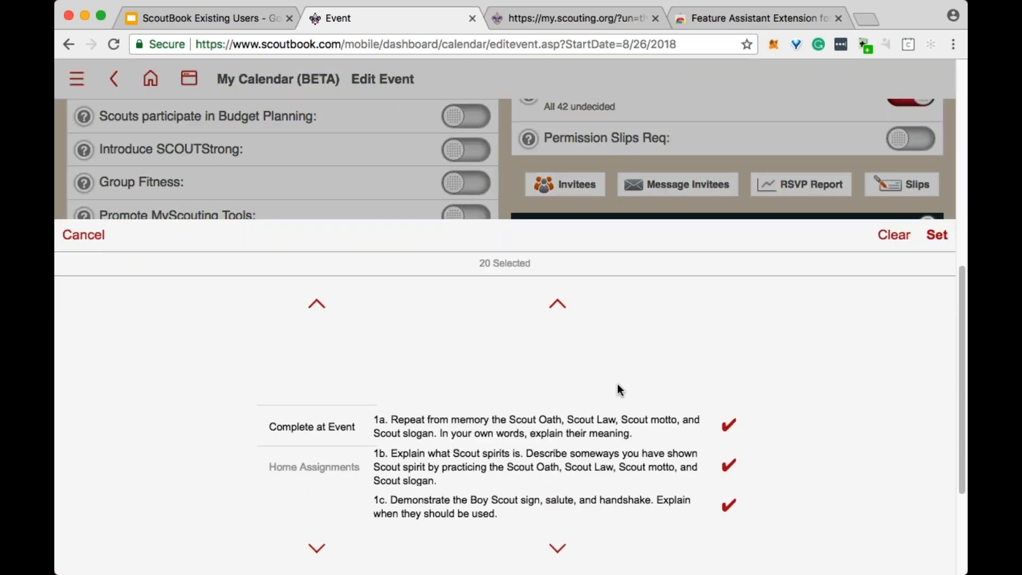
pyautogui.scroll(-5, 643, 385)
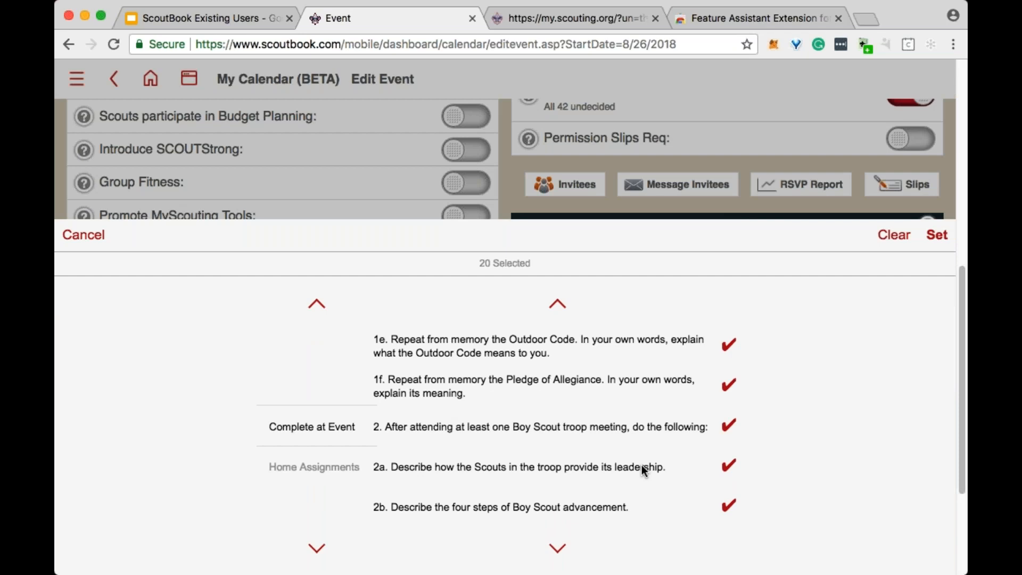
pyautogui.click(636, 465)
pyautogui.click(639, 429)
pyautogui.click(626, 506)
pyautogui.scroll(-1, 635, 388)
pyautogui.click(637, 433)
pyautogui.click(640, 480)
pyautogui.click(641, 494)
pyautogui.scroll(-4, 691, 333)
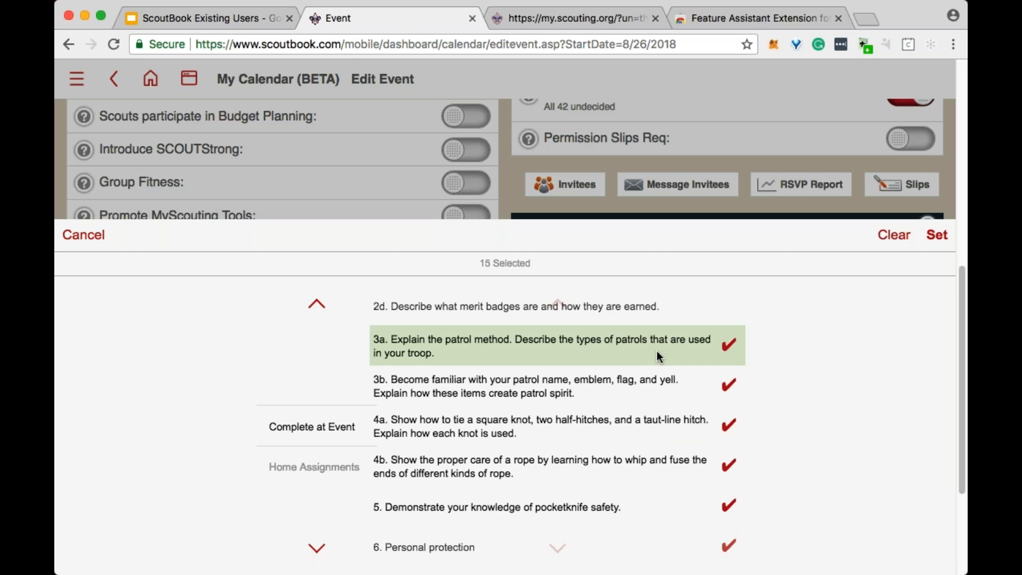
# - Deselect requirements 3a, 3b, 4a, 4b and 5 as well, and apply the reduced Scout requirement selection
pyautogui.click(658, 425)
pyautogui.click(659, 379)
pyautogui.click(637, 482)
pyautogui.click(615, 503)
pyautogui.click(937, 235)
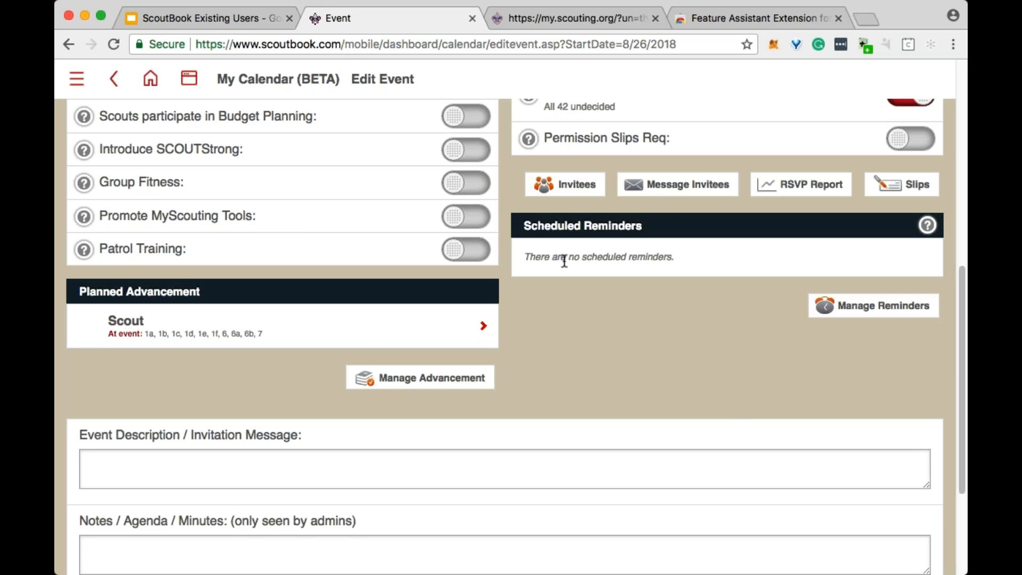
# - Leave the event editor for the calendar and open the troop meeting on May 6, 2018
pyautogui.scroll(10, 565, 261)
pyautogui.click(279, 79)
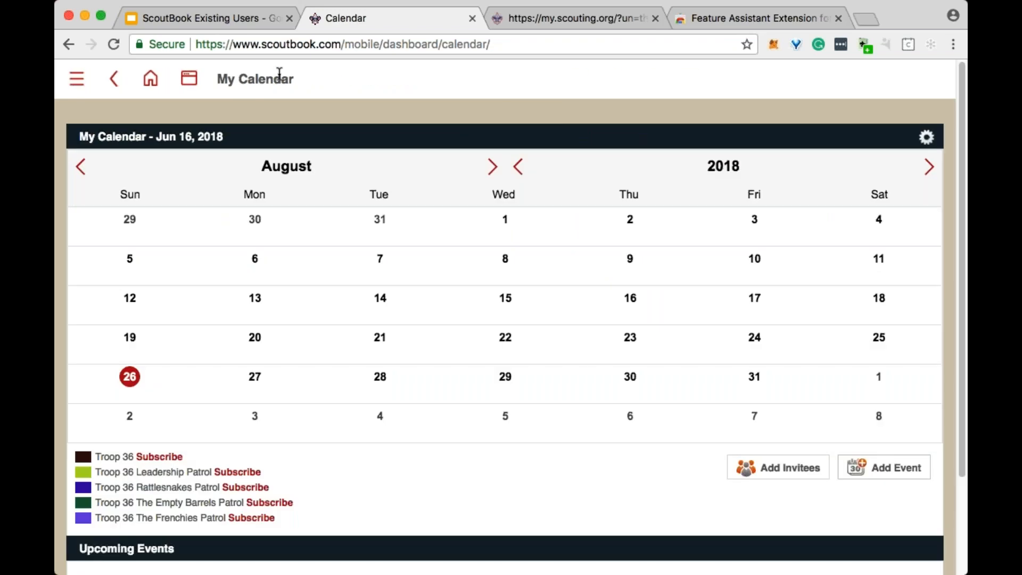
pyautogui.click(81, 166)
pyautogui.click(80, 166)
pyautogui.click(80, 166)
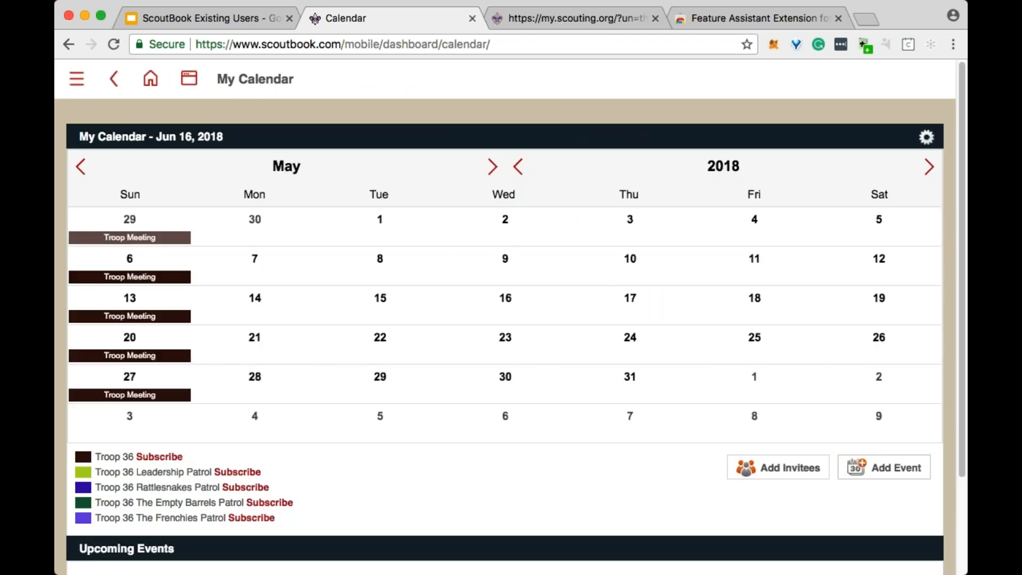
pyautogui.click(131, 278)
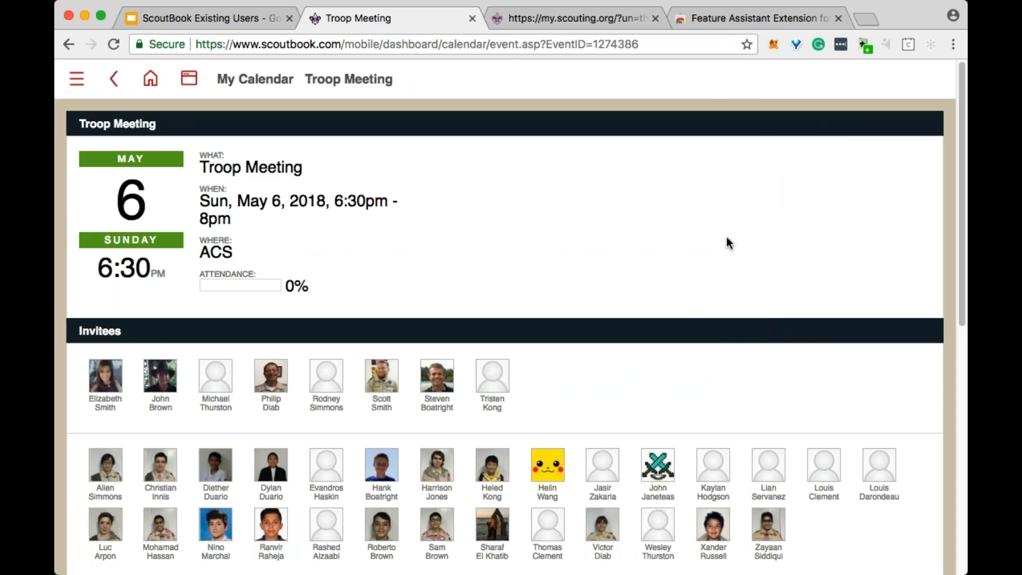
# - Start taking attendance for the meeting and mark the first, second, fourth, fifth and sixth adult invitees as present
pyautogui.scroll(-3, 709, 253)
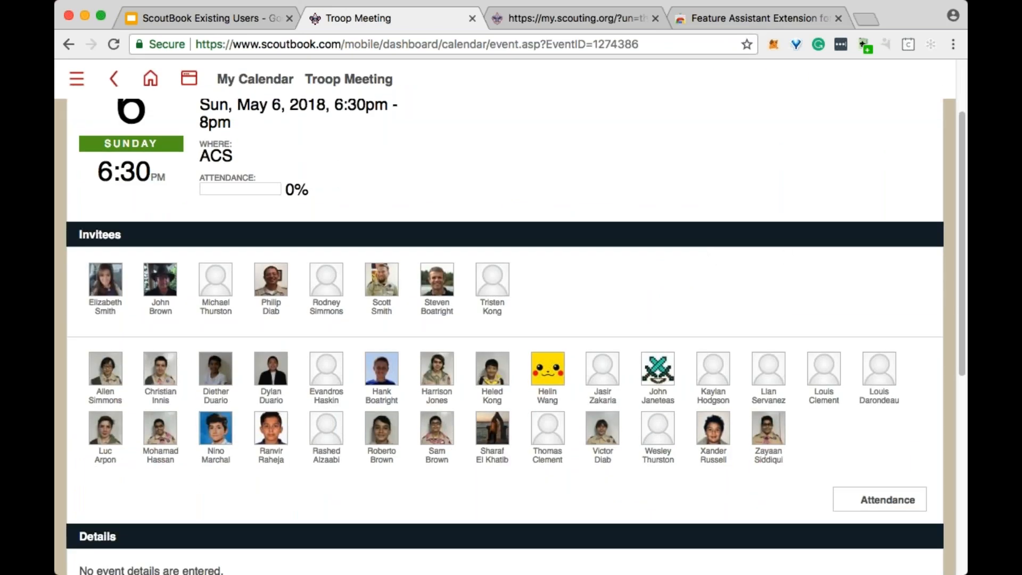
pyautogui.click(878, 506)
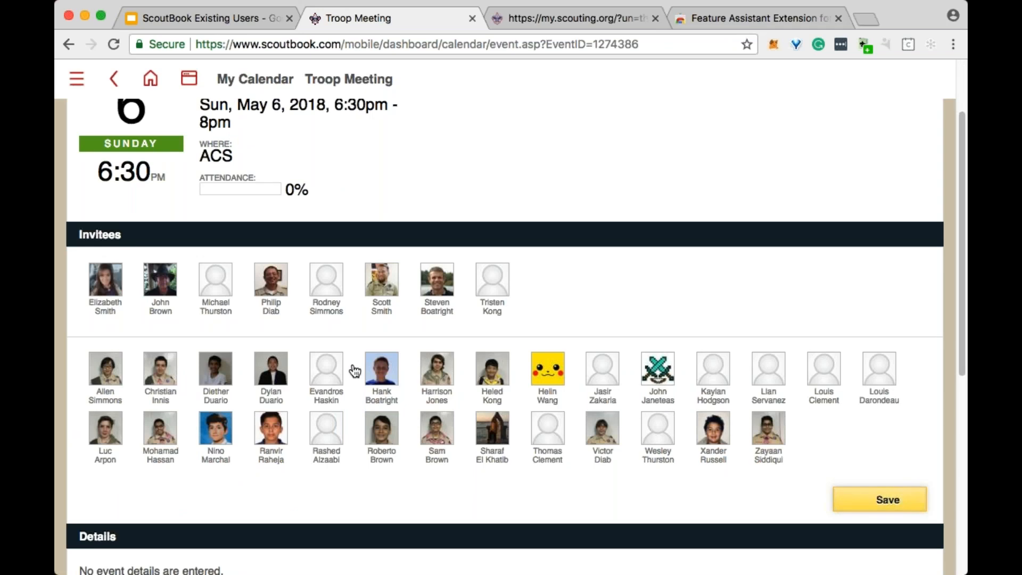
pyautogui.click(382, 285)
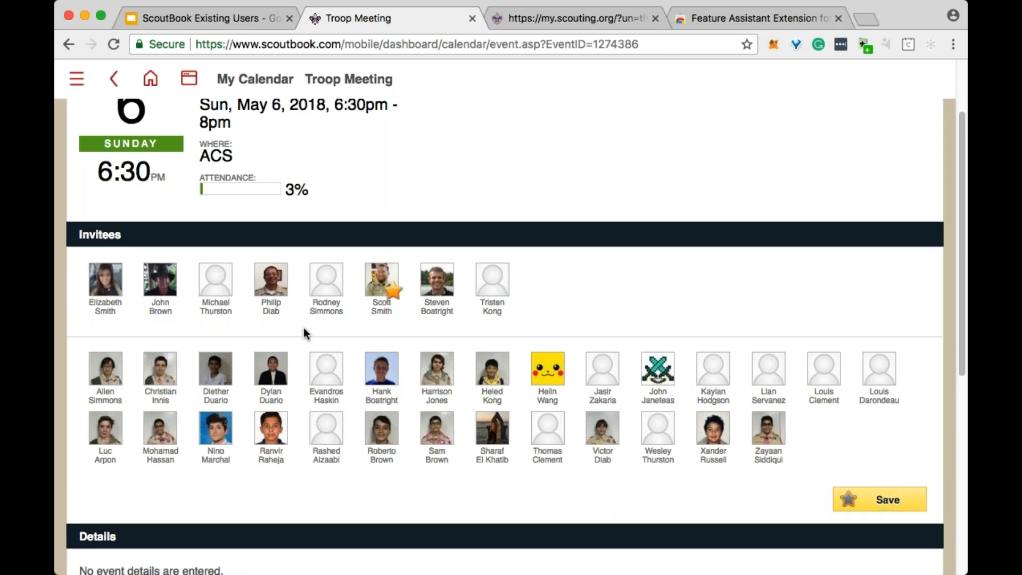
pyautogui.click(278, 287)
pyautogui.click(169, 290)
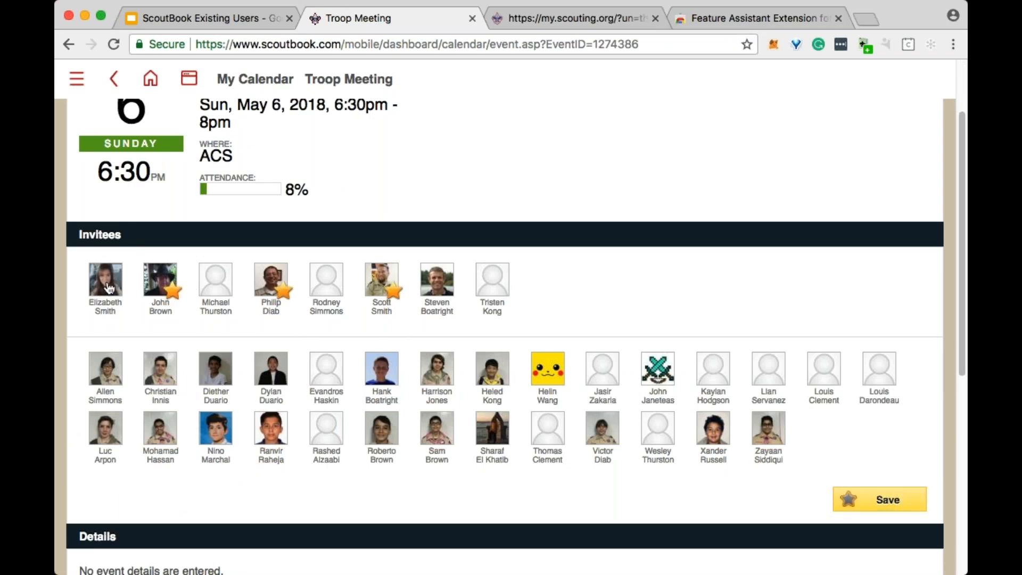
pyautogui.click(109, 287)
pyautogui.click(330, 287)
# - Mark the first, second, third, sixth, eighth, ninth and tenth Scouts in the first Scout row as present
pyautogui.click(113, 373)
pyautogui.click(178, 377)
pyautogui.click(279, 375)
pyautogui.click(280, 375)
pyautogui.click(382, 369)
pyautogui.click(442, 369)
pyautogui.click(442, 368)
pyautogui.click(493, 369)
pyautogui.click(548, 368)
pyautogui.click(603, 368)
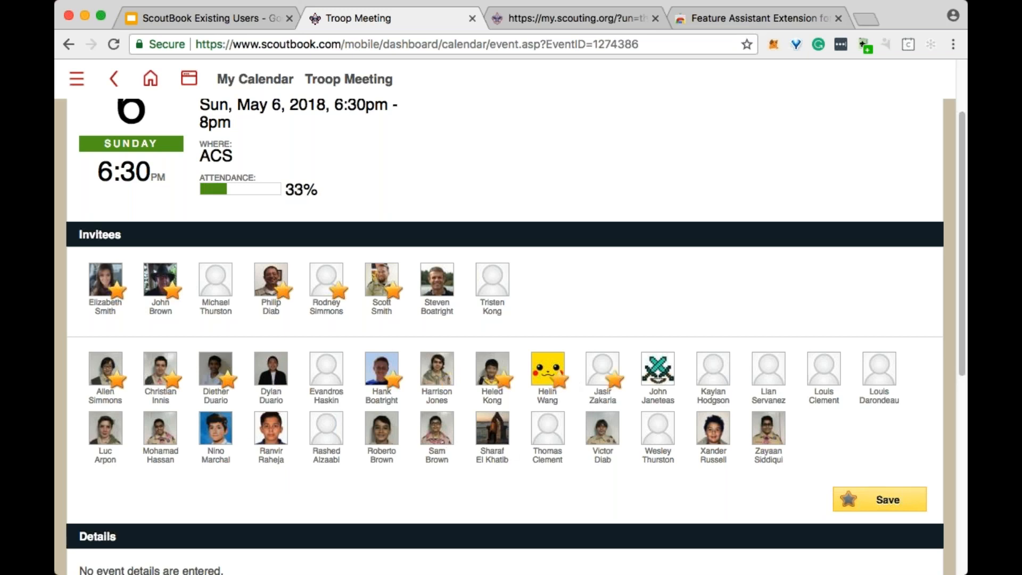
pyautogui.scroll(-1, 865, 273)
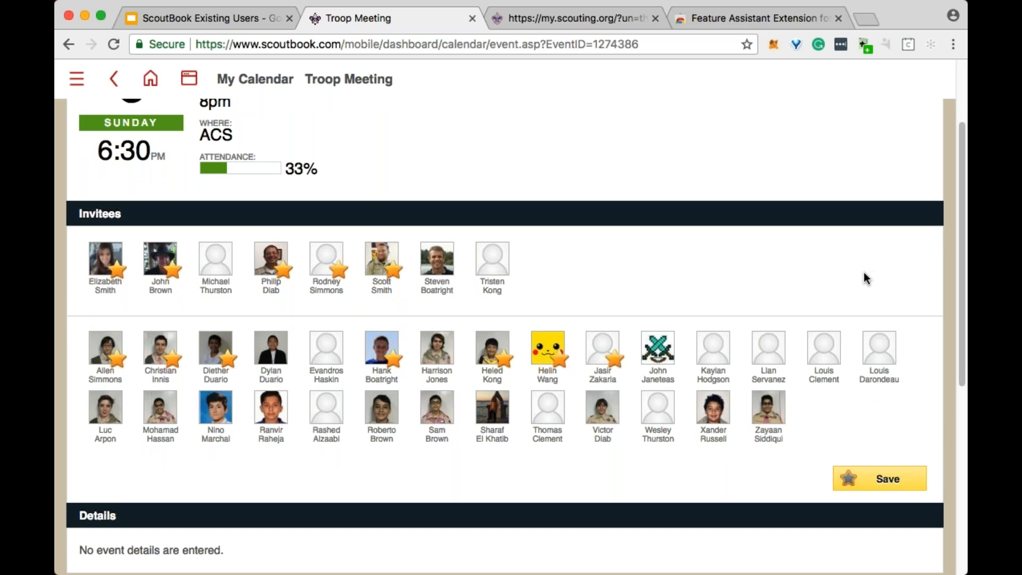
pyautogui.click(894, 478)
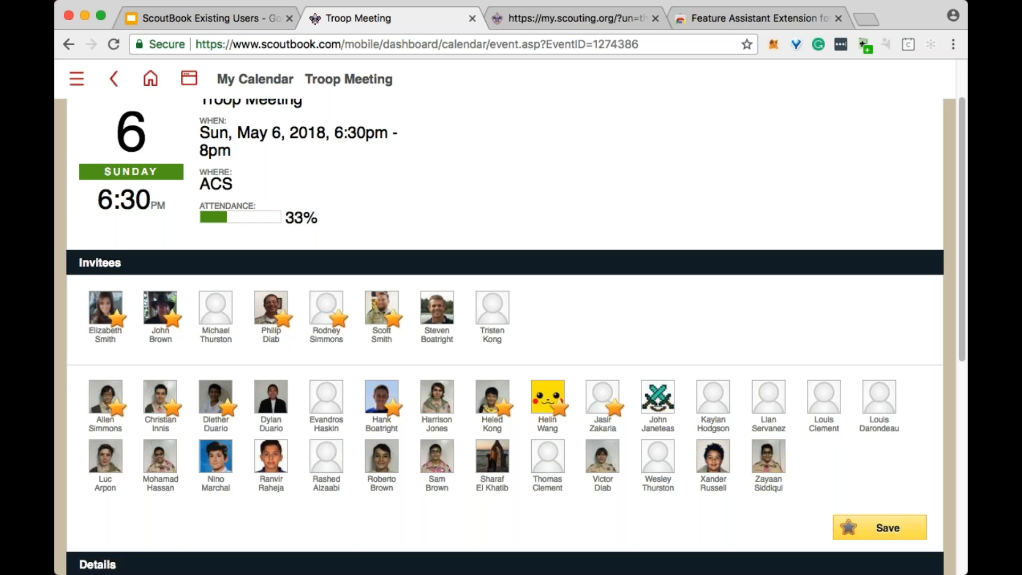
# - Review the May 6 meeting page, including its attendance, invitees, details and comments
pyautogui.scroll(-1, 553, 420)
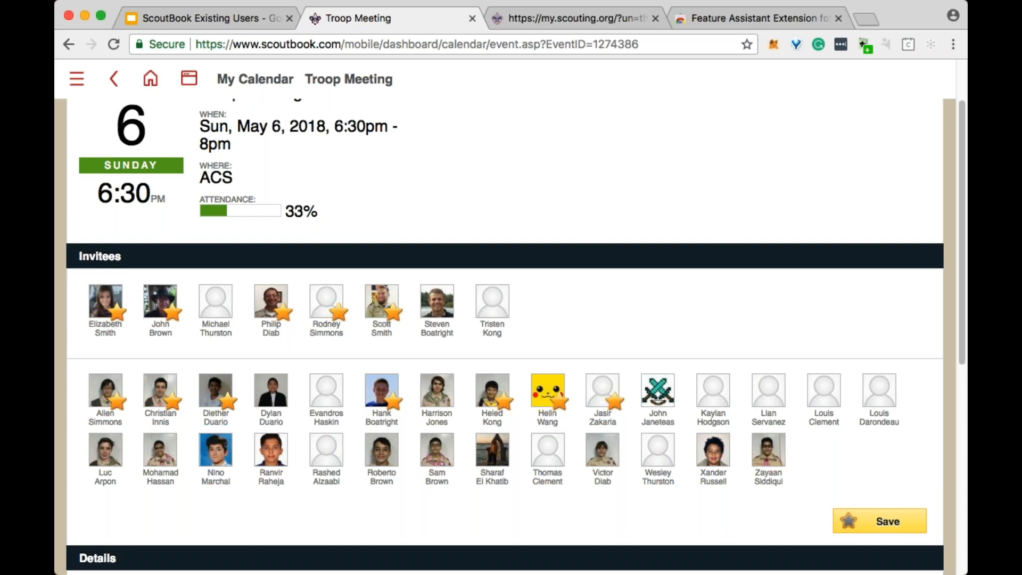
pyautogui.scroll(-5, 713, 353)
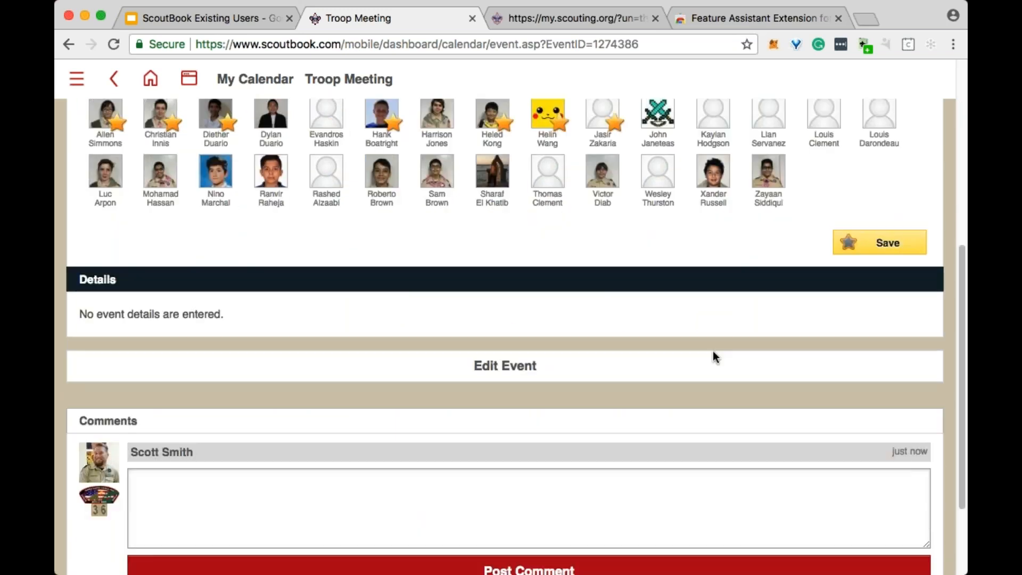
pyautogui.scroll(1, 713, 351)
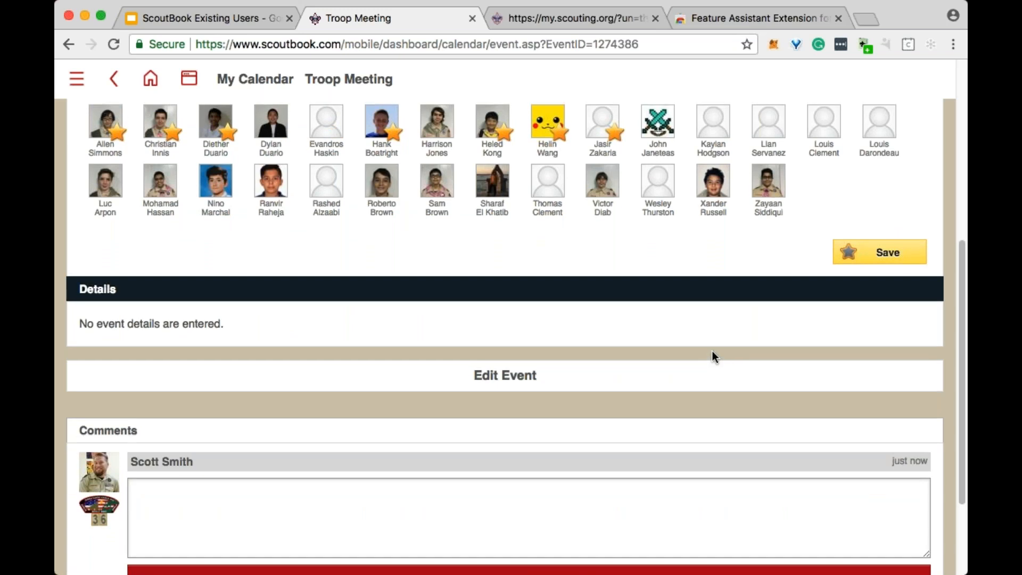
pyautogui.scroll(4, 703, 353)
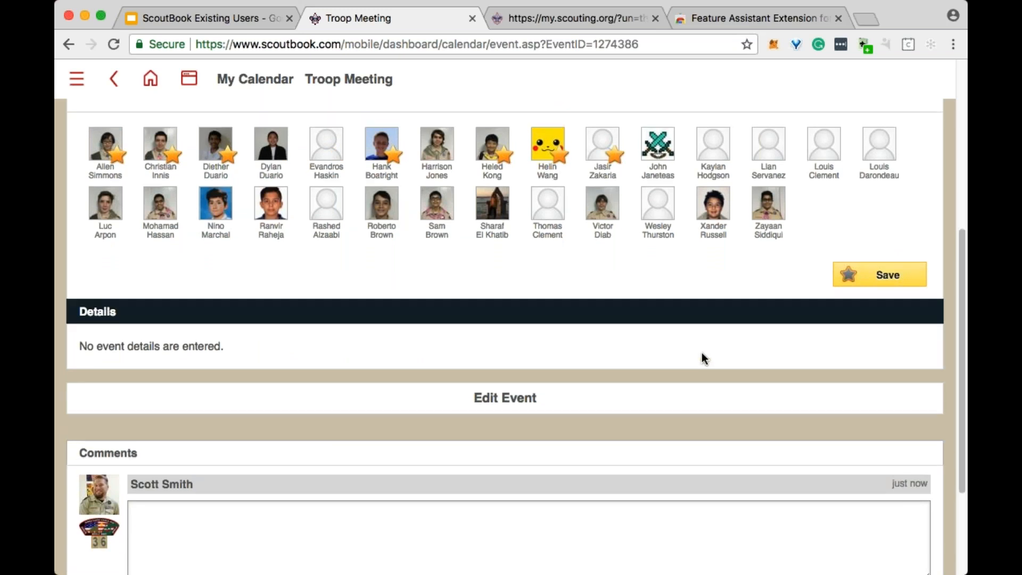
pyautogui.scroll(-4, 702, 353)
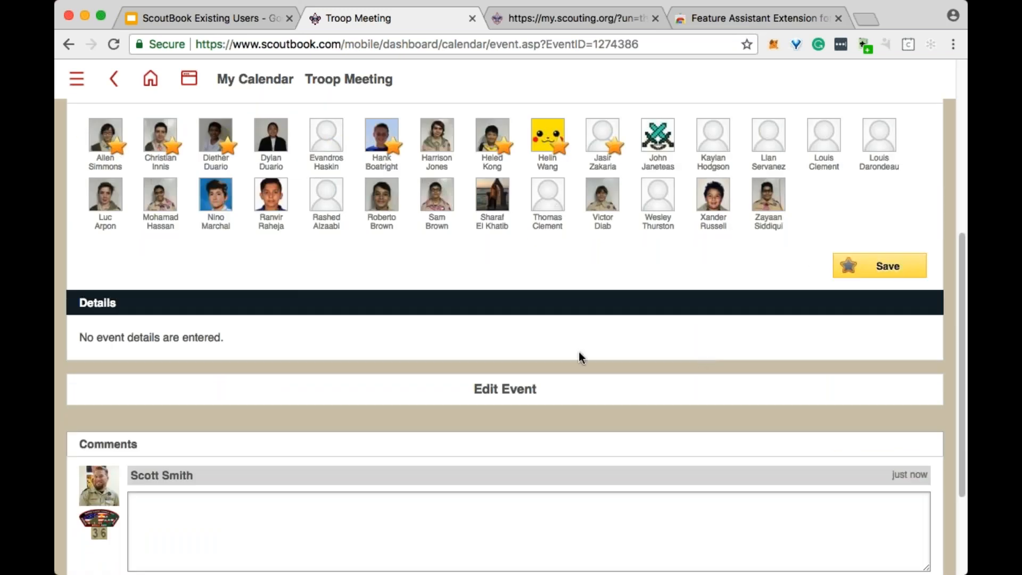
pyautogui.scroll(4, 593, 352)
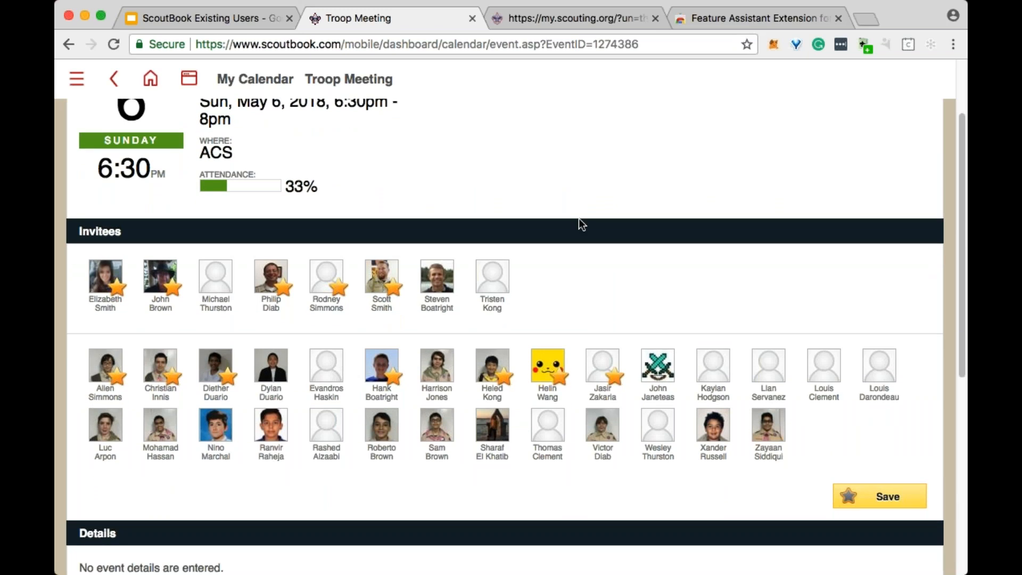
pyautogui.scroll(2, 579, 220)
pyautogui.scroll(-3, 573, 220)
pyautogui.scroll(-1, 574, 221)
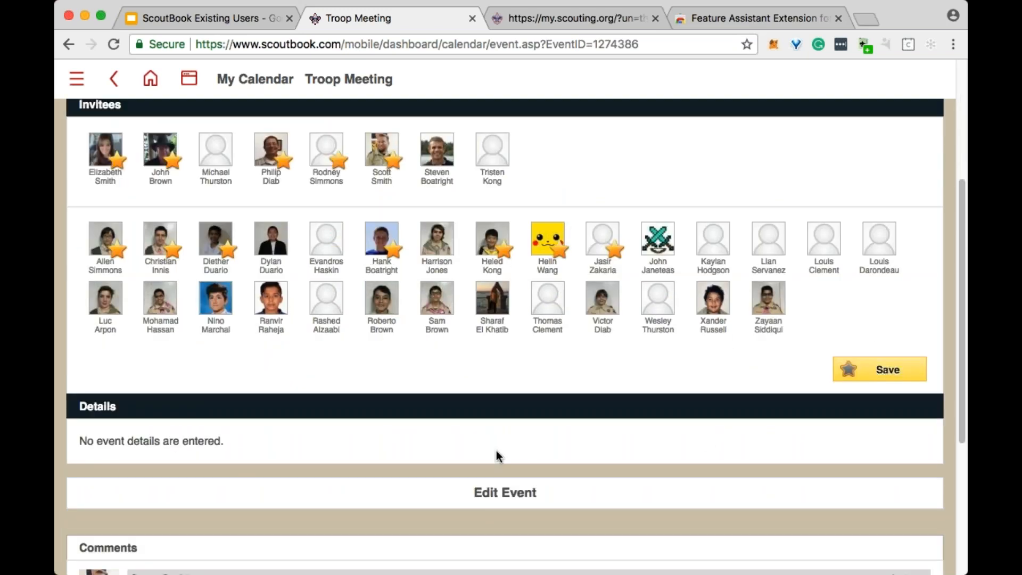
pyautogui.scroll(-1, 705, 438)
pyautogui.scroll(2, 705, 438)
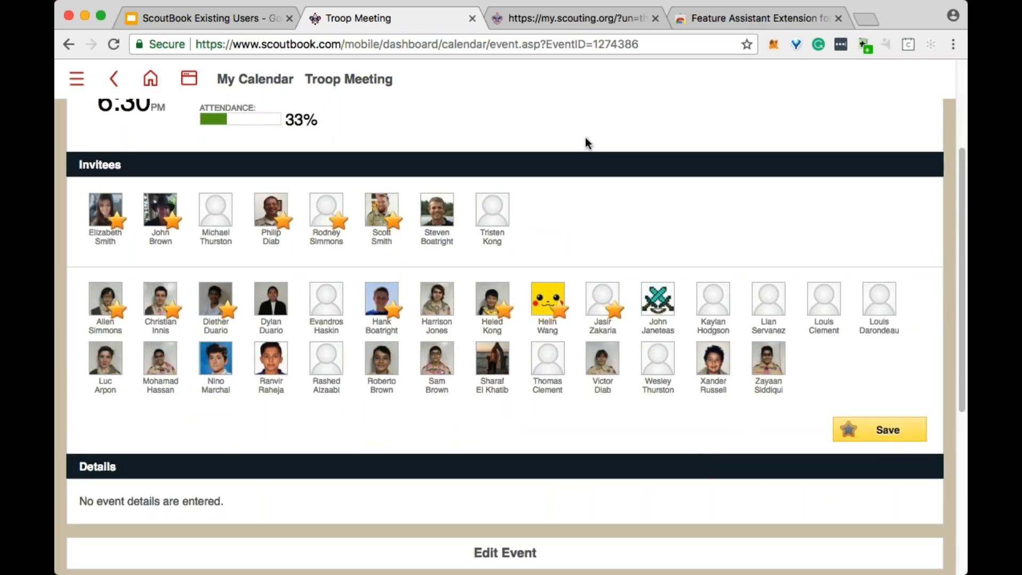
pyautogui.scroll(-1, 606, 187)
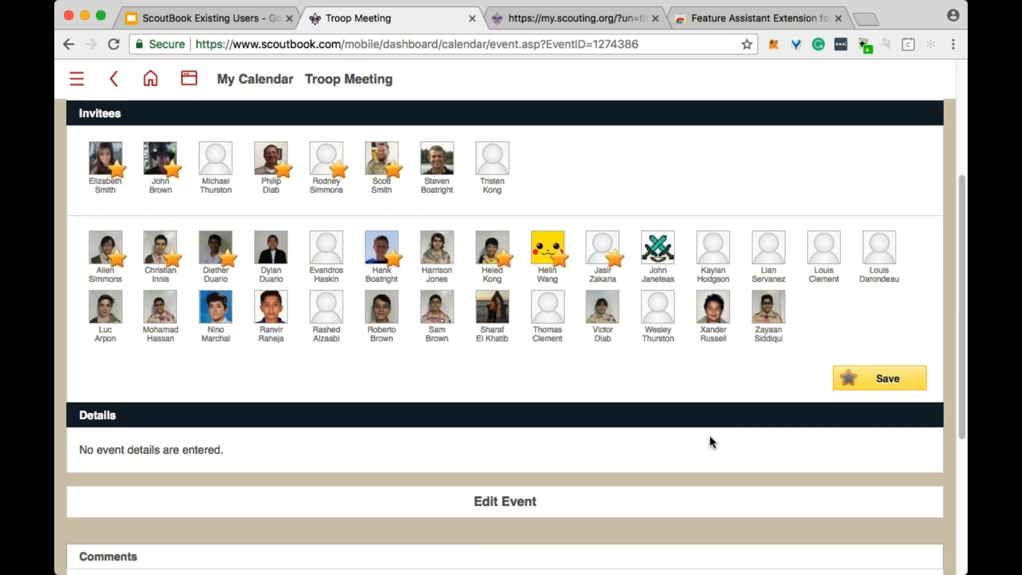
pyautogui.scroll(5, 710, 437)
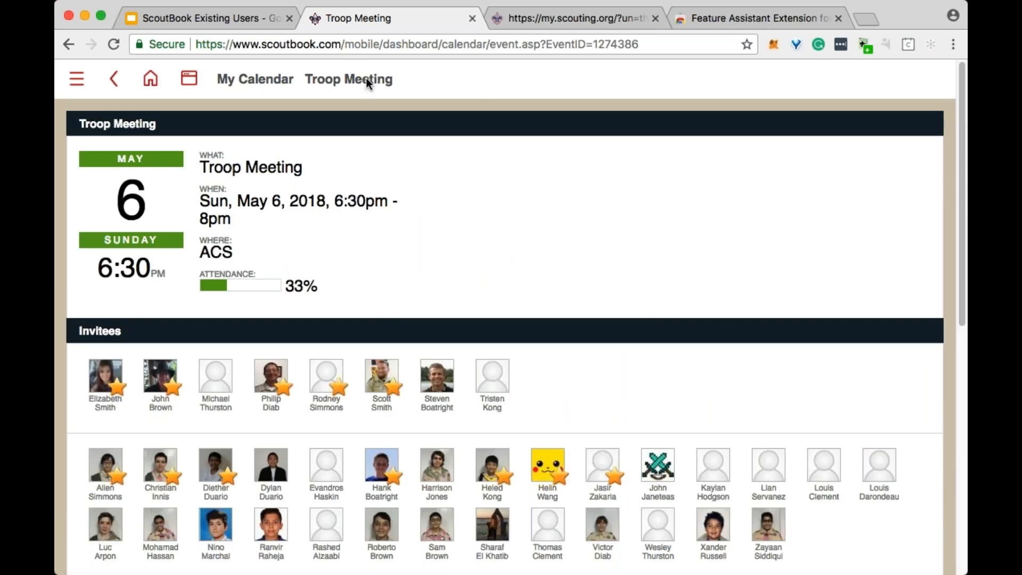
# - Go to the dashboard, open the Troop 36 unit page and bring up its Quick Entry actions
pyautogui.click(189, 84)
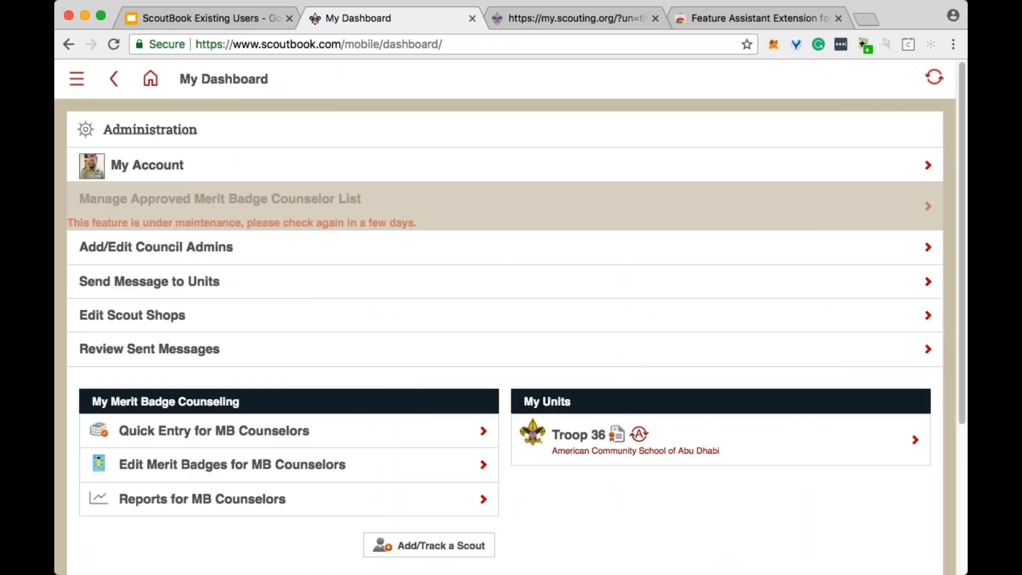
pyautogui.click(579, 436)
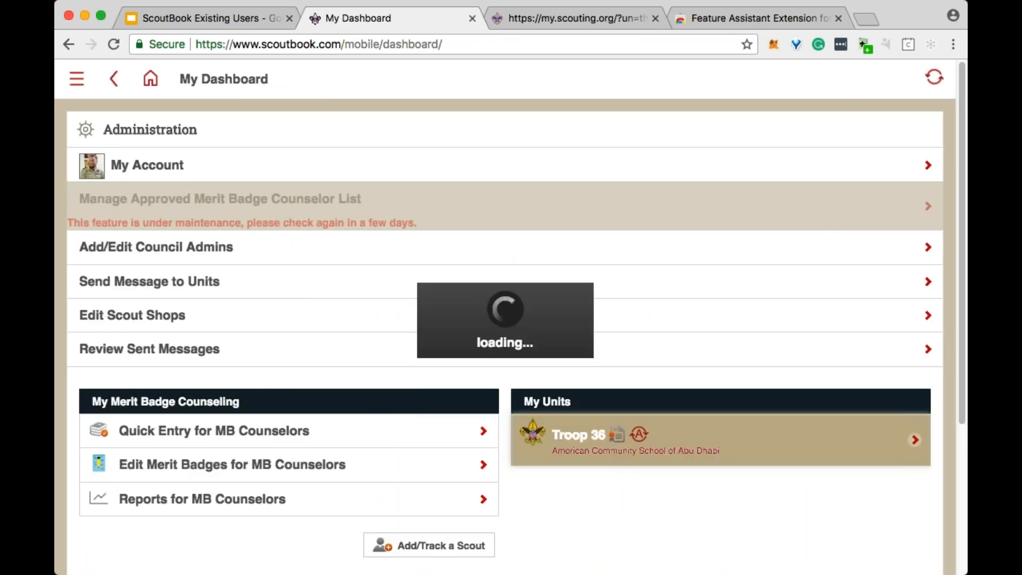
pyautogui.scroll(-7, 473, 370)
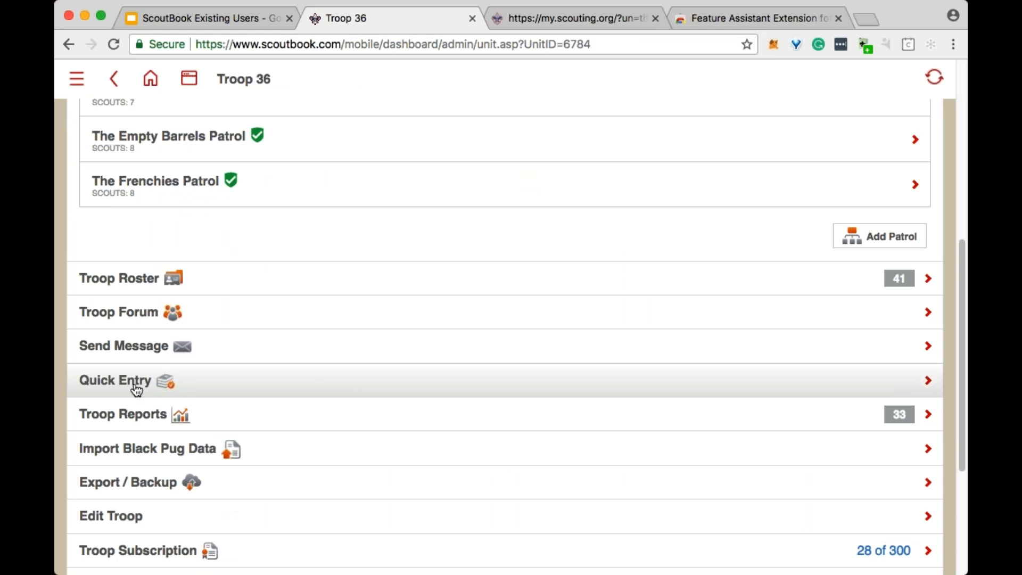
pyautogui.click(618, 394)
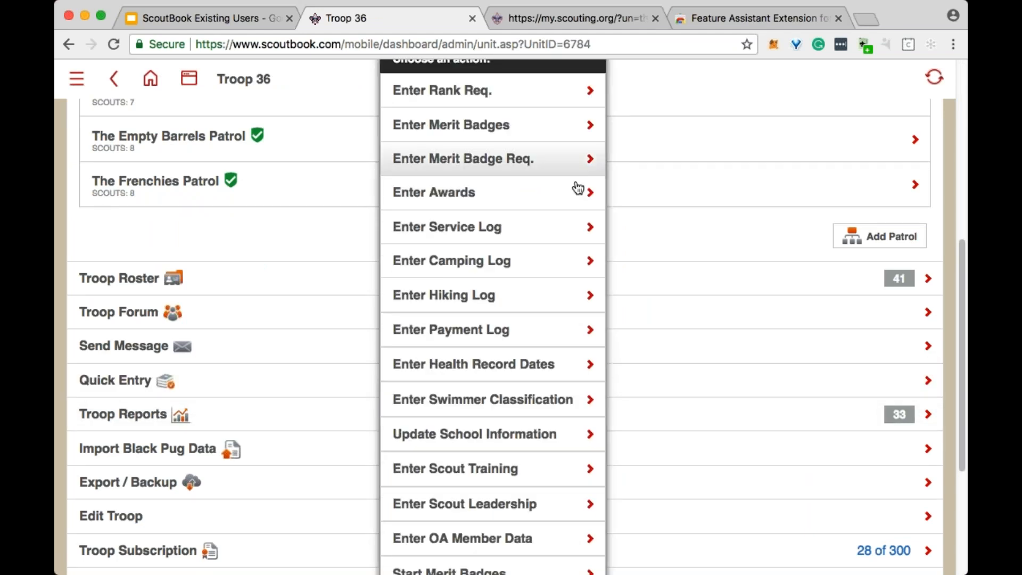
pyautogui.scroll(1, 578, 370)
pyautogui.scroll(3, 578, 371)
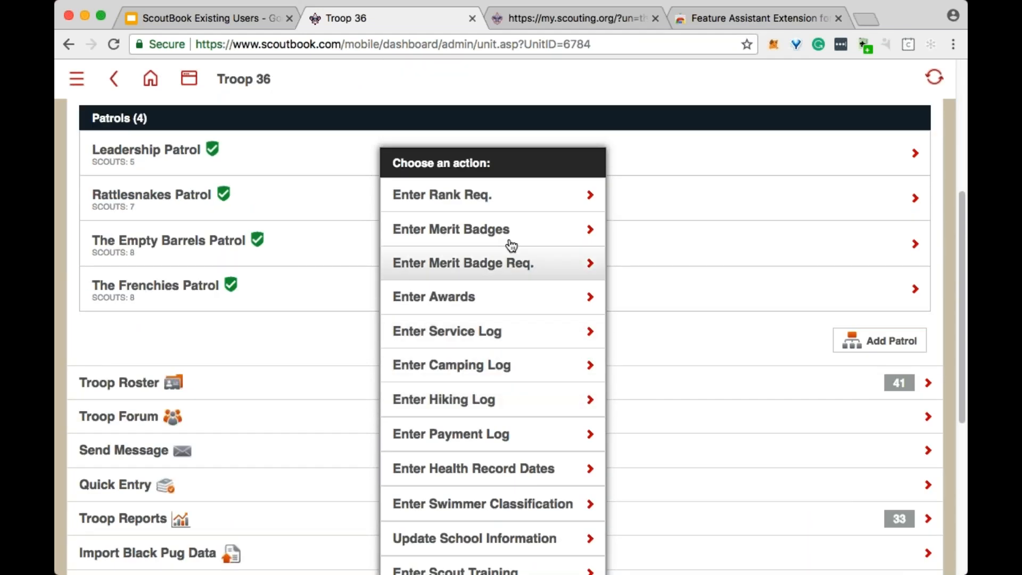
# - Open quick entry for rank requirements and choose the Scout rank
pyautogui.click(473, 198)
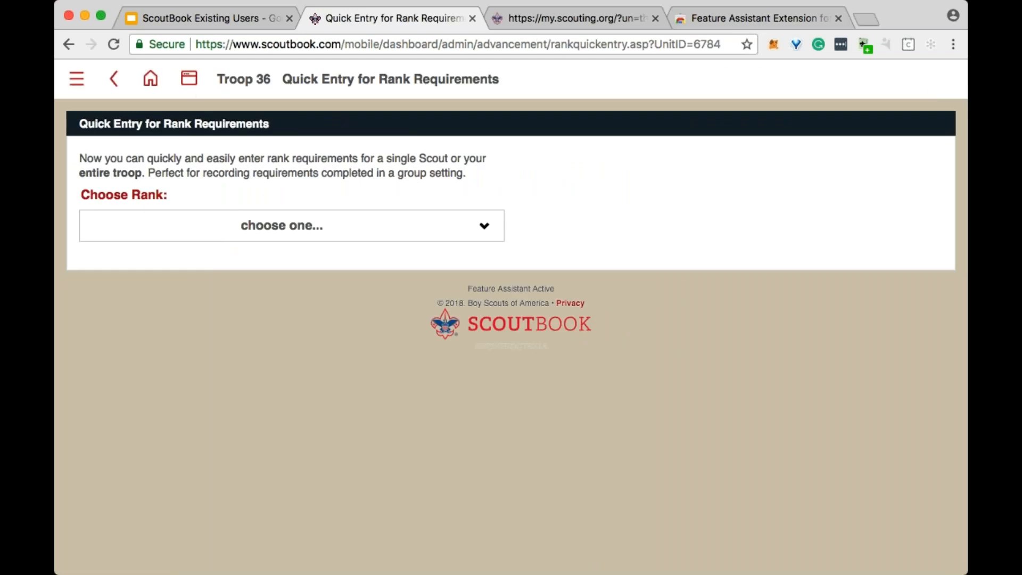
pyautogui.click(469, 226)
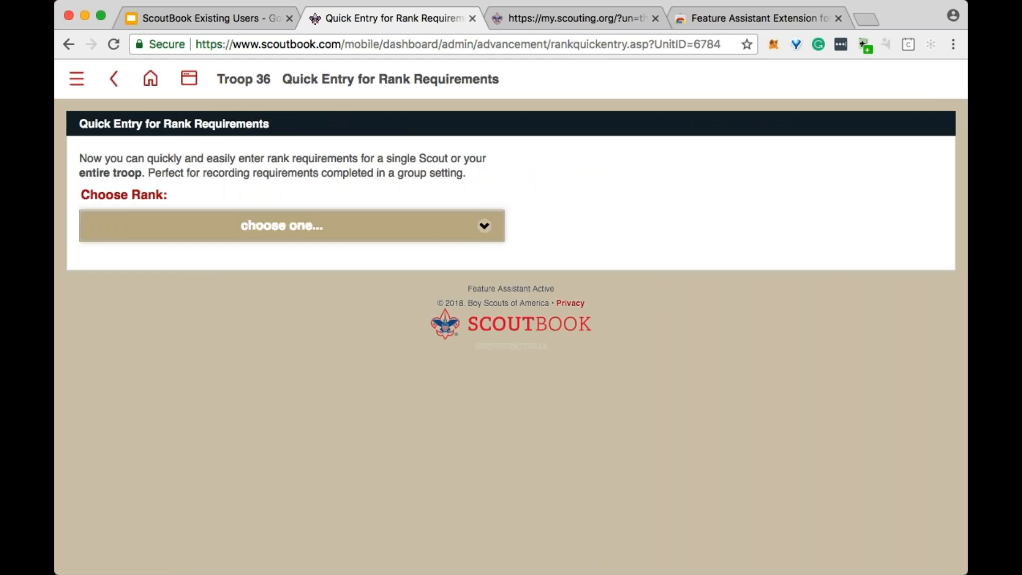
pyautogui.click(438, 232)
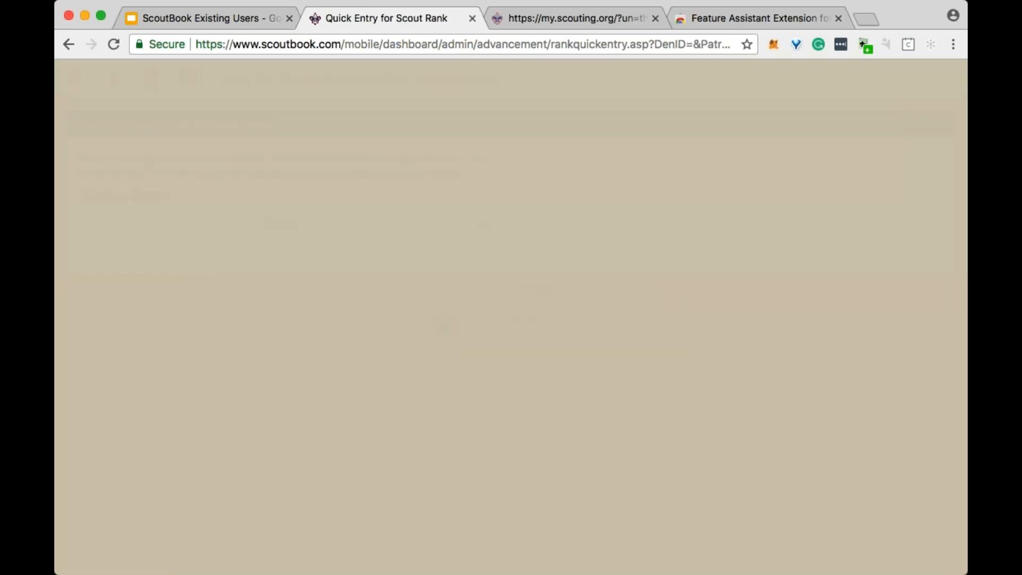
# - Select the first, second, third and fifth Scouts available for the 2016 requirements in the Troop 36 list
pyautogui.scroll(-2, 692, 237)
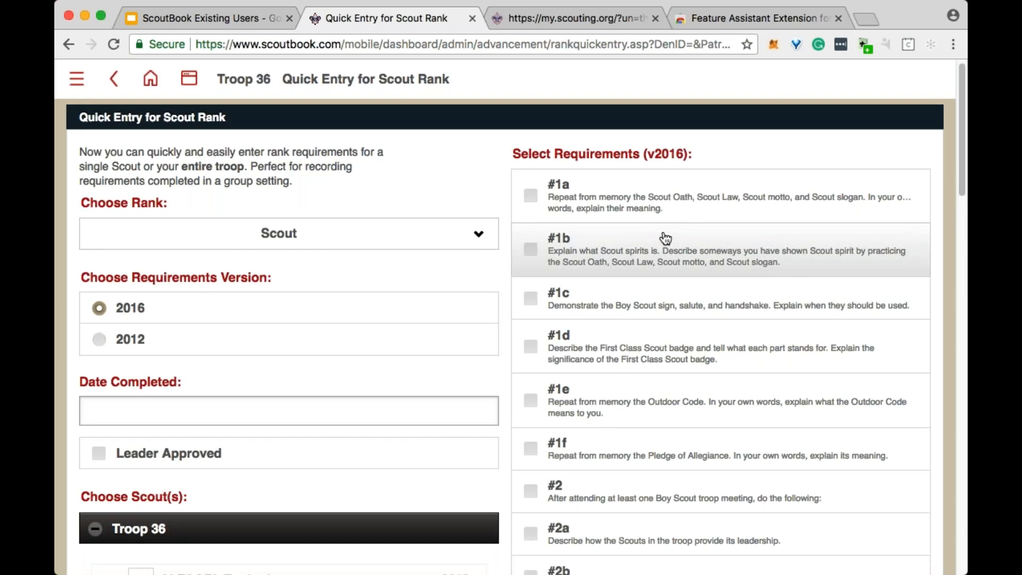
pyautogui.scroll(-5, 686, 235)
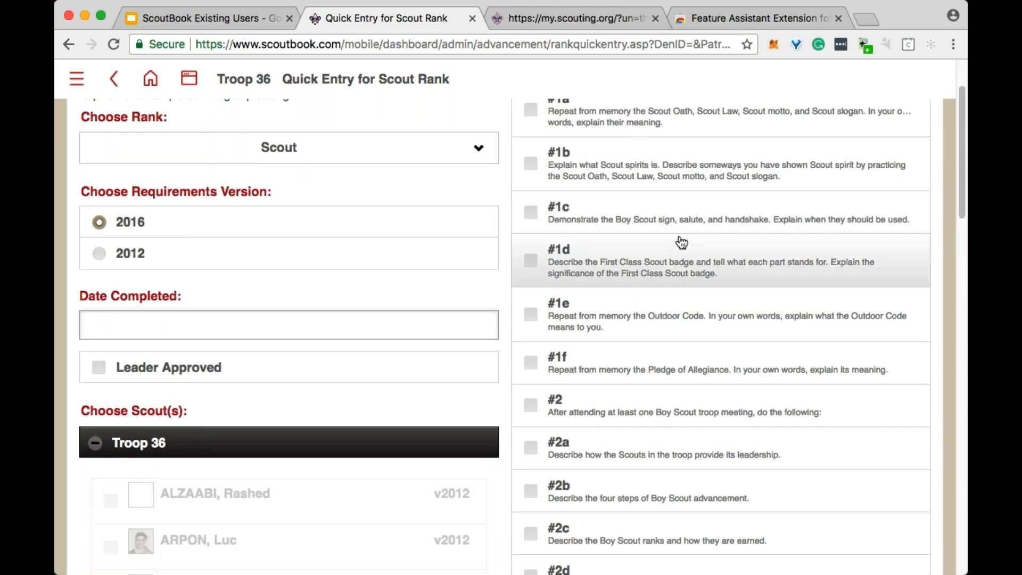
pyautogui.scroll(-5, 681, 244)
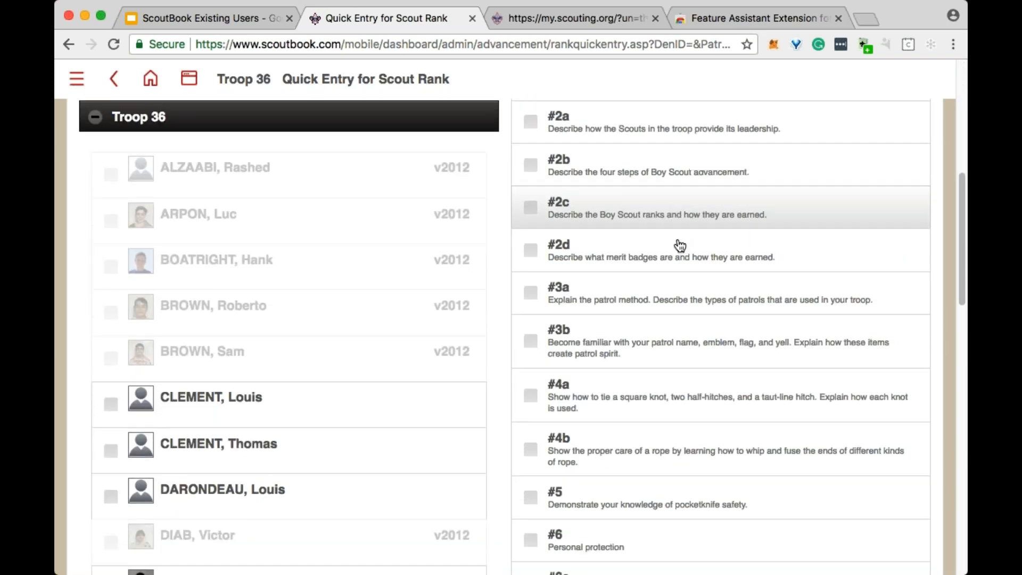
pyautogui.click(229, 358)
pyautogui.click(237, 408)
pyautogui.click(238, 448)
pyautogui.scroll(-3, 238, 448)
pyautogui.click(285, 381)
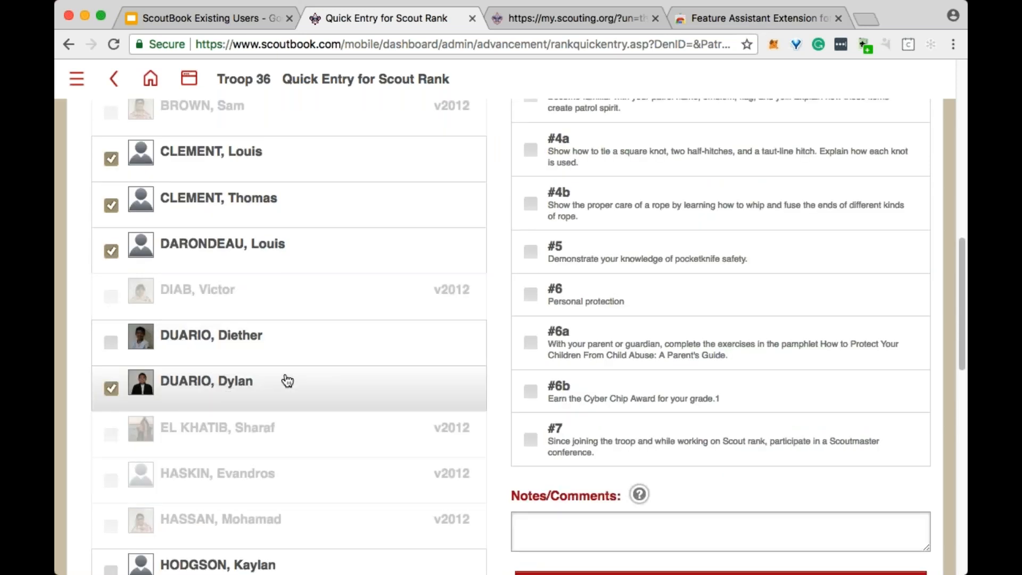
# - Select Scout rank requirements #1a, #1b, #1c, #1d, #1e and #1f as the completed ones
pyautogui.scroll(15, 678, 251)
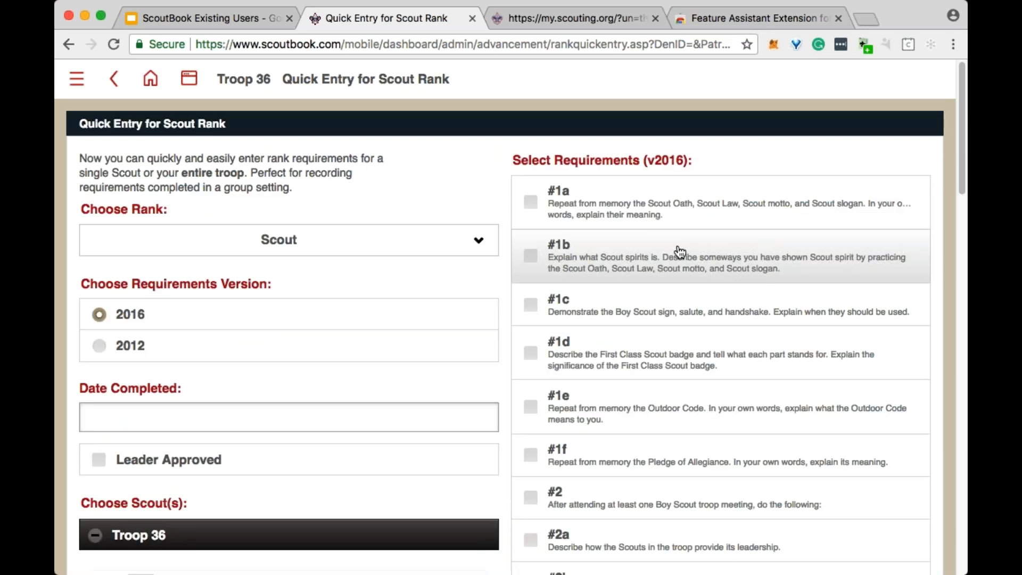
pyautogui.click(531, 202)
pyautogui.click(533, 256)
pyautogui.click(532, 306)
pyautogui.click(531, 353)
pyautogui.click(532, 407)
pyautogui.click(531, 454)
pyautogui.scroll(-1, 721, 341)
pyautogui.scroll(-15, 826, 217)
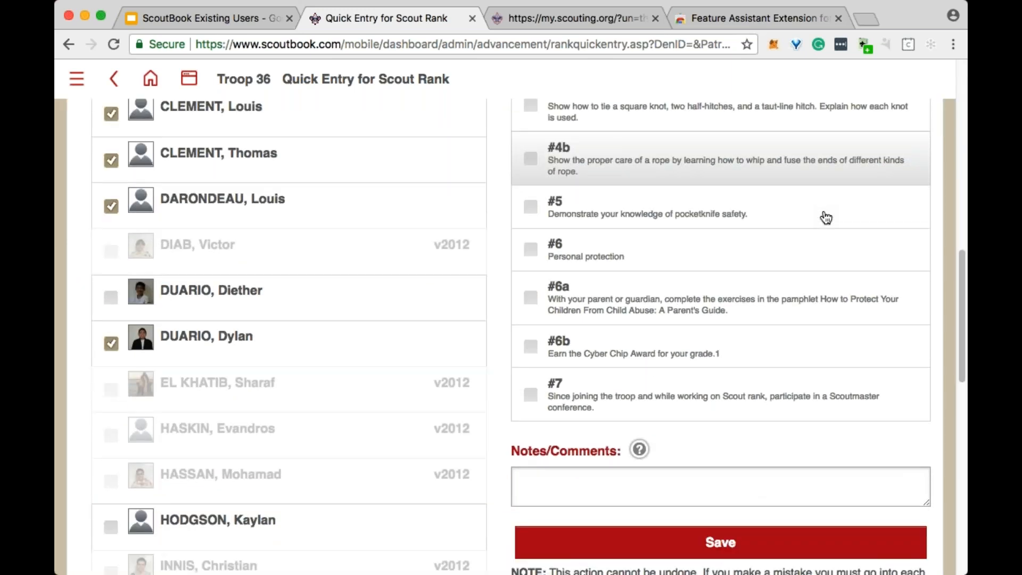
pyautogui.click(727, 442)
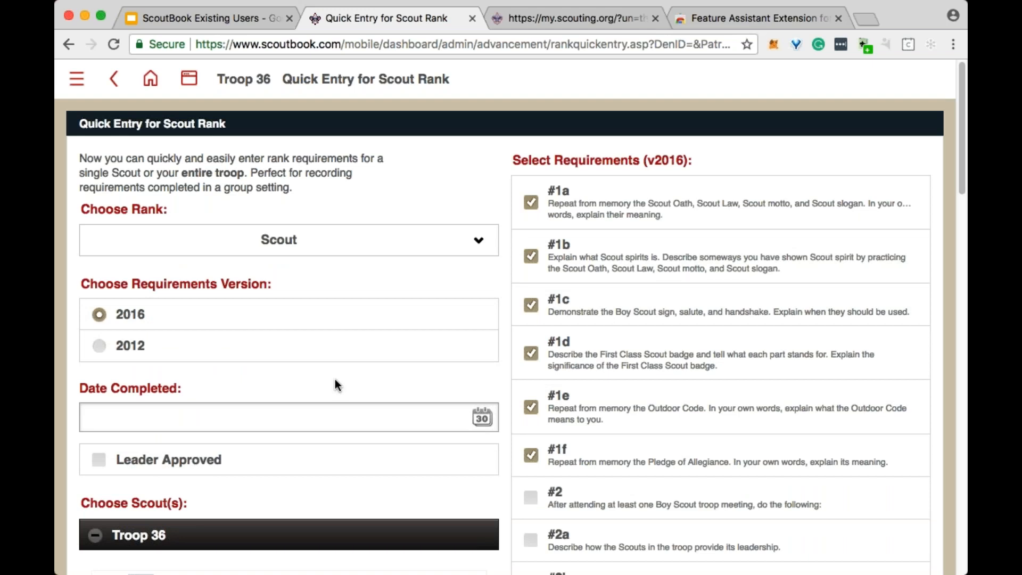
# - Mark the quick entry as Leader Approved and set its completion date to 06/03/2018, checking the form through to the save option
pyautogui.click(190, 460)
pyautogui.click(377, 421)
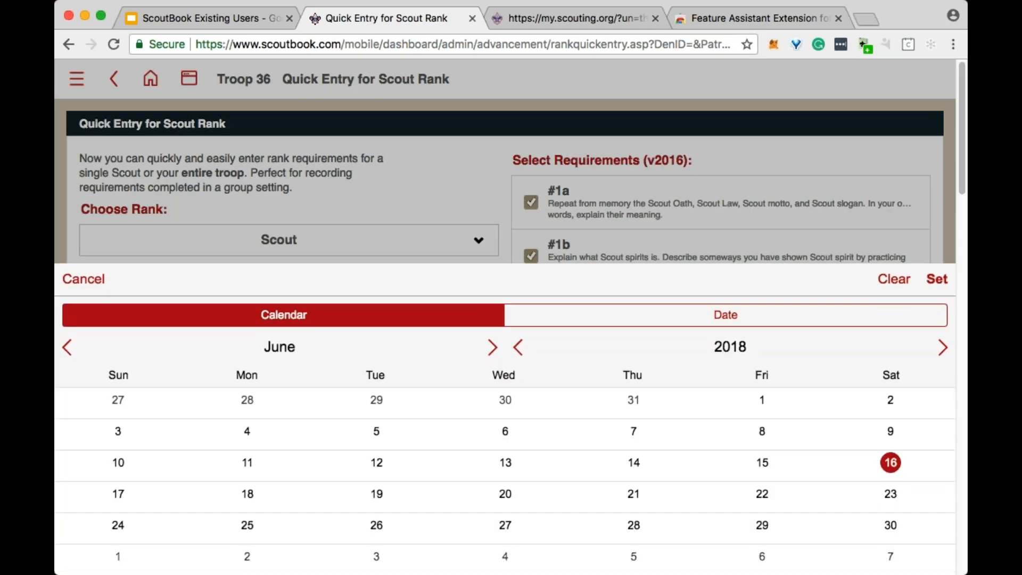
pyautogui.click(160, 445)
pyautogui.click(501, 269)
pyautogui.scroll(-15, 599, 318)
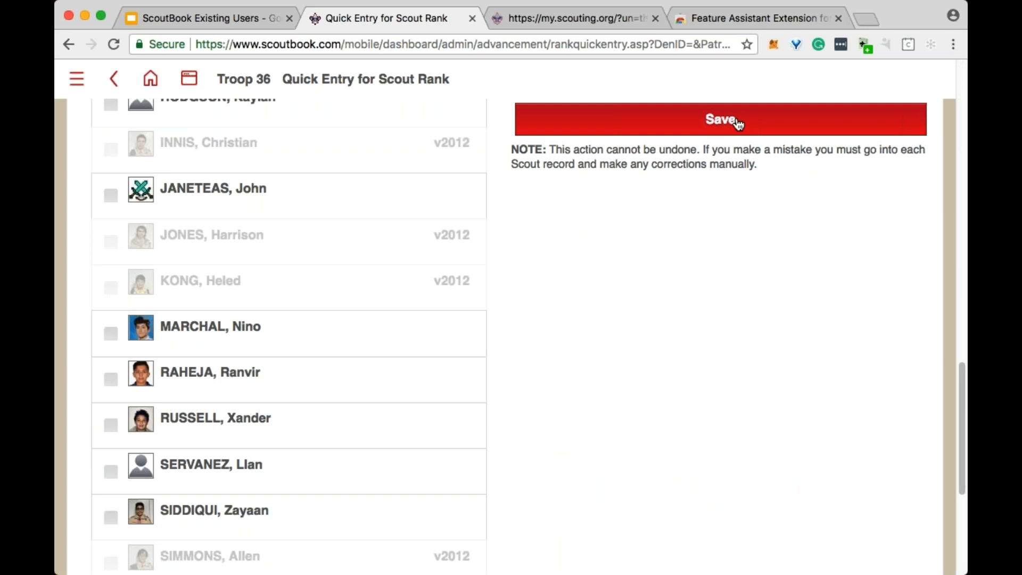
pyautogui.scroll(2, 293, 324)
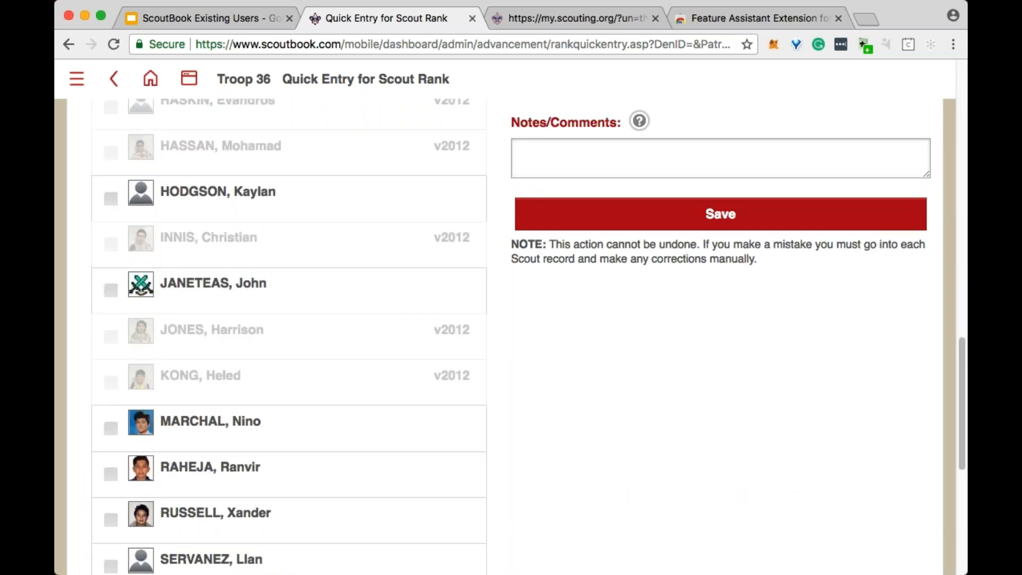
pyautogui.scroll(5, 367, 254)
pyautogui.scroll(2, 367, 254)
pyautogui.scroll(7, 178, 242)
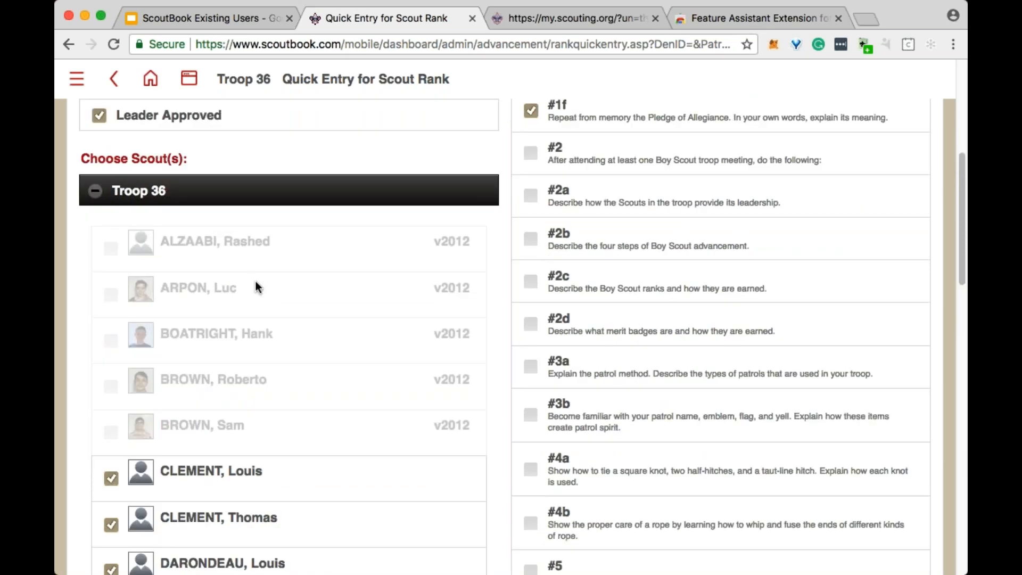
pyautogui.scroll(6, 256, 282)
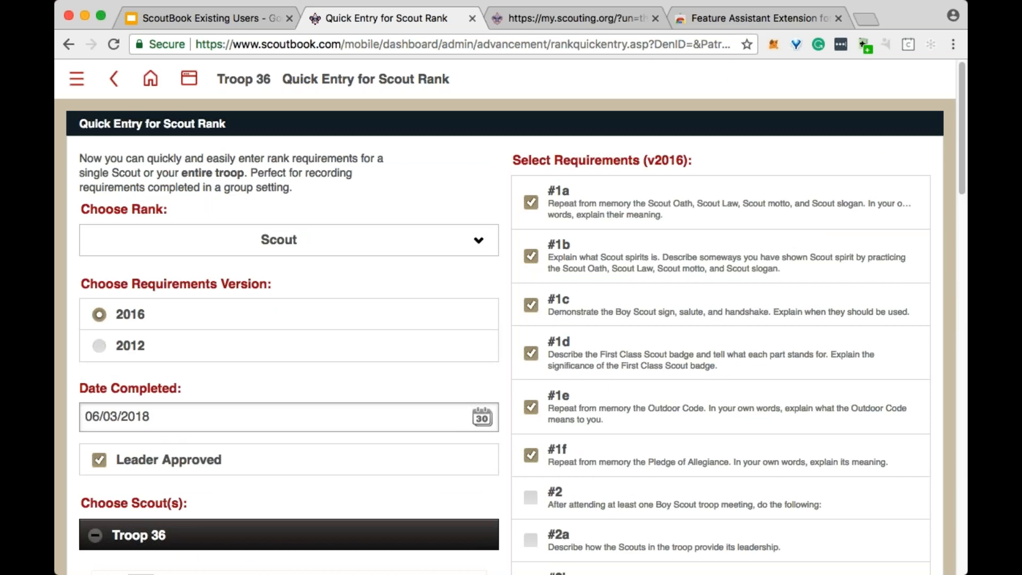
# - Return to the Troop 36 unit page and open its Send Message page
pyautogui.click(246, 81)
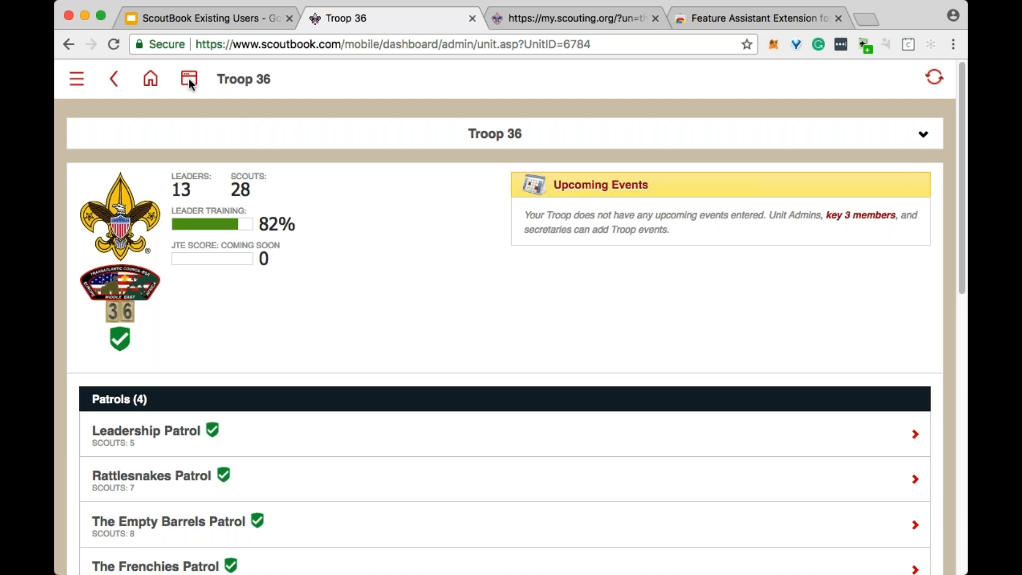
pyautogui.scroll(-5, 391, 280)
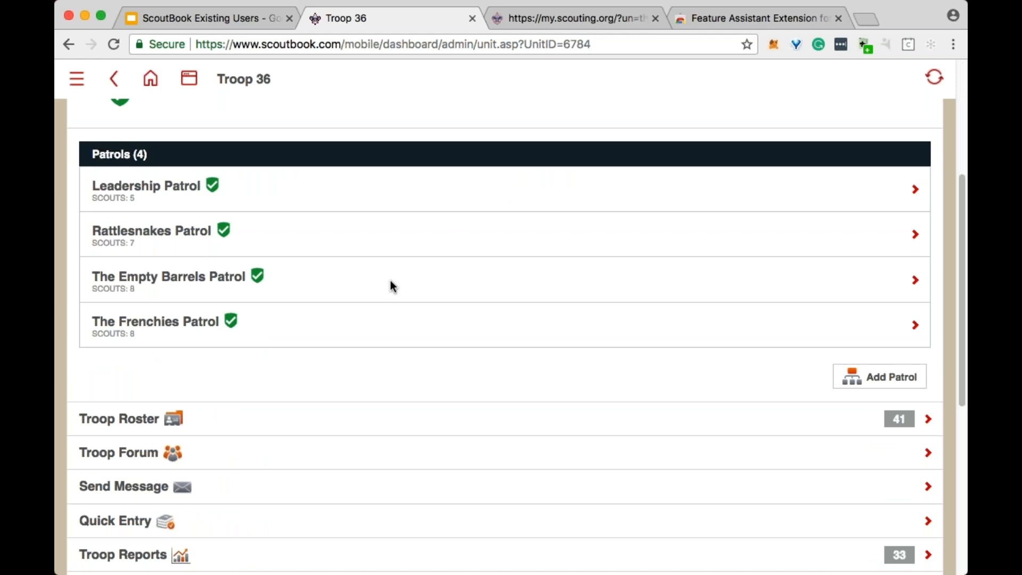
pyautogui.scroll(5, 391, 281)
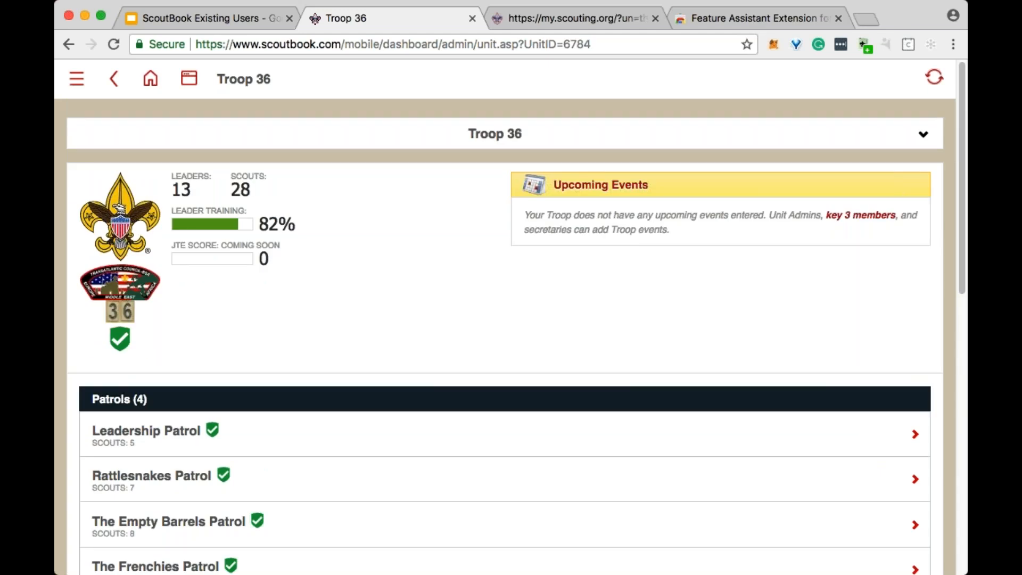
pyautogui.scroll(-6, 392, 258)
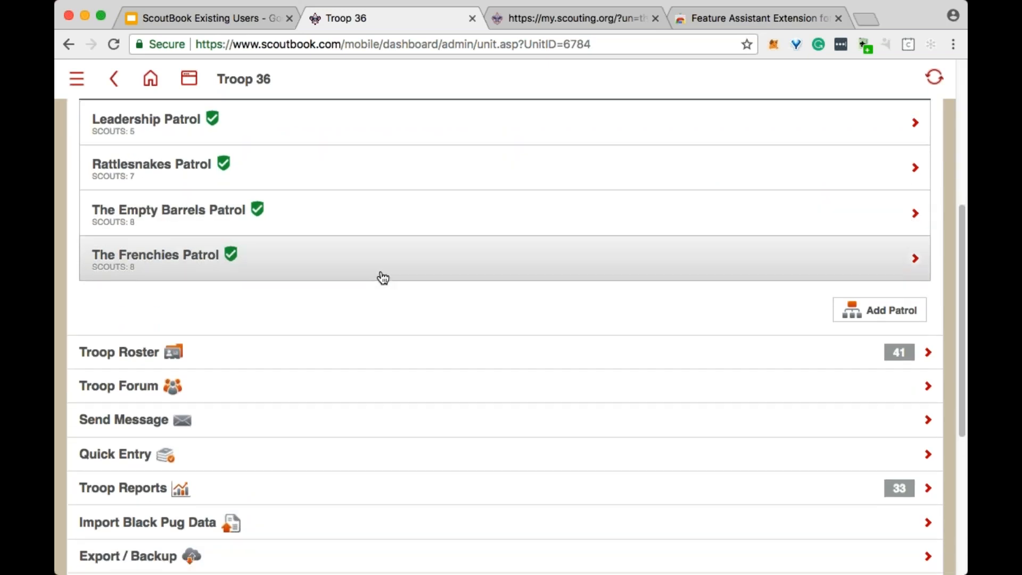
pyautogui.click(213, 434)
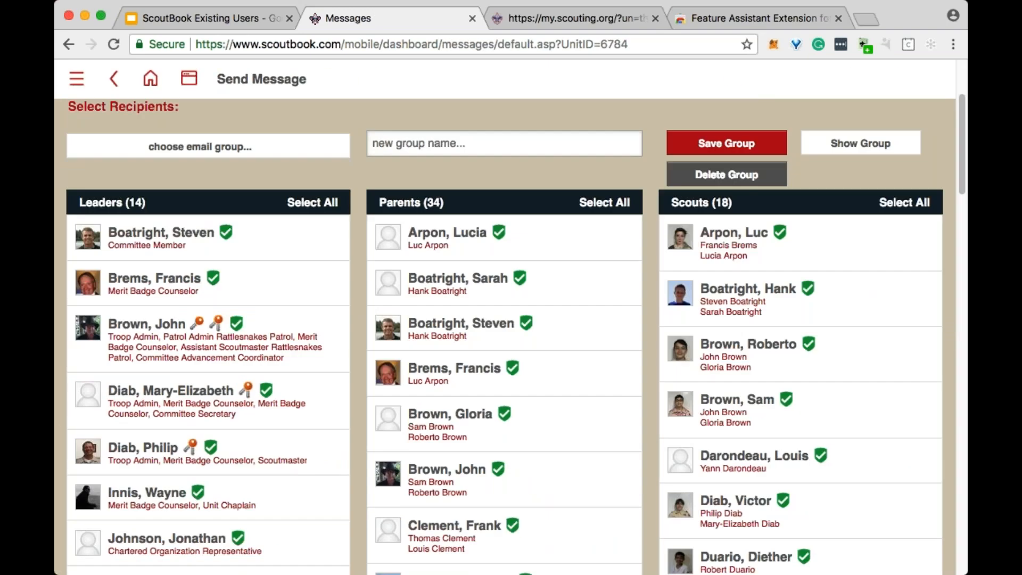
# - Review the recipients and email options of the message form, and open and dismiss the file attachment chooser
pyautogui.scroll(-15, 408, 292)
pyautogui.scroll(-15, 408, 293)
pyautogui.scroll(3, 410, 296)
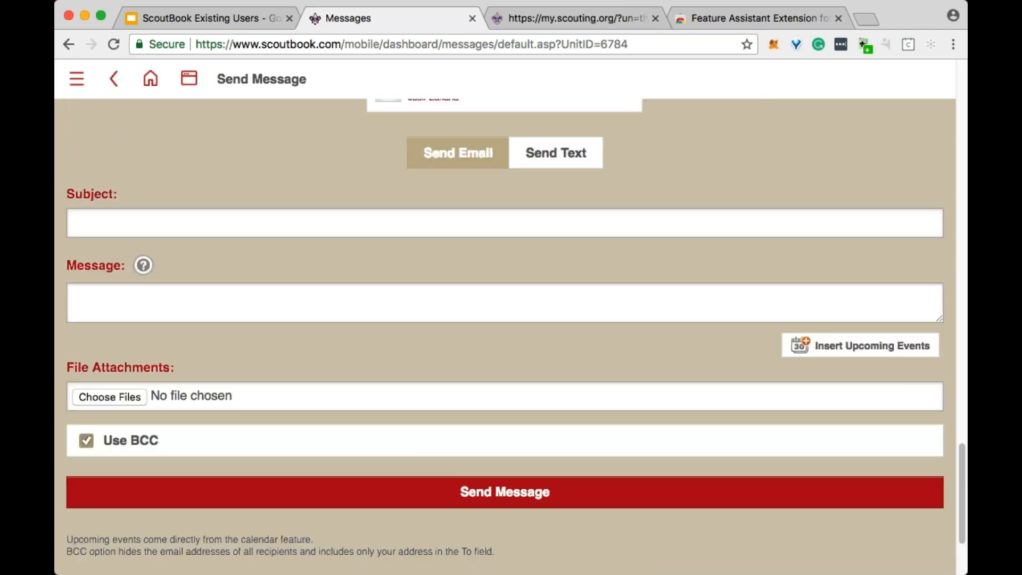
pyautogui.click(116, 396)
pyautogui.click(855, 420)
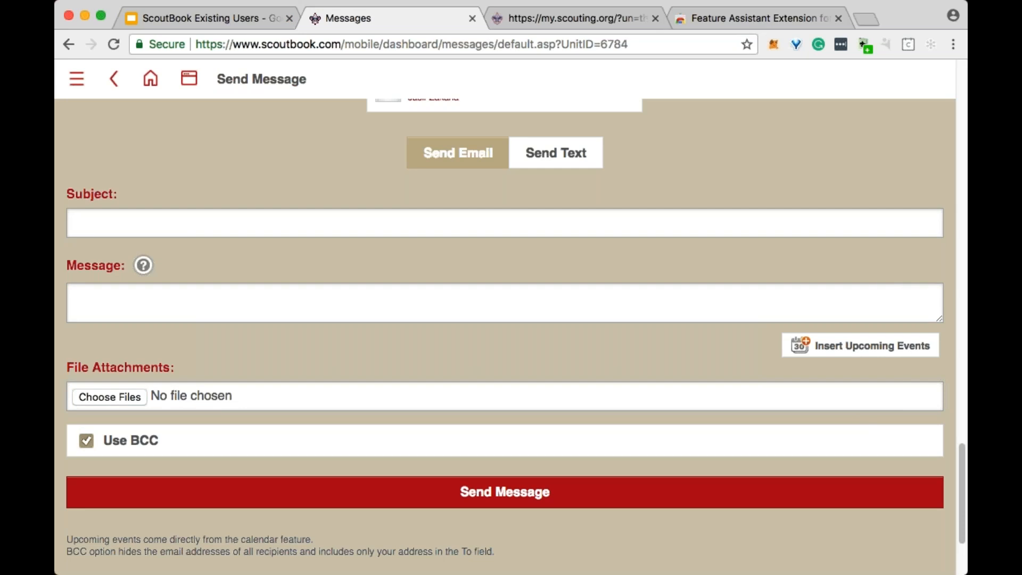
# - Leave the message form for the Scoutbook home page and open the Forums
pyautogui.scroll(10, 882, 287)
pyautogui.click(150, 80)
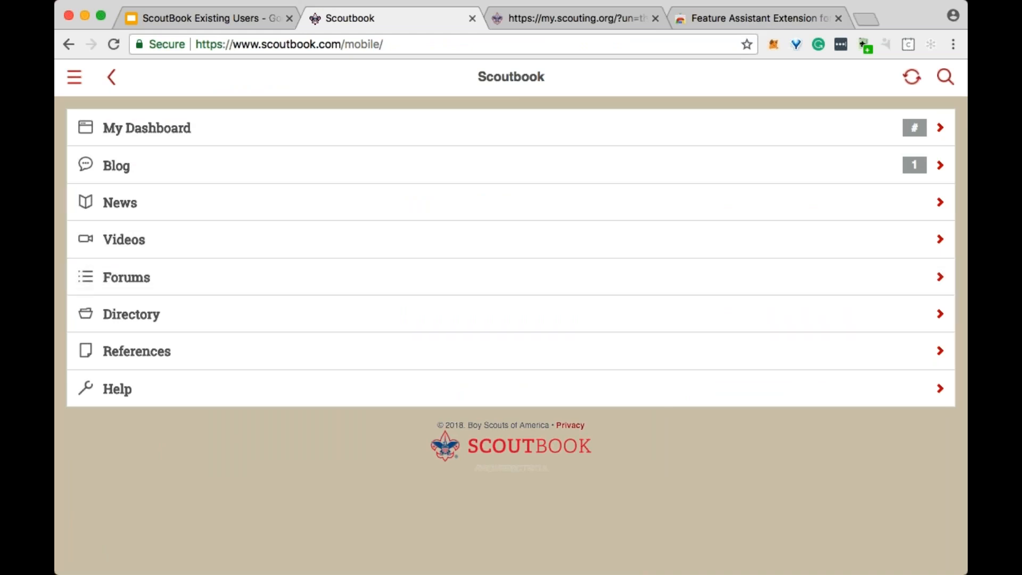
pyautogui.click(171, 282)
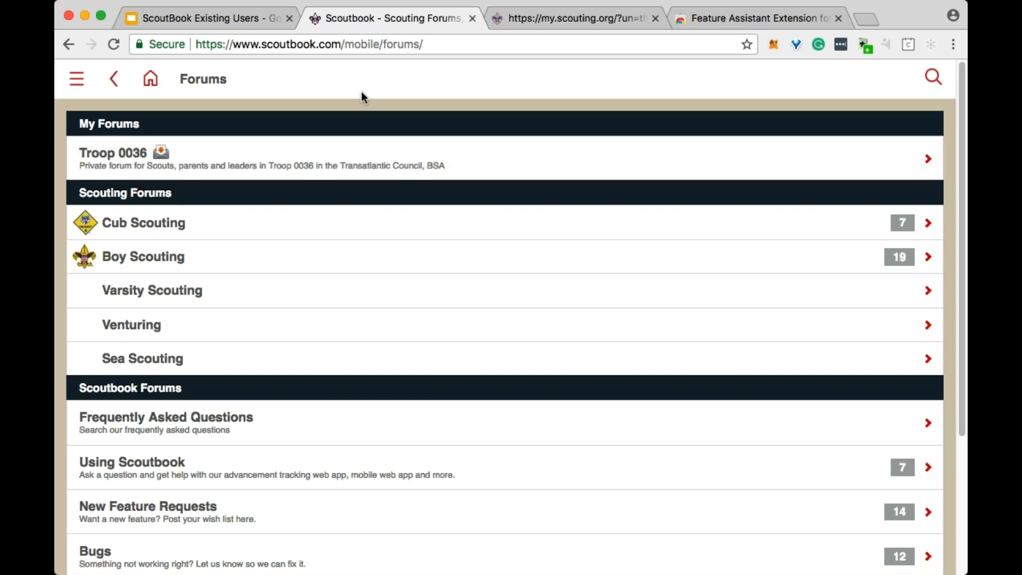
pyautogui.hotkey('ctrl', 'shift', 'Tab')
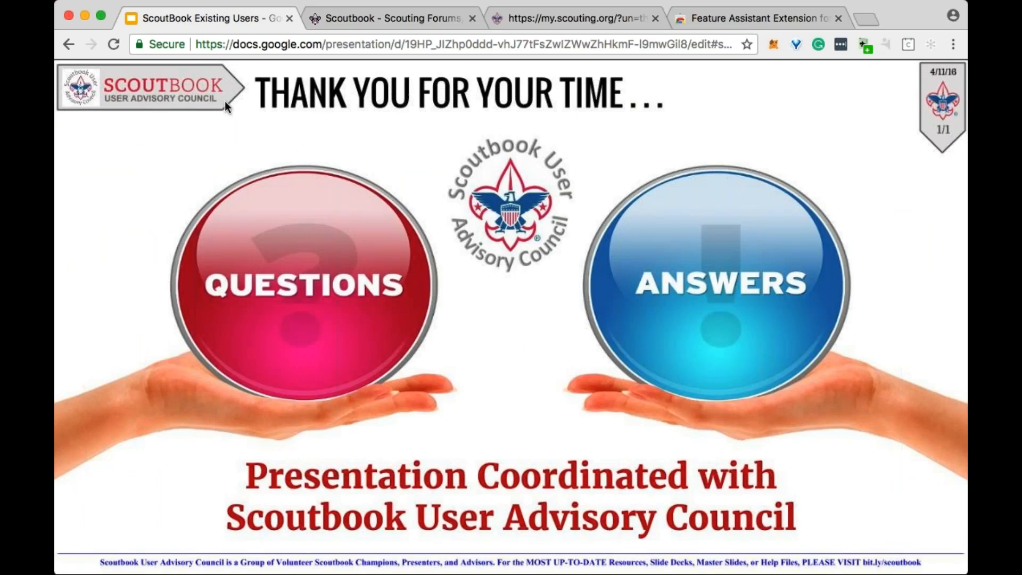
pyautogui.click(398, 15)
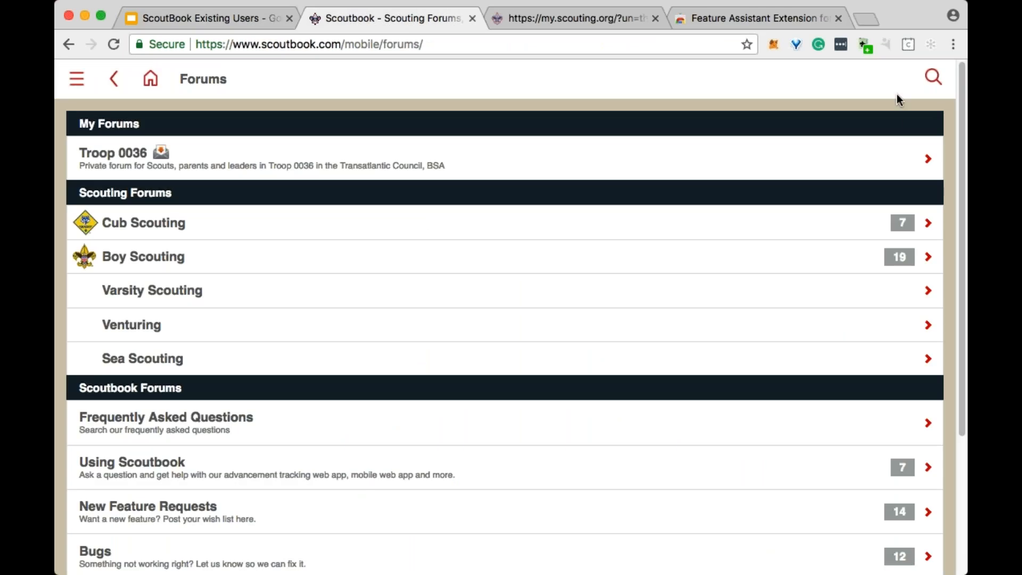
# - Search all forums for "SUAC"
pyautogui.click(933, 79)
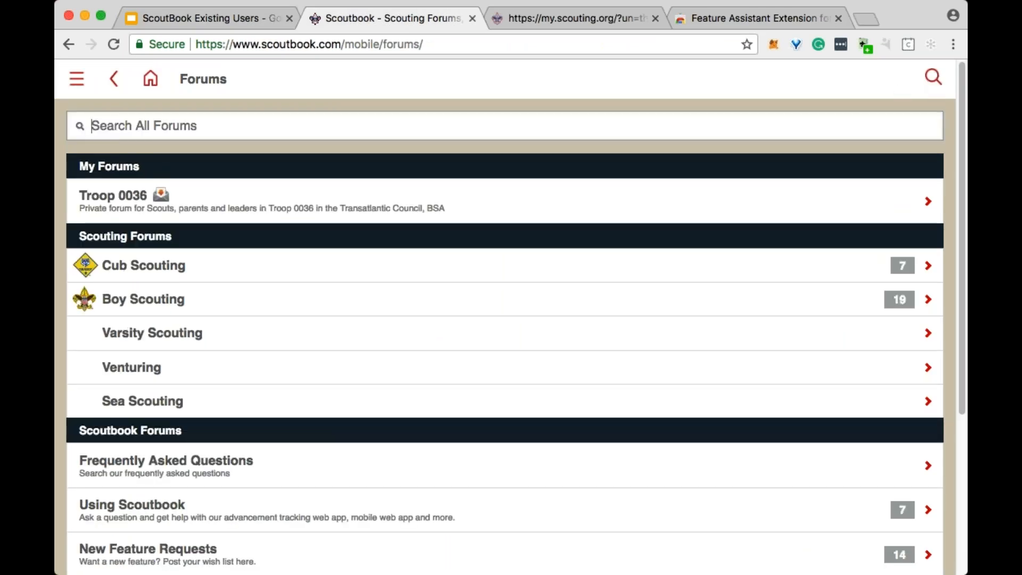
pyautogui.click(933, 79)
pyautogui.click(934, 78)
pyautogui.click(293, 130)
pyautogui.write('SUAC')
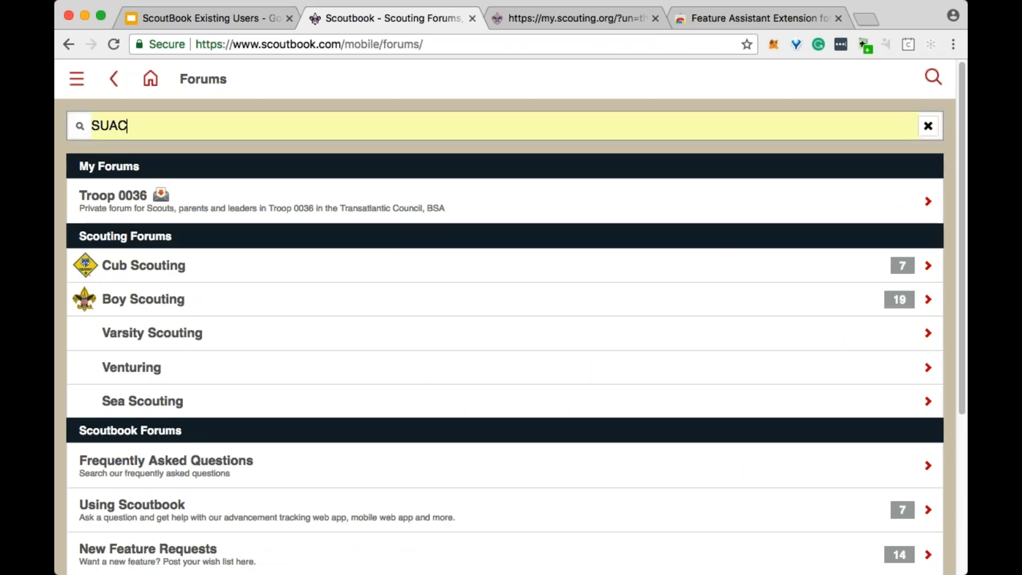
pyautogui.press('Return')
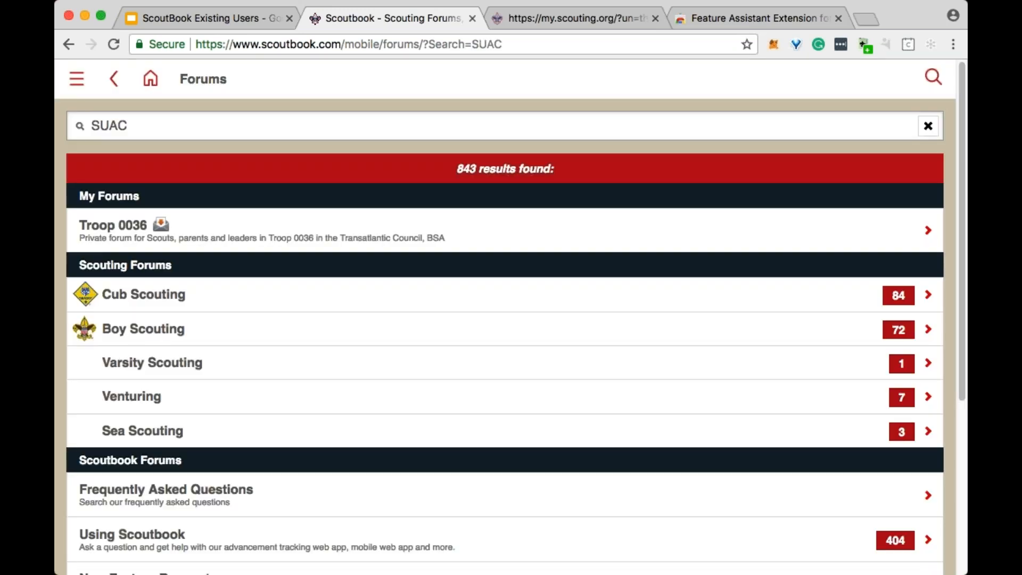
# - Open the Using Scoutbook search results and the "SUAC Scoutbook FAQ and Resources Table of Contents" thread
pyautogui.scroll(-1, 520, 268)
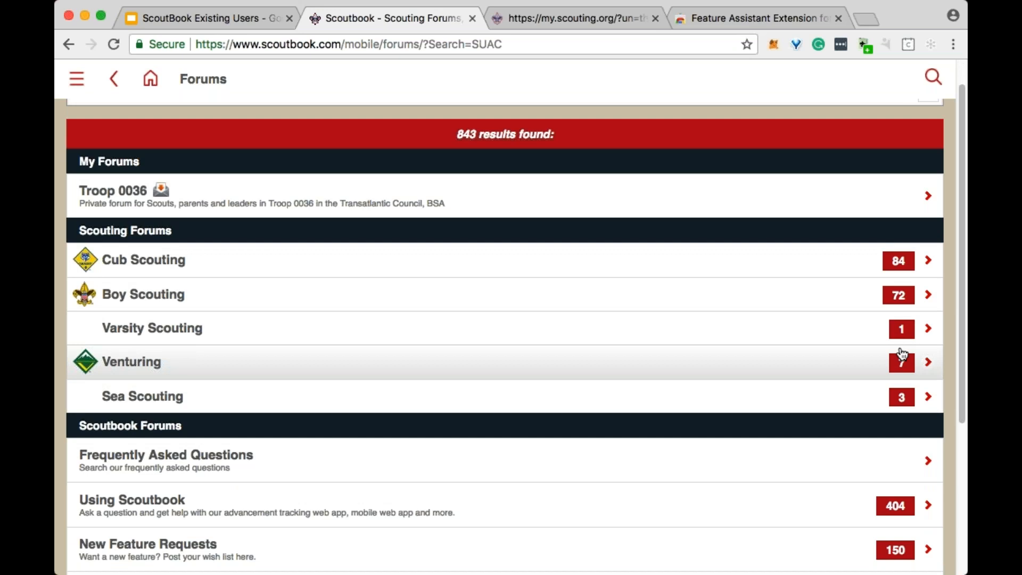
pyautogui.click(217, 514)
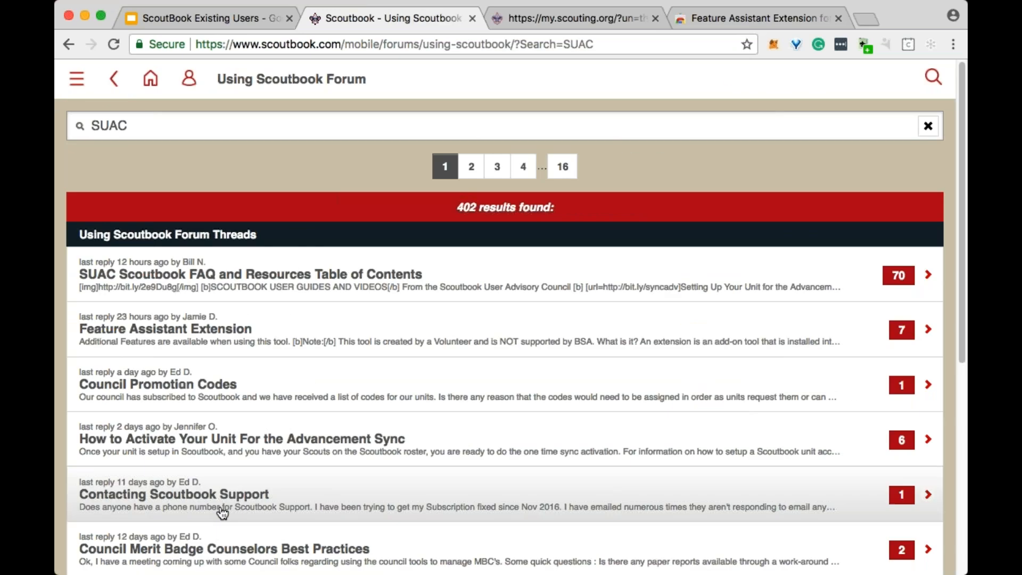
pyautogui.click(300, 280)
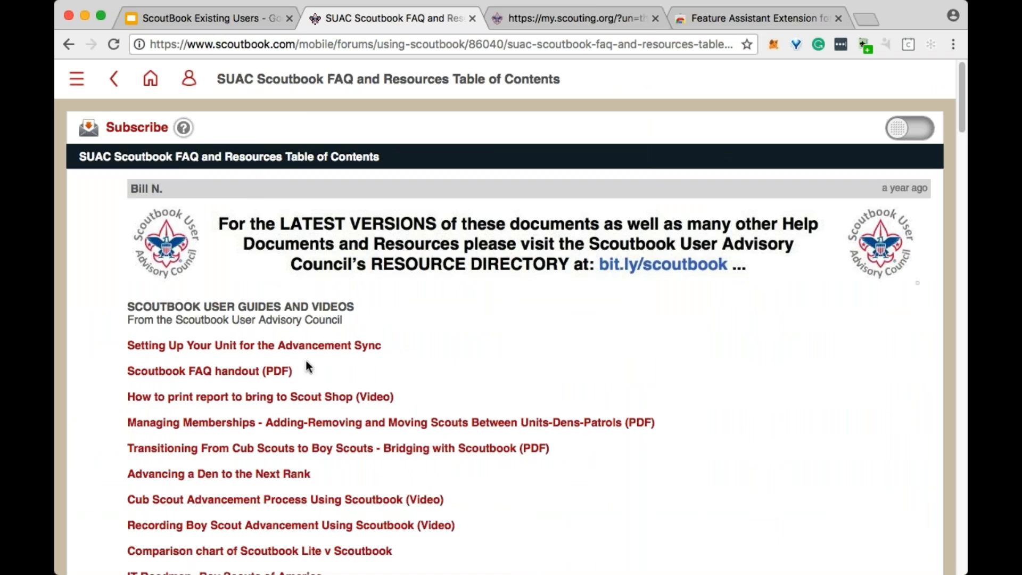
# - Look through the resource list and open the "03G(d) -- Advancing a Den to the Next Rank" article in the introduction section to read it
pyautogui.scroll(-2, 433, 367)
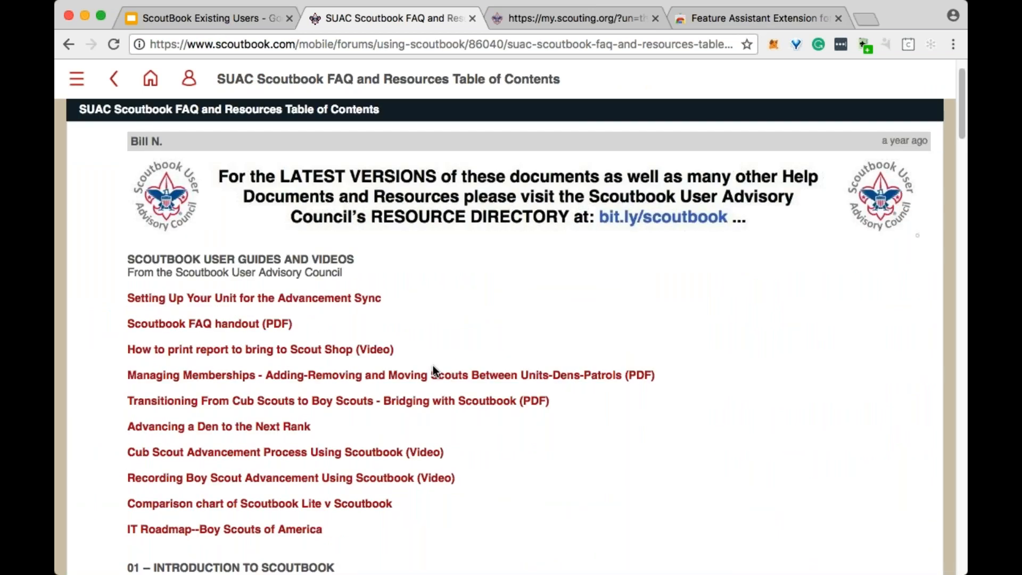
pyautogui.scroll(-1, 433, 367)
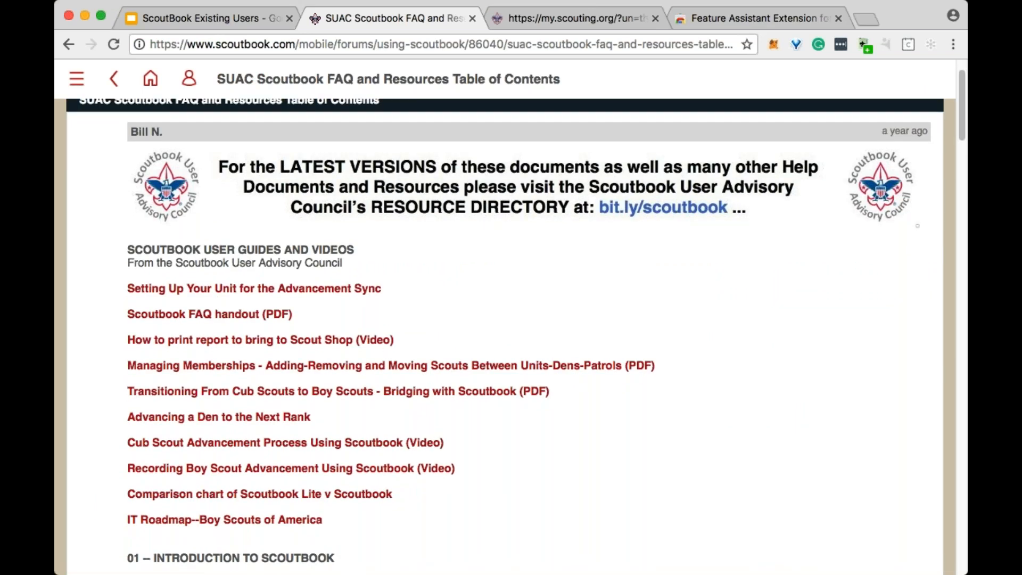
pyautogui.scroll(-8, 450, 368)
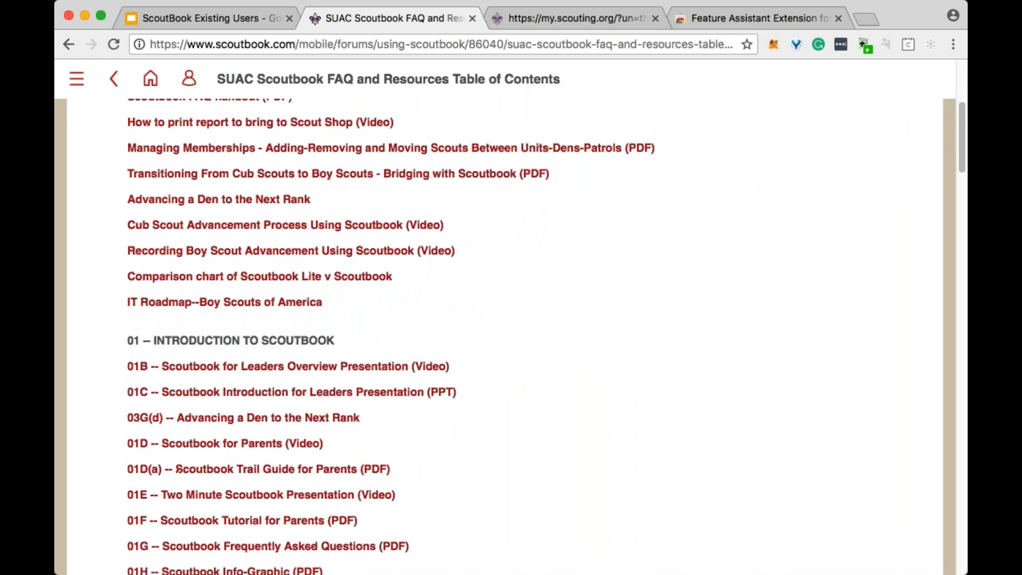
pyautogui.scroll(-6, 511, 336)
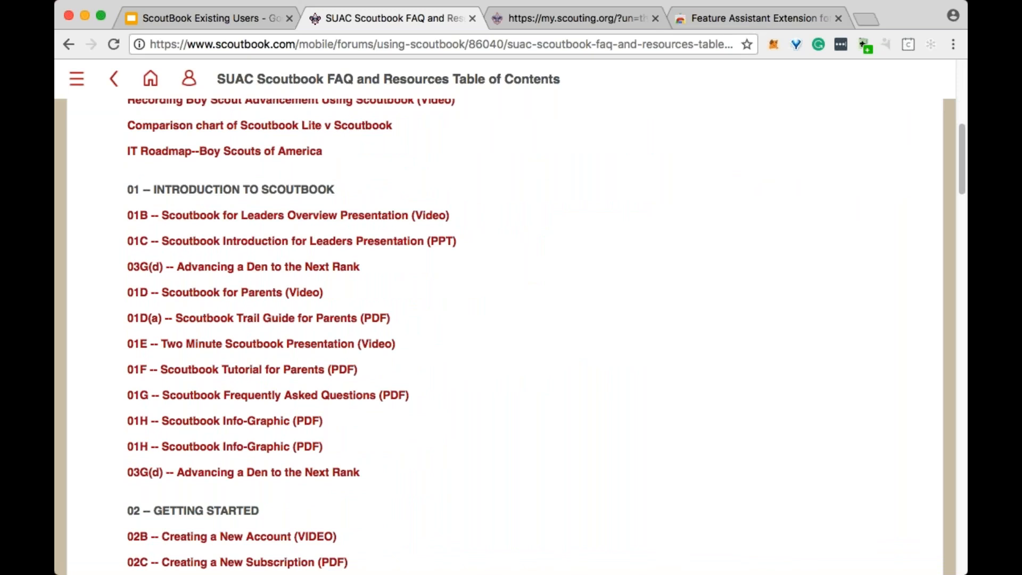
pyautogui.click(266, 479)
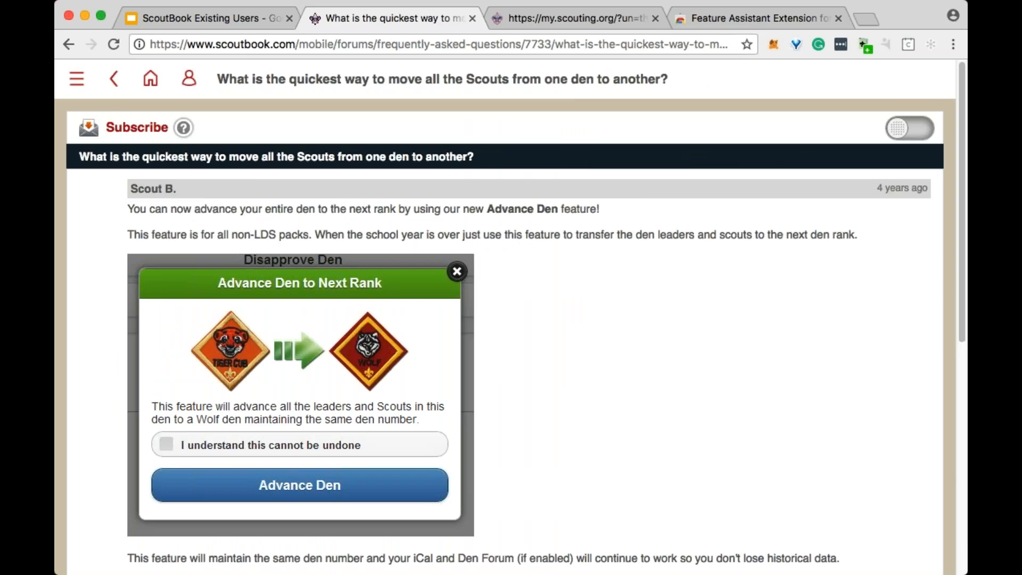
pyautogui.scroll(-5, 567, 322)
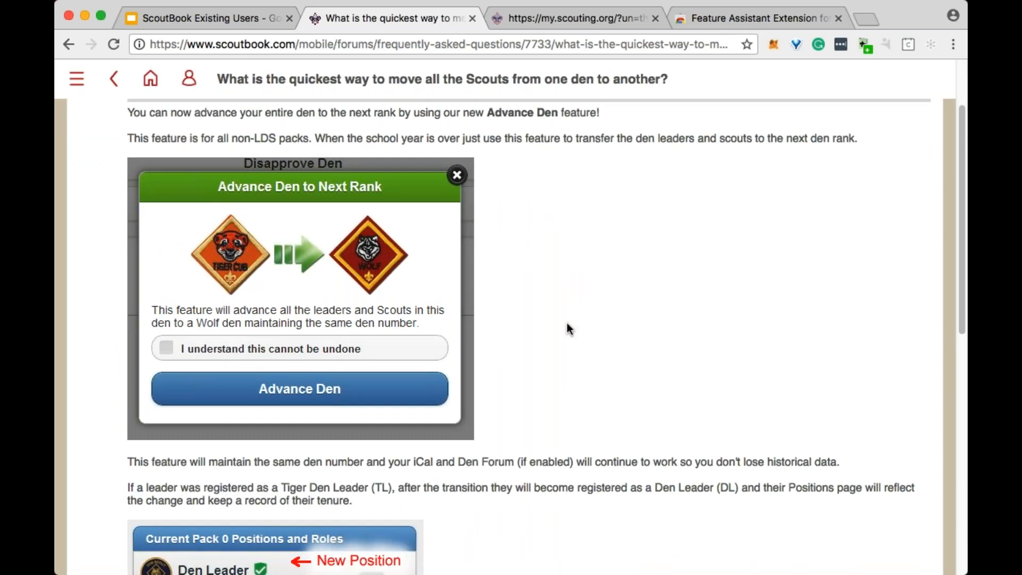
# - Read the rest of the den advancement article and its reply, and return to the SUAC table of contents
pyautogui.scroll(-7, 505, 335)
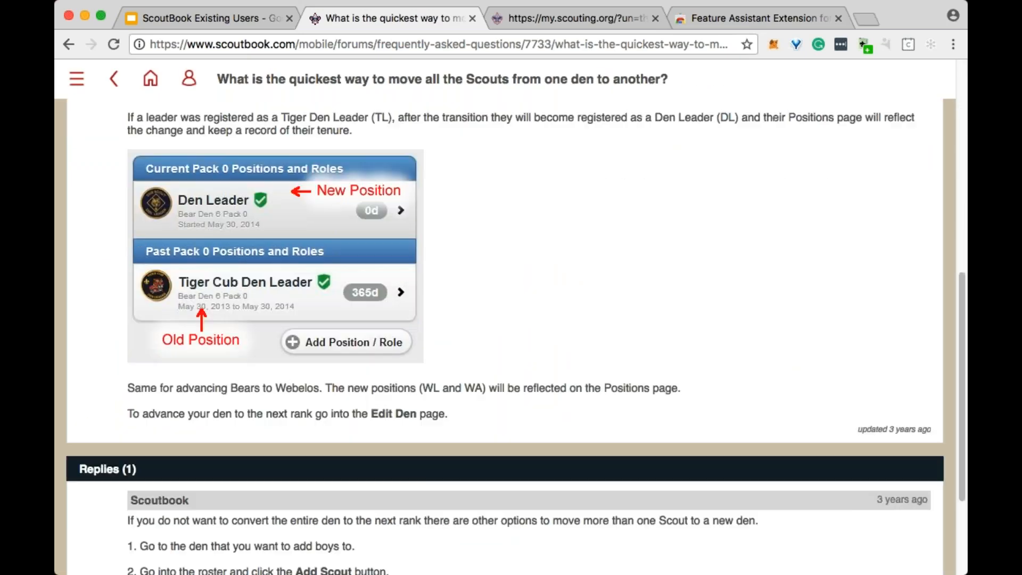
pyautogui.scroll(-1, 504, 336)
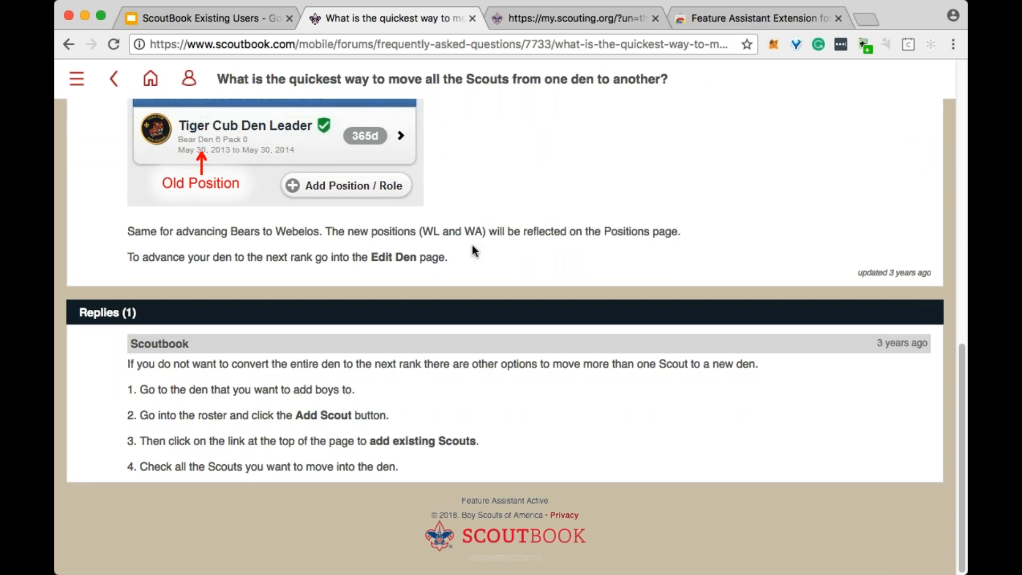
pyautogui.click(69, 44)
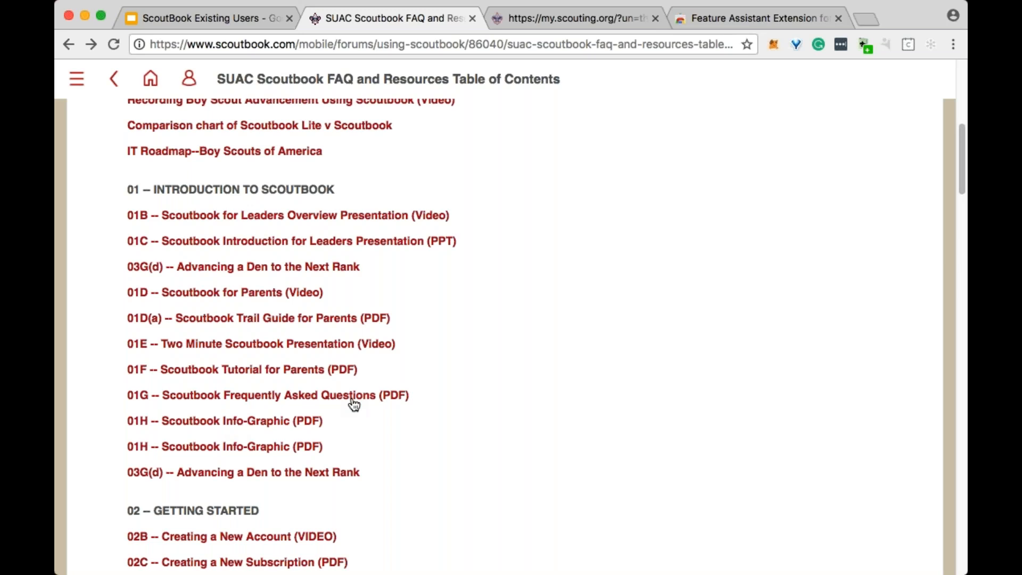
# - Open the "01F -- Scoutbook Tutorial for Parents (PDF)" document, read through to its last page and close it
pyautogui.click(251, 371)
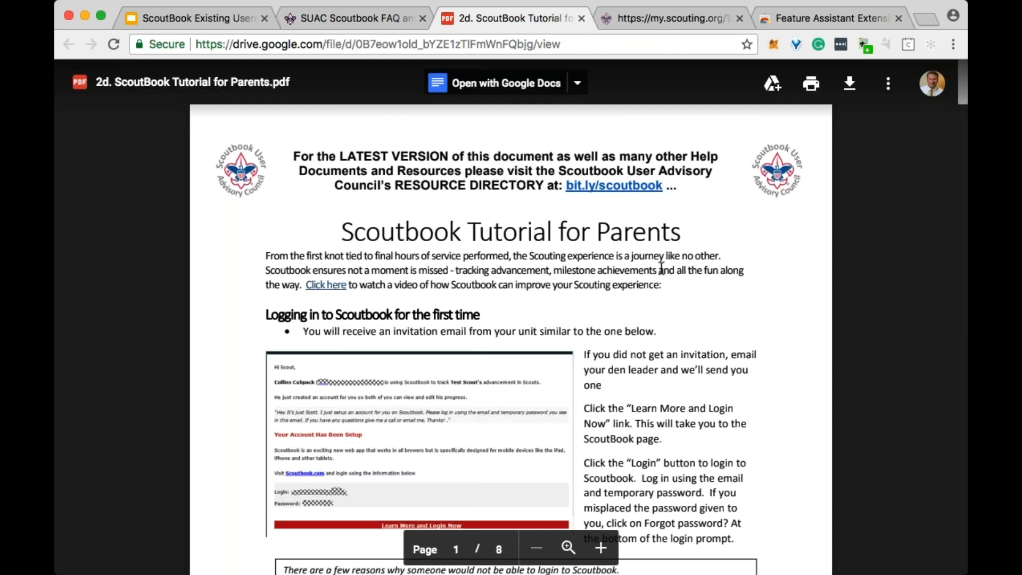
pyautogui.scroll(-10, 662, 266)
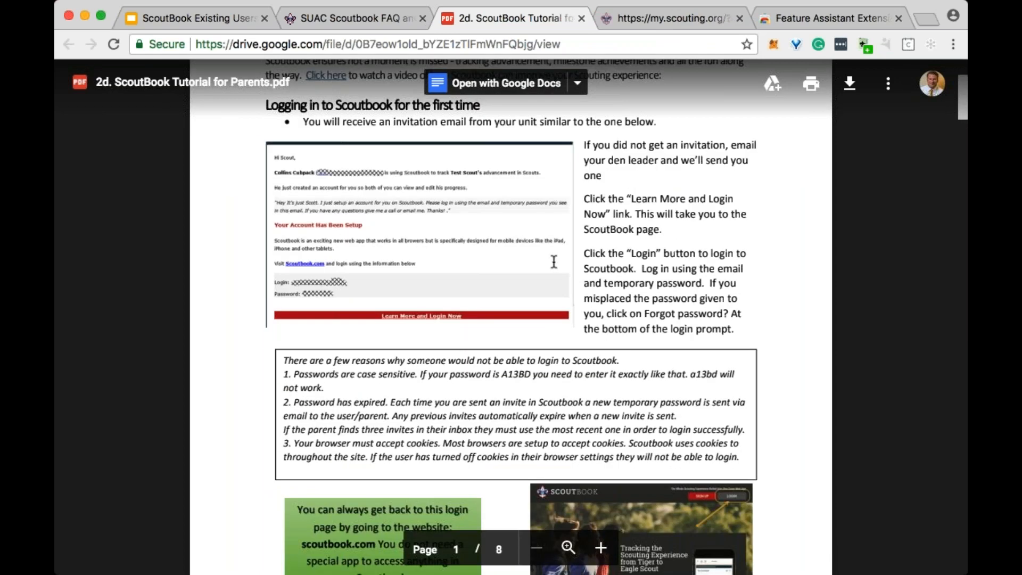
pyautogui.scroll(-10, 554, 262)
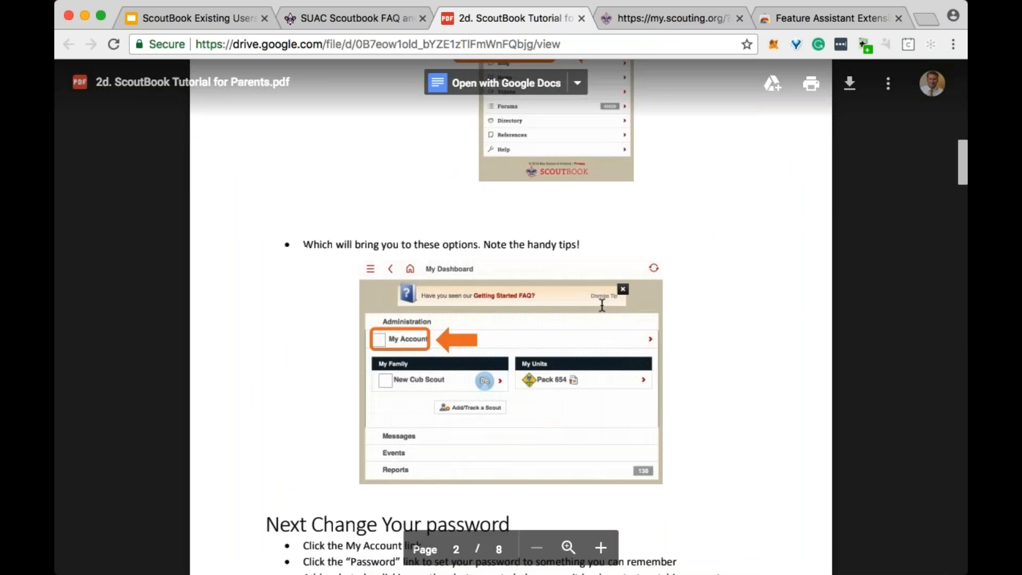
pyautogui.scroll(-10, 651, 310)
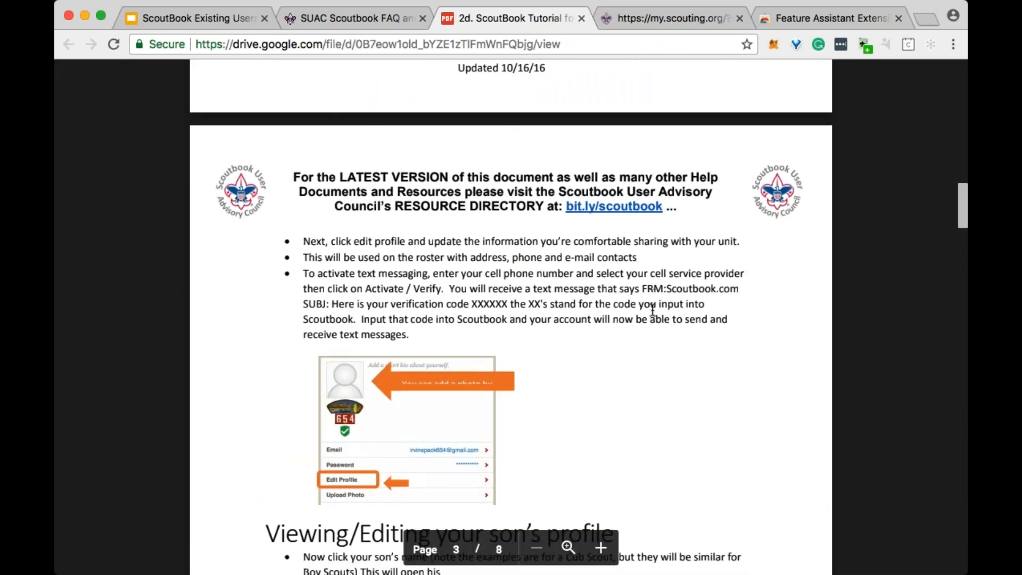
pyautogui.scroll(-5, 651, 311)
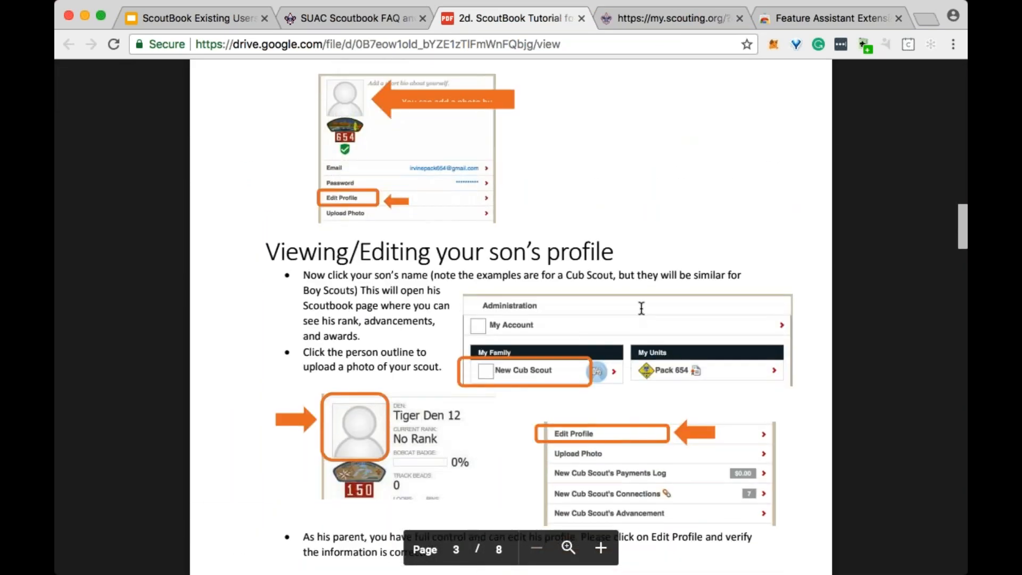
pyautogui.scroll(-10, 625, 298)
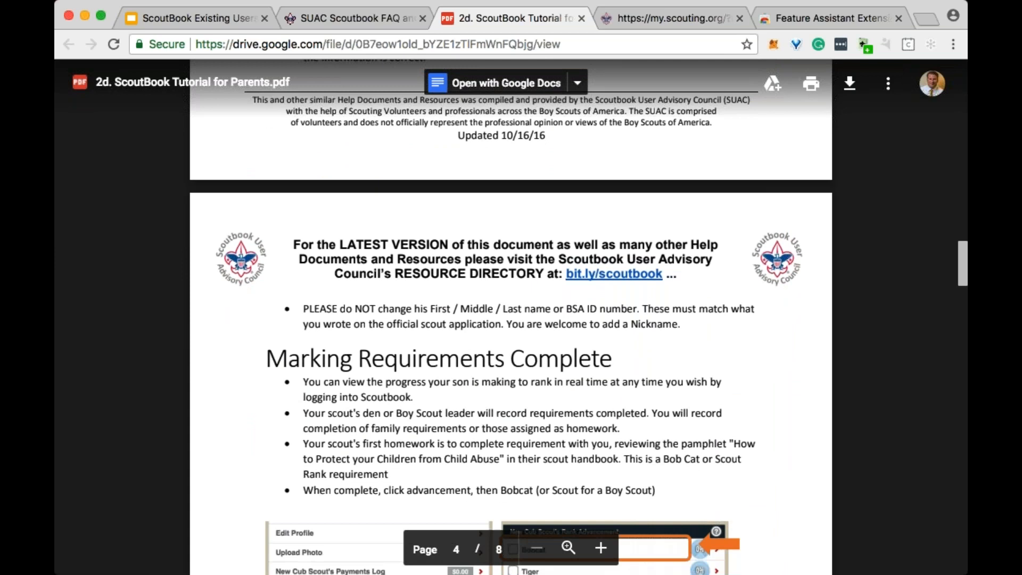
pyautogui.scroll(-12, 620, 301)
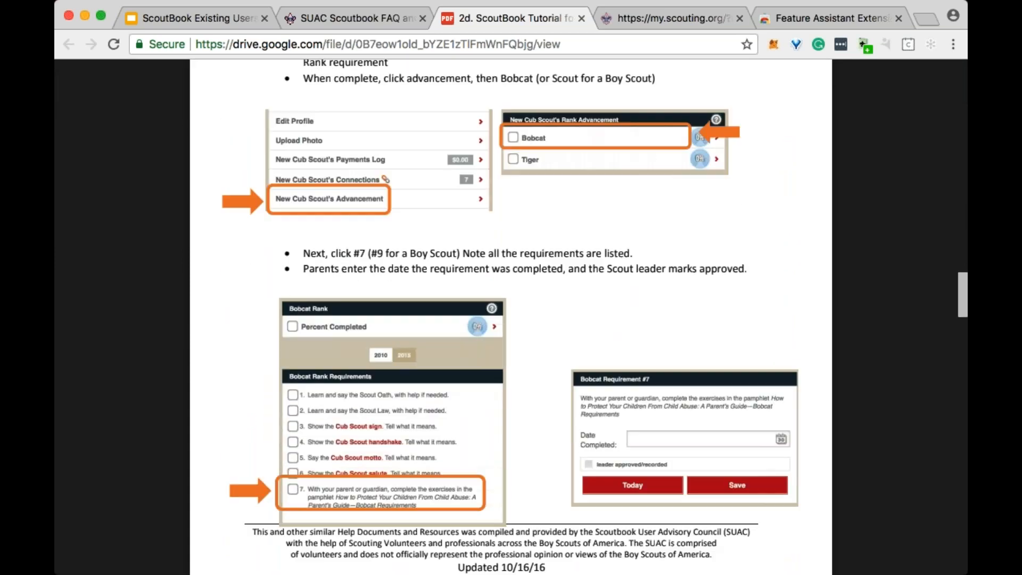
pyautogui.scroll(-5, 620, 301)
pyautogui.scroll(-5, 620, 301)
pyautogui.scroll(-15, 620, 299)
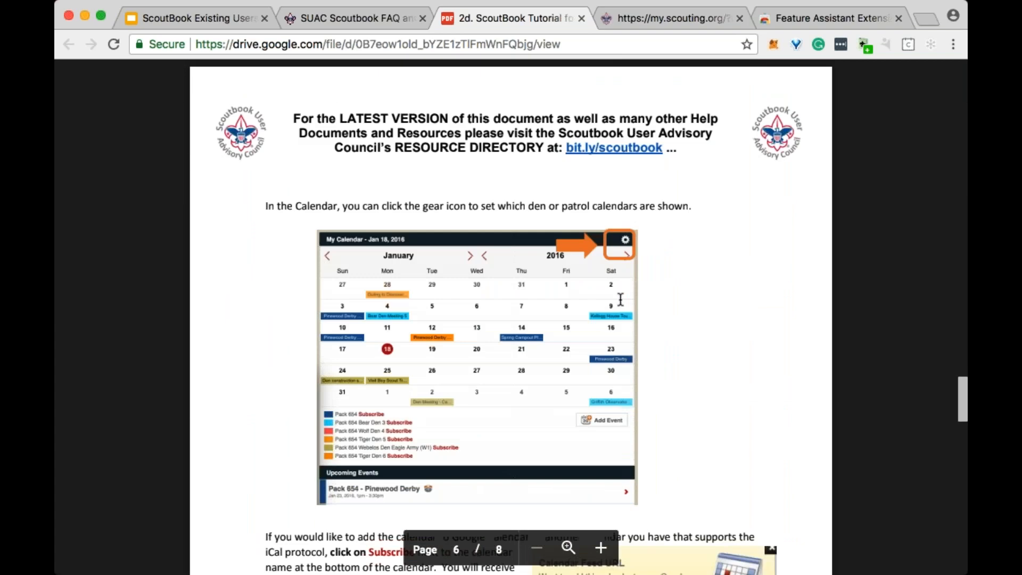
pyautogui.scroll(-15, 620, 301)
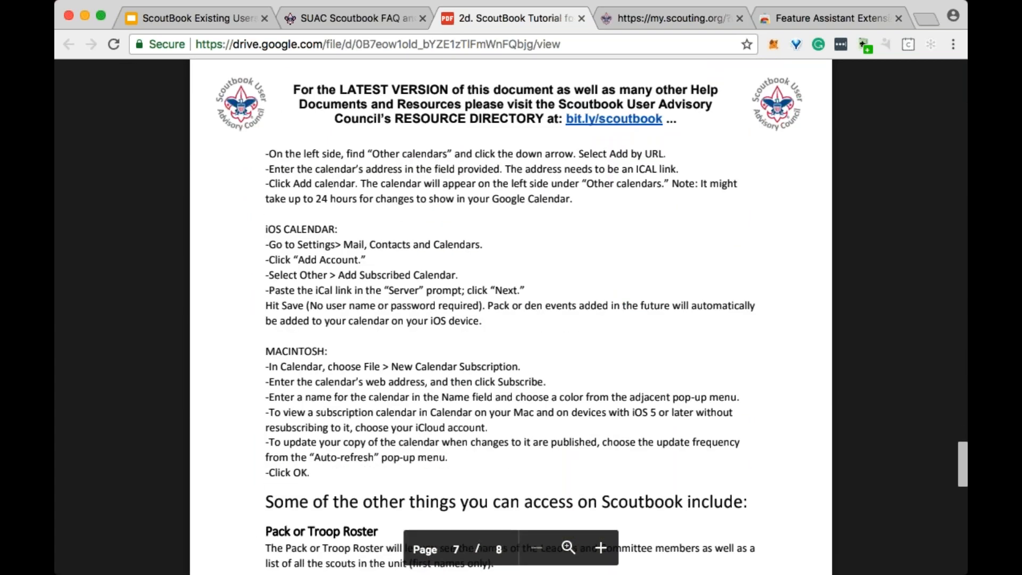
pyautogui.scroll(-15, 620, 301)
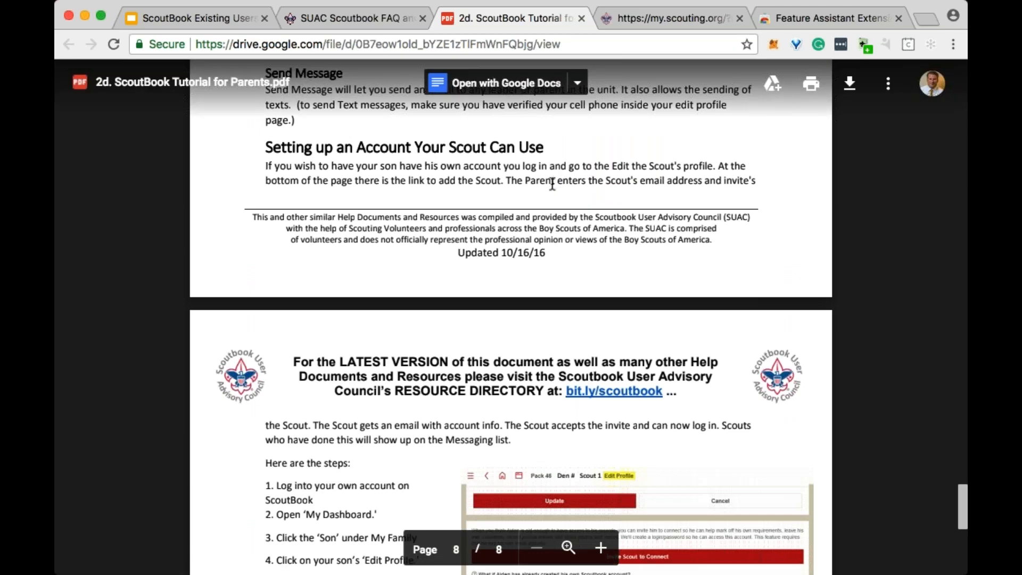
pyautogui.scroll(-3, 557, 181)
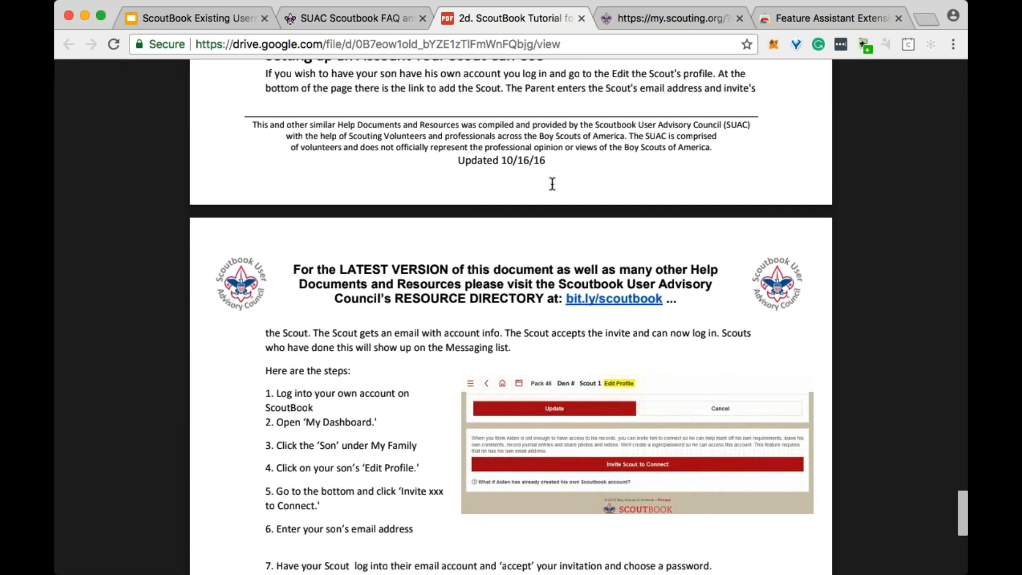
pyautogui.scroll(-2, 552, 183)
pyautogui.scroll(-3, 572, 236)
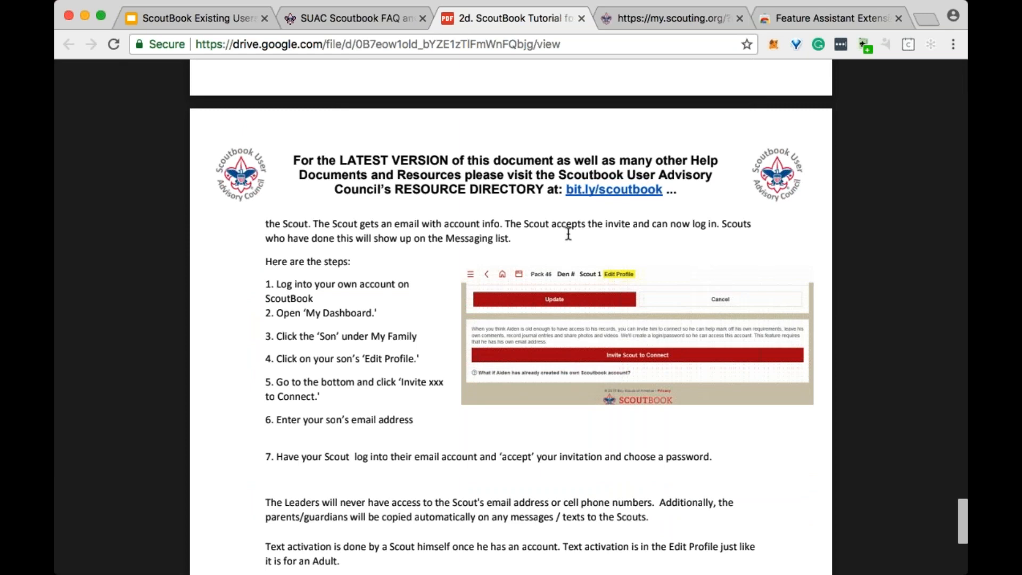
pyautogui.scroll(-1, 568, 234)
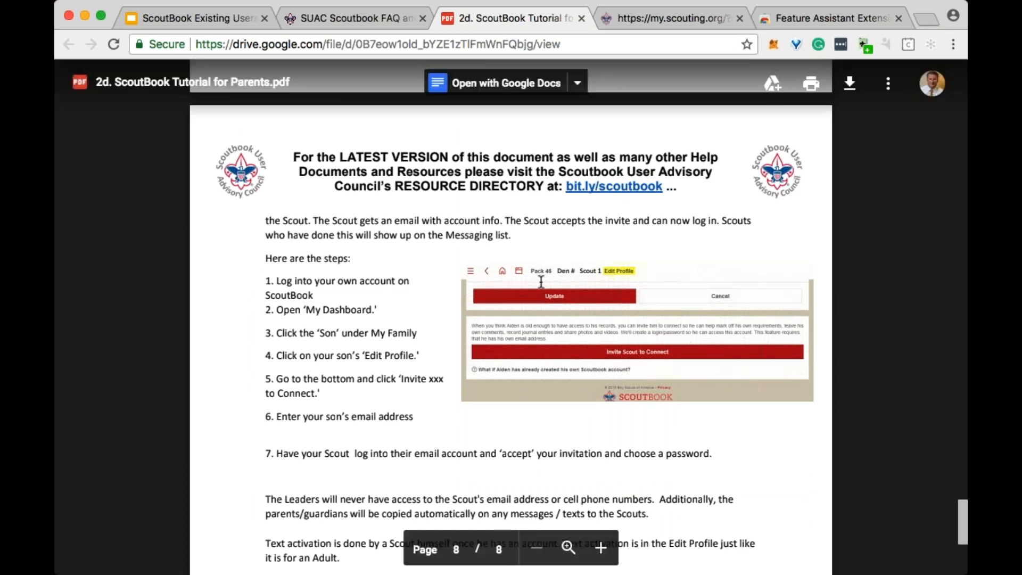
pyautogui.scroll(-1, 442, 296)
pyautogui.scroll(-15, 441, 296)
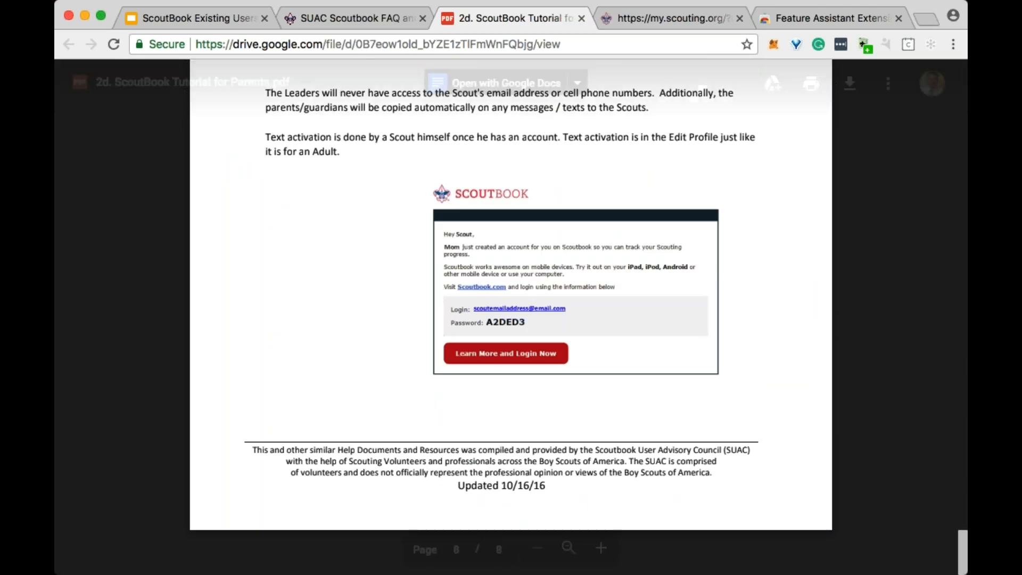
pyautogui.click(582, 19)
# - Examine the SUAC table of contents, from the user guides through Getting Started and Setting Up Scoutbook to the links for further pages
pyautogui.scroll(-3, 620, 324)
pyautogui.scroll(-1, 620, 325)
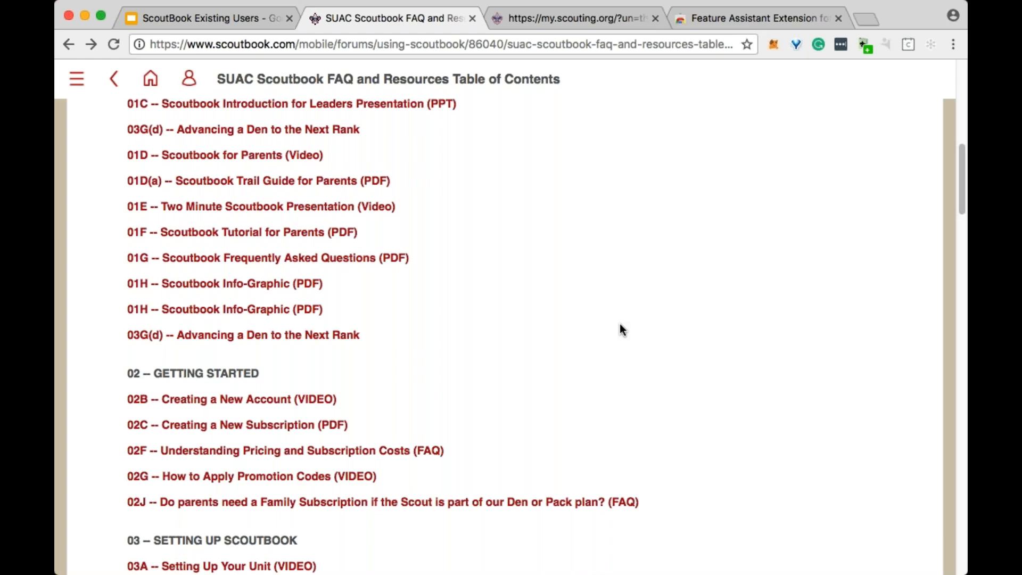
pyautogui.scroll(-1, 531, 305)
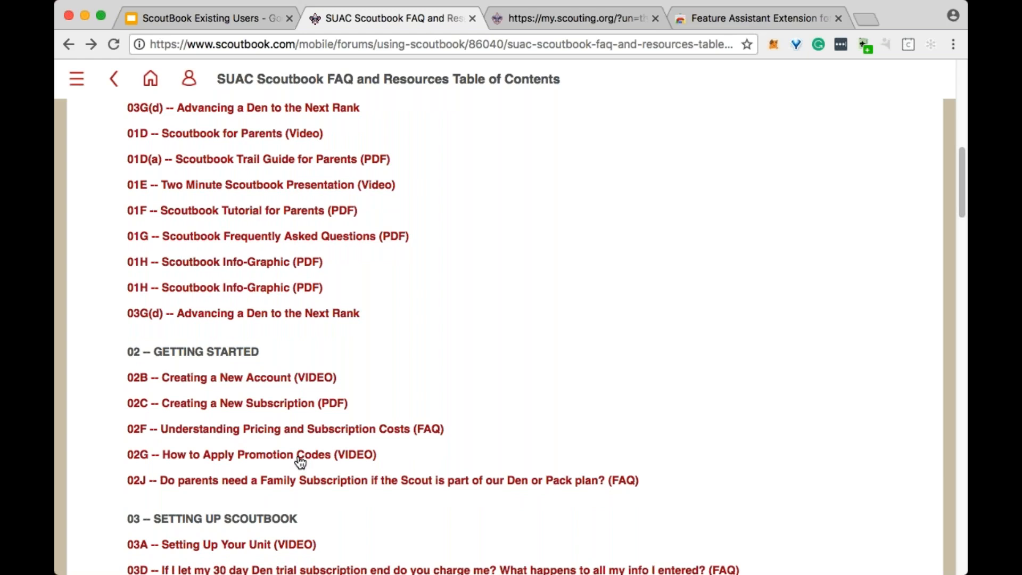
pyautogui.scroll(-5, 301, 462)
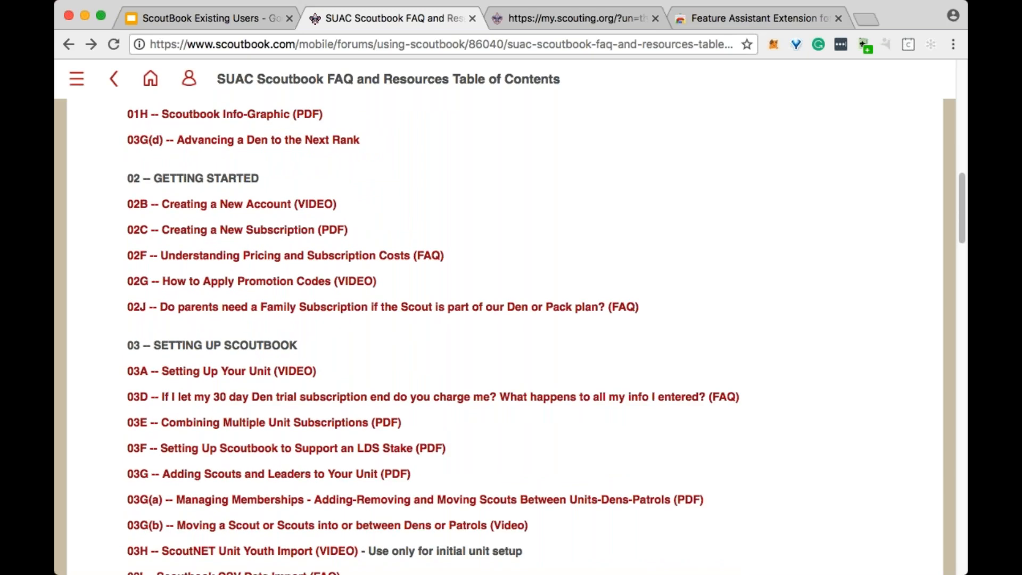
pyautogui.scroll(11, 301, 462)
pyautogui.scroll(3, 505, 335)
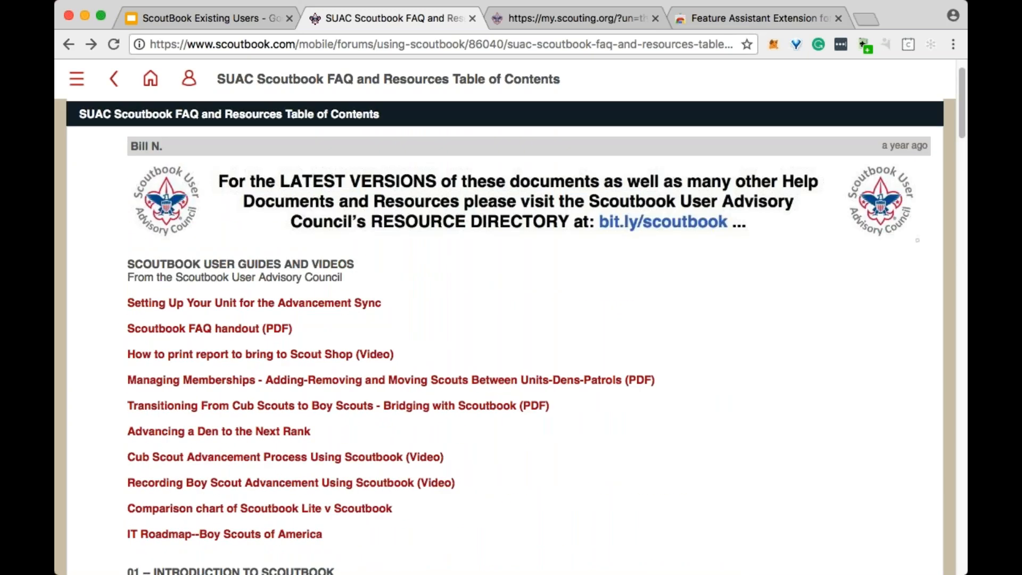
pyautogui.scroll(-20, 387, 424)
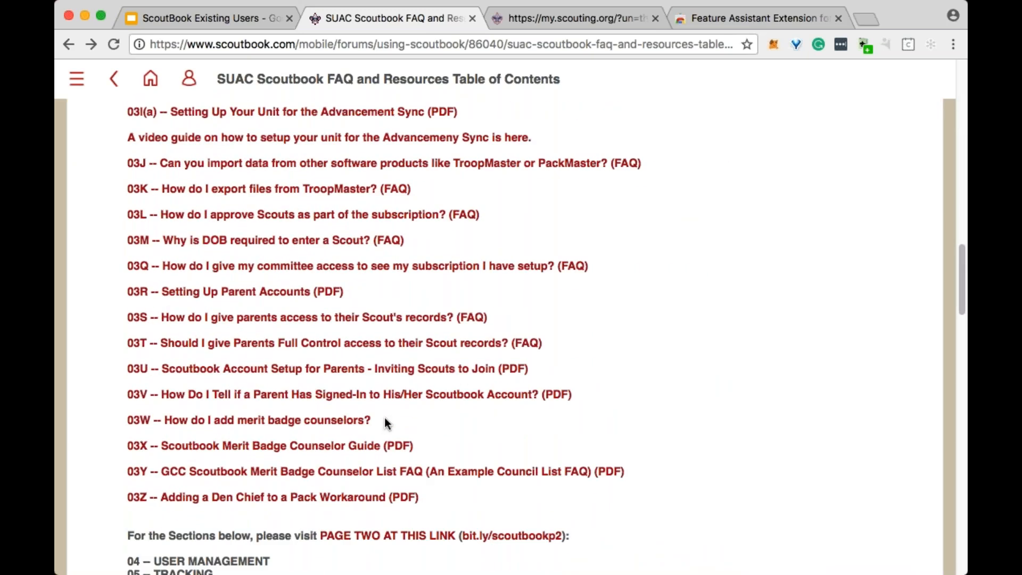
pyautogui.scroll(-4, 388, 423)
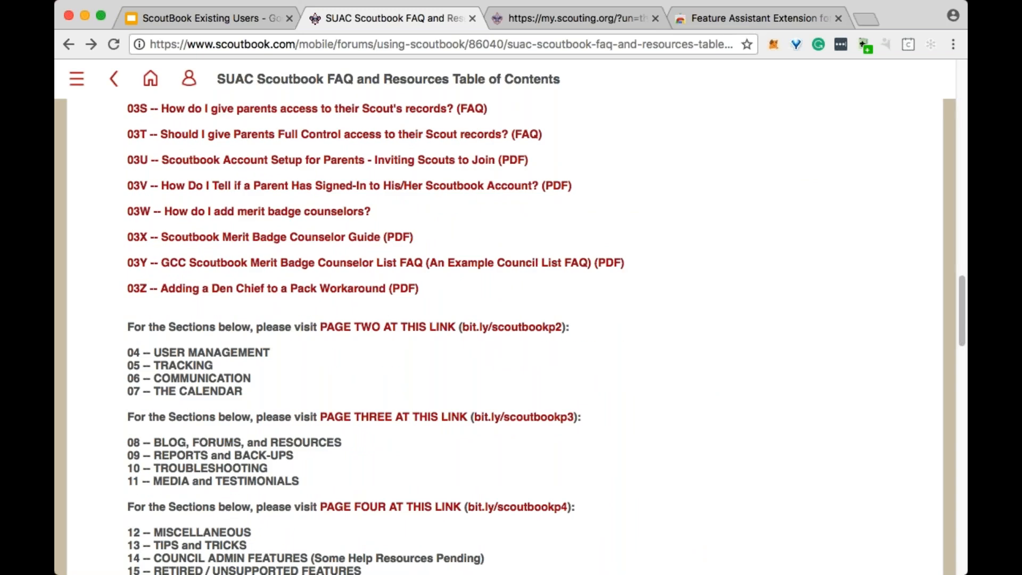
pyautogui.scroll(-2, 387, 423)
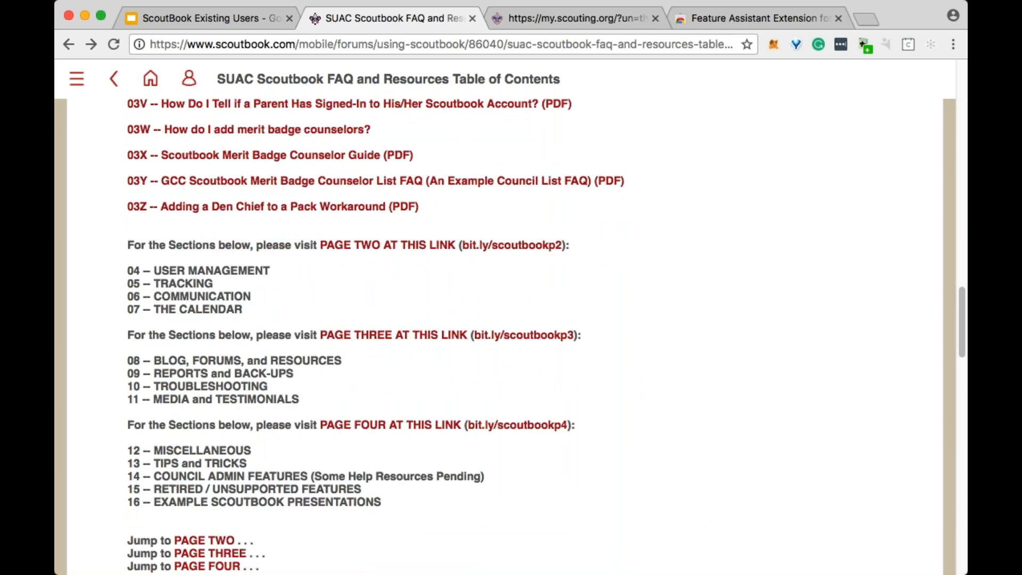
pyautogui.scroll(2, 387, 424)
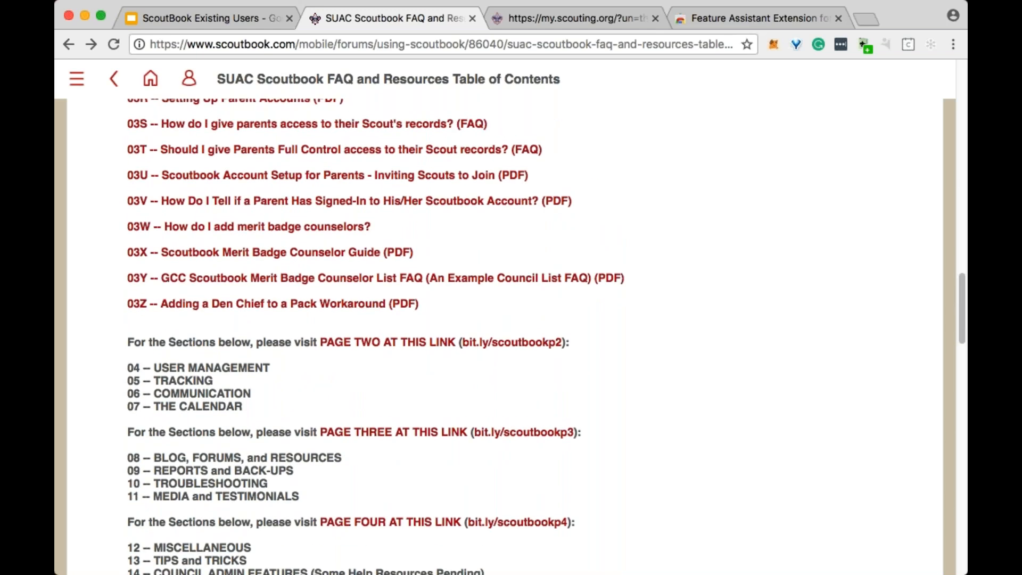
pyautogui.scroll(1, 432, 449)
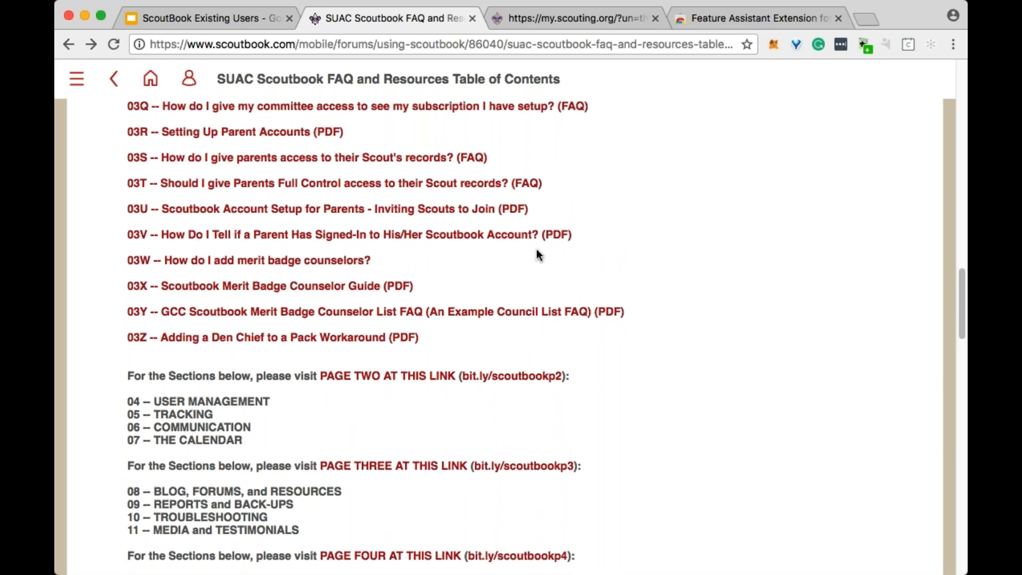
pyautogui.scroll(2, 537, 255)
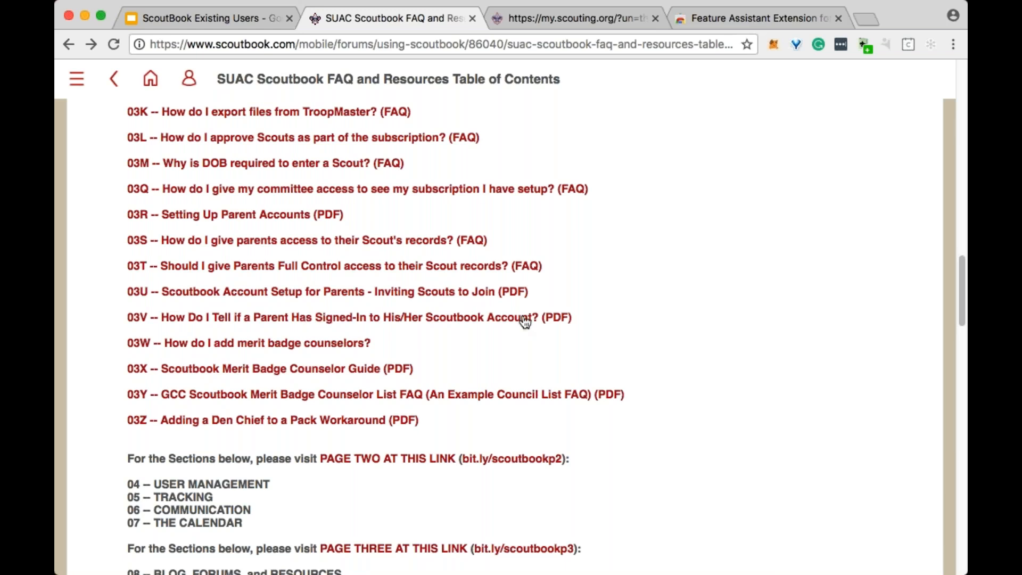
pyautogui.scroll(3, 525, 319)
pyautogui.scroll(15, 525, 319)
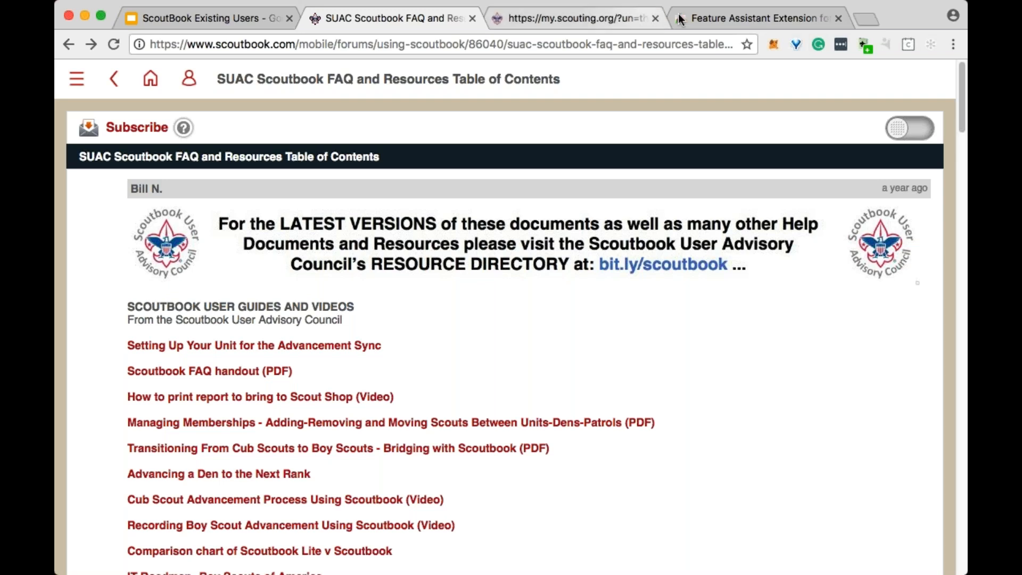
pyautogui.click(839, 18)
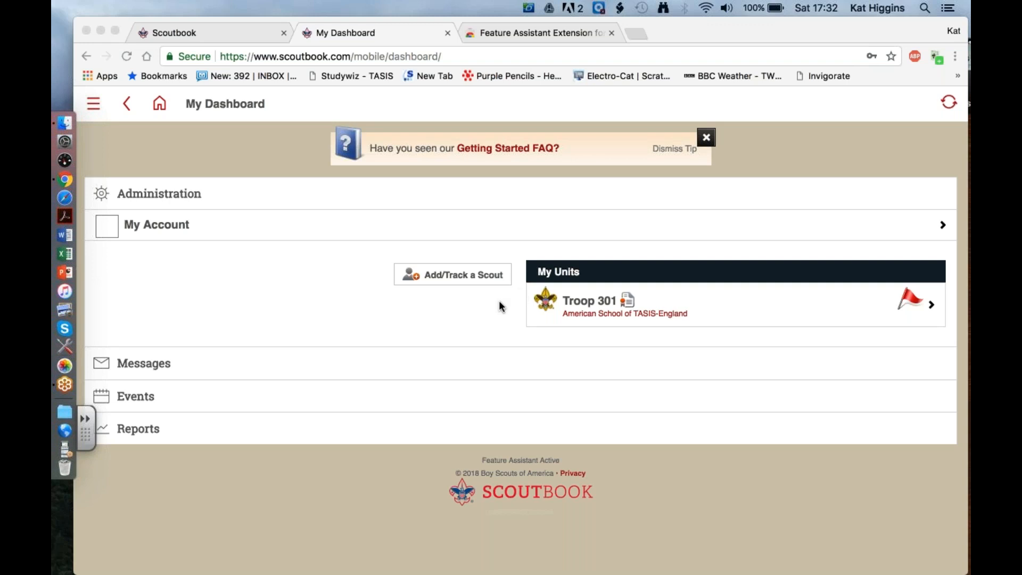
# - View the Add/Track a Scout option for a den, patrol, pack or troop plan, and return to the Scoutbook home page
pyautogui.click(485, 275)
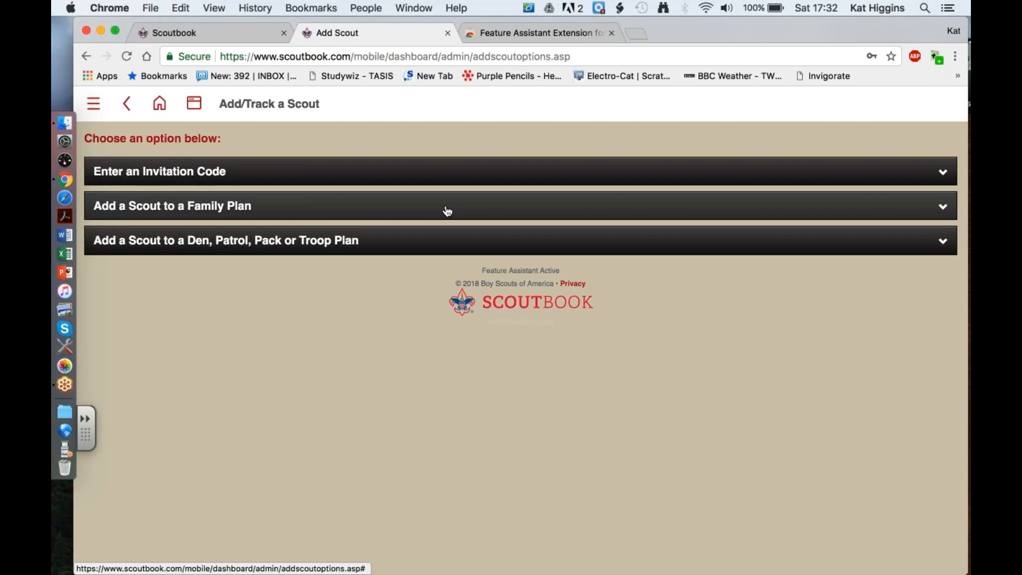
pyautogui.click(445, 248)
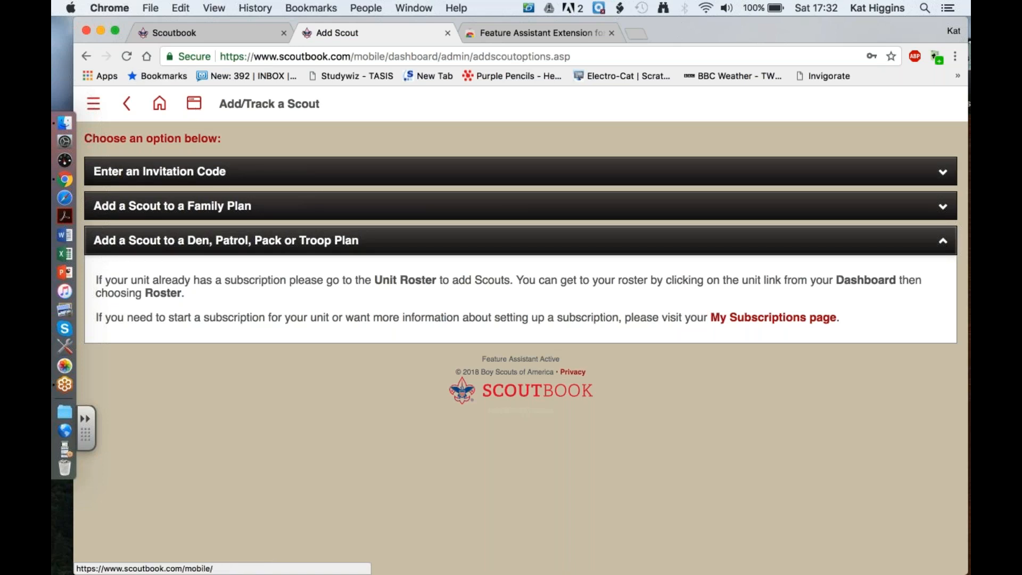
pyautogui.click(160, 107)
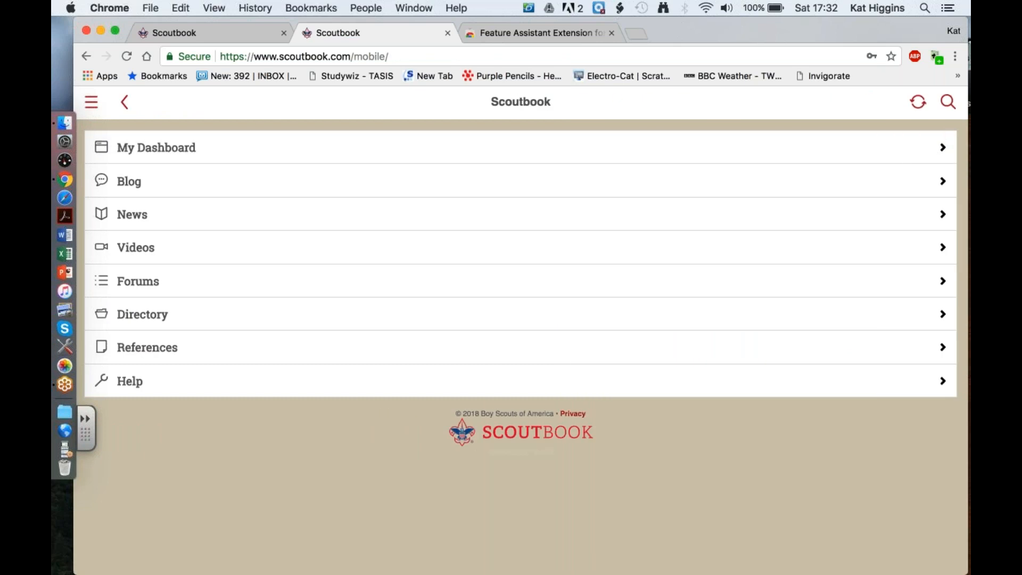
# - Dismiss the Getting Started FAQ tip on My Dashboard and open the My Account page
pyautogui.click(178, 149)
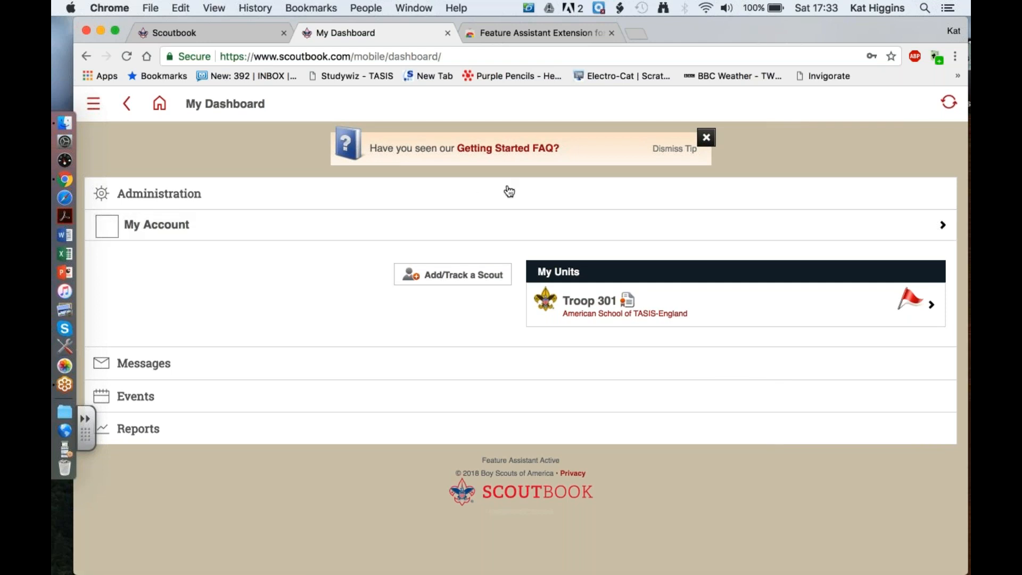
pyautogui.click(707, 140)
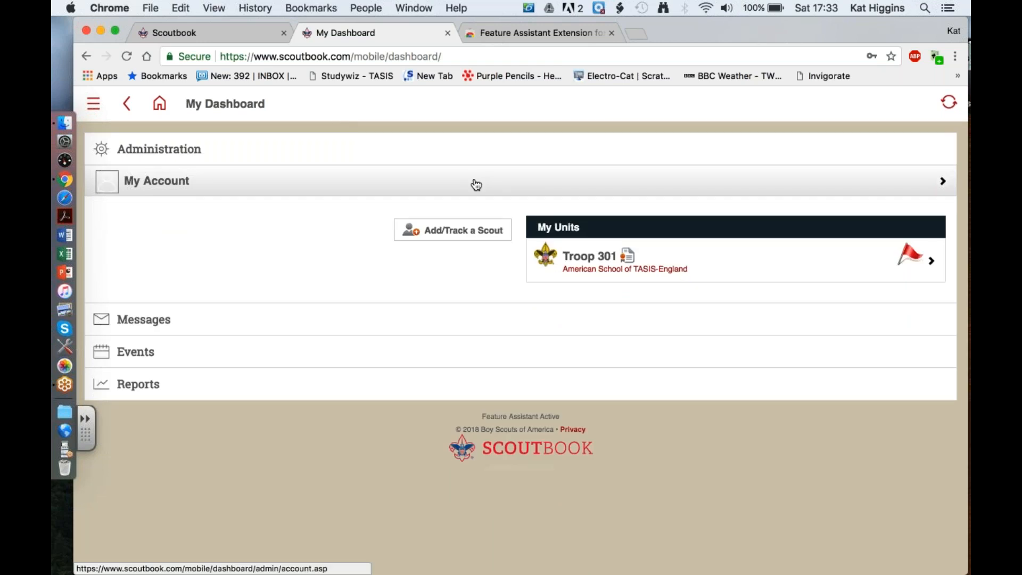
pyautogui.click(477, 184)
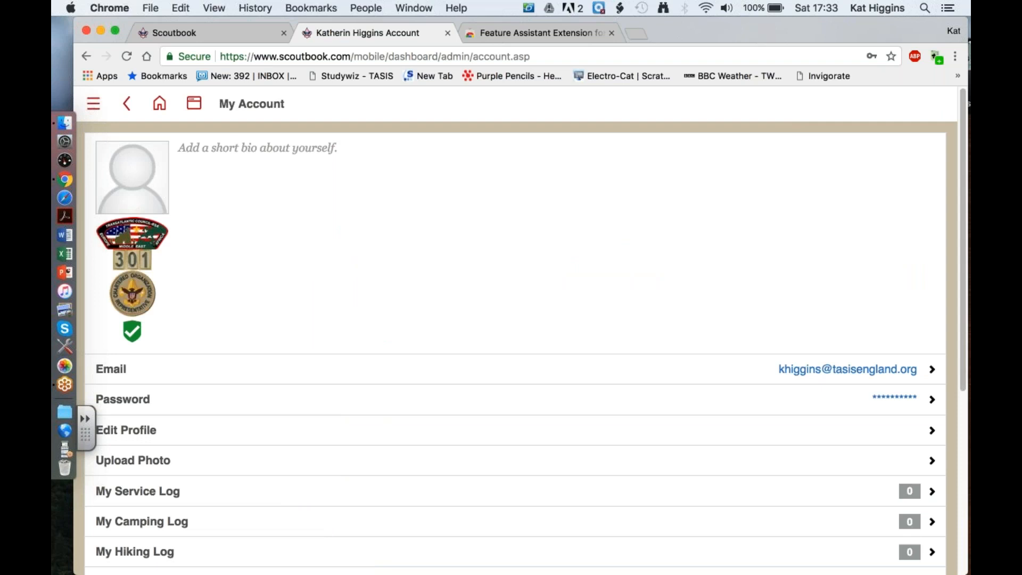
# - View the My Connections page from My Account and return to the account page
pyautogui.scroll(-6, 512, 169)
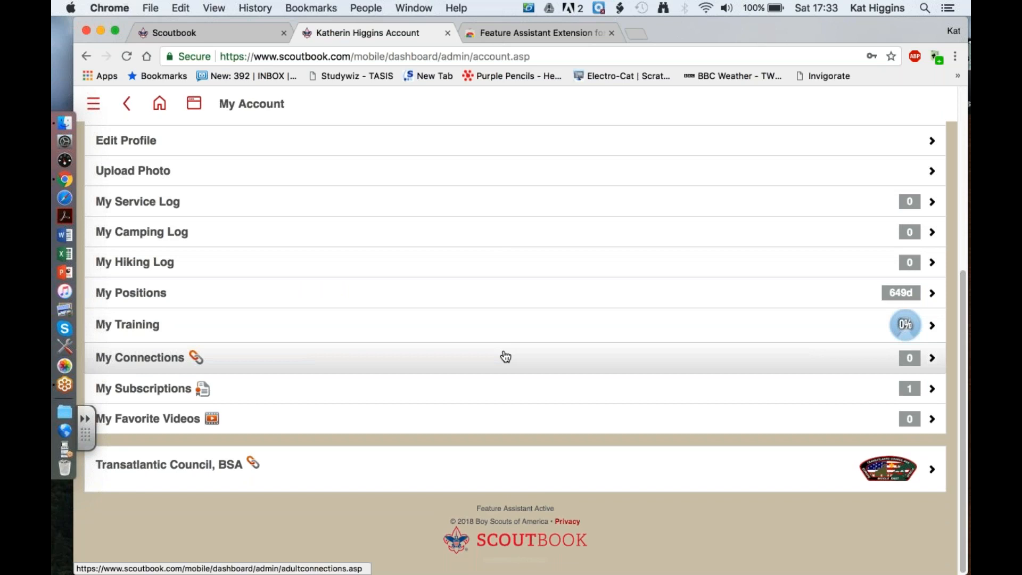
pyautogui.click(531, 357)
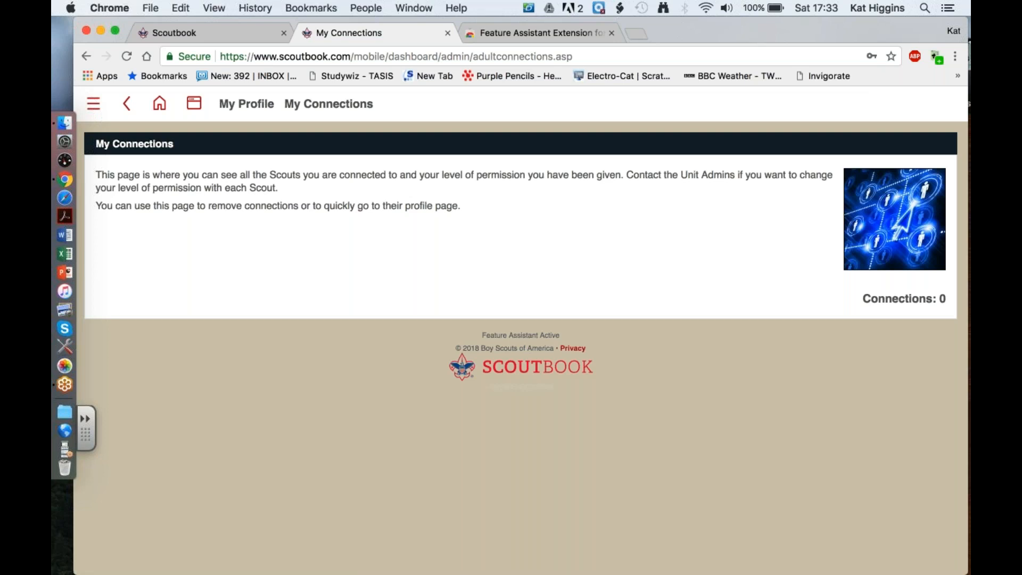
pyautogui.click(130, 104)
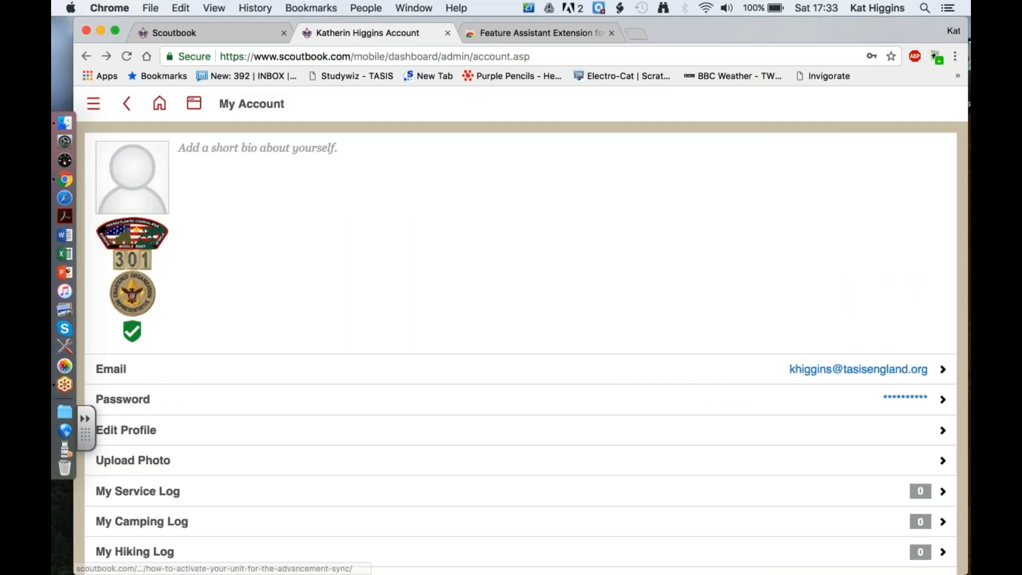
# - Open My Subscriptions and look through the plans down to the Ship Plan
pyautogui.scroll(-5, 511, 331)
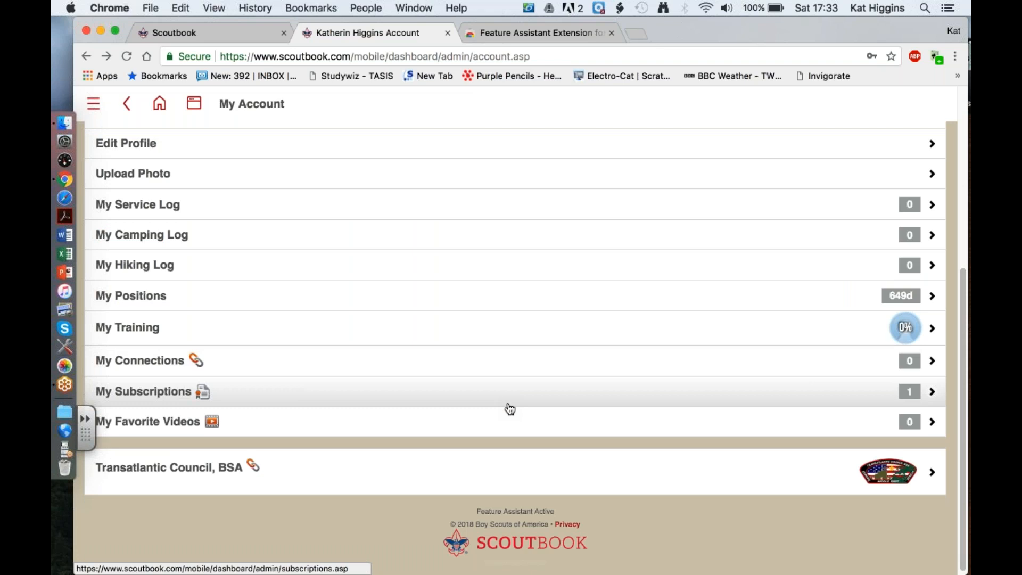
pyautogui.scroll(1, 511, 409)
pyautogui.click(510, 433)
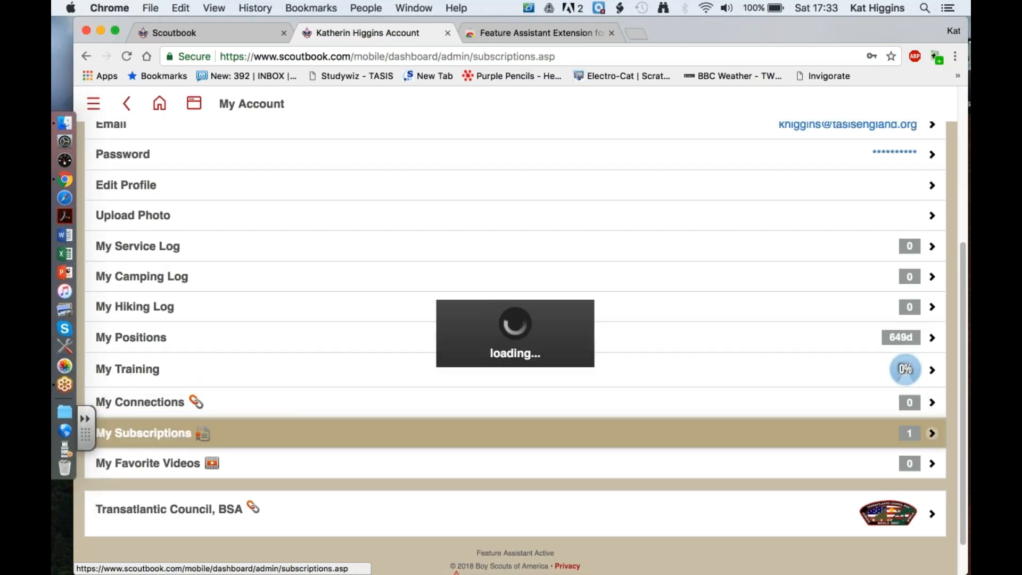
pyautogui.scroll(-15, 516, 346)
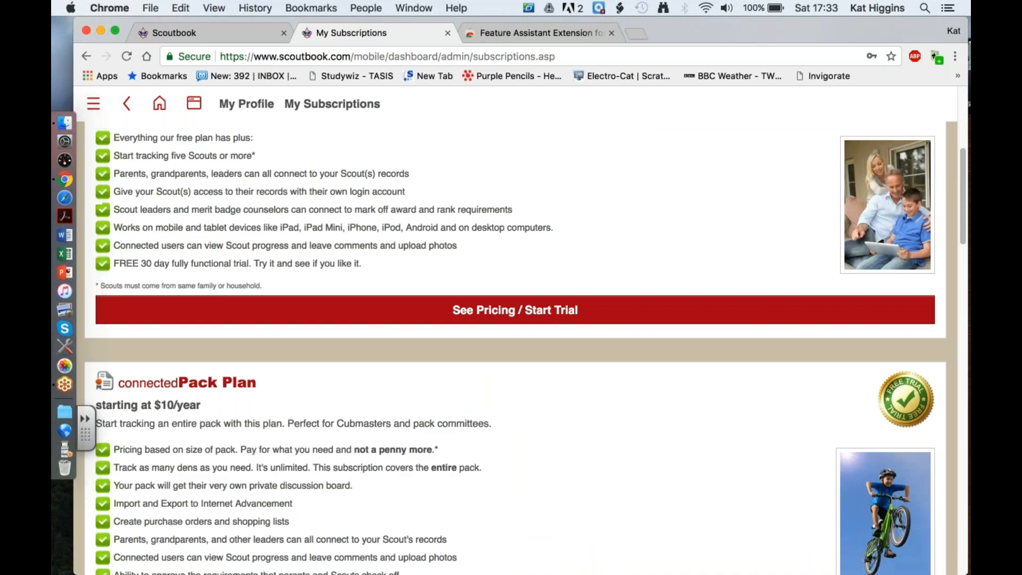
pyautogui.scroll(-20, 515, 346)
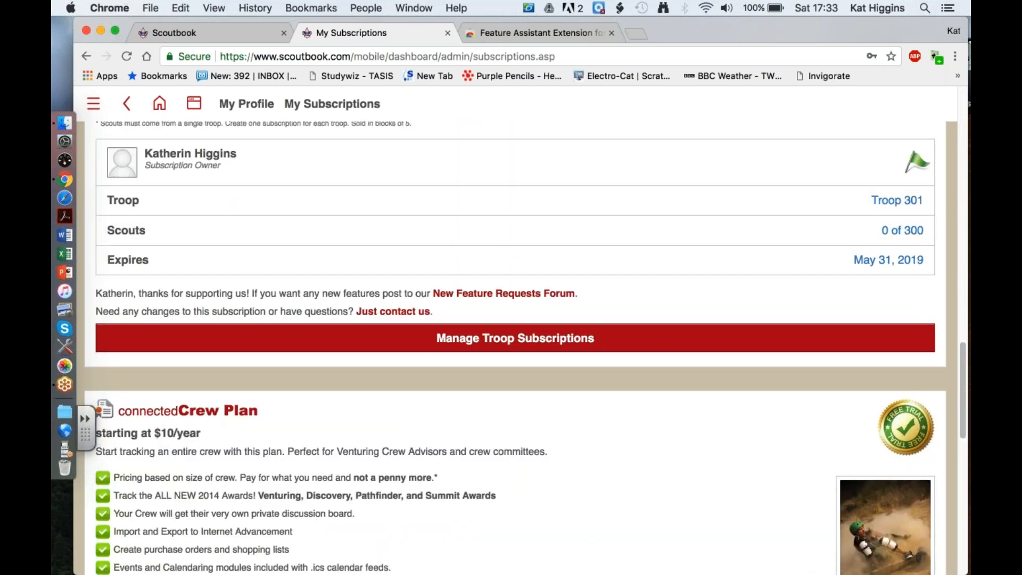
pyautogui.scroll(-5, 515, 346)
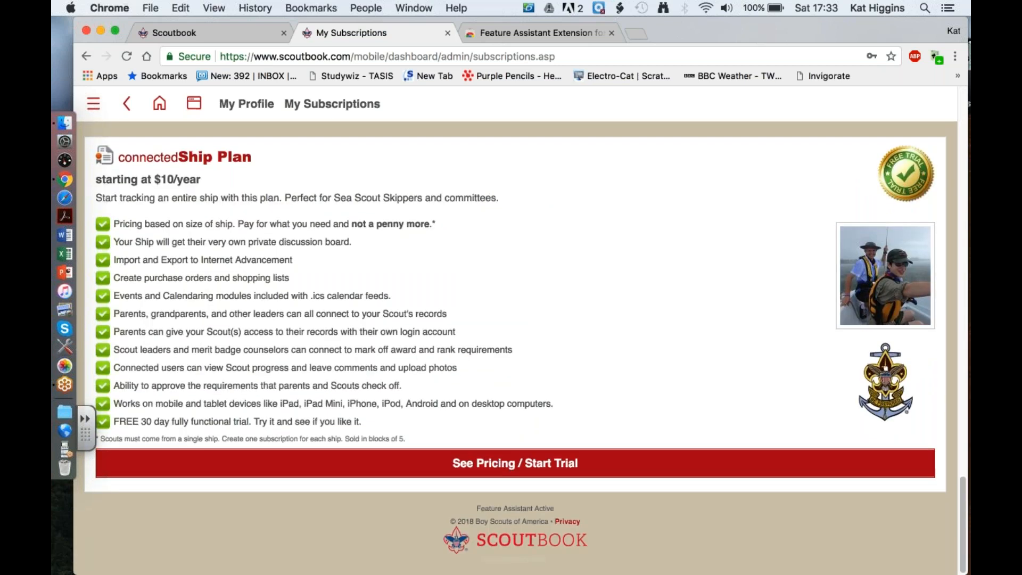
# - Review the Troop 301 subscription details and Troop Plan features, then go back to the FREE to All Scouts section
pyautogui.scroll(15, 516, 346)
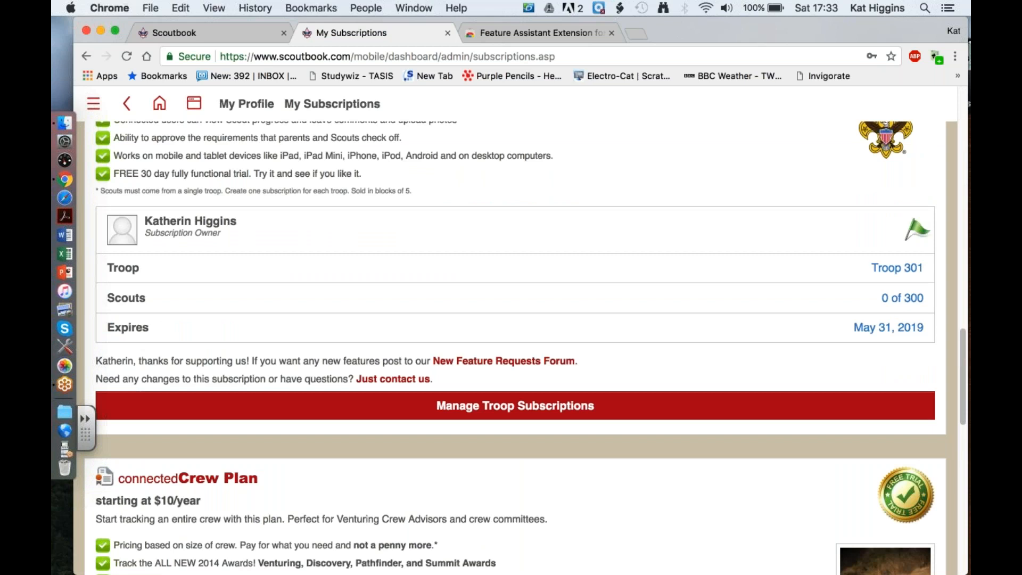
pyautogui.scroll(3, 516, 346)
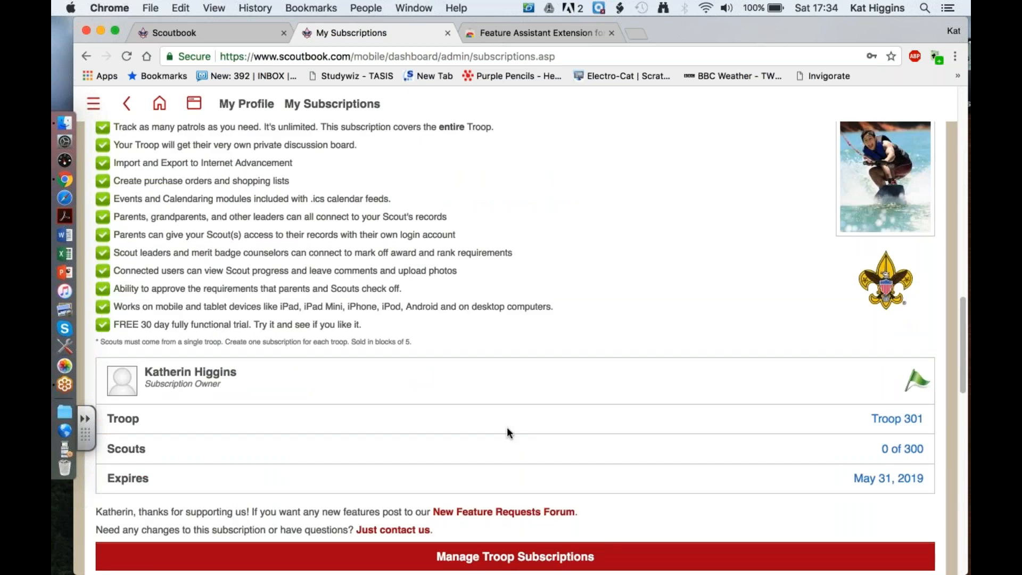
pyautogui.scroll(2, 507, 429)
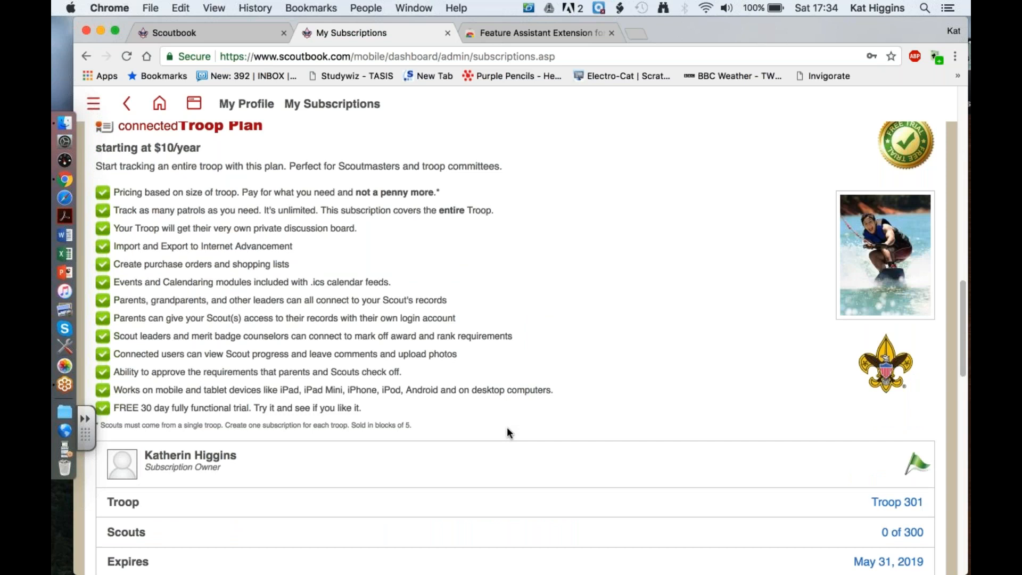
pyautogui.scroll(1, 507, 433)
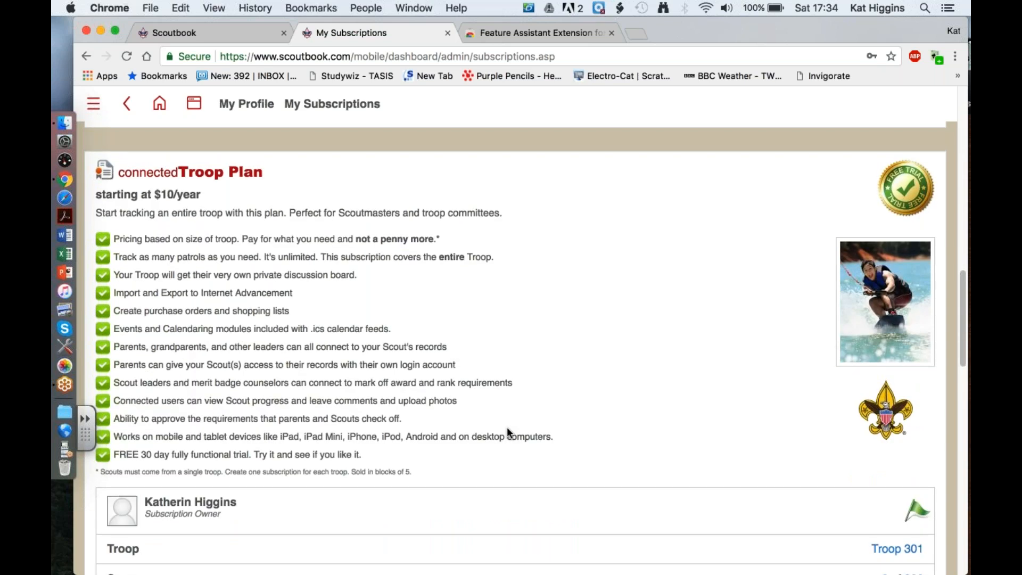
pyautogui.scroll(5, 507, 429)
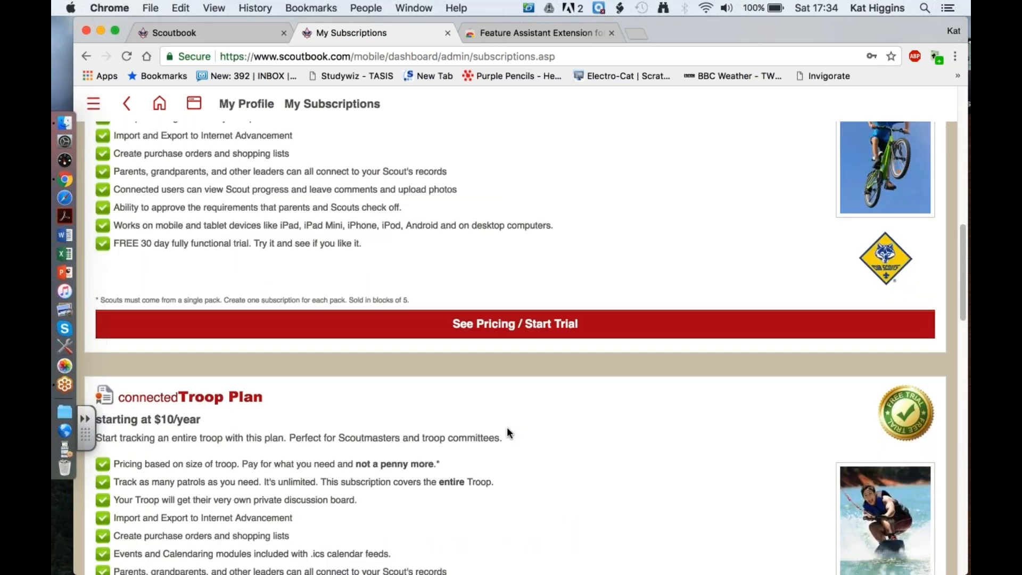
pyautogui.scroll(15, 507, 433)
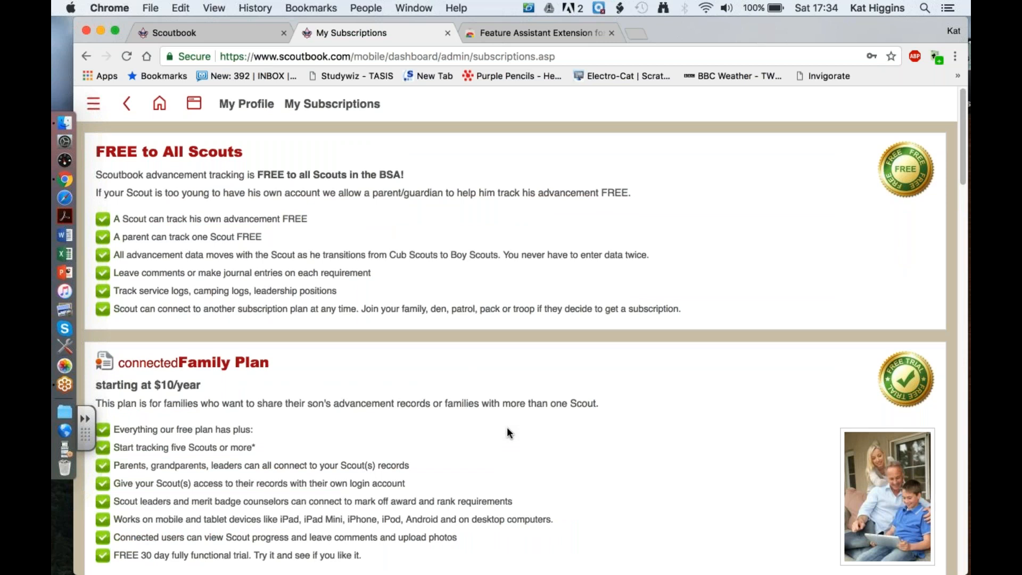
# - Compare the Family, Pack, Troop, Crew and Ship plans and recheck the Troop 301 subscription's Scouts and expiry entries
pyautogui.scroll(-3, 507, 433)
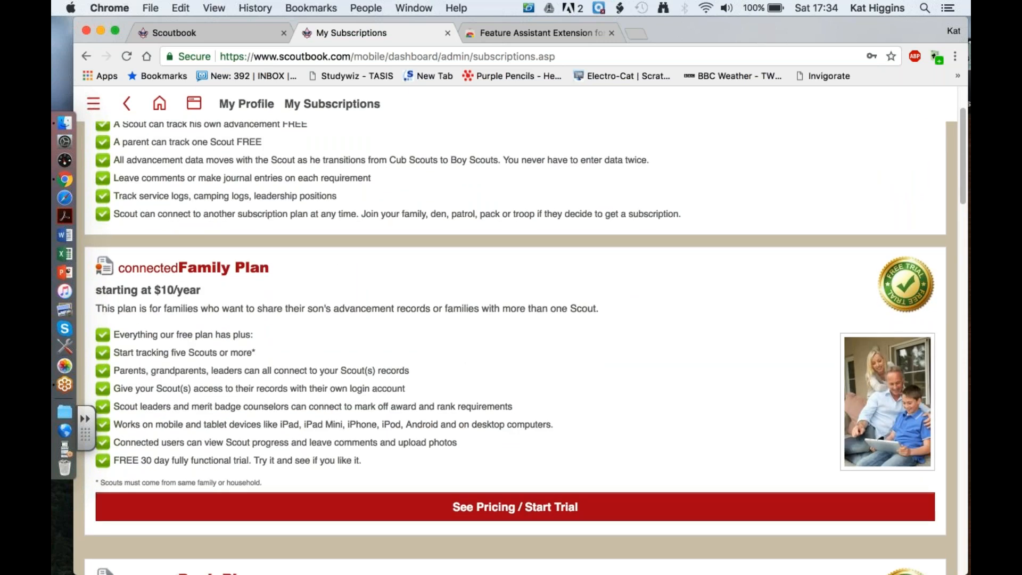
pyautogui.scroll(-20, 516, 346)
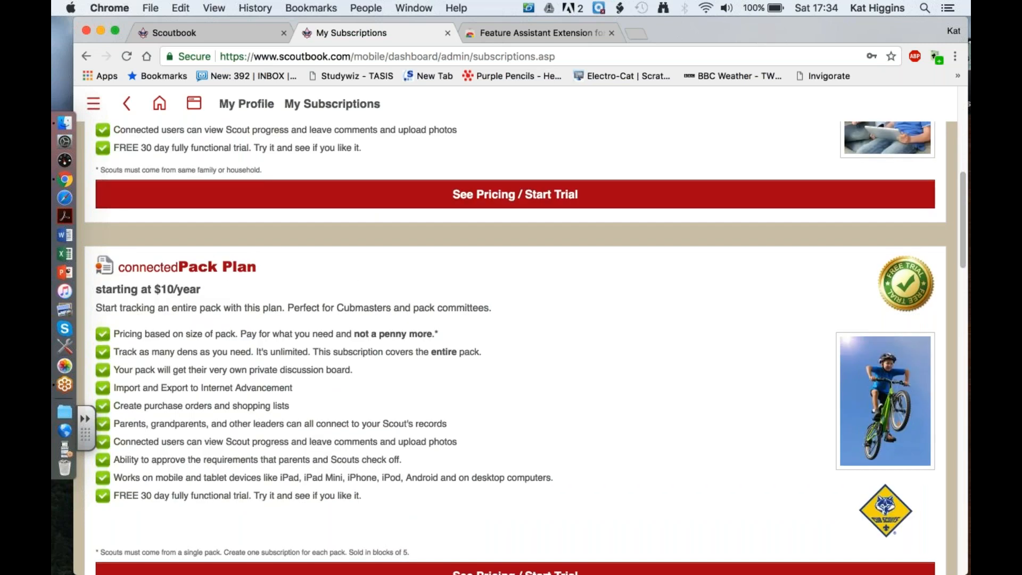
pyautogui.scroll(-20, 515, 346)
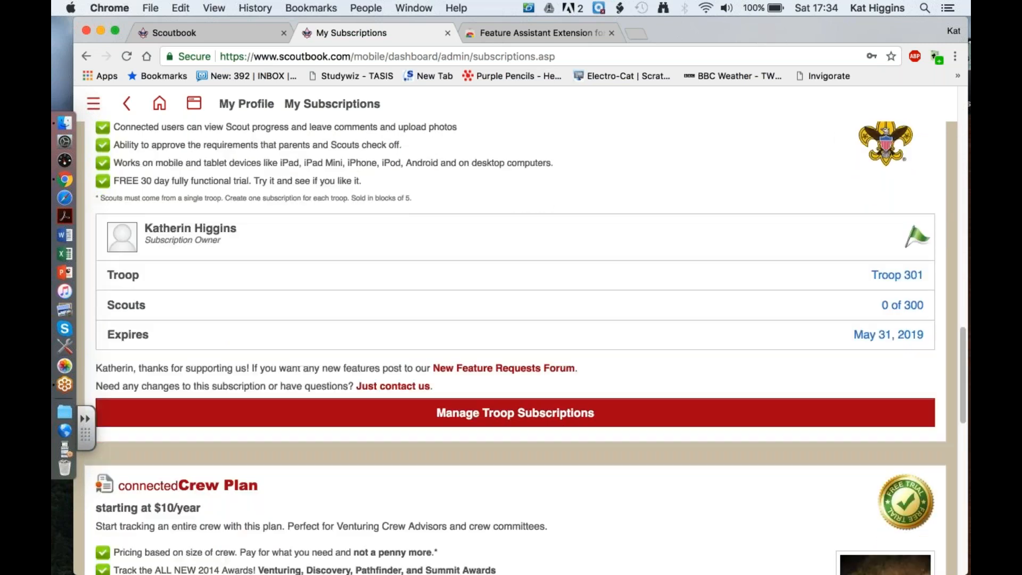
pyautogui.scroll(-3, 516, 346)
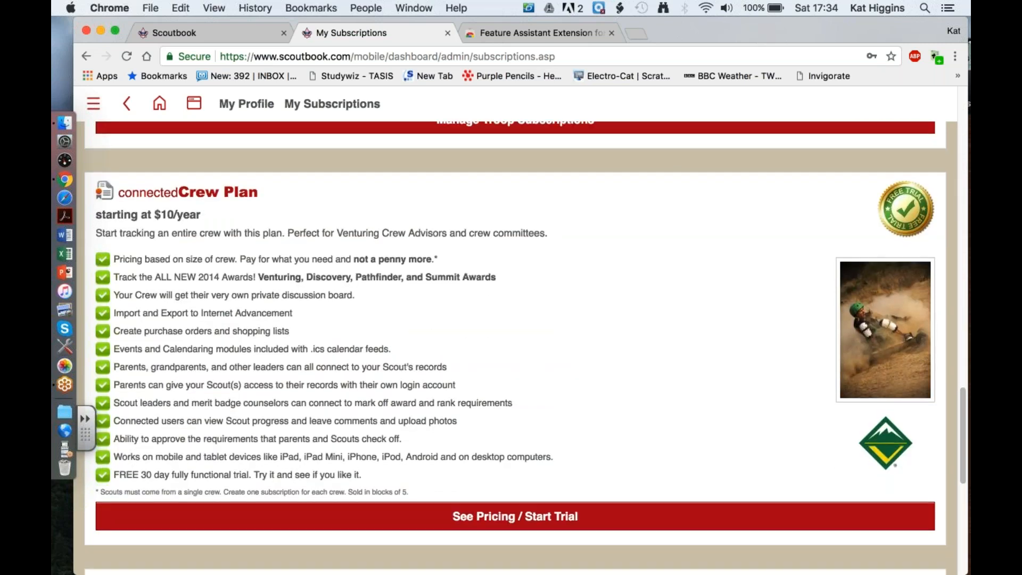
pyautogui.scroll(-9, 515, 347)
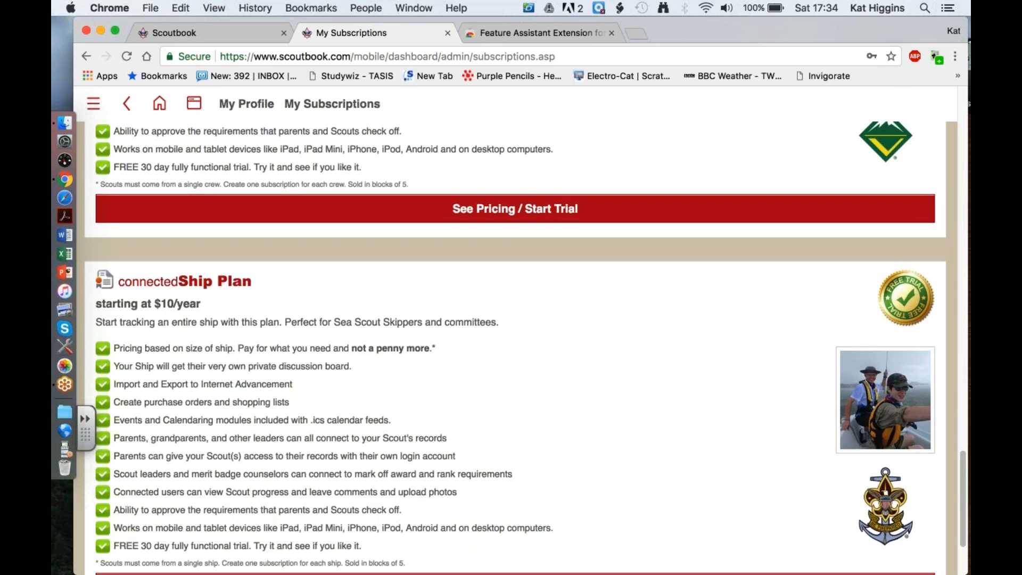
pyautogui.scroll(-3, 516, 346)
pyautogui.scroll(20, 515, 346)
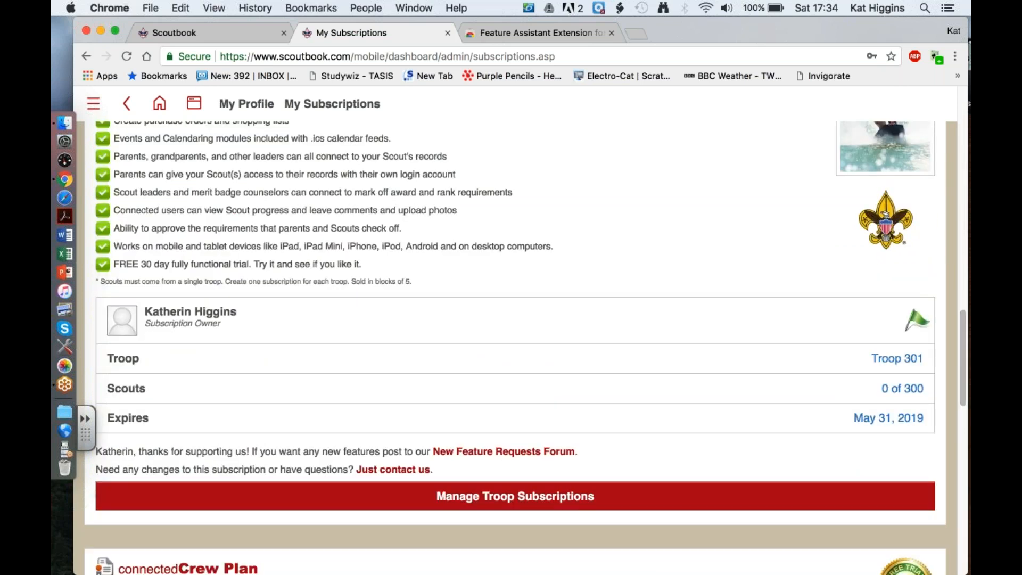
pyautogui.scroll(-3, 515, 347)
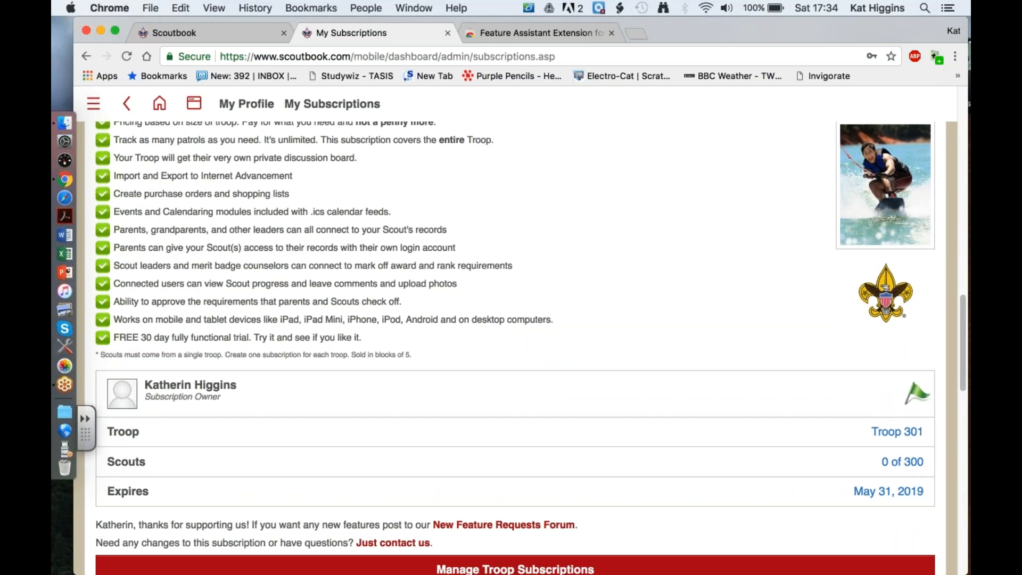
pyautogui.scroll(-1, 515, 346)
pyautogui.scroll(-1, 515, 346)
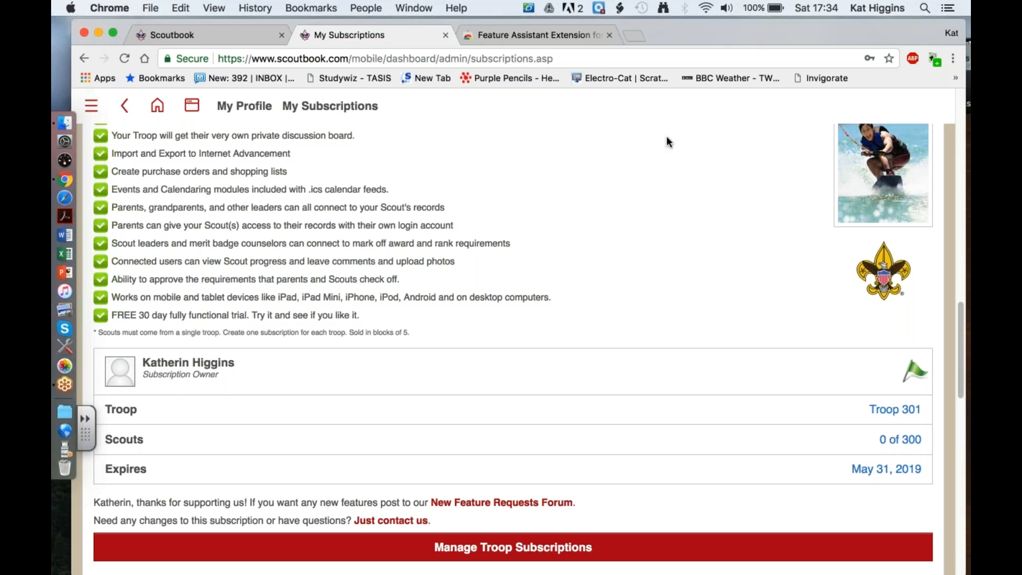
pyautogui.moveTo(744, 35); pyautogui.dragTo(749, 63)
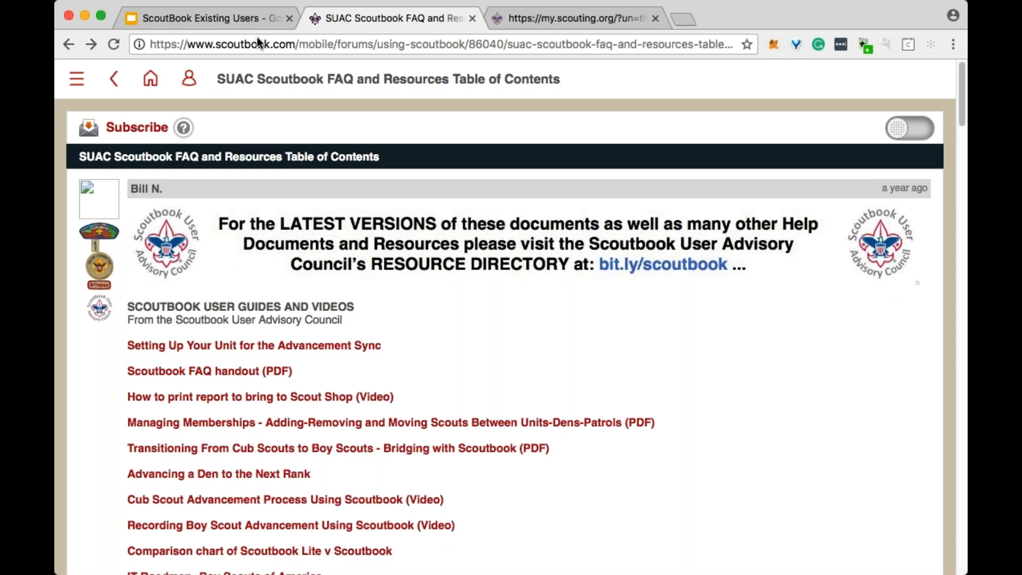
# - Open the Boy Scouting references from the Scoutbook home page, view the Scout Law and return to the reference list
pyautogui.click(149, 81)
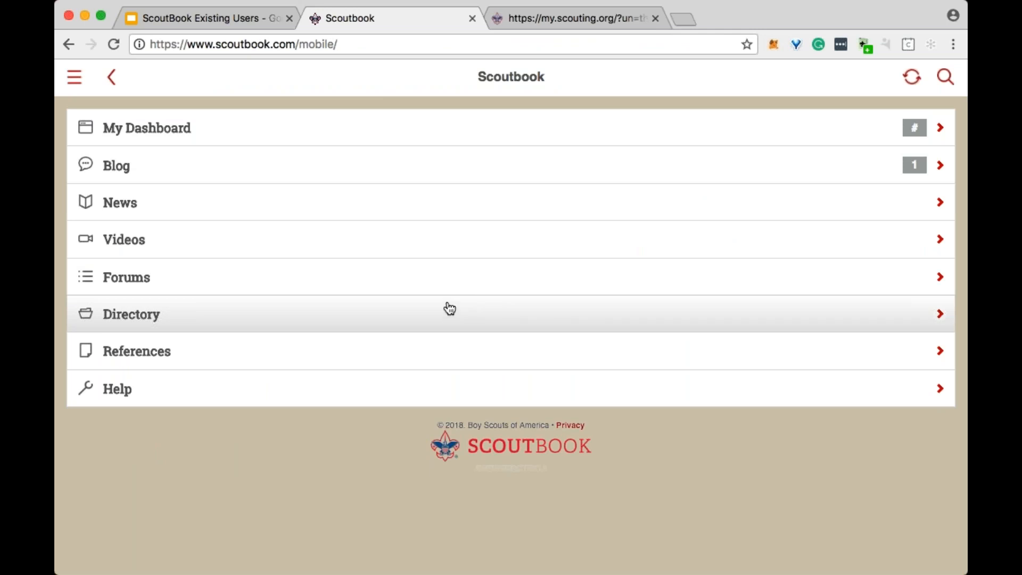
pyautogui.click(307, 361)
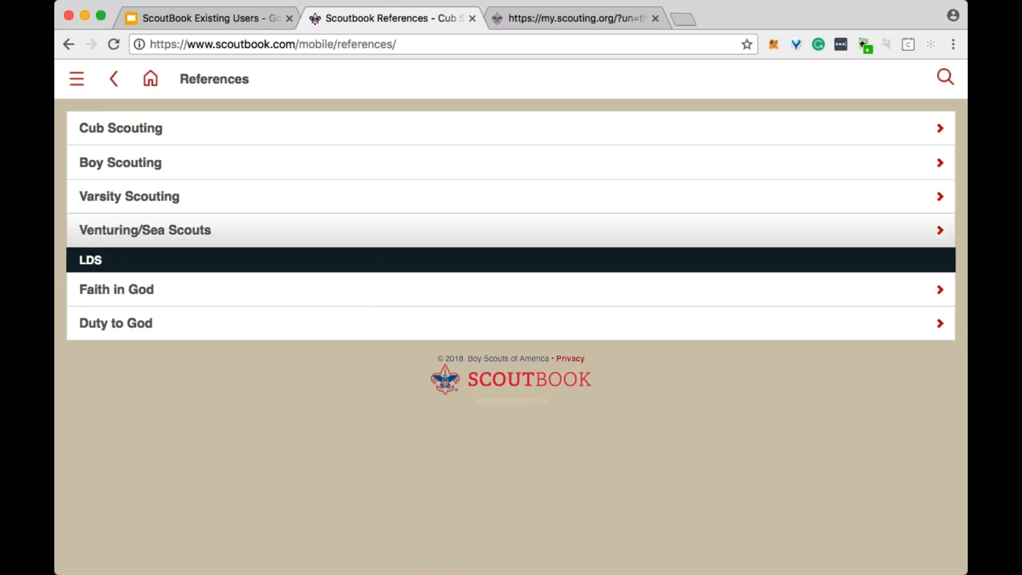
pyautogui.click(186, 165)
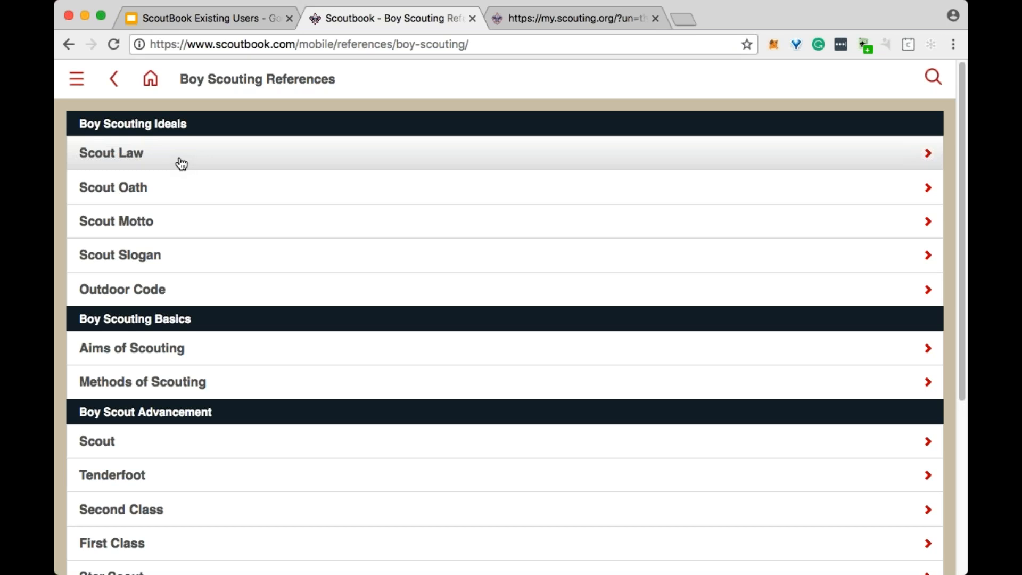
pyautogui.click(182, 164)
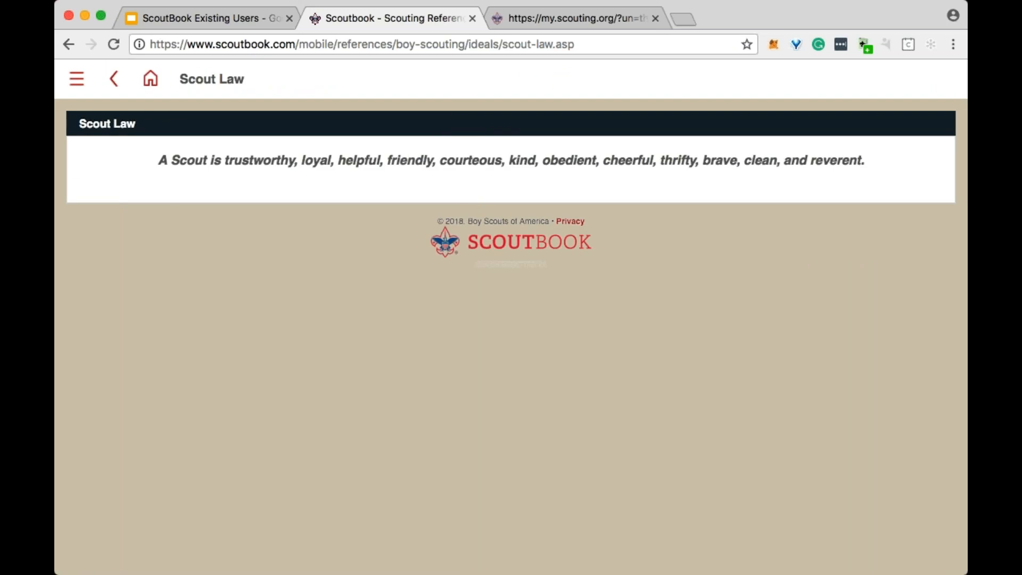
pyautogui.click(114, 80)
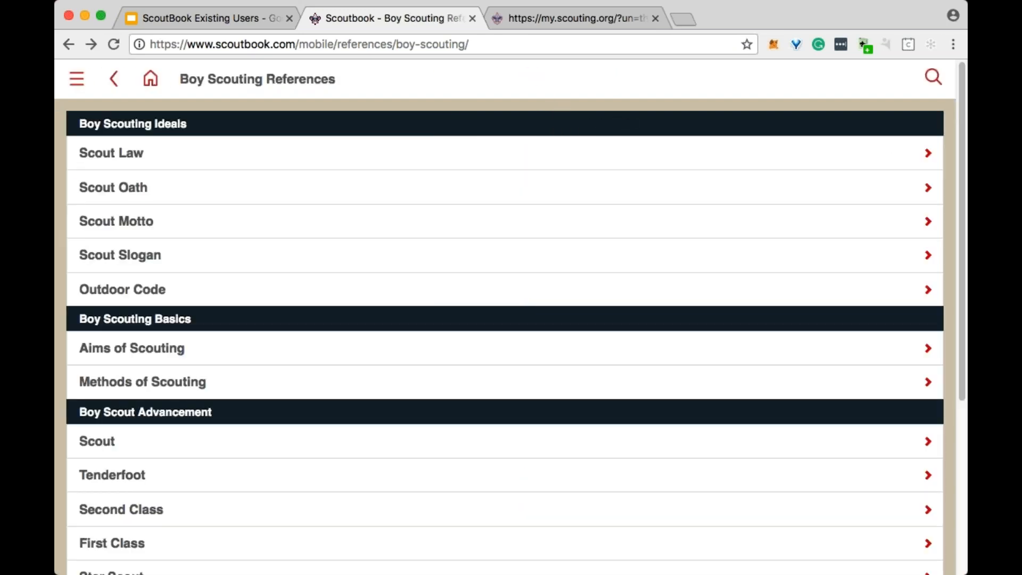
# - Open the Second Class rank requirements under Boy Scout Advancement and look through them
pyautogui.scroll(-5, 274, 155)
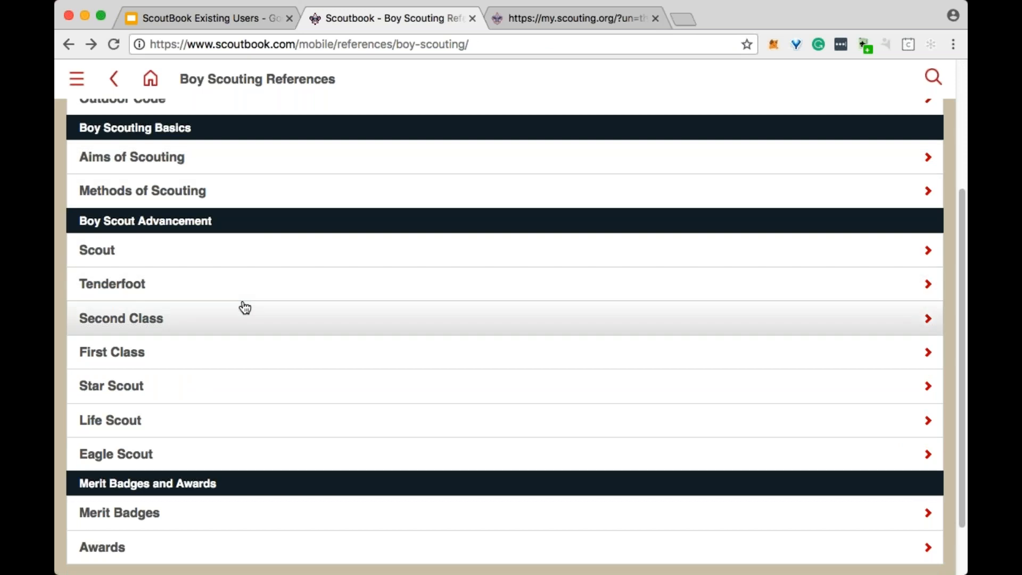
pyautogui.click(228, 326)
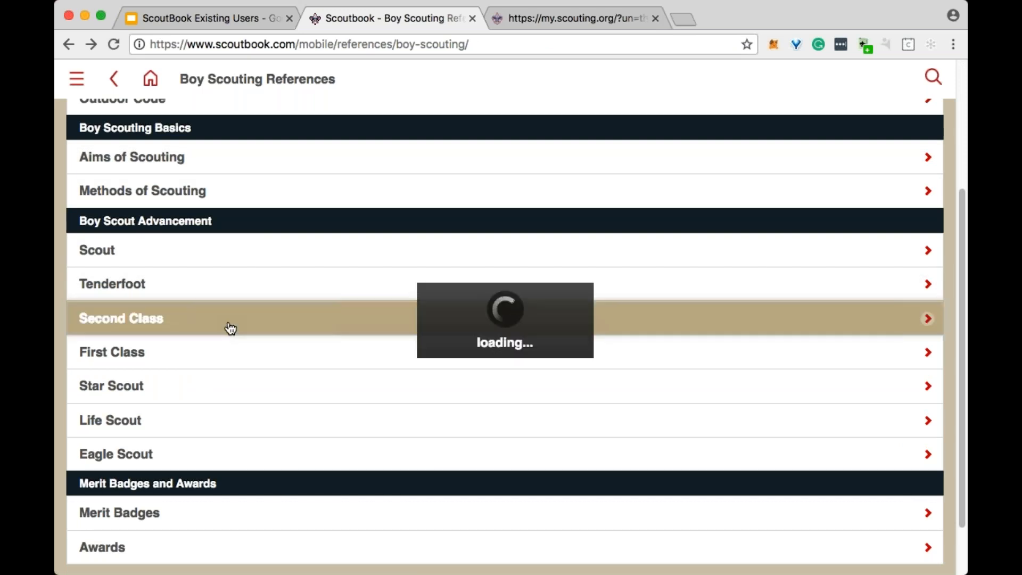
pyautogui.scroll(-15, 505, 341)
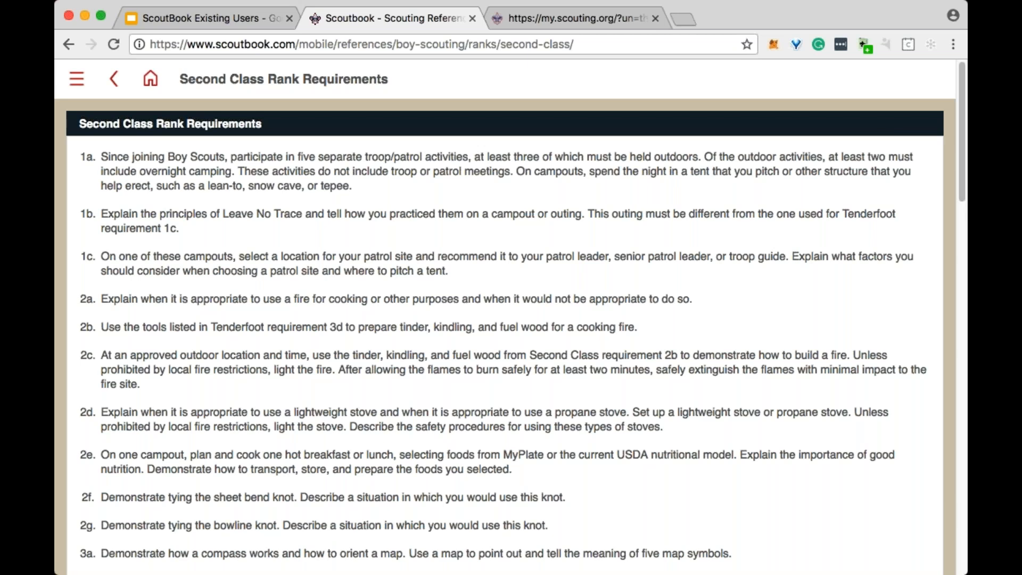
# - Return to the Scoutbook home page and open the Leadership Patrol of Troop 36 through My Dashboard
pyautogui.click(149, 75)
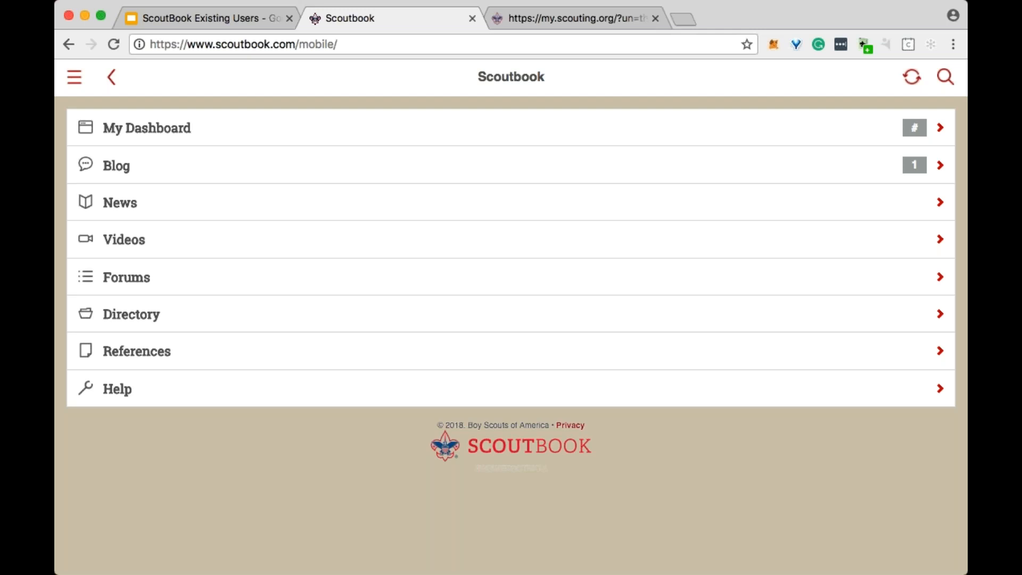
pyautogui.click(333, 139)
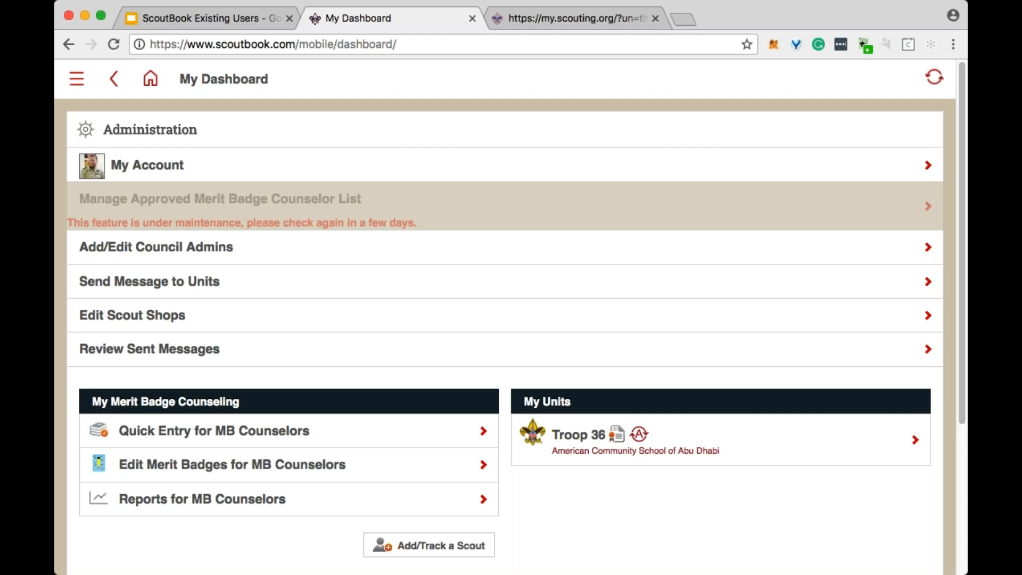
pyautogui.click(697, 448)
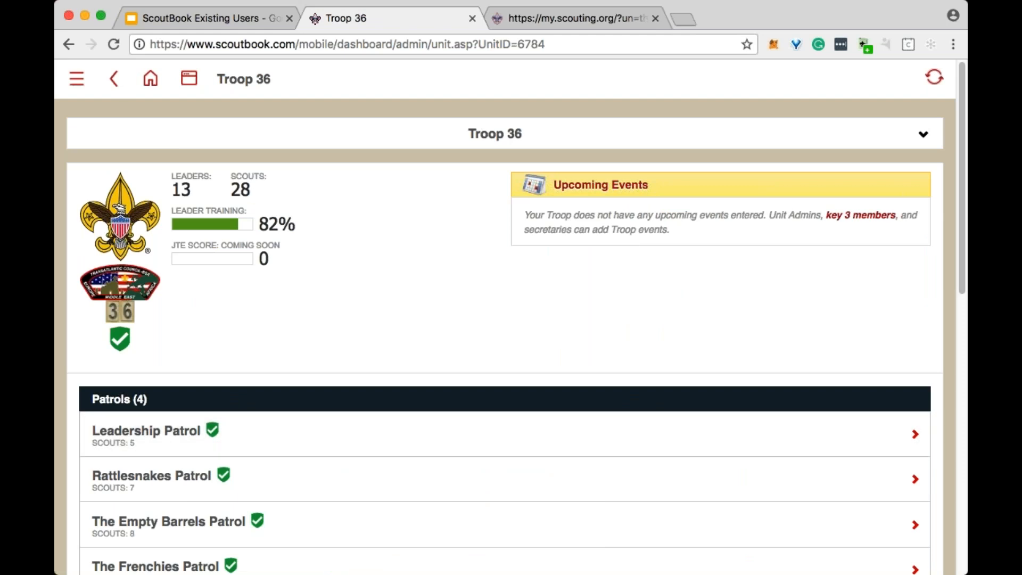
pyautogui.click(274, 453)
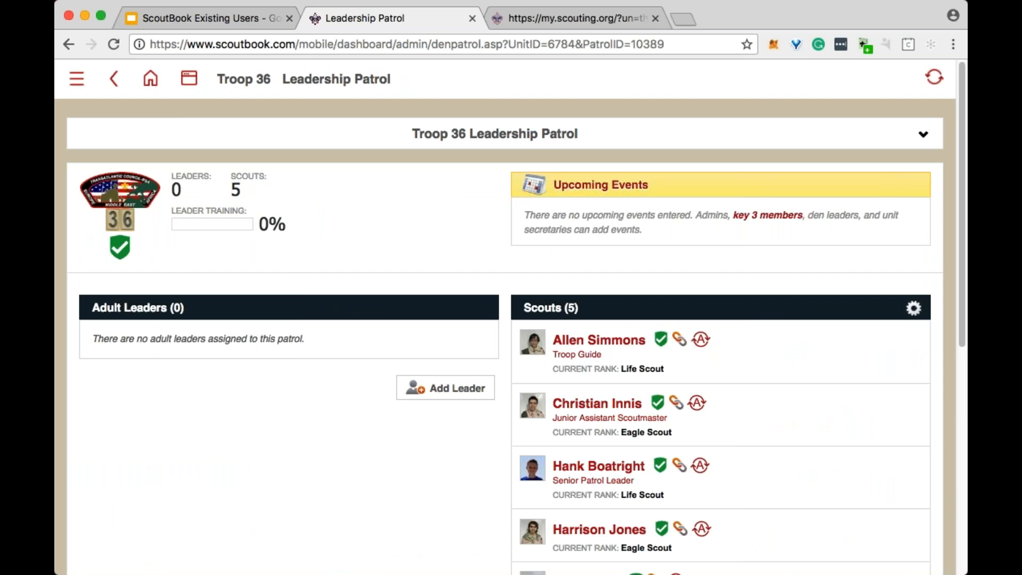
pyautogui.click(608, 344)
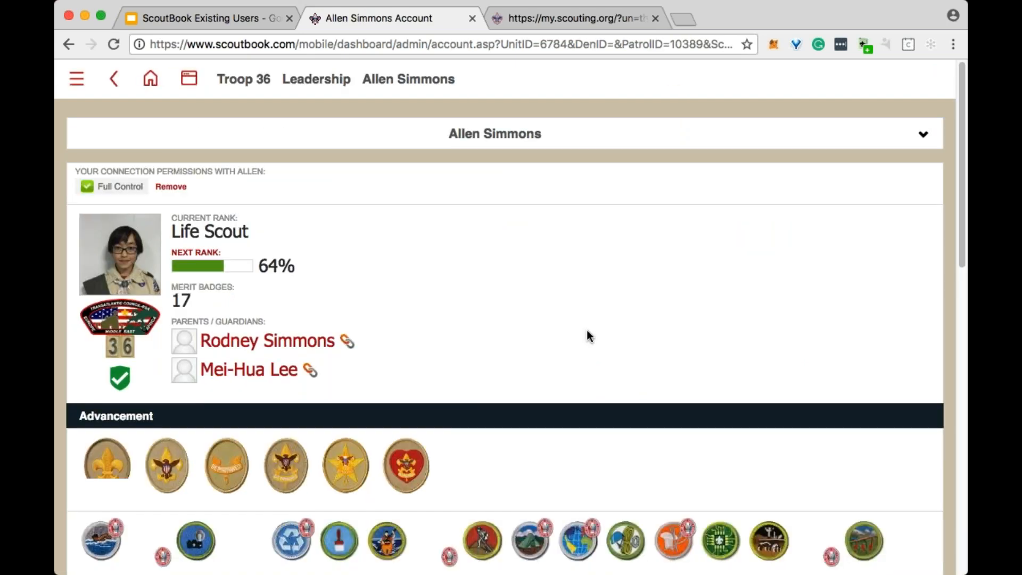
pyautogui.scroll(-3, 554, 330)
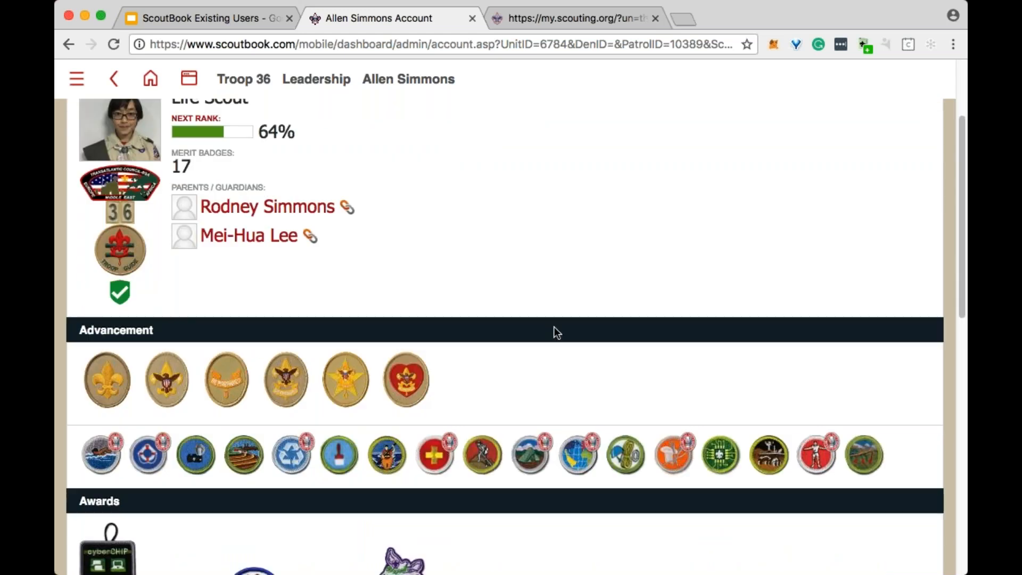
pyautogui.scroll(3, 550, 403)
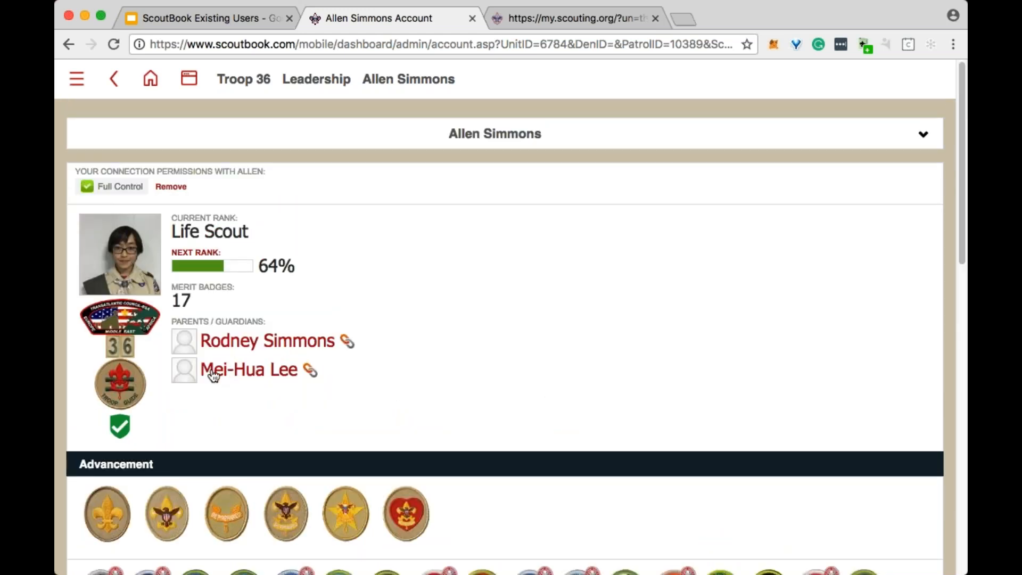
pyautogui.scroll(-10, 213, 376)
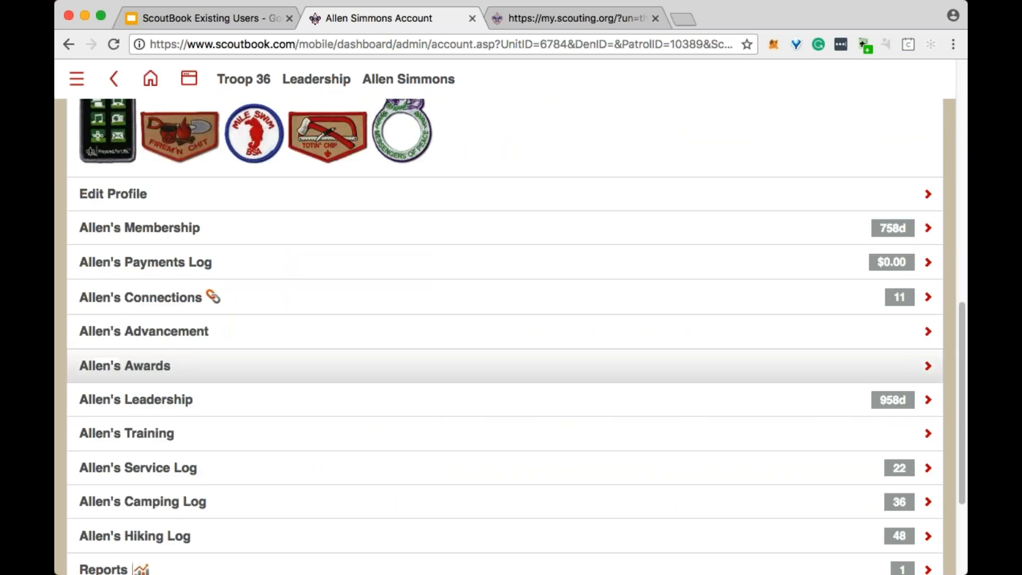
# - Open a new connection invitation for the Scout, tick Other Family Member, and examine the contact fields, permissions and personal message without inviting
pyautogui.click(156, 305)
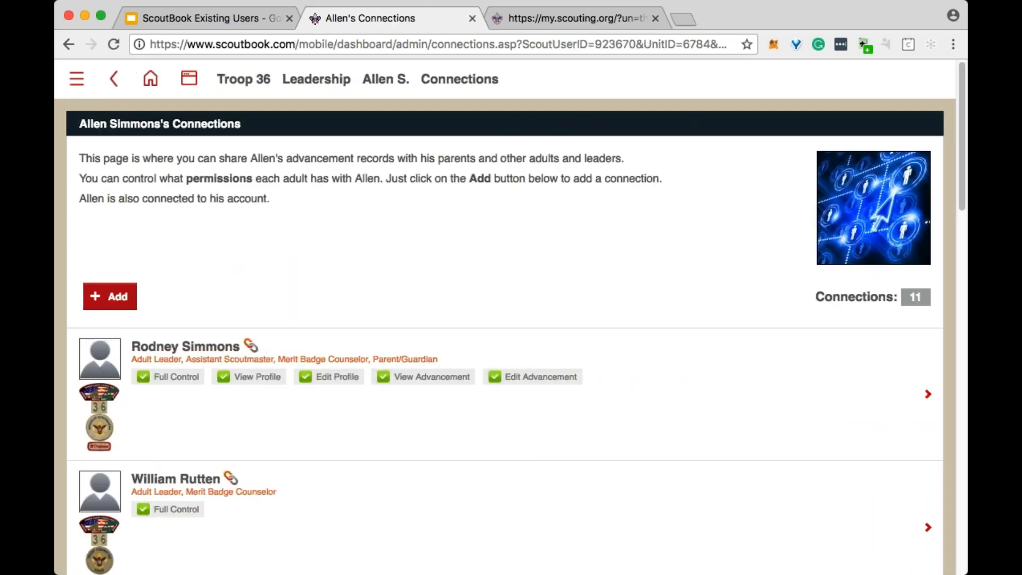
pyautogui.click(102, 296)
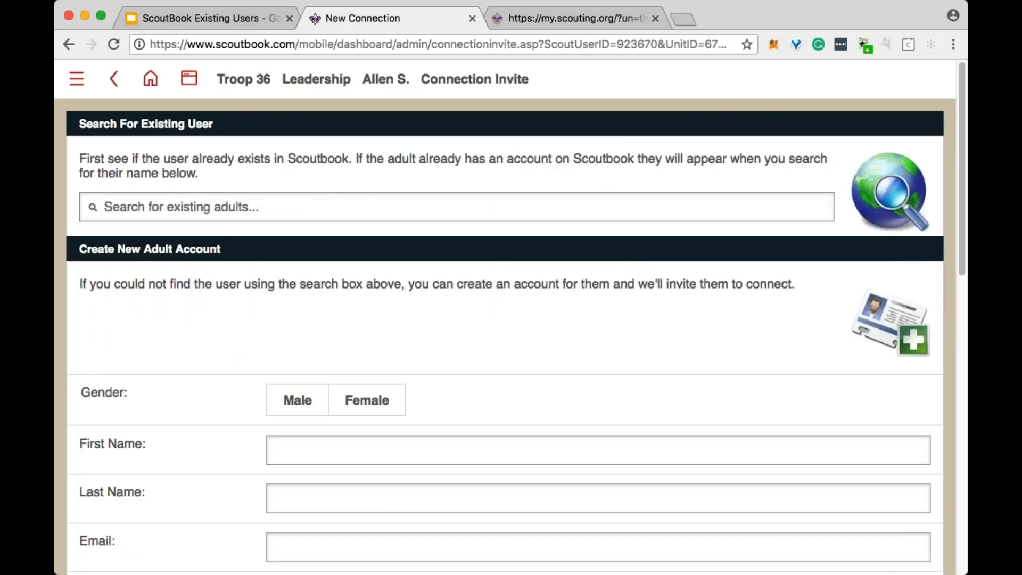
pyautogui.click(105, 207)
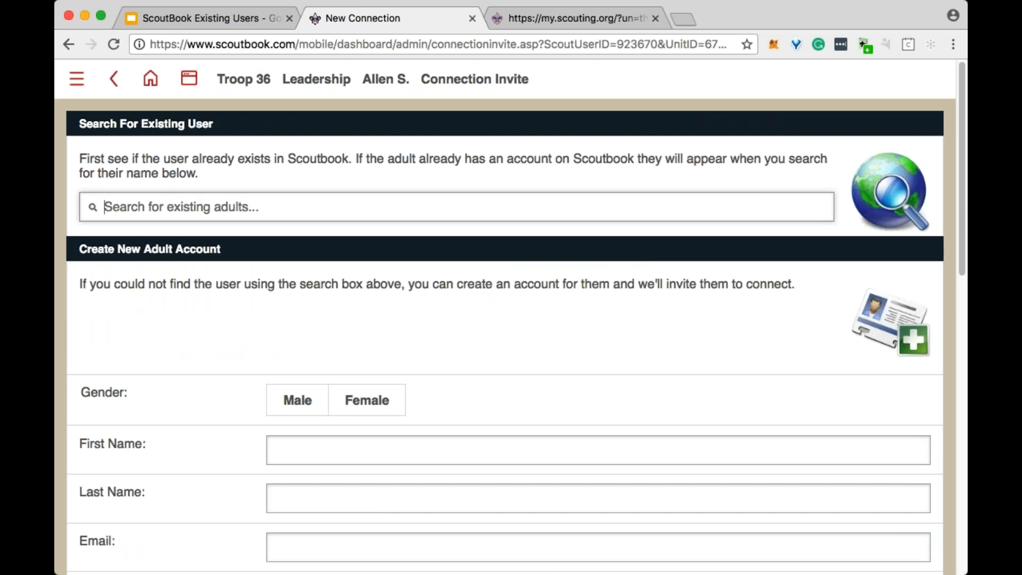
pyautogui.scroll(-1, 490, 430)
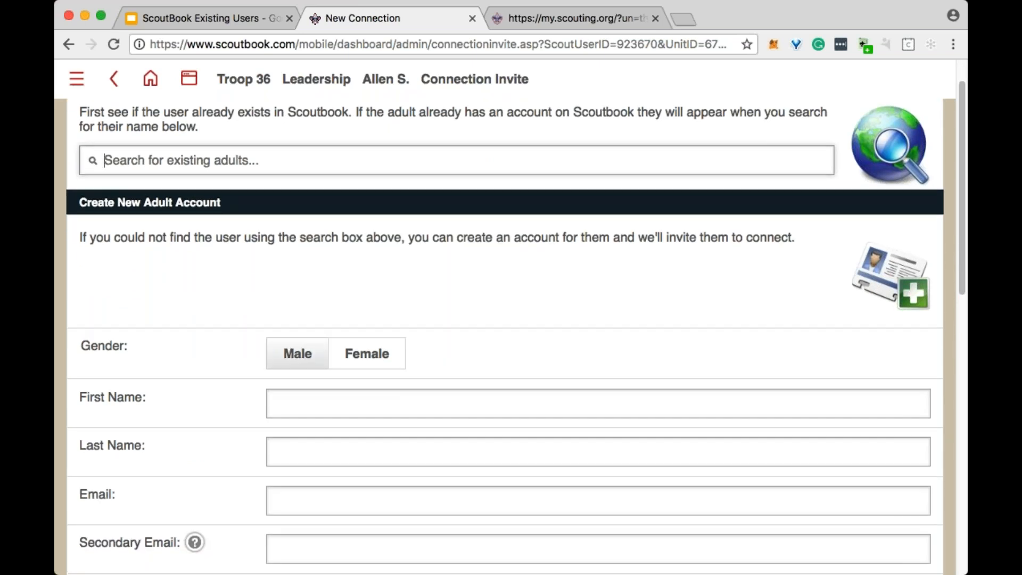
pyautogui.scroll(-3, 491, 430)
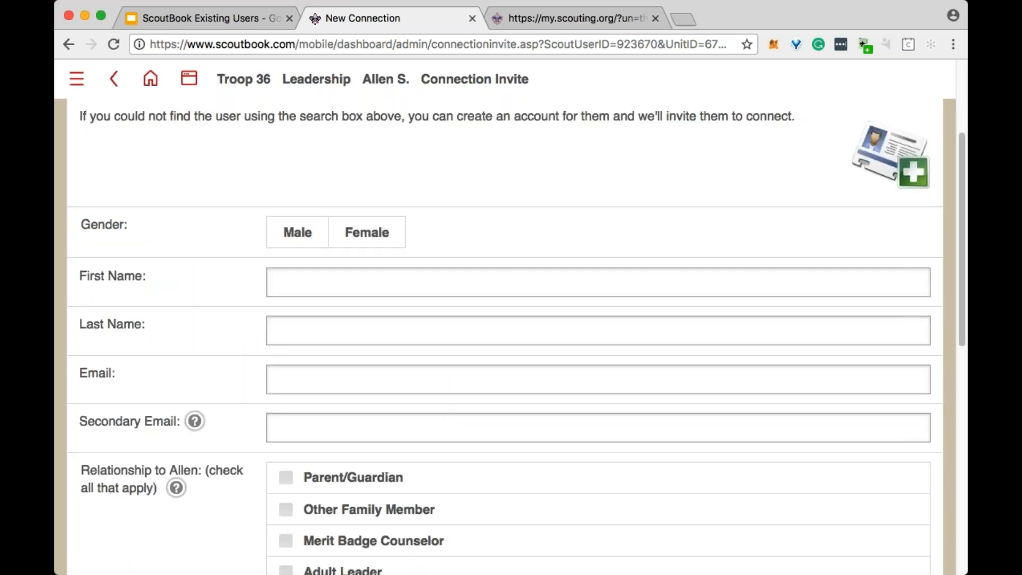
pyautogui.scroll(-2, 296, 470)
pyautogui.click(295, 468)
pyautogui.scroll(-8, 242, 493)
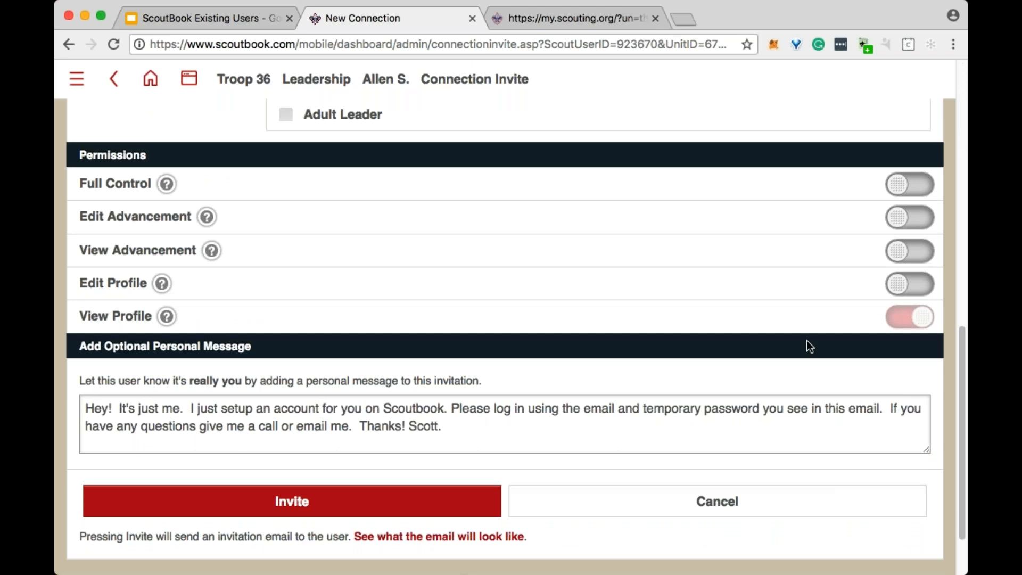
pyautogui.scroll(1, 791, 350)
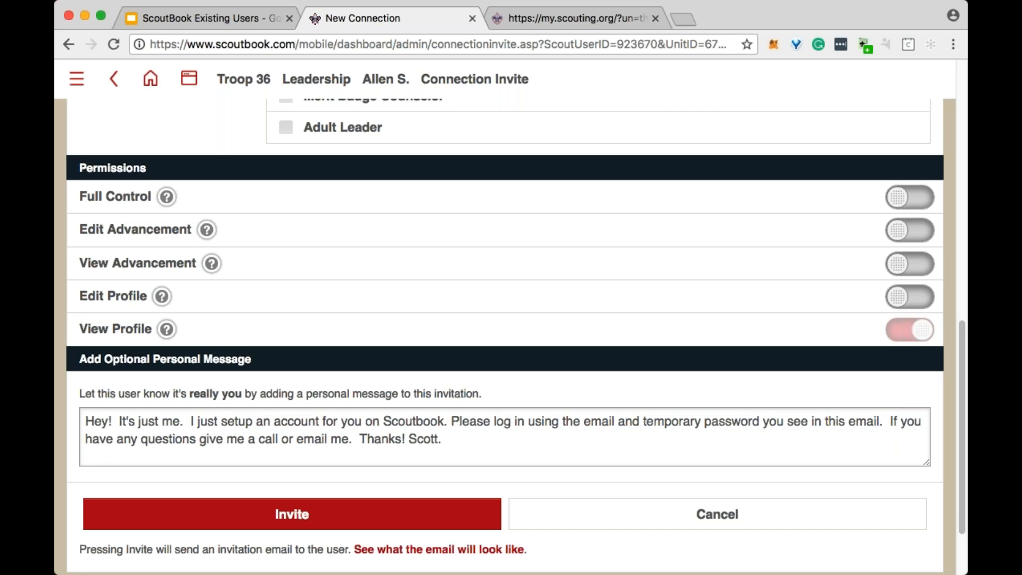
pyautogui.scroll(10, 644, 260)
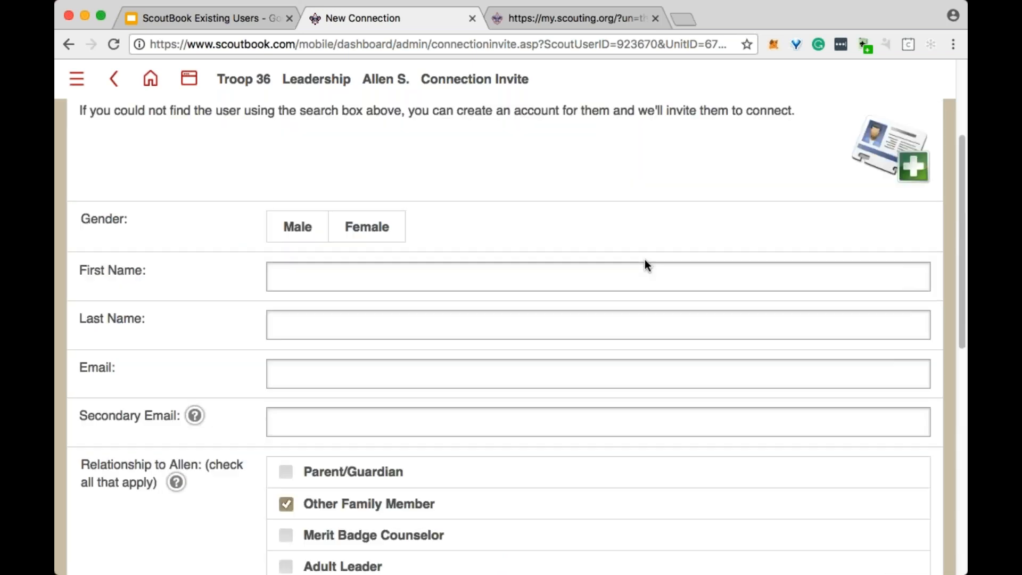
pyautogui.click(224, 74)
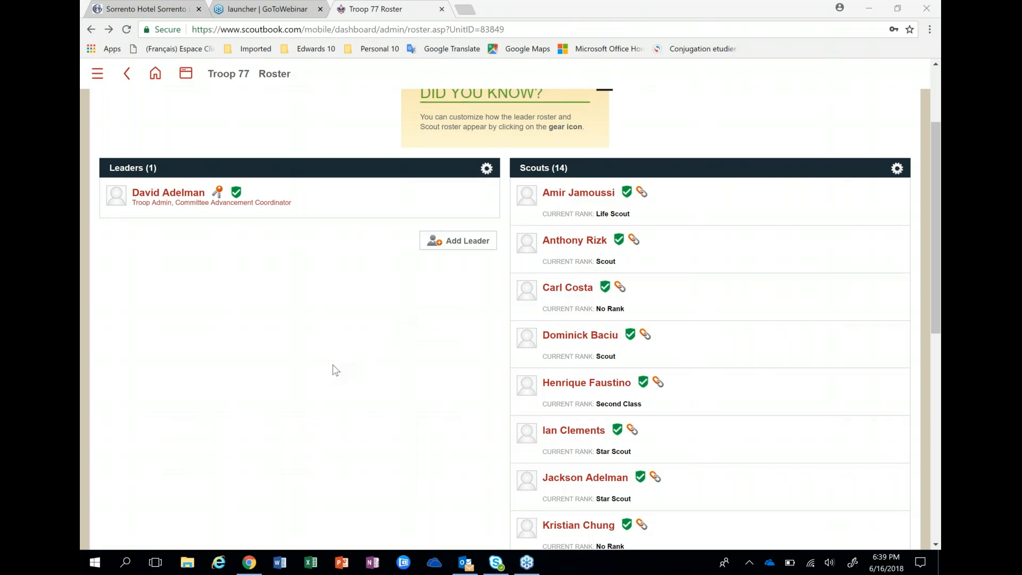
# - Return from the Troop 77 roster to My Dashboard and dismiss the Getting Started FAQ tip
pyautogui.scroll(1, 336, 370)
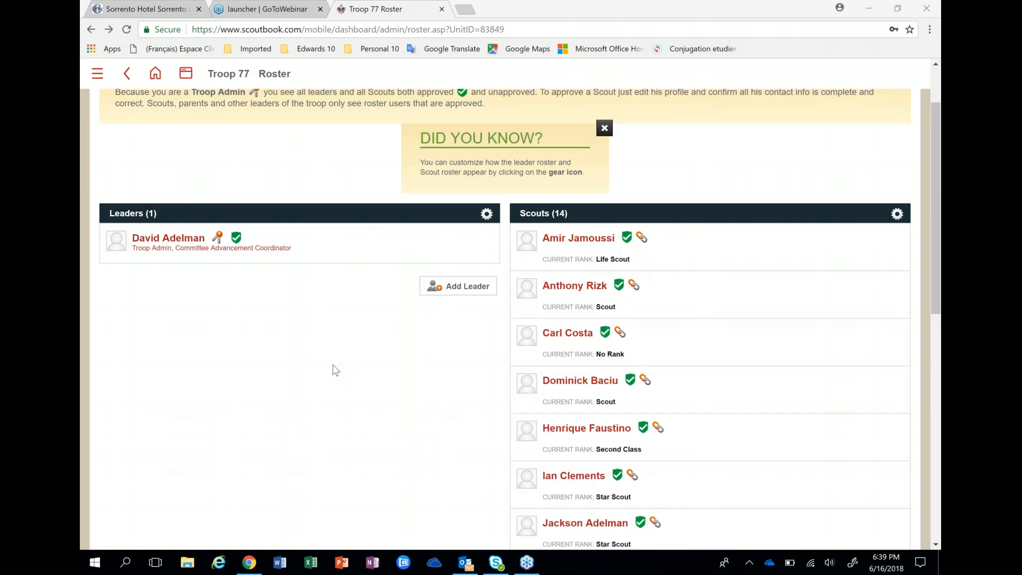
pyautogui.scroll(2, 336, 371)
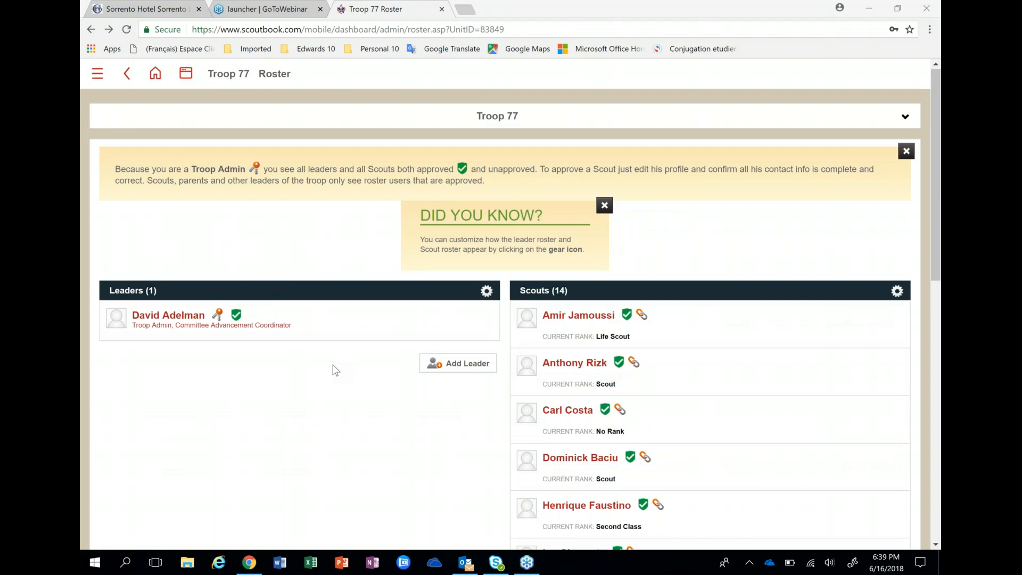
pyautogui.click(155, 73)
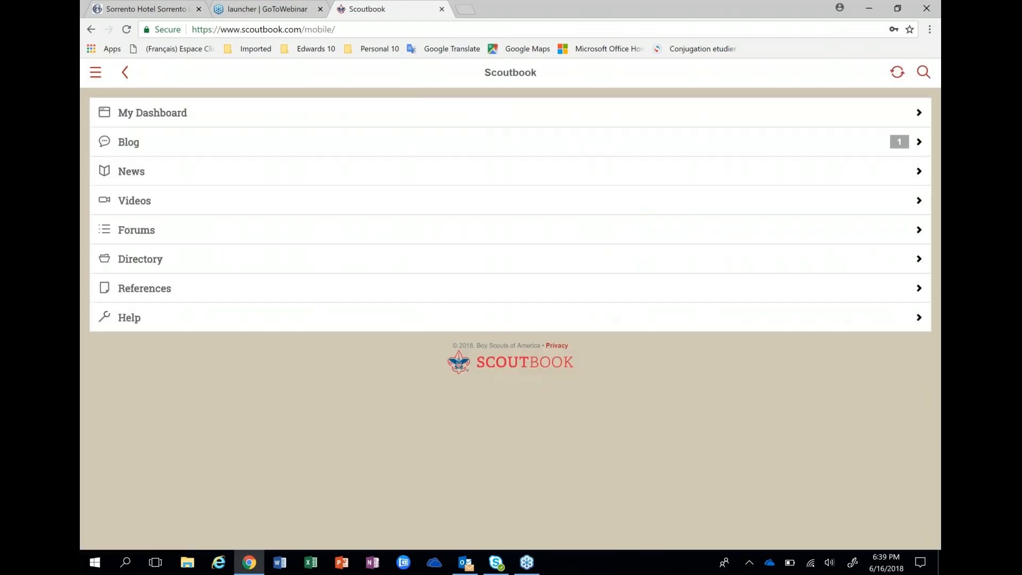
pyautogui.click(792, 385)
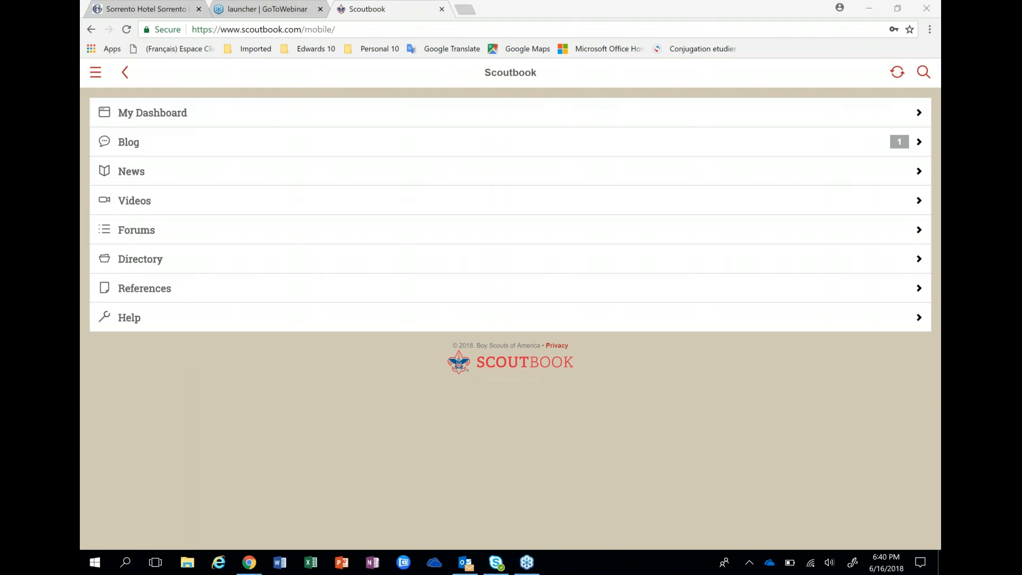
pyautogui.click(131, 122)
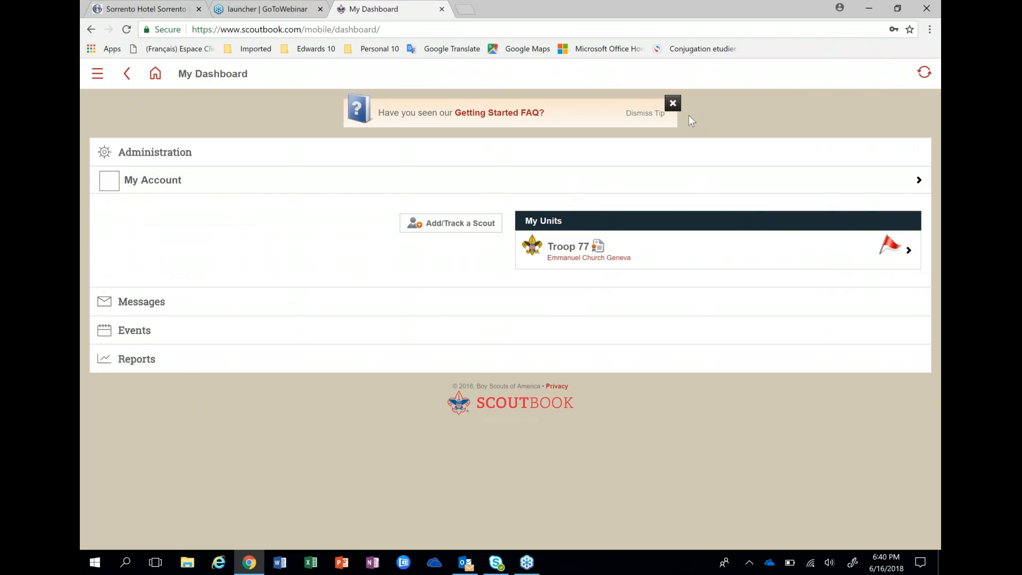
pyautogui.click(672, 106)
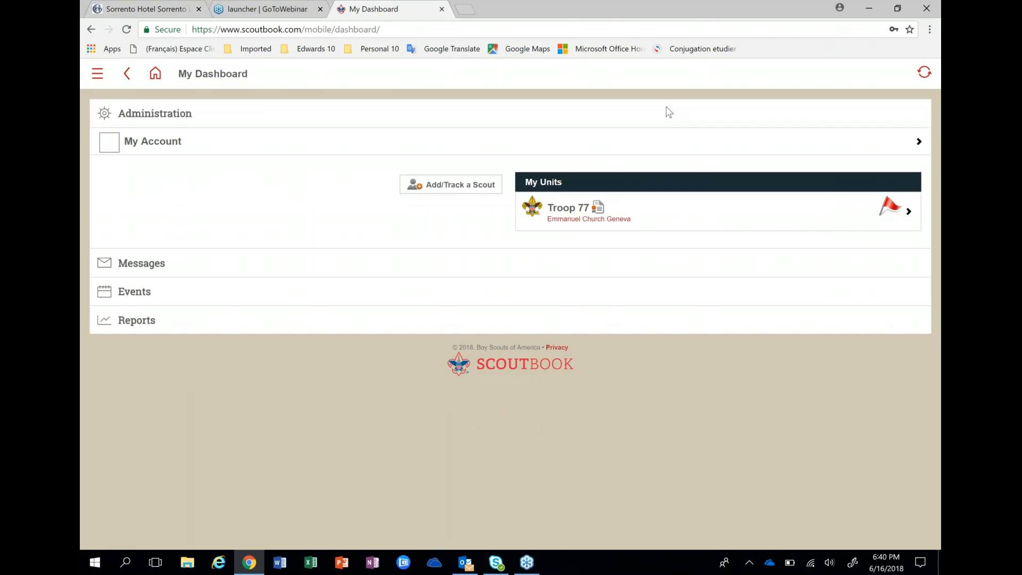
# - Open the account of a Troop 77 Star Scout without listed parents and go to the Scout's connections
pyautogui.click(553, 213)
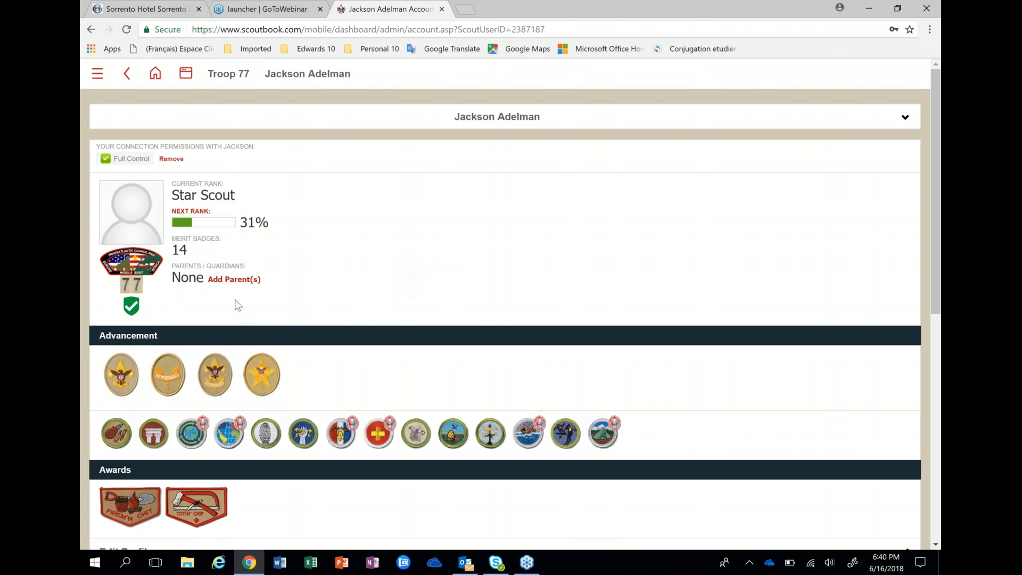
pyautogui.click(245, 282)
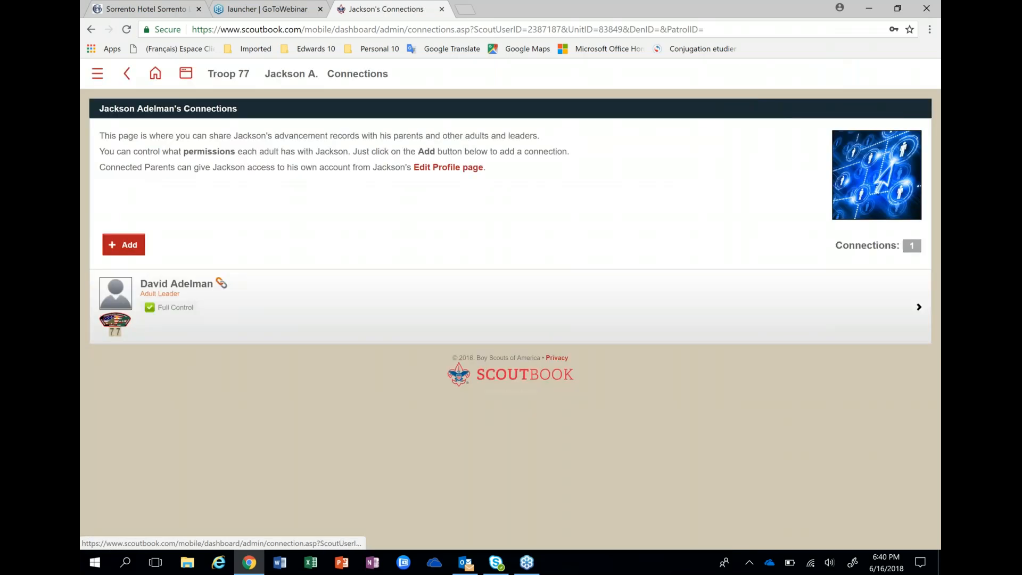
pyautogui.click(200, 288)
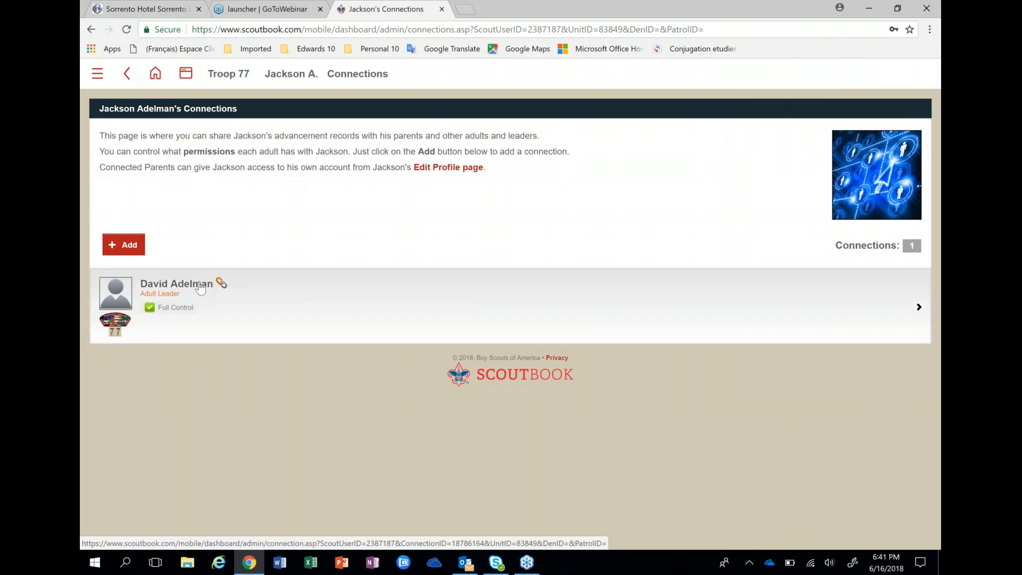
# - Add the Parent/Guardian relationship to the adult leader's connection with the Scout and update it
pyautogui.click(200, 288)
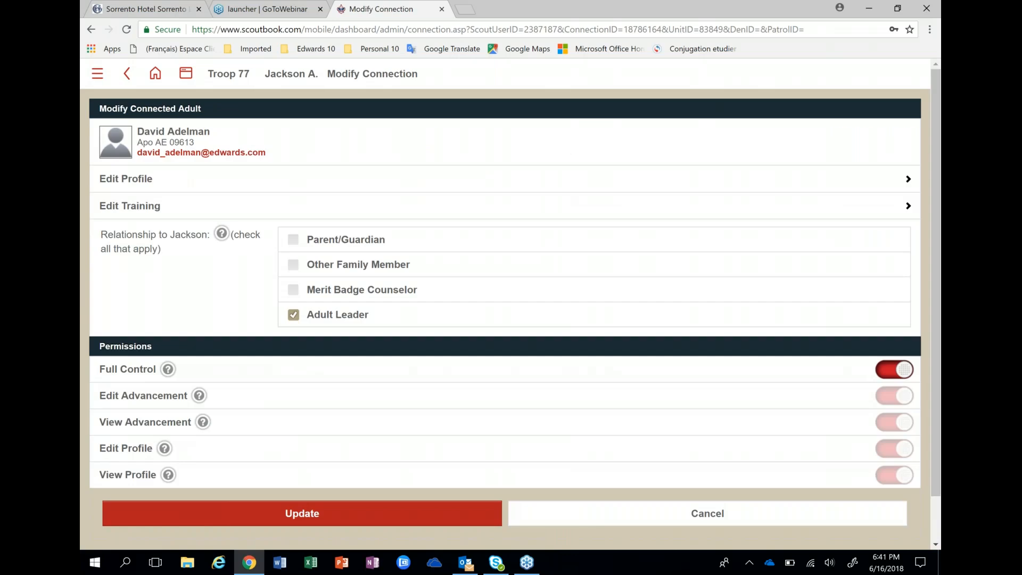
pyautogui.click(293, 240)
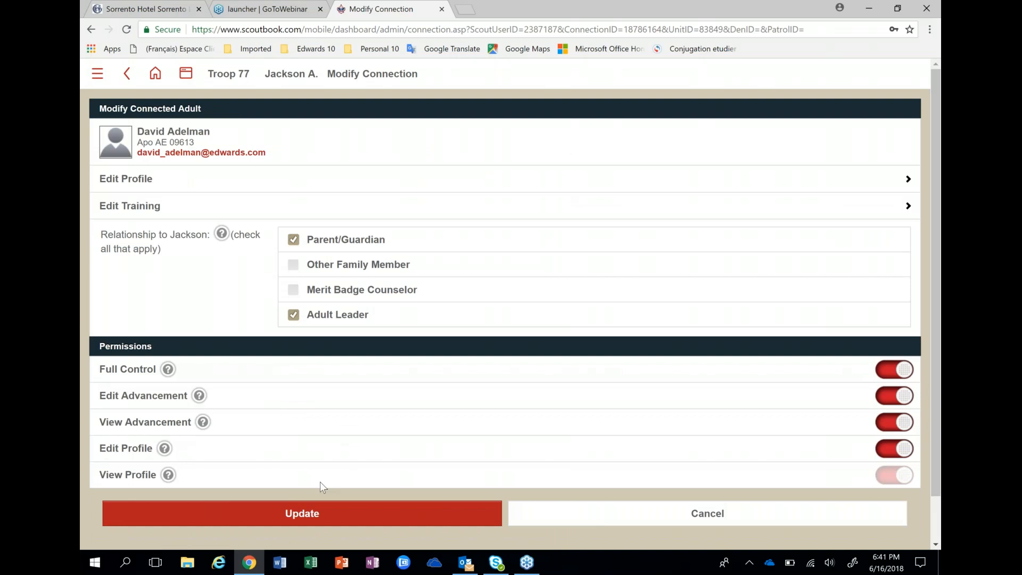
pyautogui.click(335, 521)
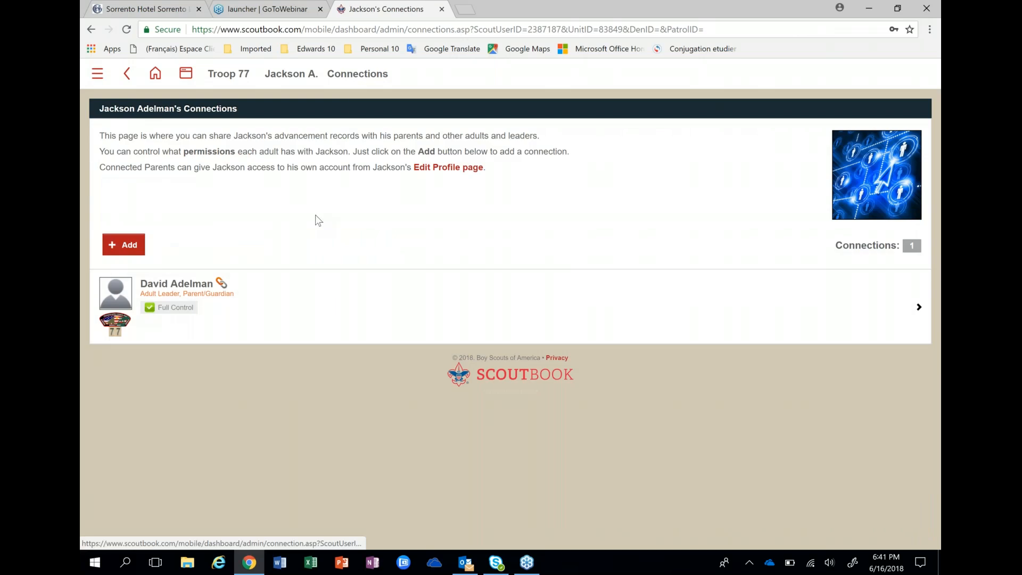
pyautogui.click(158, 74)
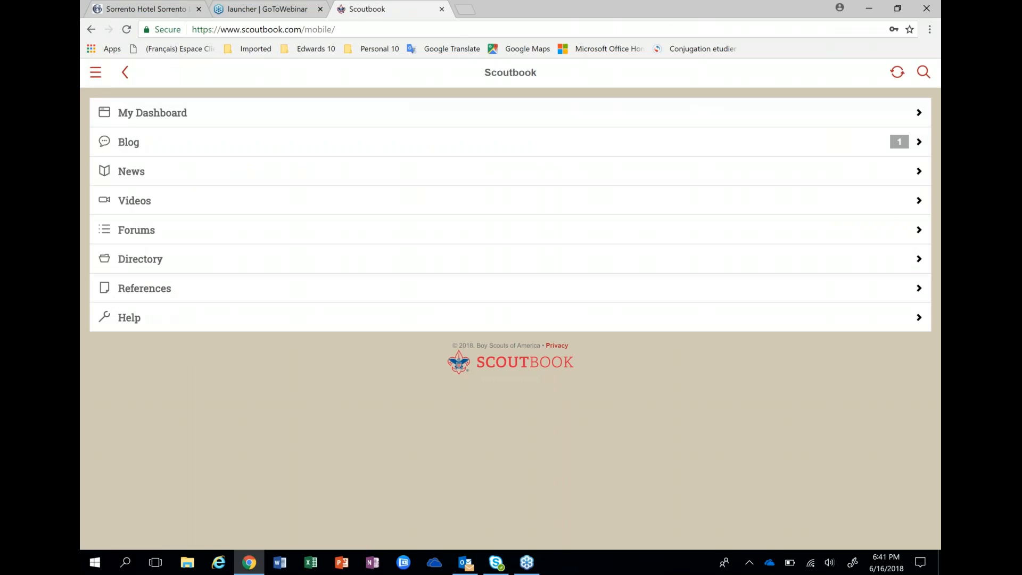
pyautogui.click(153, 122)
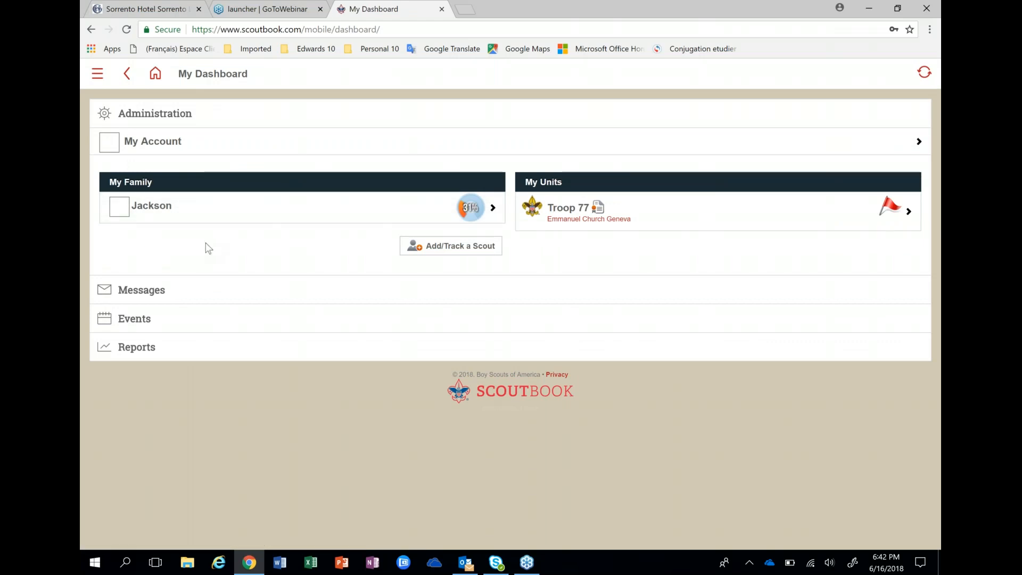
pyautogui.click(135, 213)
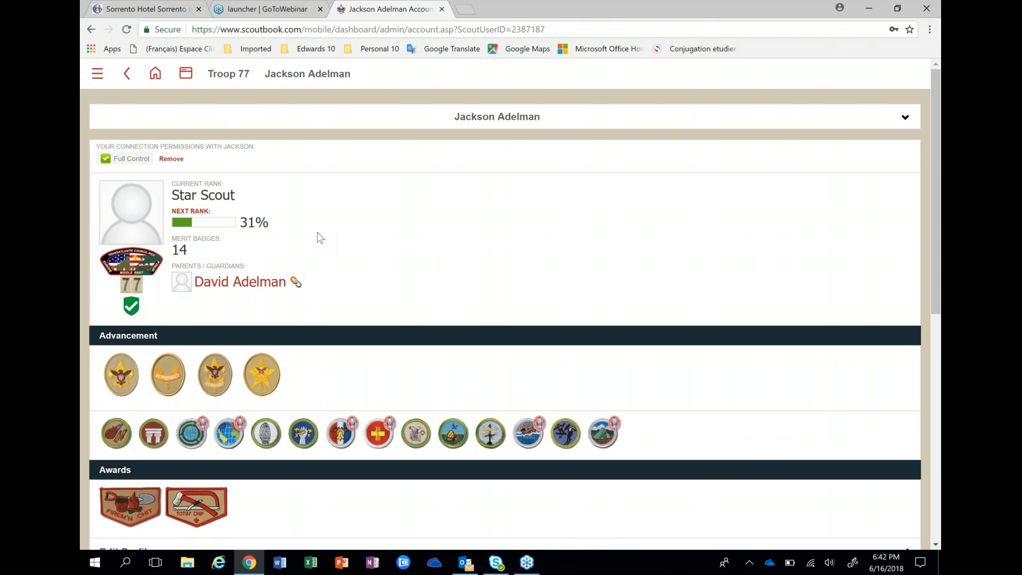
# - Open the Scout's Edit Profile page and review the profile fields down to the section for inviting the Scout to connect
pyautogui.scroll(-1, 320, 237)
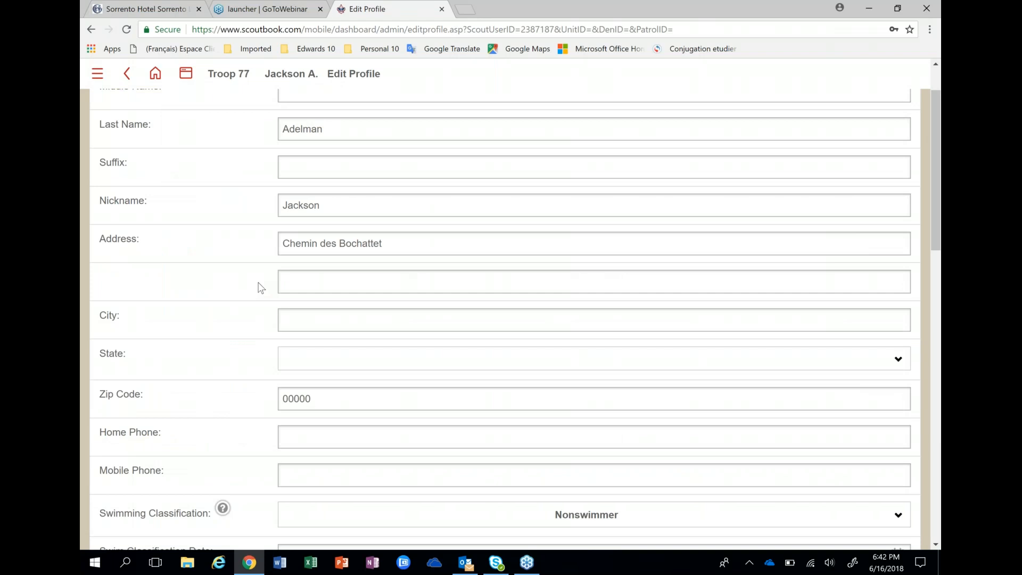
pyautogui.scroll(-10, 261, 287)
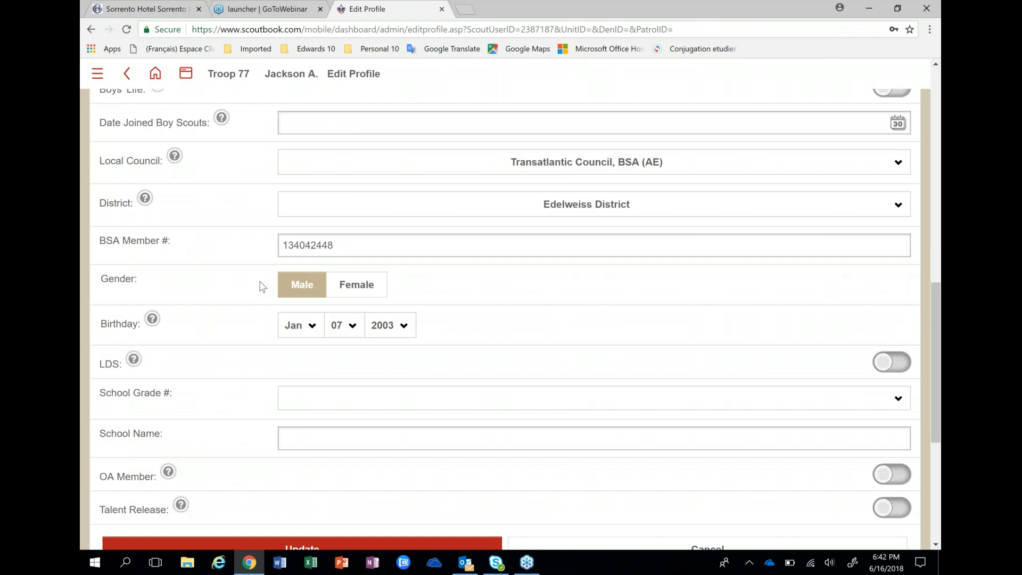
pyautogui.scroll(-1, 262, 288)
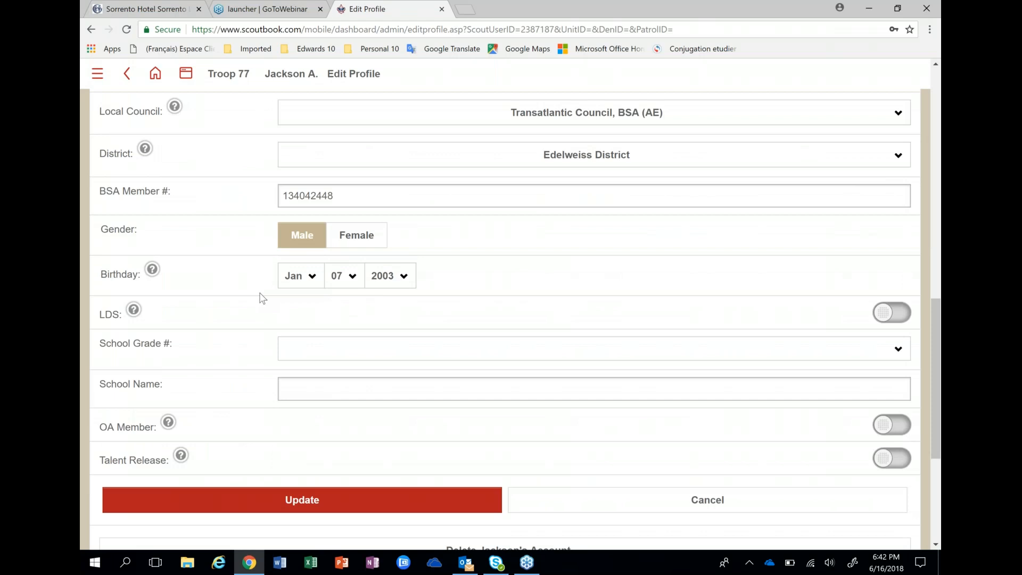
pyautogui.scroll(-1, 262, 299)
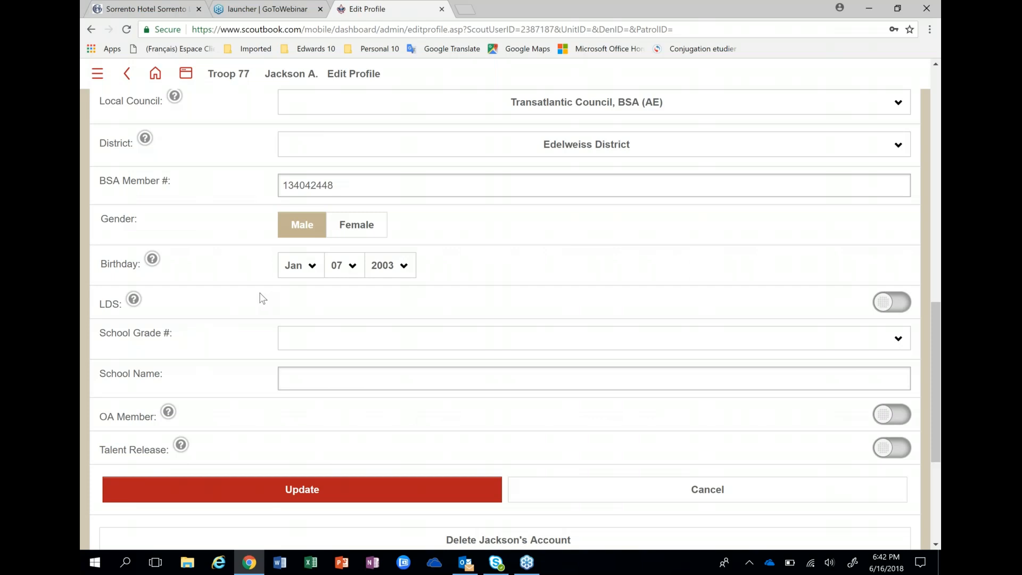
pyautogui.scroll(-3, 262, 298)
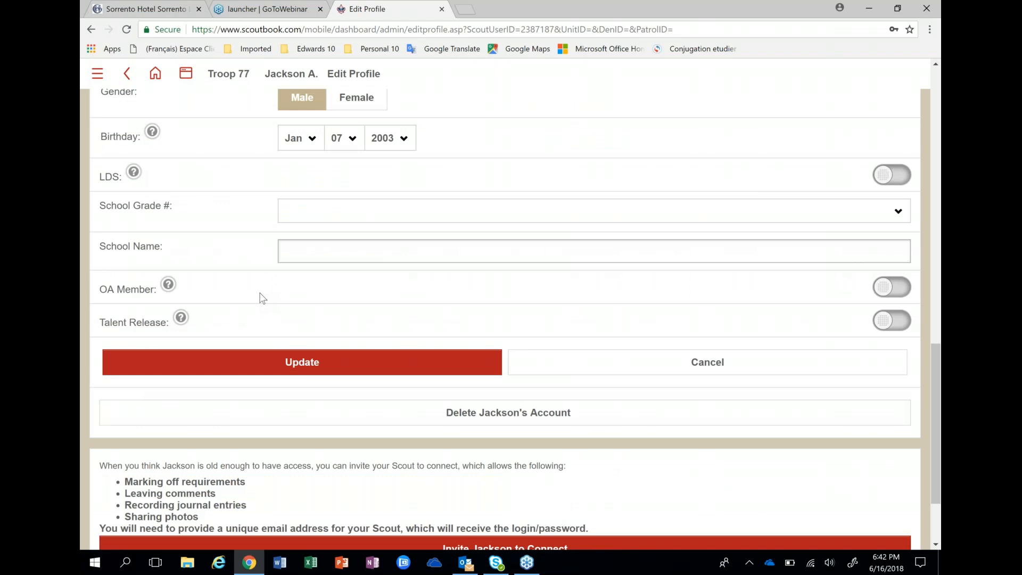
pyautogui.scroll(-2, 477, 448)
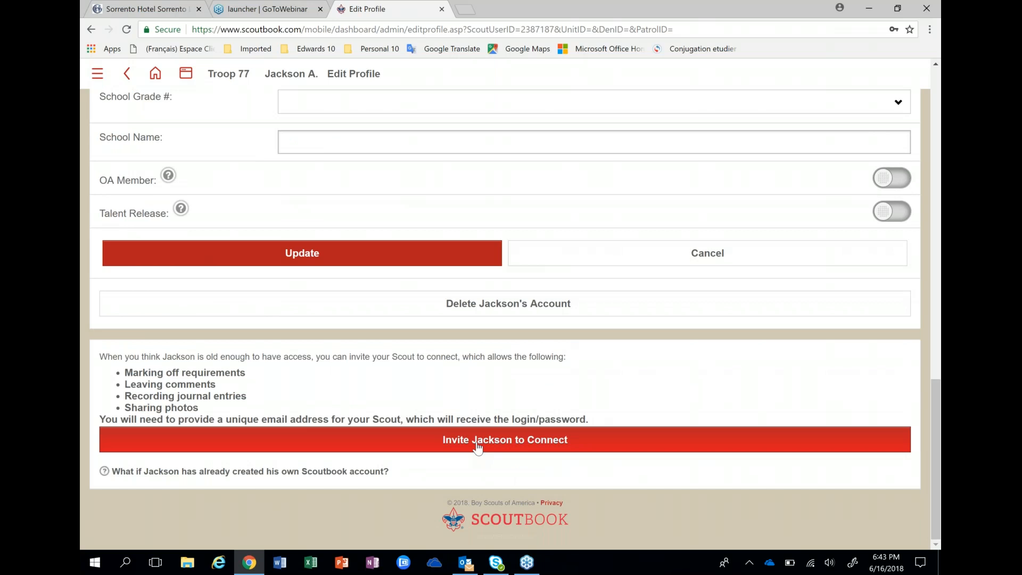
pyautogui.click(477, 449)
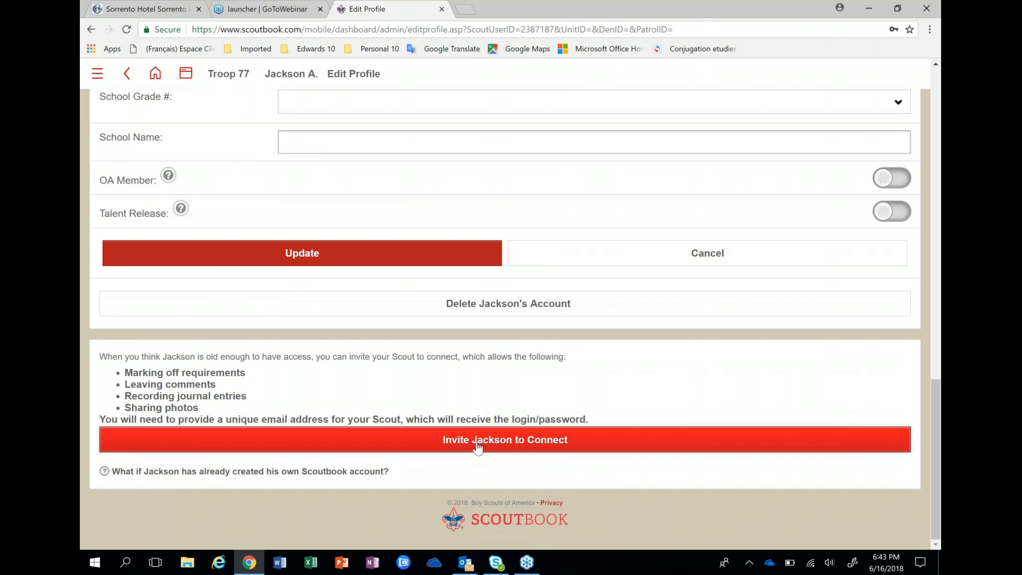
pyautogui.click(478, 448)
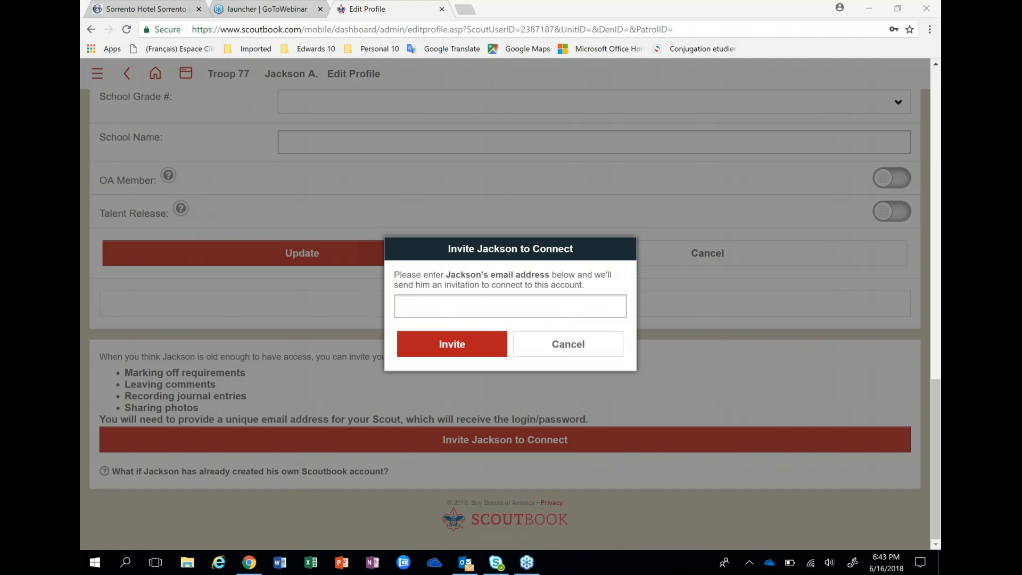
pyautogui.click(601, 354)
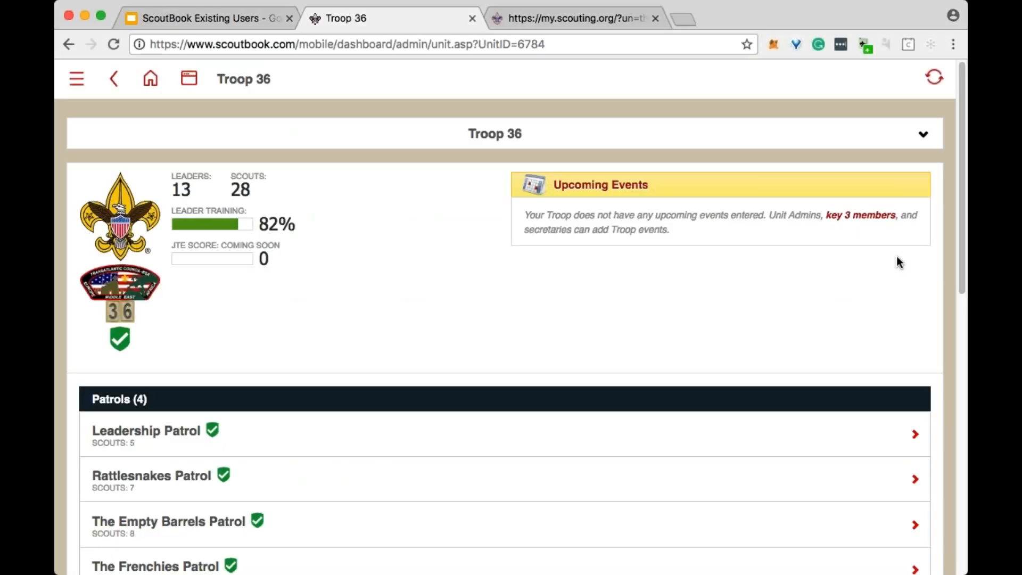
# - View the list of available Troop Reports for Troop 36 and close it without choosing a report
pyautogui.scroll(-6, 463, 258)
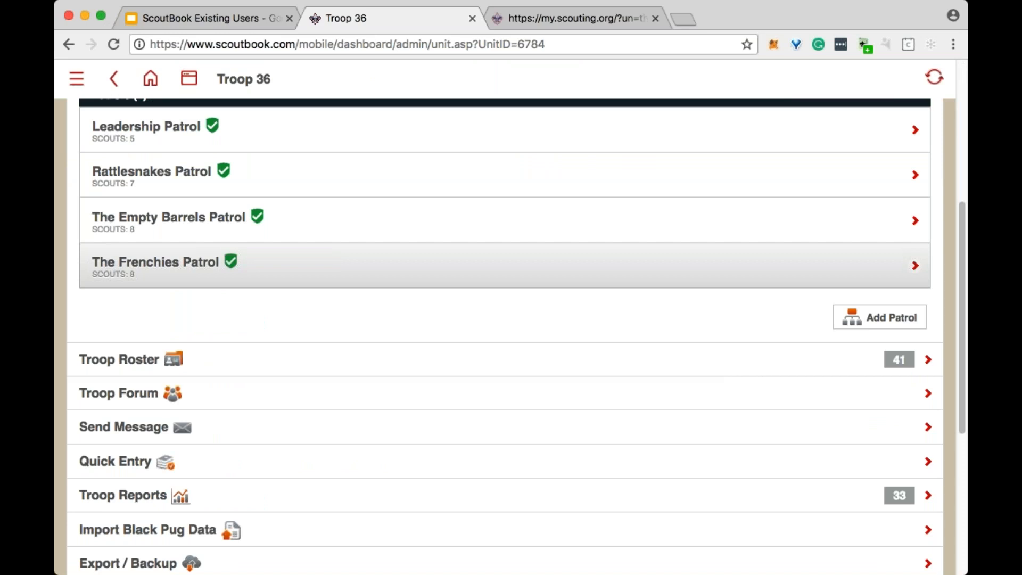
pyautogui.scroll(-2, 423, 290)
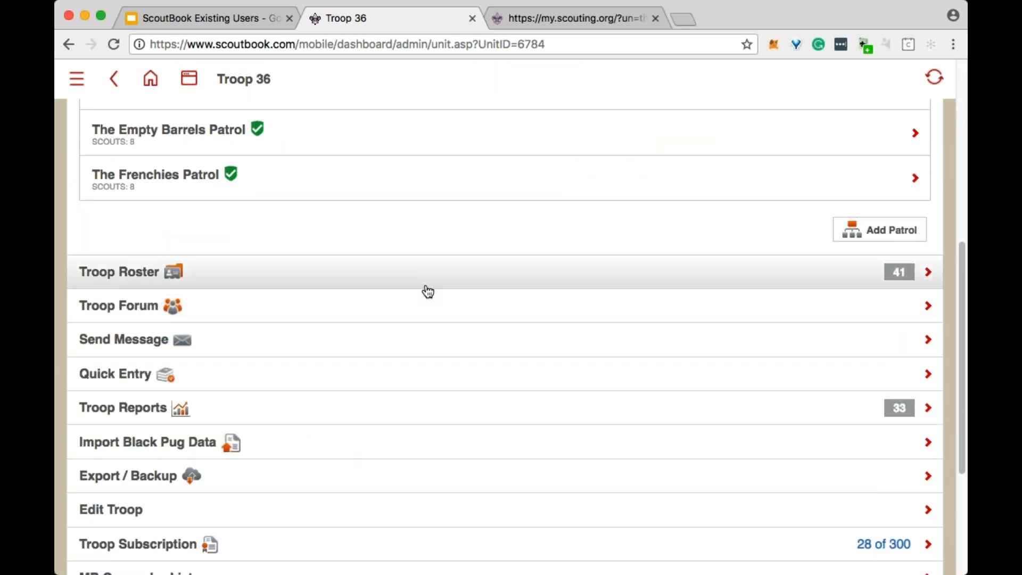
pyautogui.scroll(-1, 404, 348)
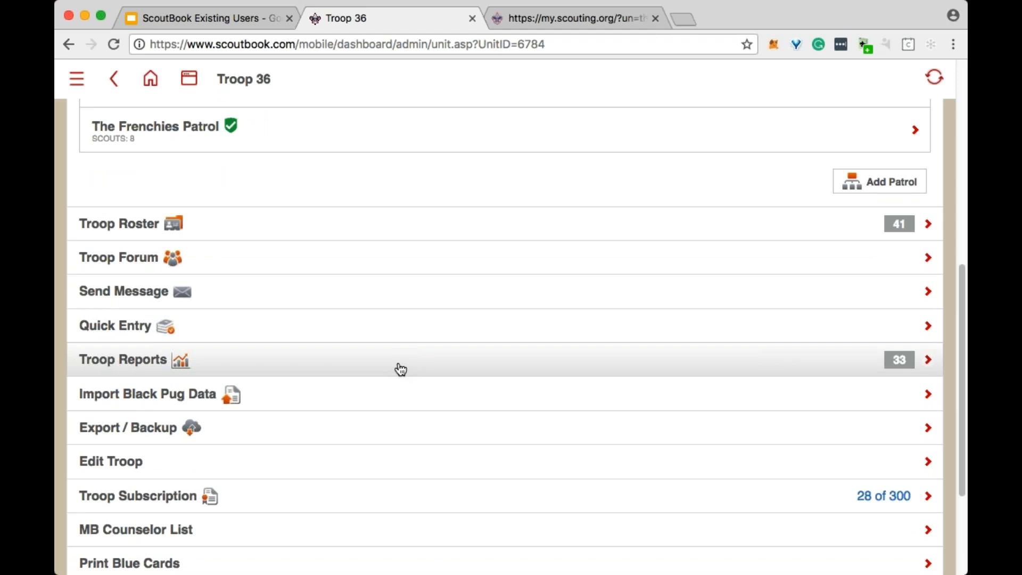
pyautogui.click(399, 368)
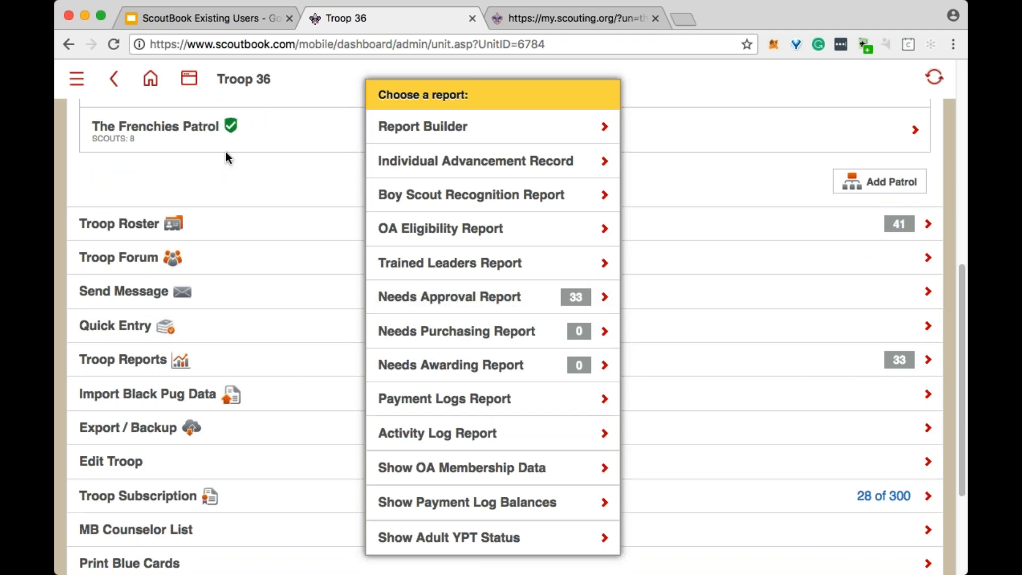
pyautogui.click(214, 171)
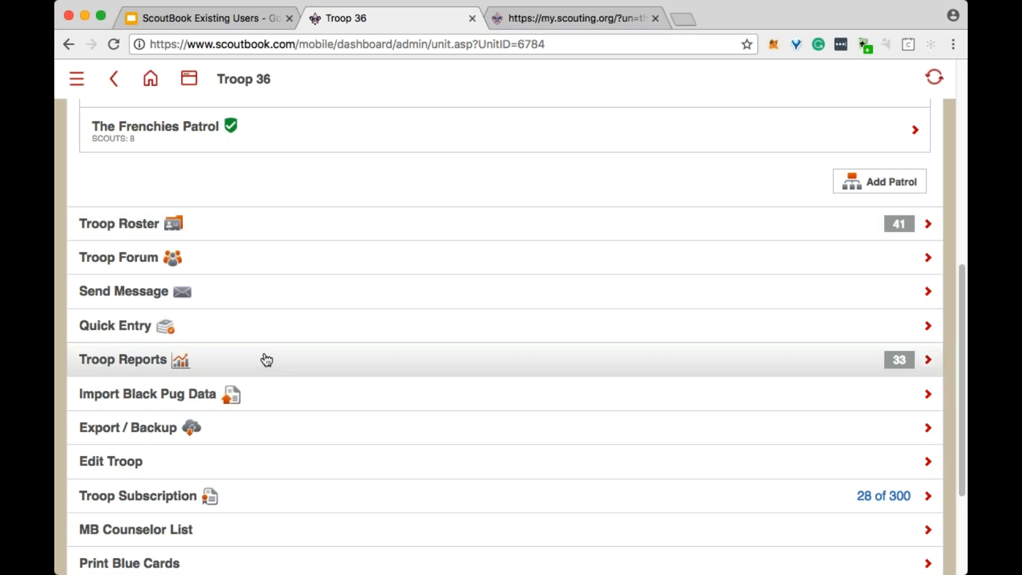
# - Open the Needs Approval Report from the Troop 36 reports
pyautogui.scroll(8, 376, 214)
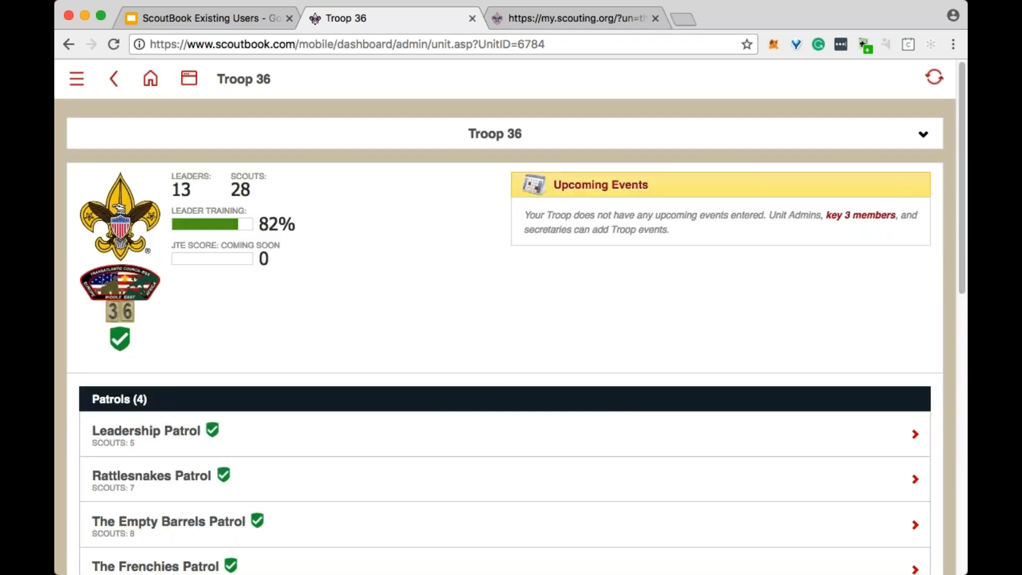
pyautogui.scroll(-5, 370, 277)
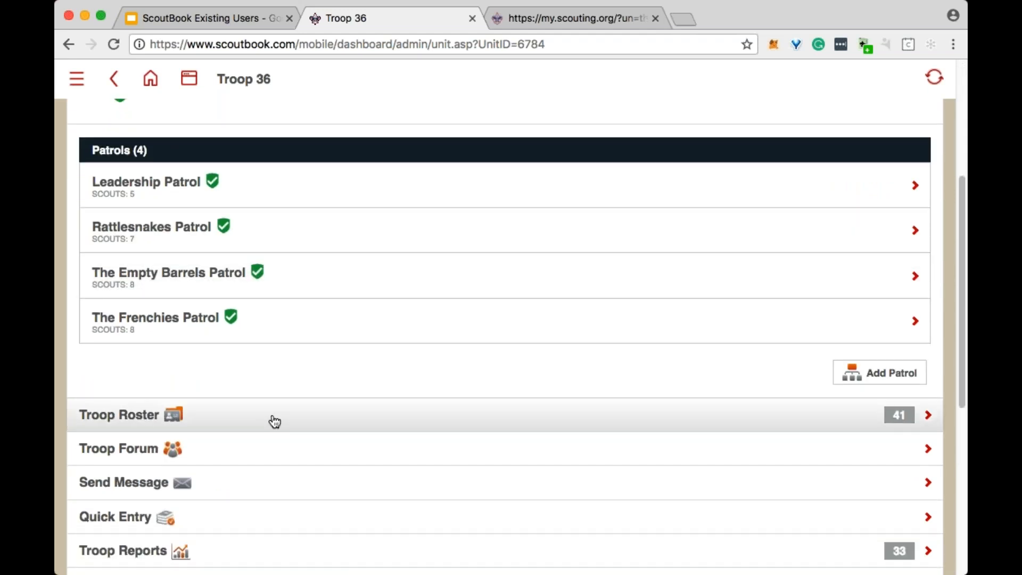
pyautogui.scroll(-2, 282, 426)
pyautogui.click(276, 460)
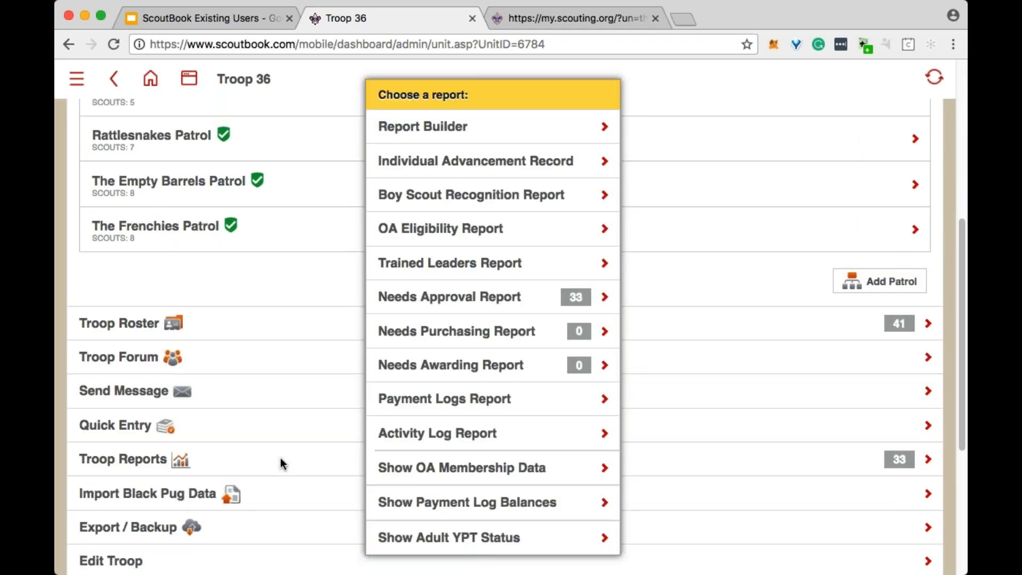
pyautogui.click(450, 297)
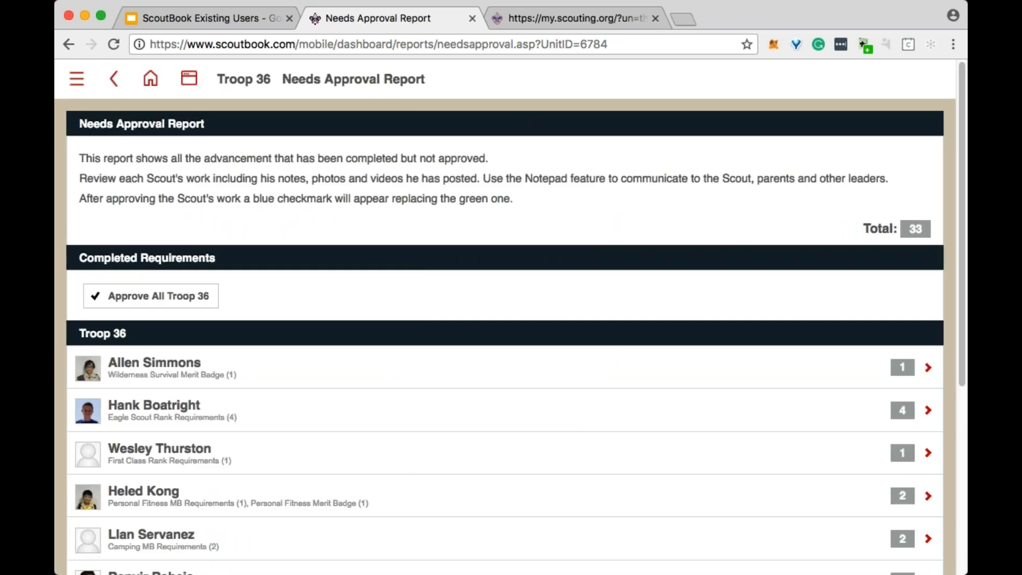
# - Review the Camping merit badge requirements awaiting approval for the Empty Barrels Scout and return to the Needs Approval Report
pyautogui.scroll(-2, 482, 291)
pyautogui.scroll(-1, 306, 416)
pyautogui.click(293, 434)
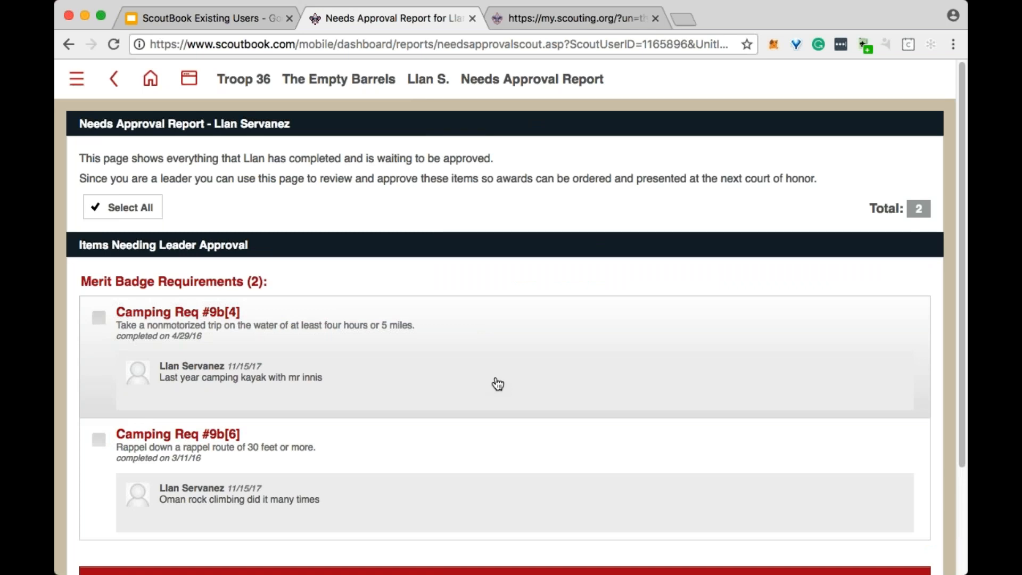
pyautogui.scroll(-2, 392, 393)
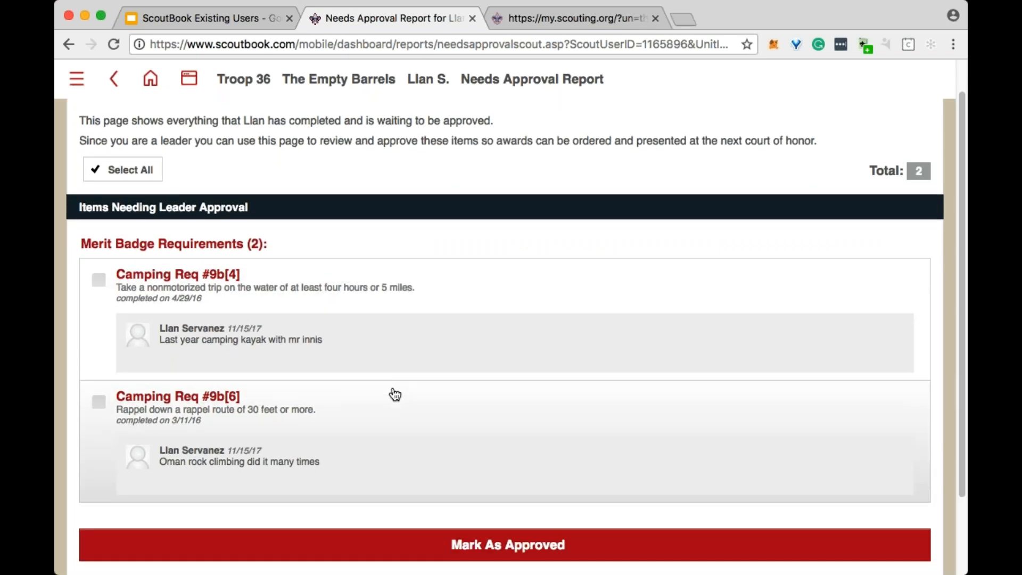
pyautogui.scroll(2, 394, 393)
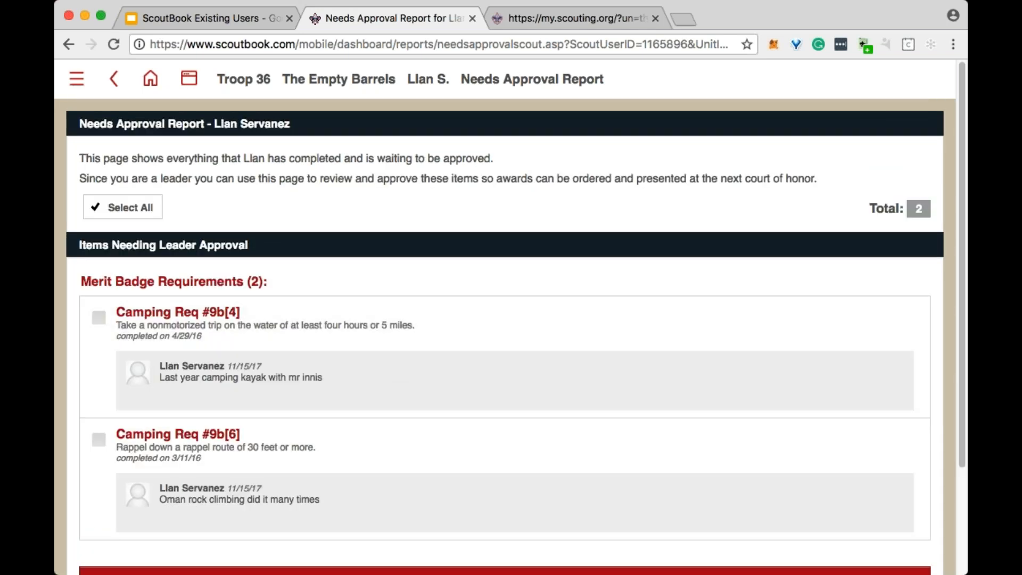
pyautogui.click(114, 79)
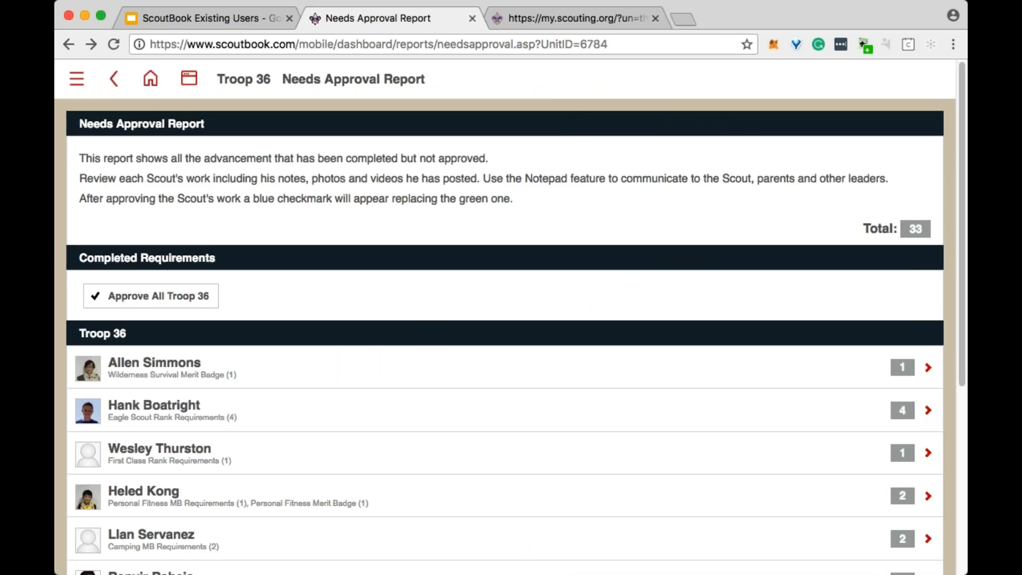
# - Open the pending First Class requirements of the last Scout listed, select Req #6b for approval and deselect it
pyautogui.scroll(-5, 352, 254)
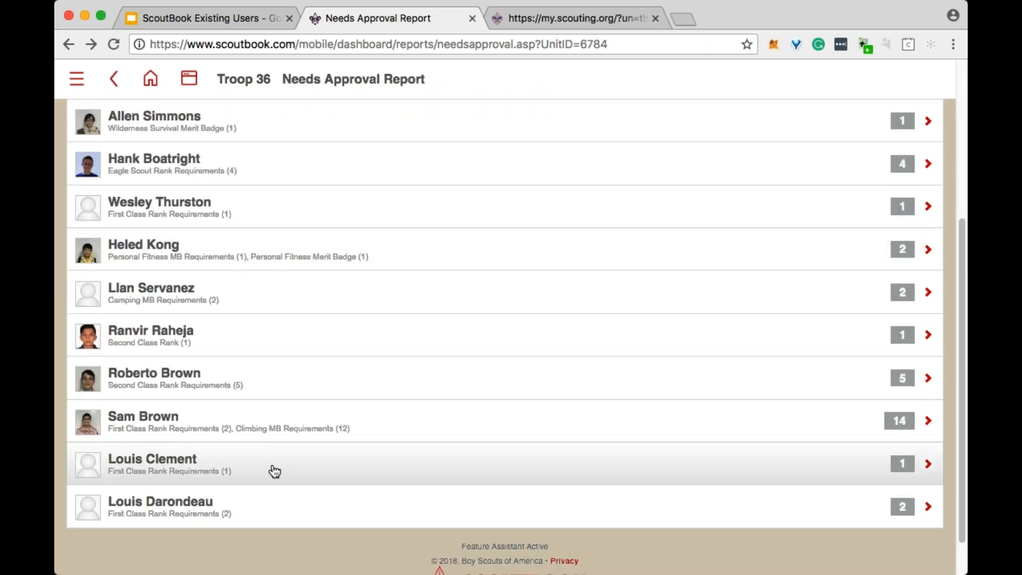
pyautogui.click(273, 504)
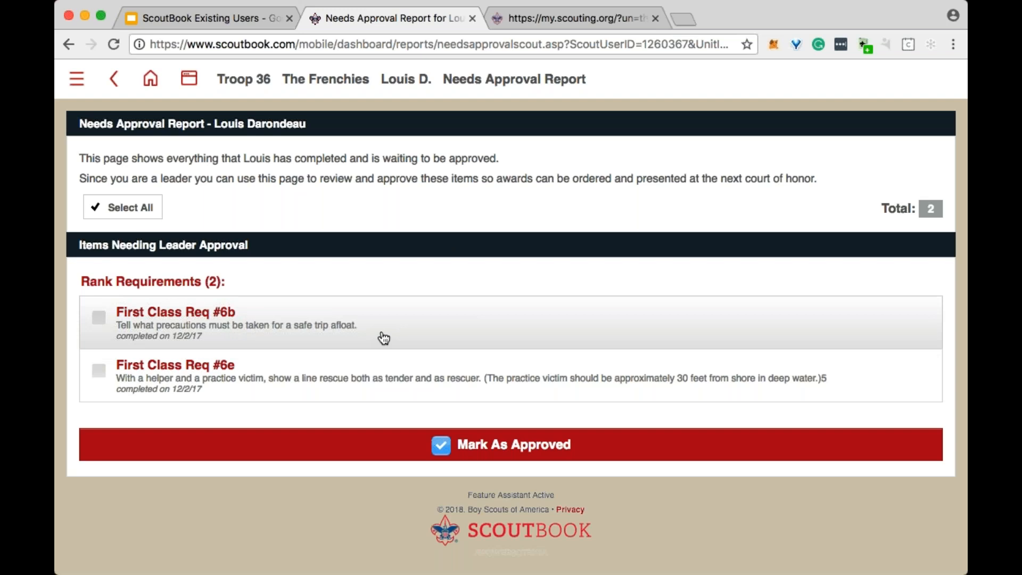
pyautogui.click(99, 318)
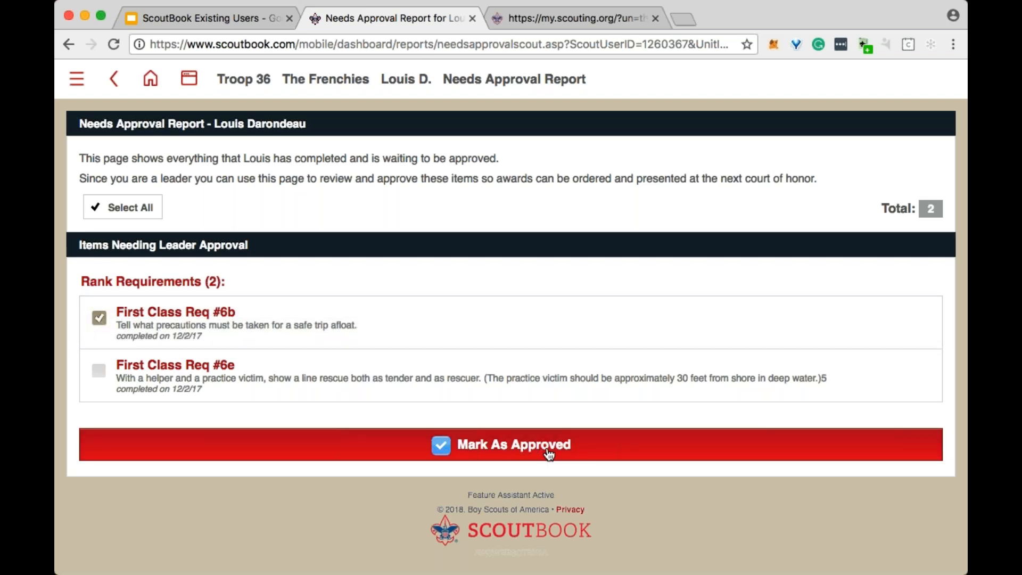
pyautogui.click(100, 318)
pyautogui.click(408, 81)
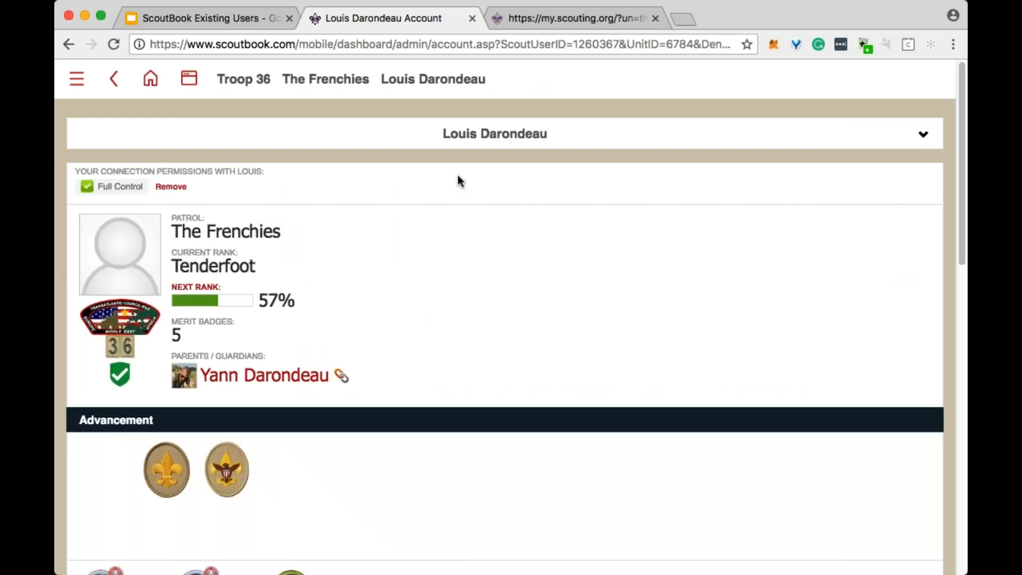
pyautogui.scroll(-10, 369, 257)
pyautogui.scroll(-5, 370, 256)
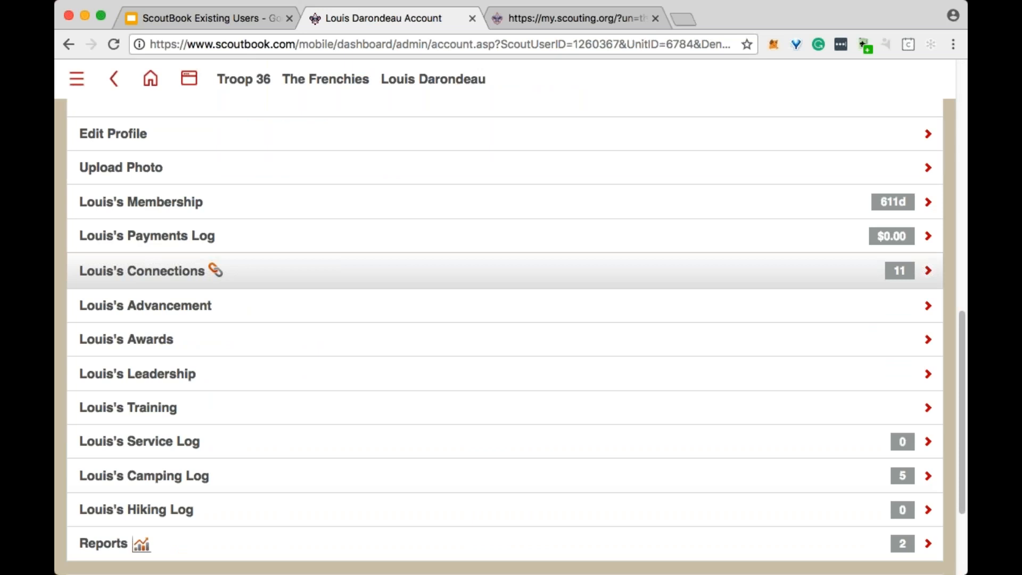
pyautogui.click(361, 210)
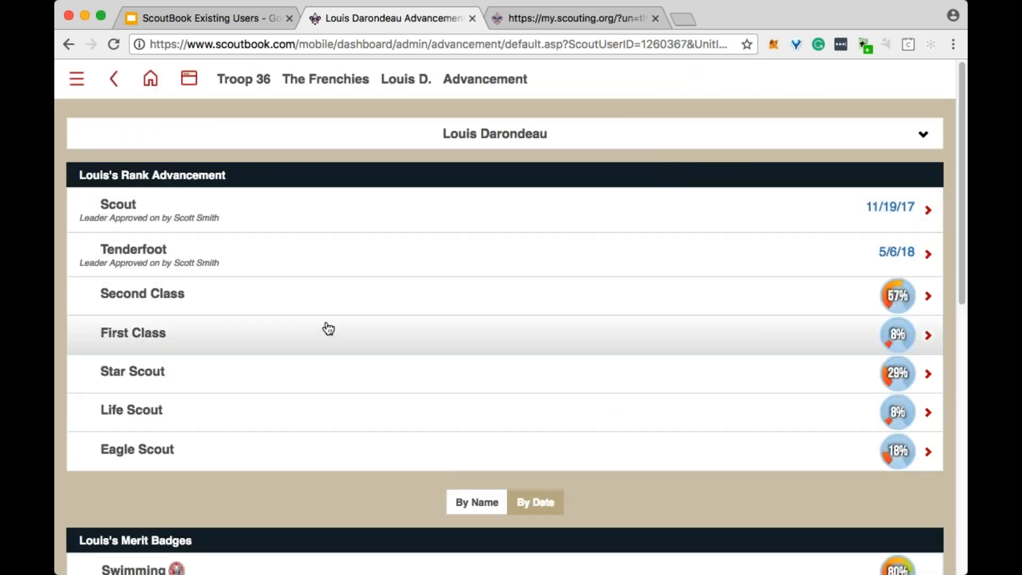
pyautogui.click(328, 337)
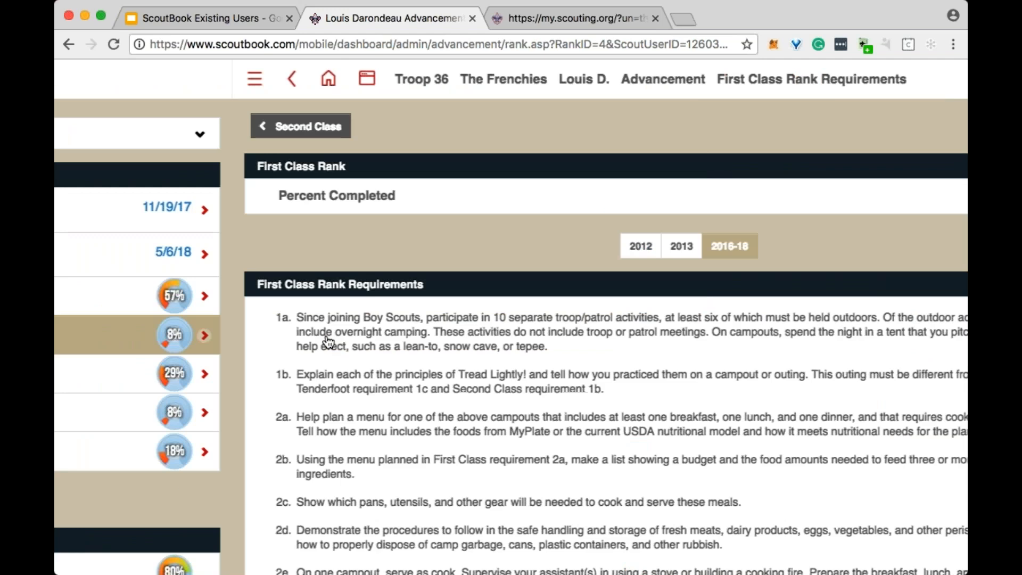
# - Examine the First Class requirements, comparing the blue leader-approved check mark on 6a with the green completed ones on 6b and 6e
pyautogui.scroll(-5, 383, 354)
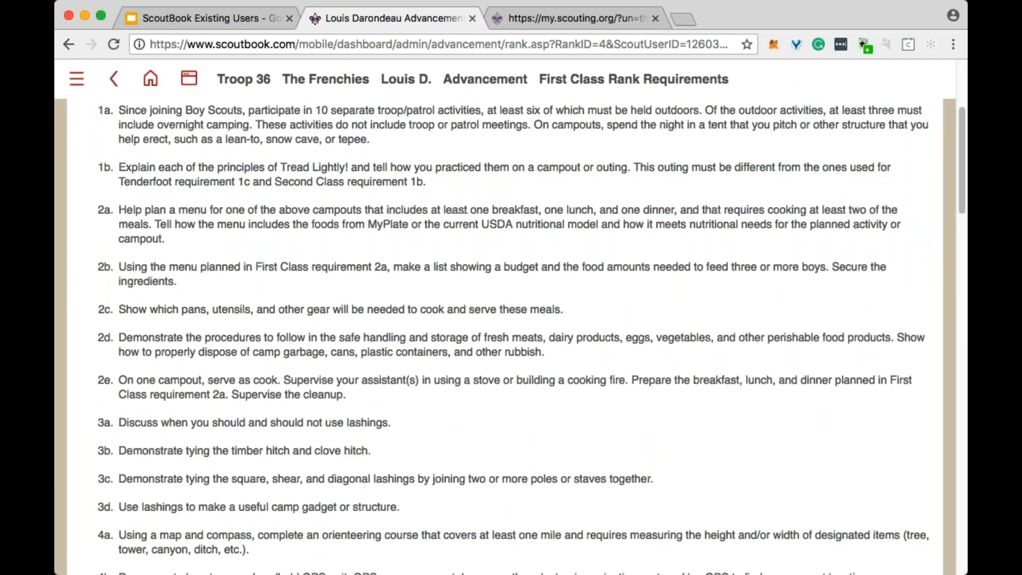
pyautogui.scroll(-9, 383, 354)
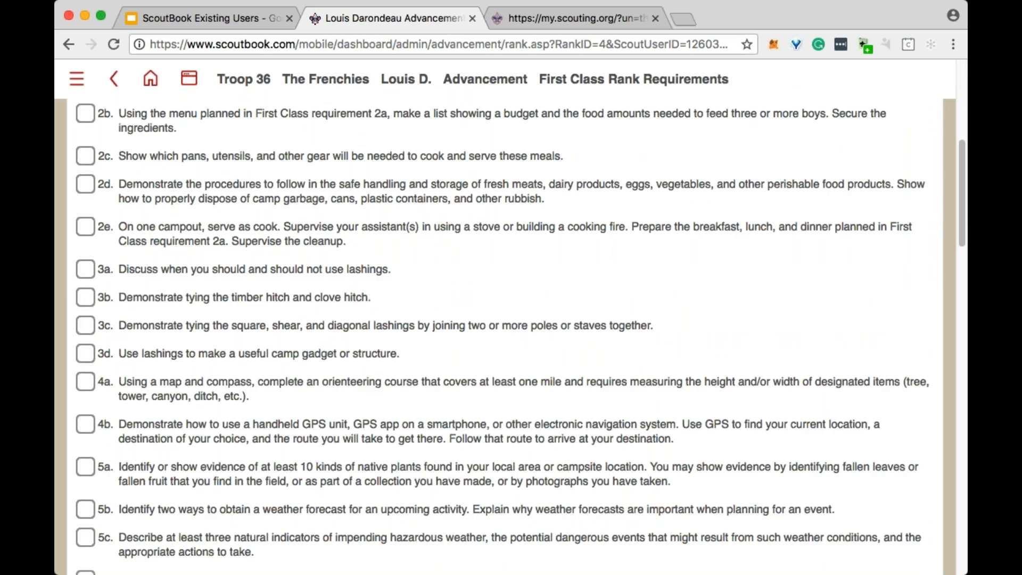
pyautogui.scroll(-1, 383, 354)
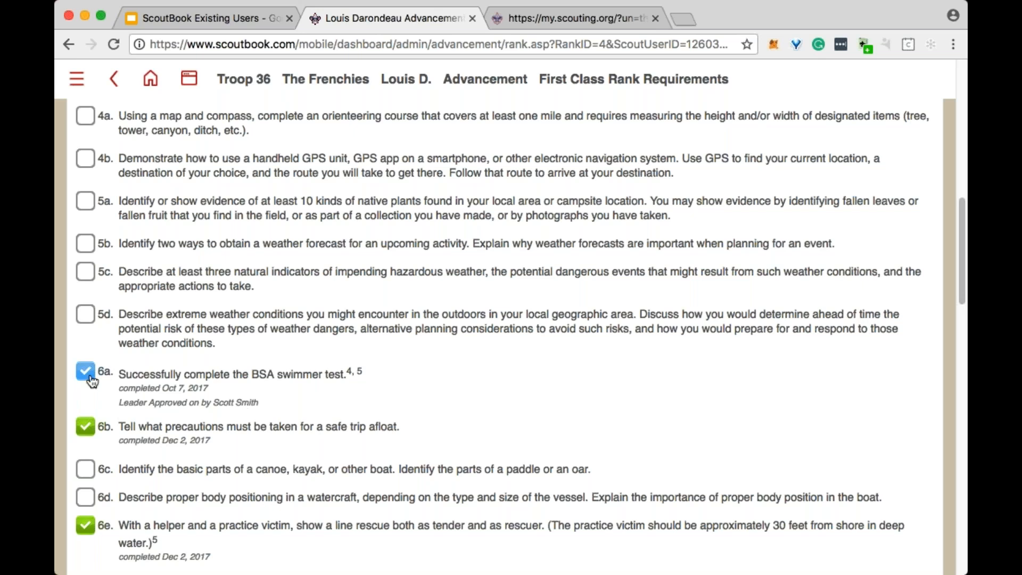
pyautogui.scroll(-5, 88, 434)
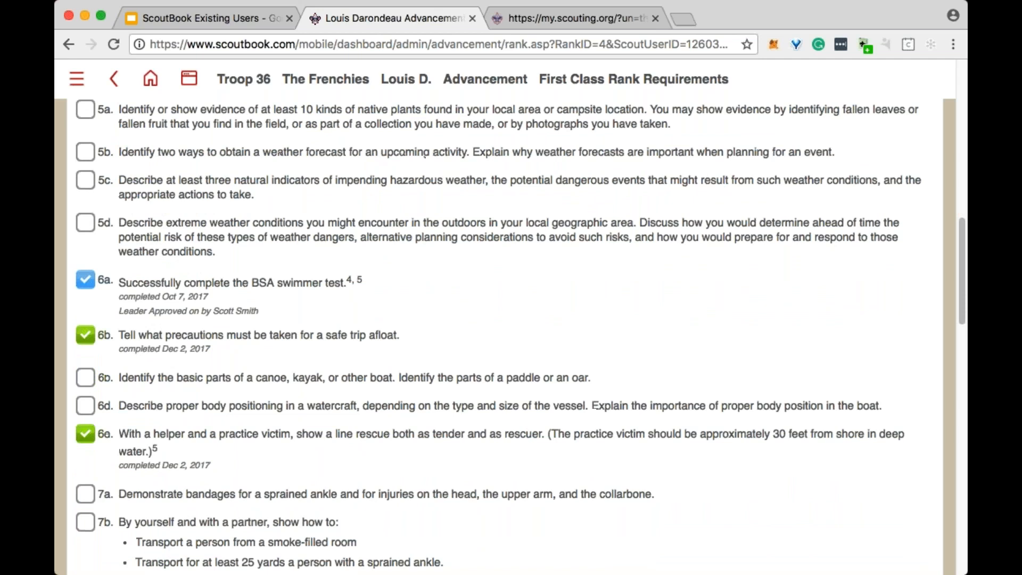
pyautogui.scroll(-3, 511, 336)
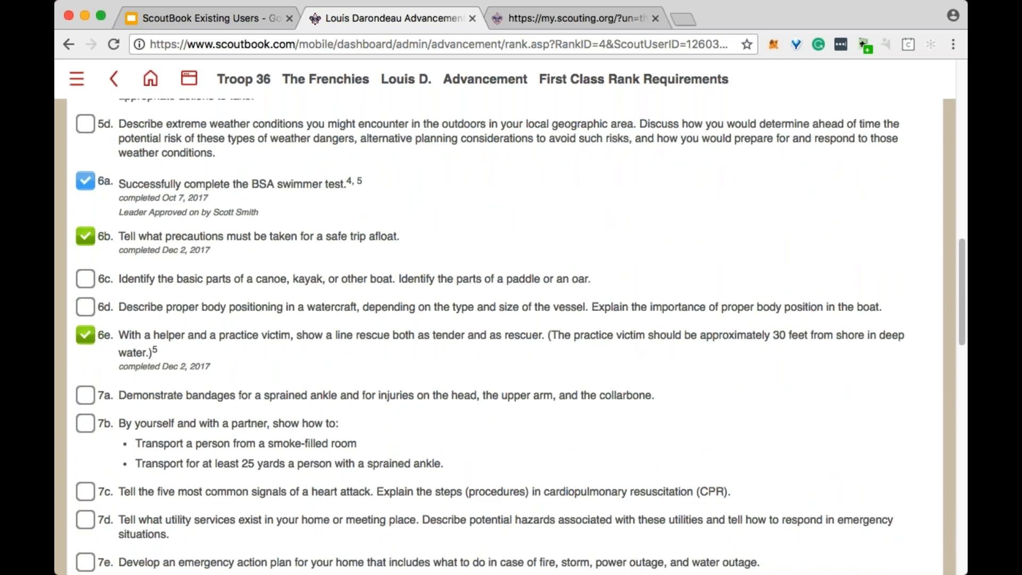
pyautogui.scroll(8, 511, 336)
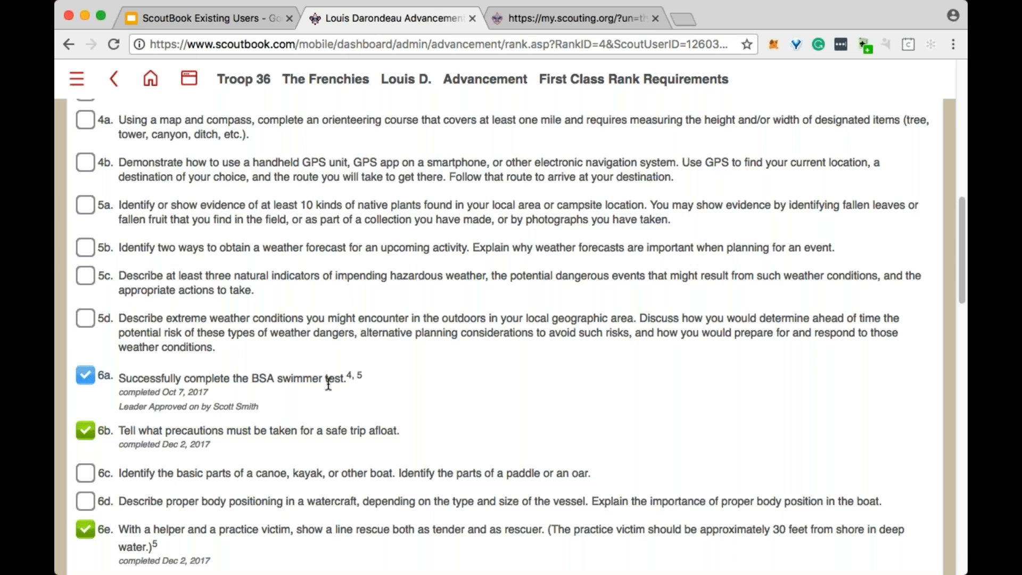
pyautogui.scroll(3, 328, 383)
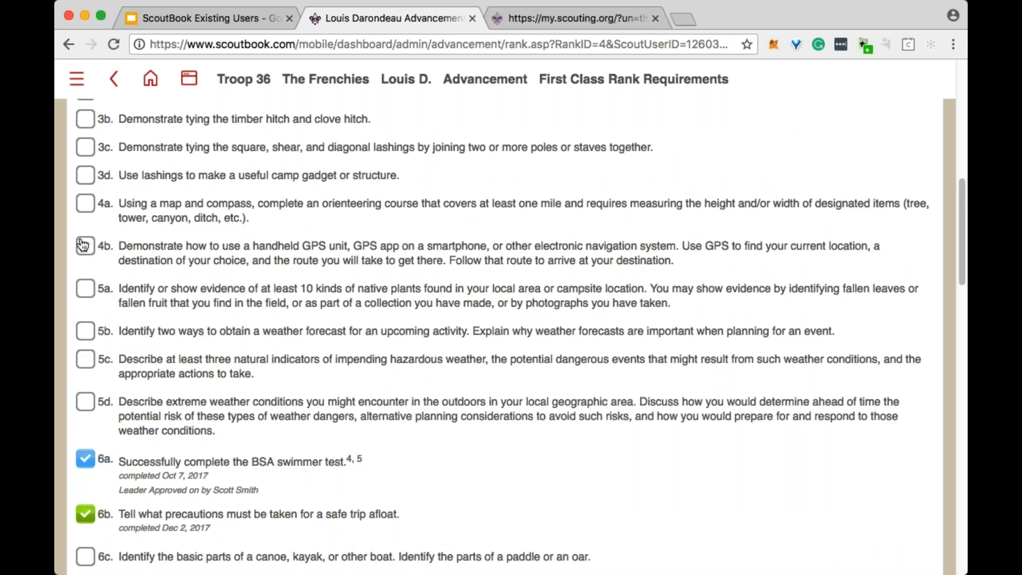
pyautogui.scroll(-3, 82, 245)
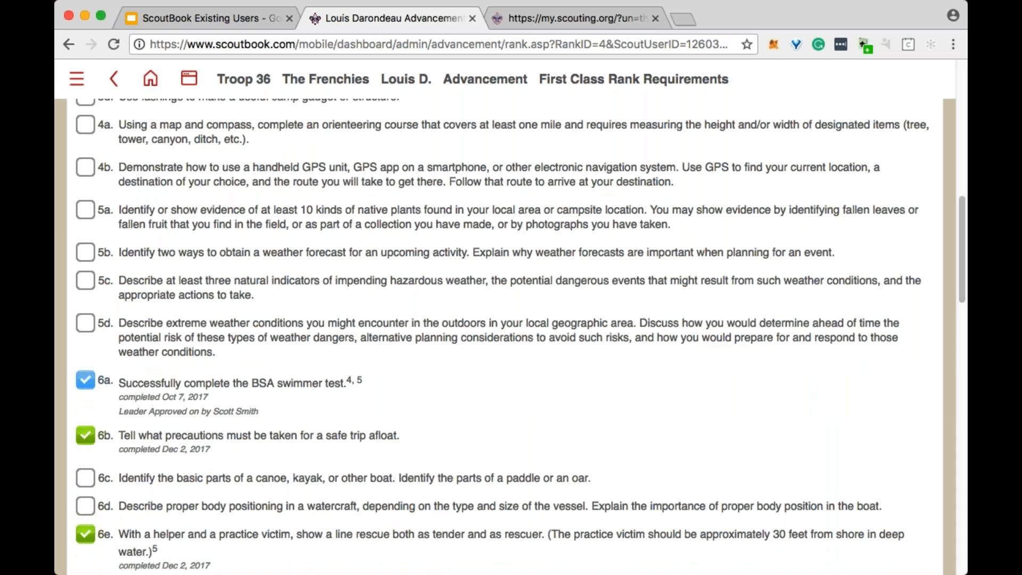
pyautogui.scroll(-2, 521, 336)
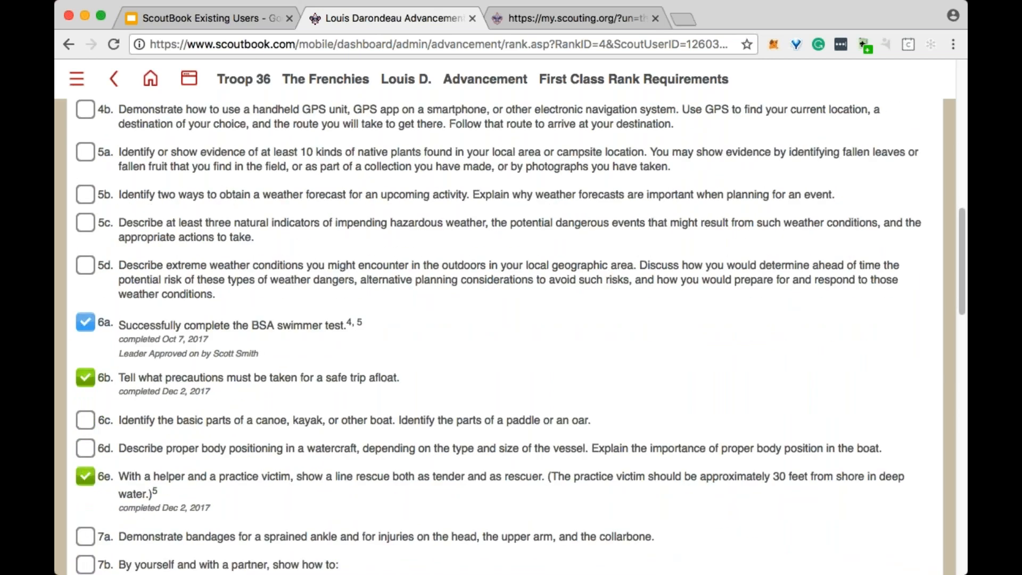
pyautogui.scroll(-4, 511, 336)
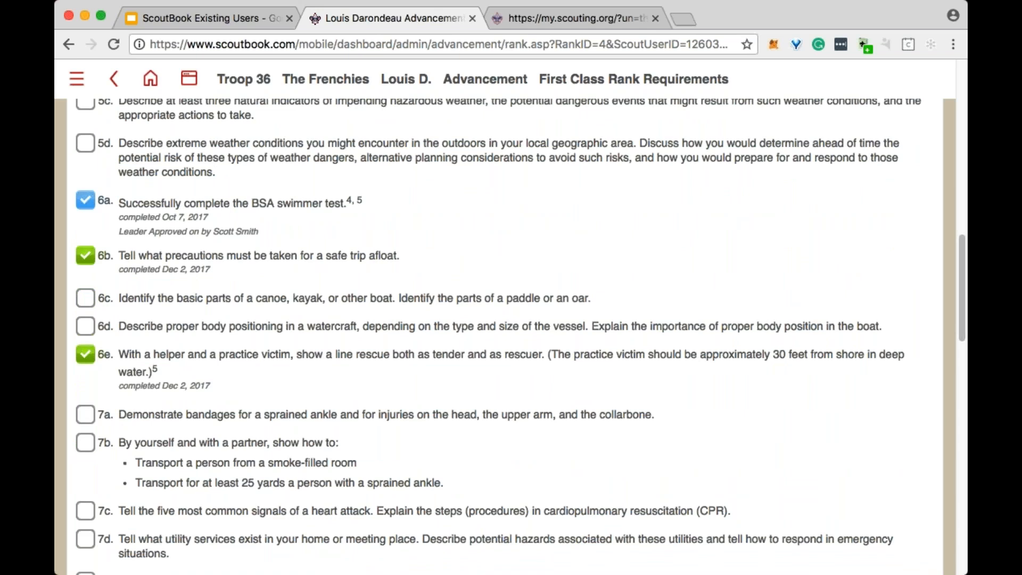
pyautogui.scroll(-8, 583, 398)
pyautogui.scroll(20, 584, 399)
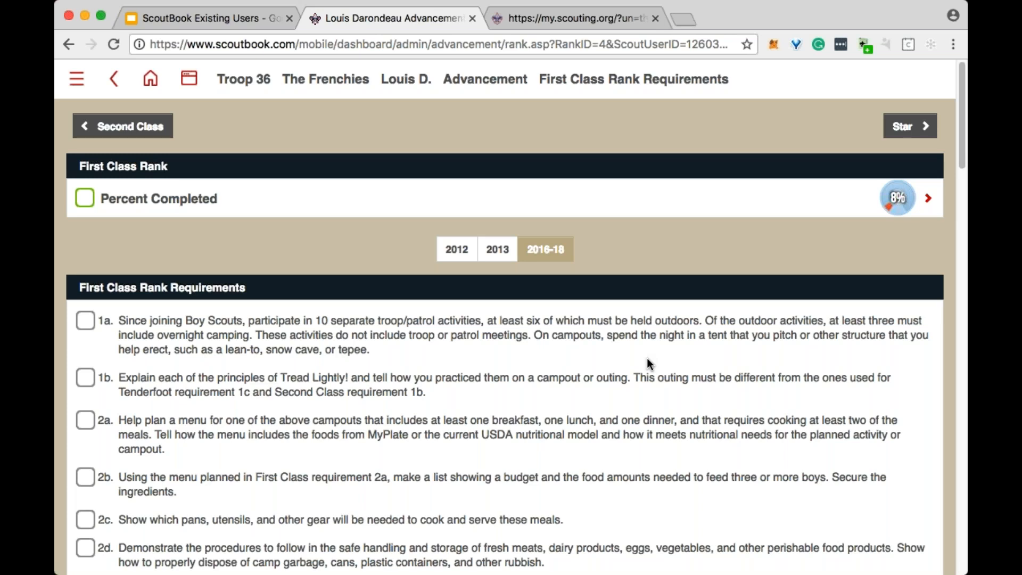
# - Record First Class requirement 1a as completed on 06/16/2018 without leader approval and save it
pyautogui.scroll(-1, 195, 352)
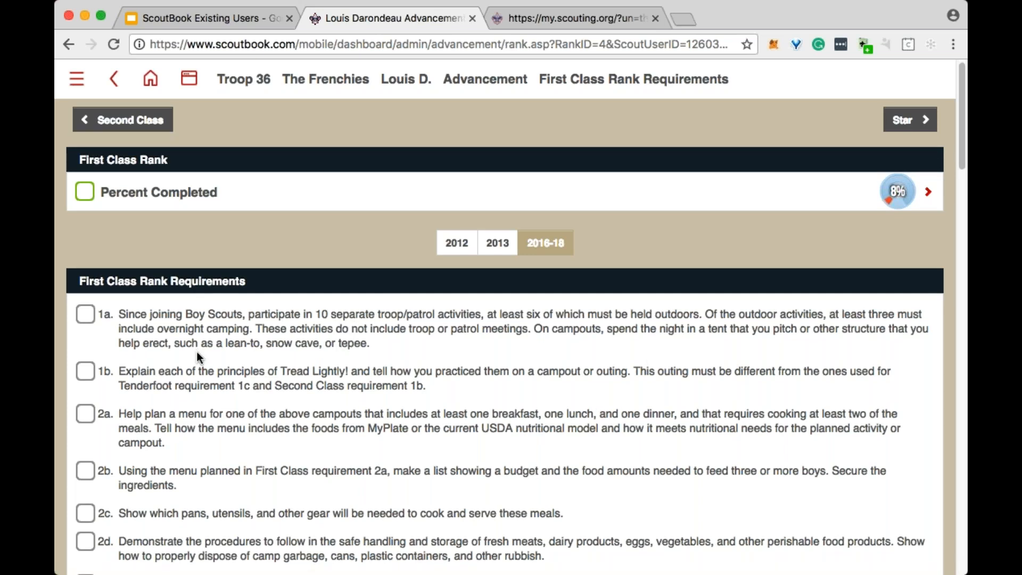
pyautogui.click(85, 314)
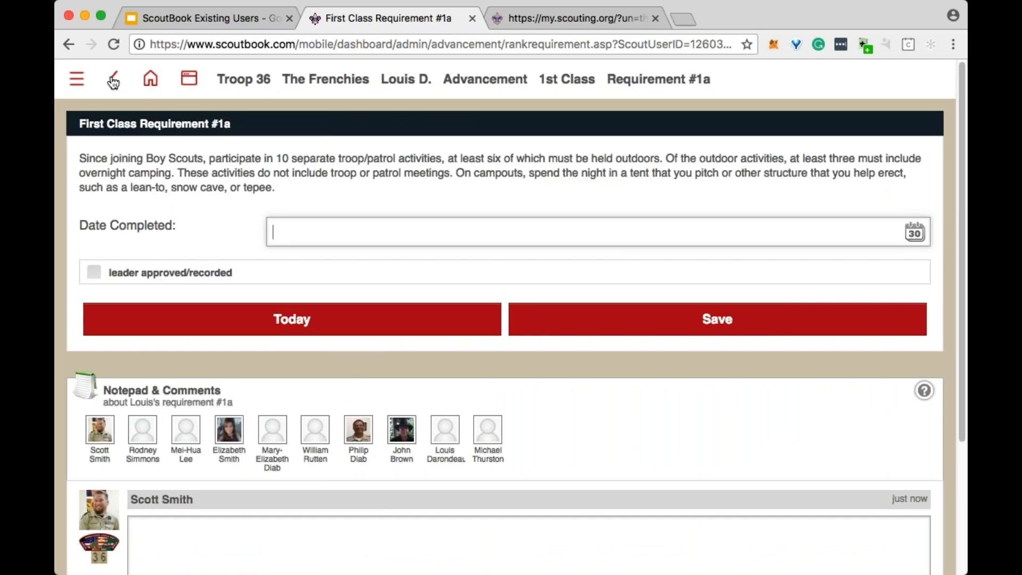
pyautogui.click(114, 80)
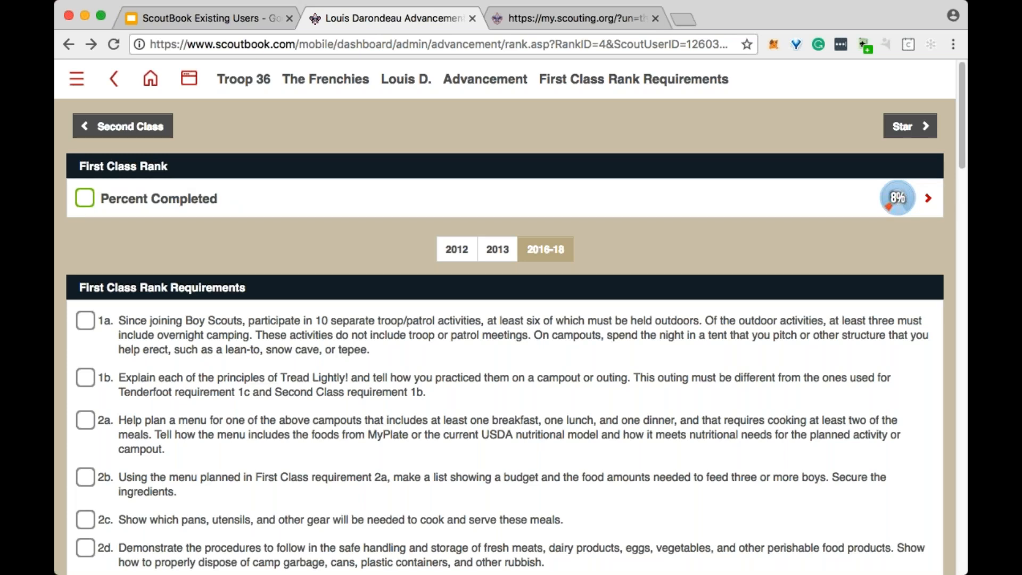
pyautogui.click(85, 326)
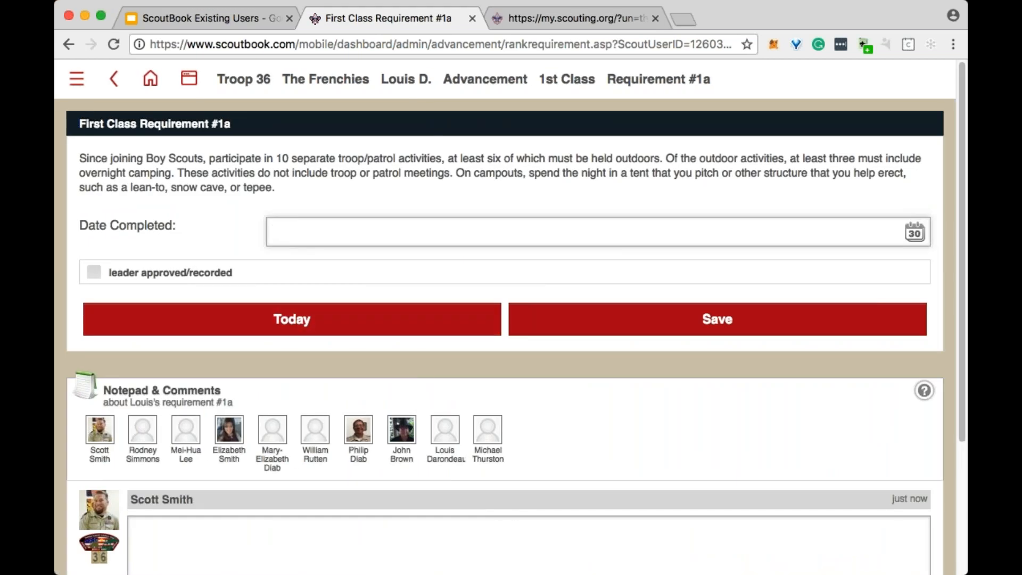
pyautogui.click(915, 232)
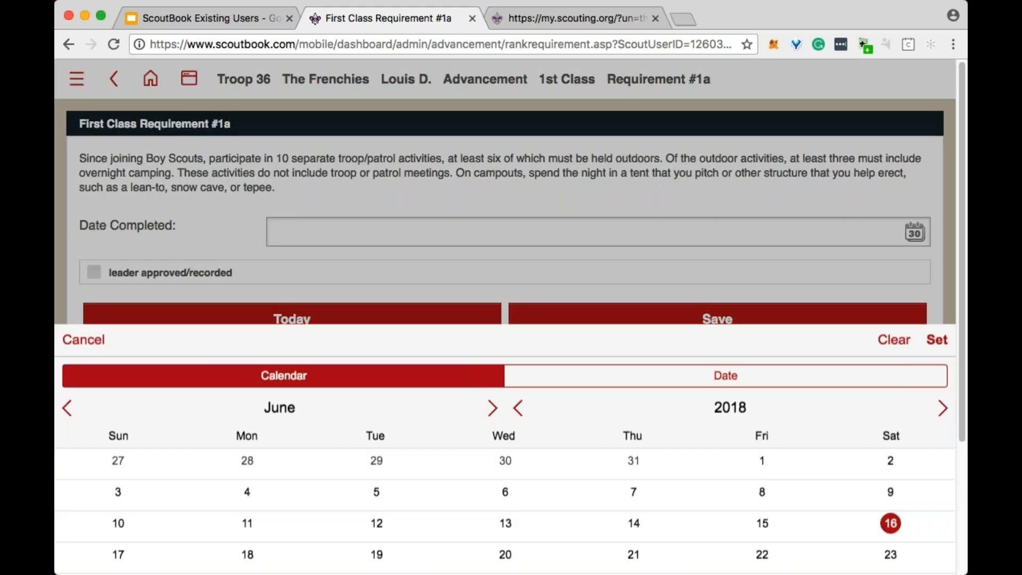
pyautogui.click(938, 282)
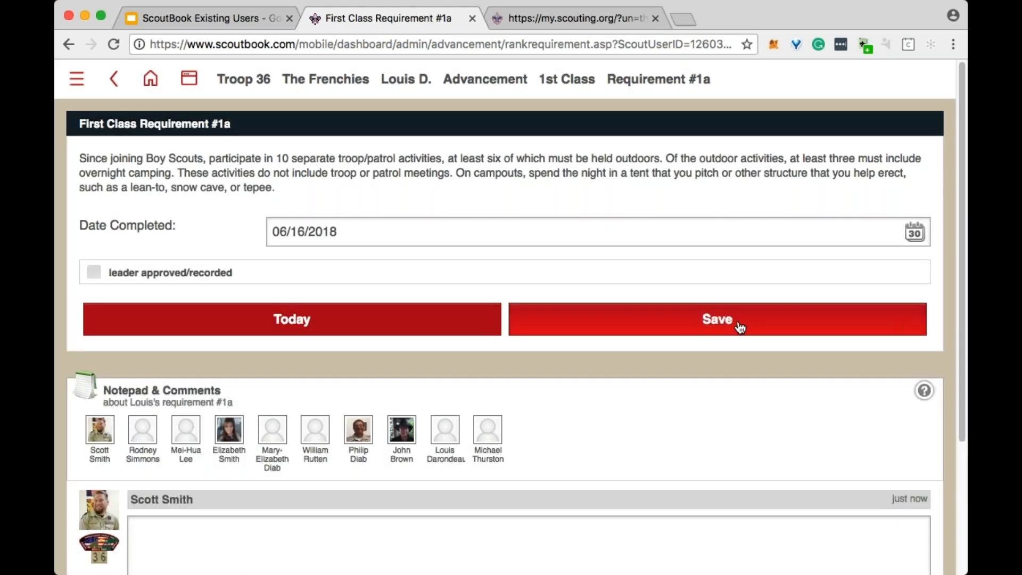
pyautogui.click(740, 327)
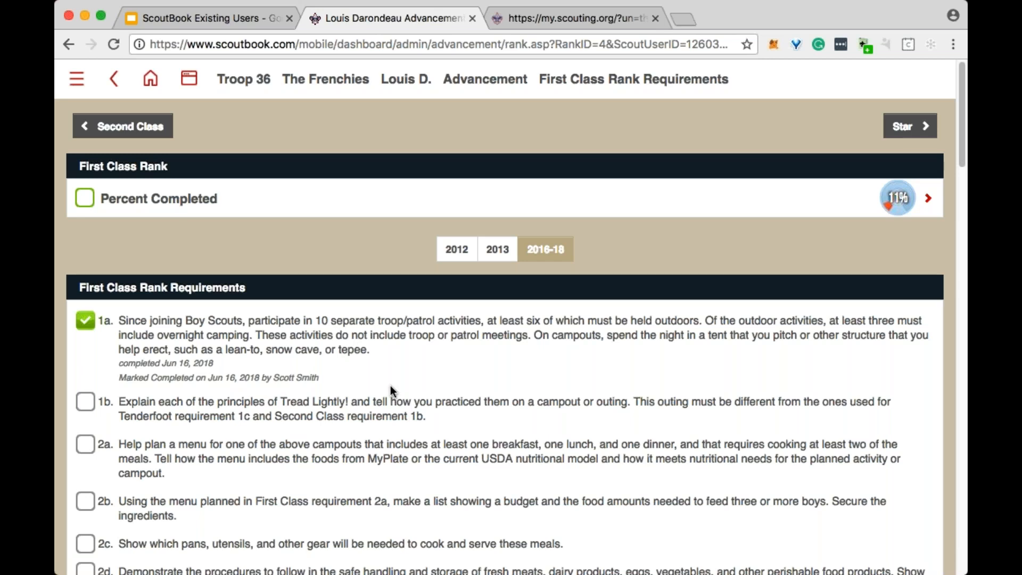
# - Reopen requirement 1a, turn leader approved/recorded on and off again, and save with completion date 06/16/2018
pyautogui.click(85, 321)
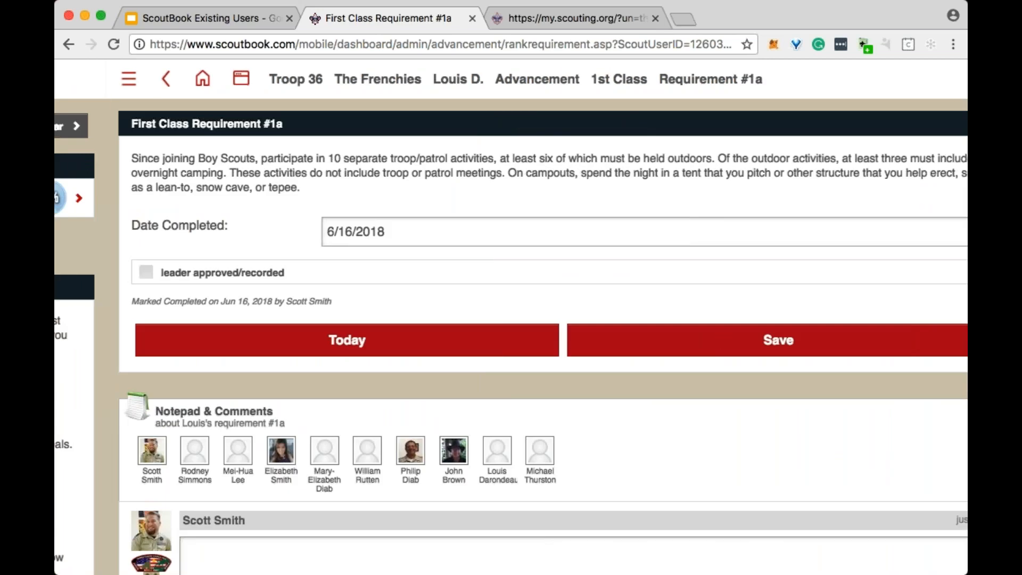
pyautogui.click(198, 276)
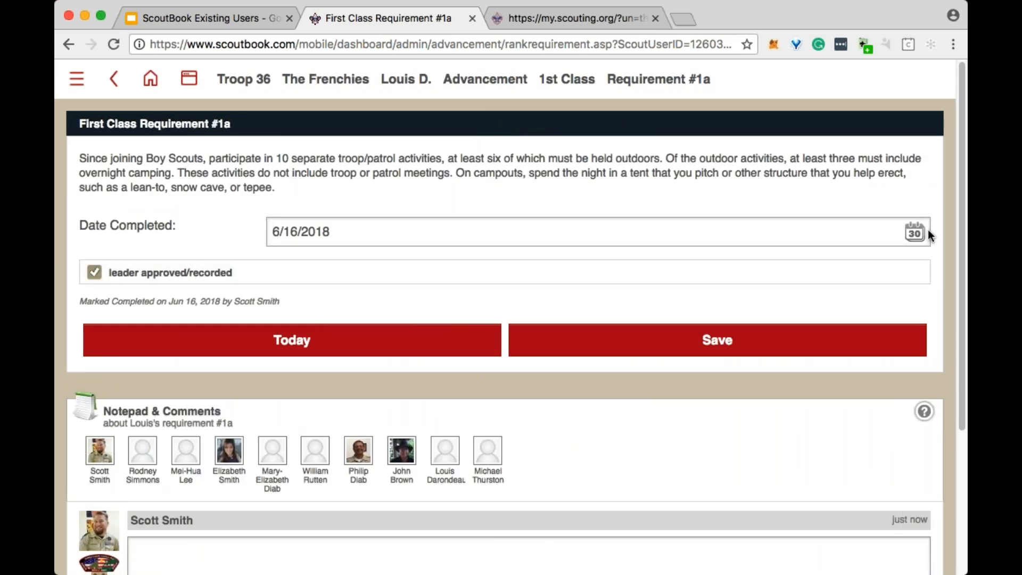
pyautogui.click(234, 280)
pyautogui.click(900, 235)
pyautogui.click(899, 286)
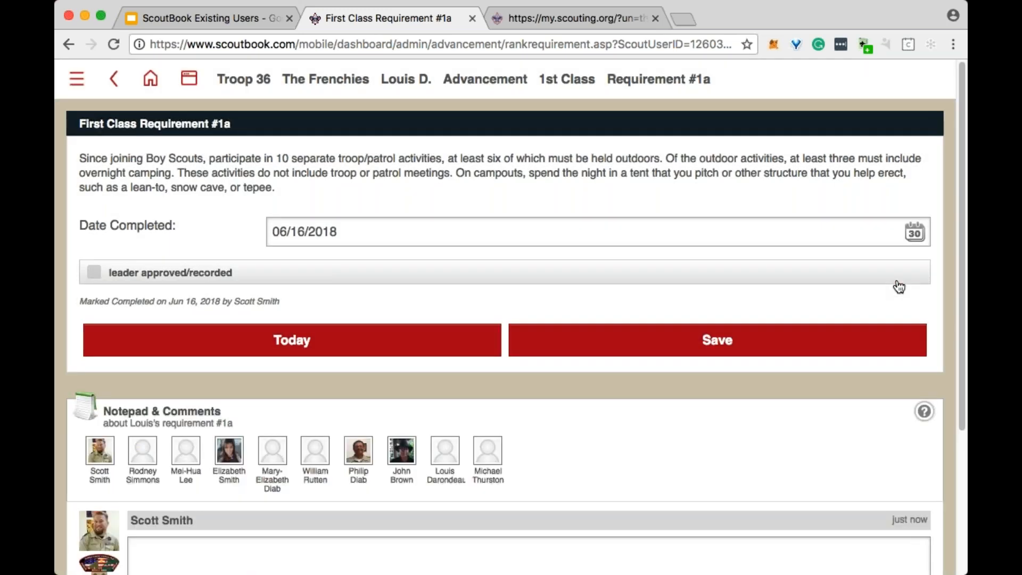
pyautogui.click(717, 341)
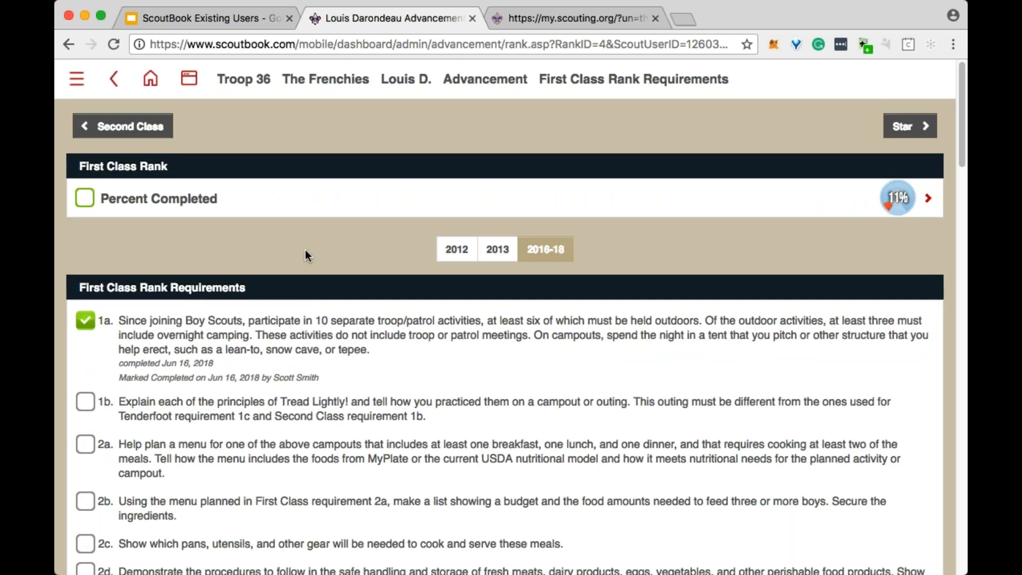
# - Return to the dashboard and open the Needs Purchasing Report from the list of reports
pyautogui.click(248, 80)
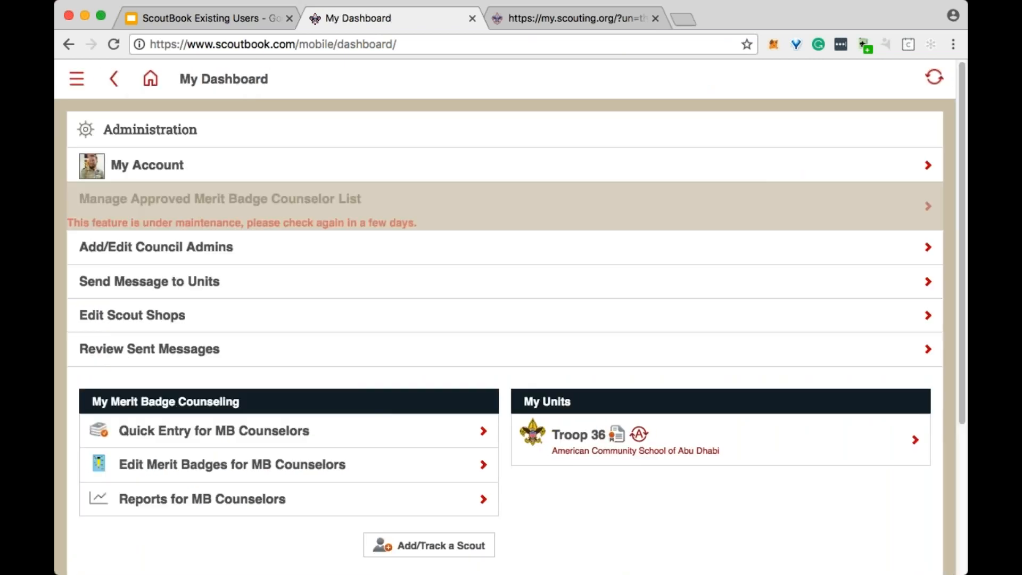
pyautogui.scroll(-5, 336, 223)
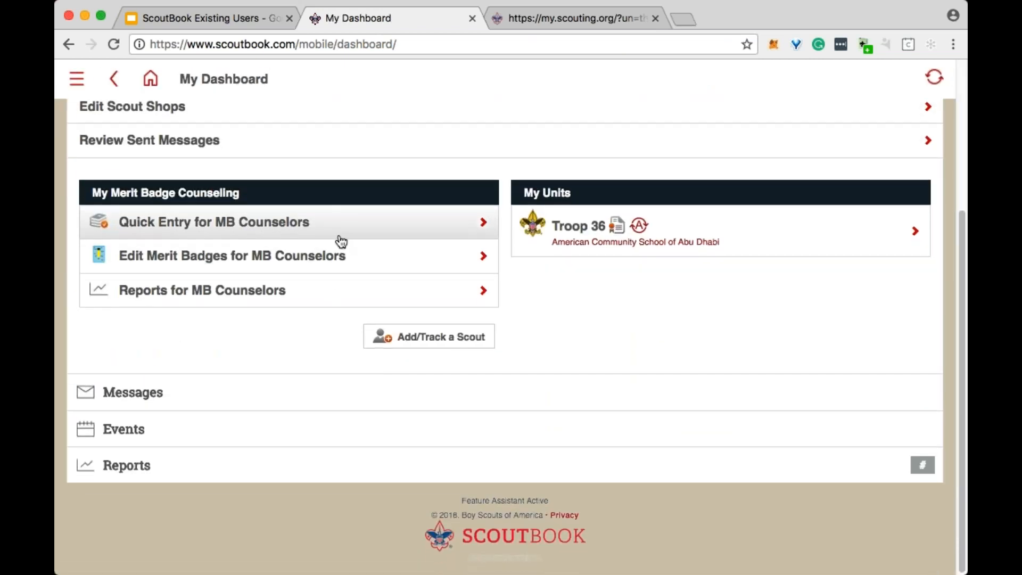
pyautogui.click(290, 469)
pyautogui.scroll(-6, 295, 477)
pyautogui.scroll(2, 440, 404)
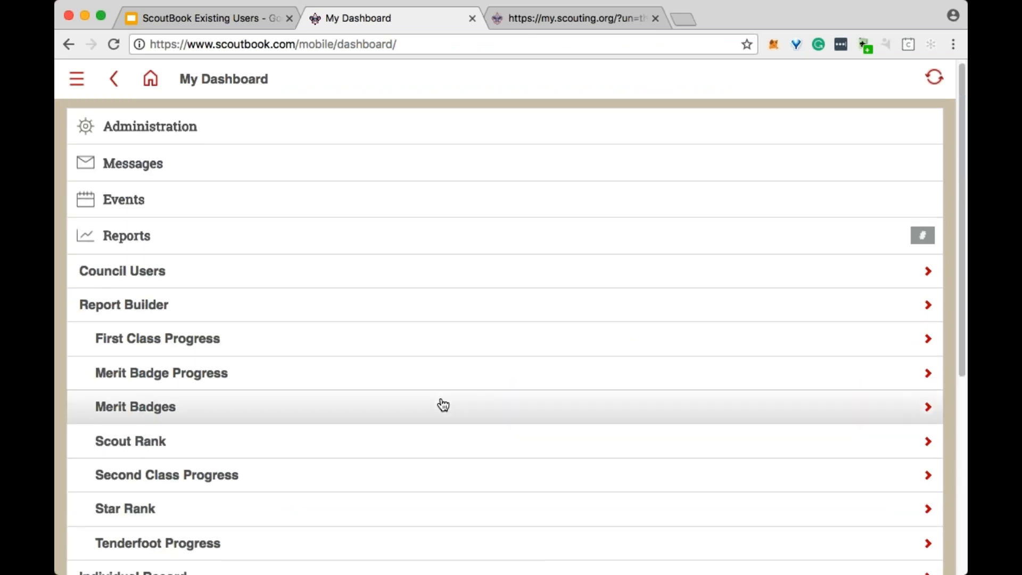
pyautogui.scroll(-4, 442, 405)
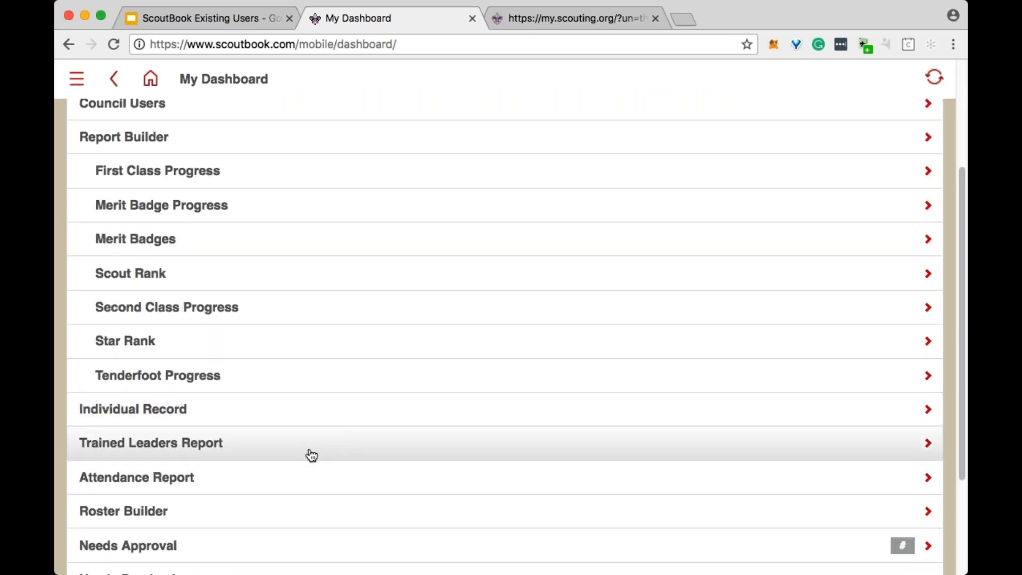
pyautogui.scroll(-1, 365, 408)
pyautogui.scroll(3, 365, 410)
pyautogui.scroll(-6, 365, 410)
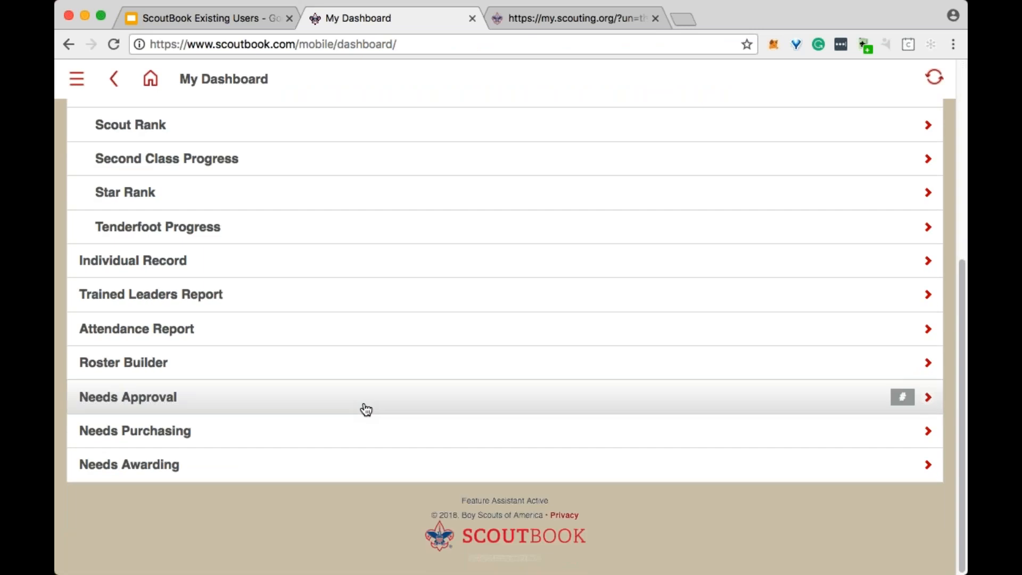
pyautogui.click(351, 445)
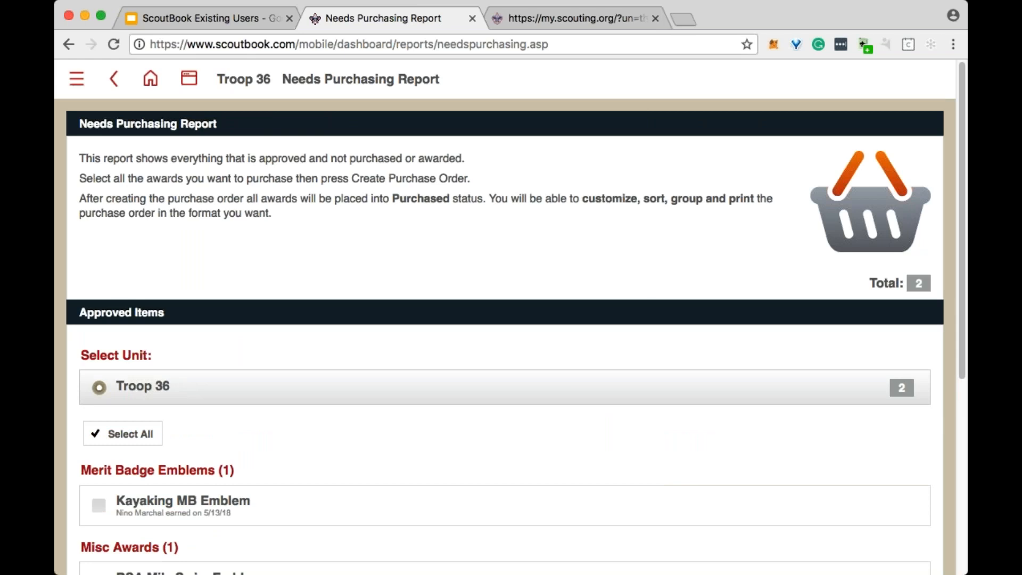
# - Expand the closed purchase orders of Troop 36 and open the first one listed
pyautogui.scroll(-5, 505, 320)
pyautogui.click(373, 485)
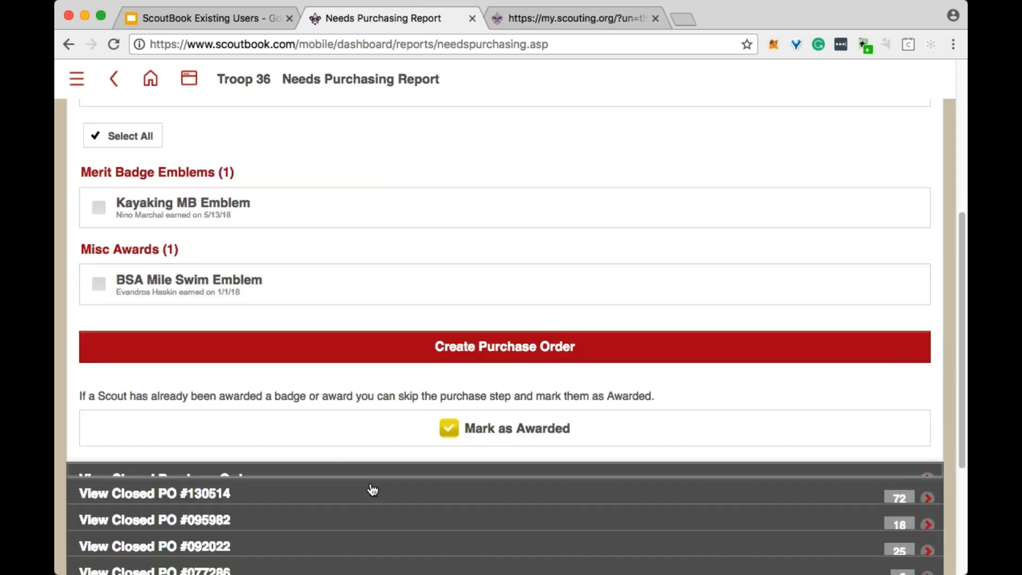
pyautogui.scroll(-1, 341, 183)
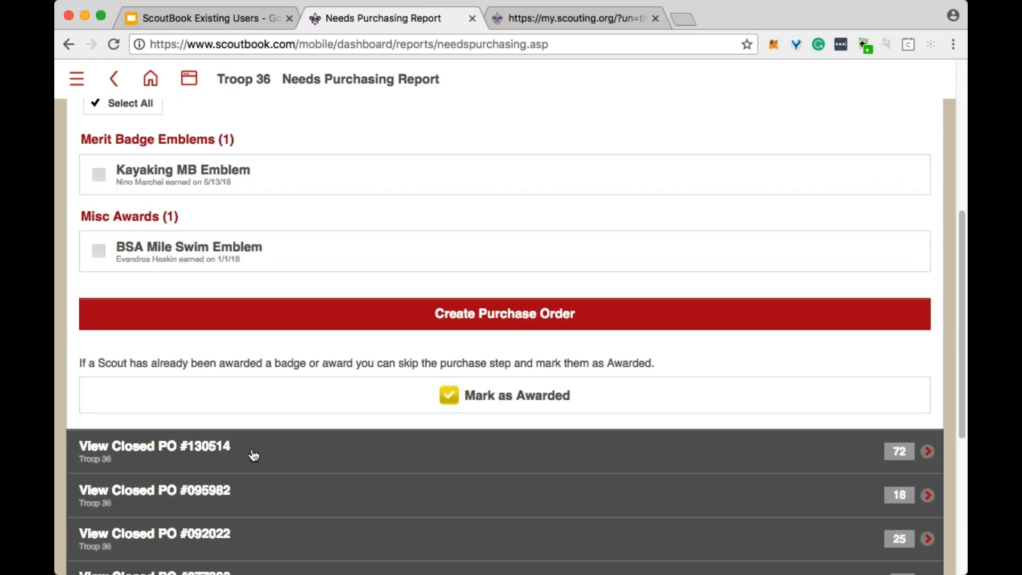
pyautogui.click(254, 456)
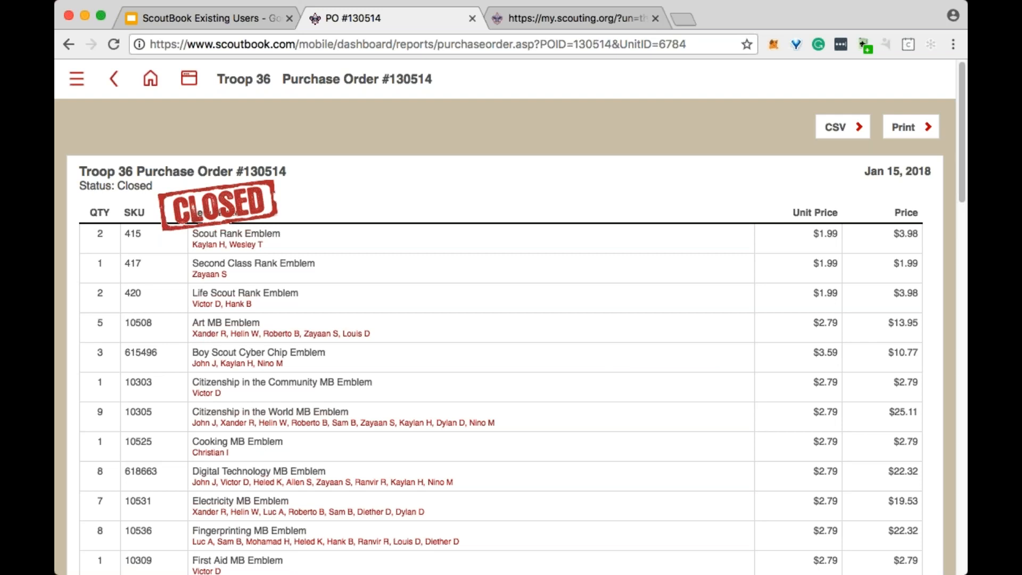
# - Examine the closed purchase order's award items with their quantities, SKUs and Scout names
pyautogui.scroll(-3, 518, 238)
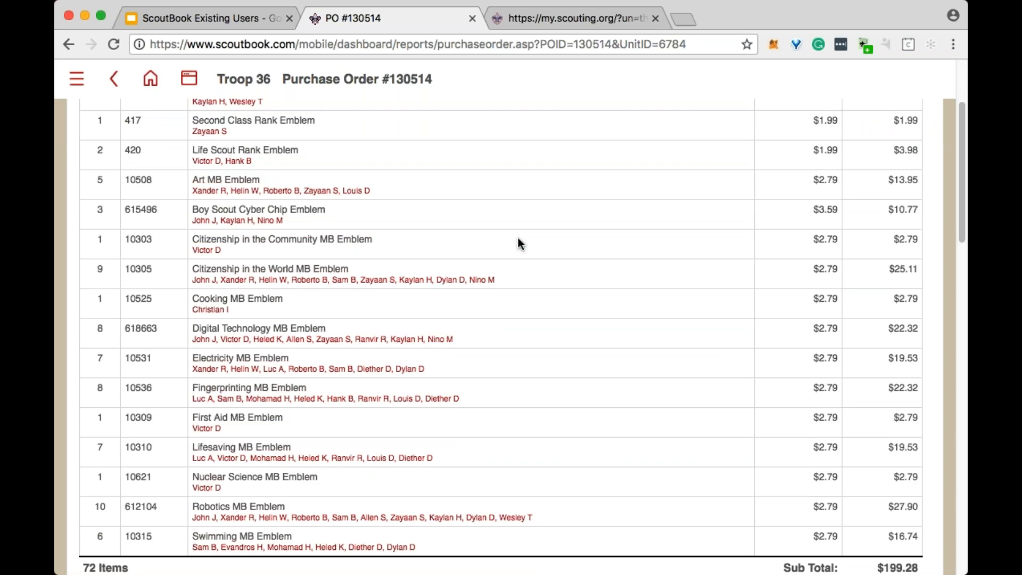
pyautogui.scroll(-2, 518, 237)
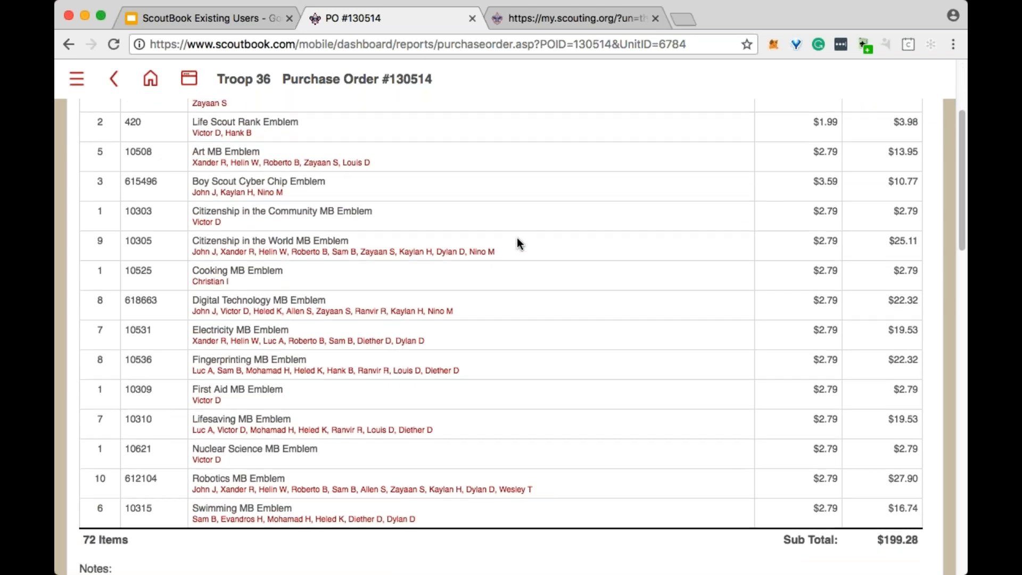
pyautogui.scroll(1, 716, 291)
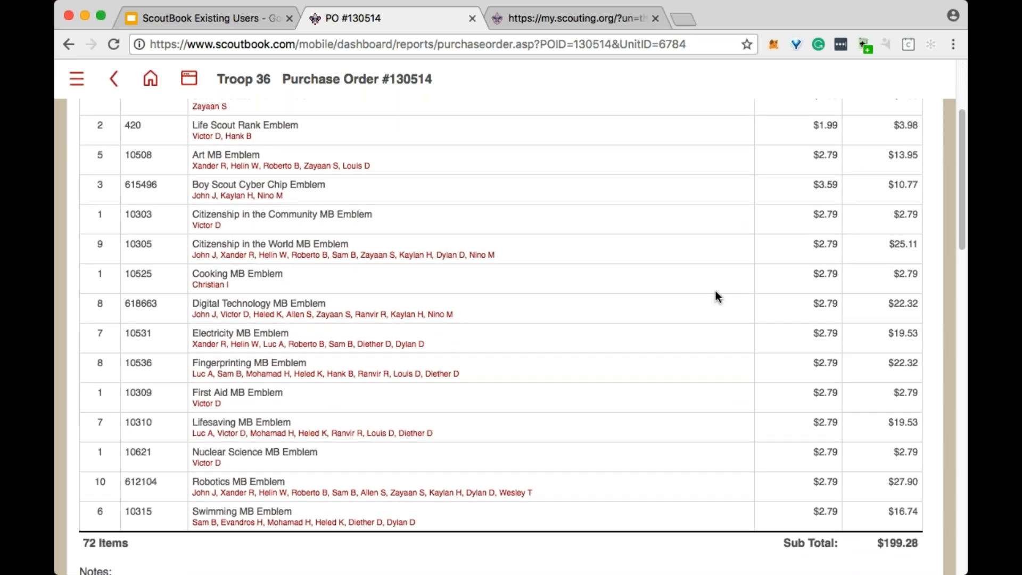
pyautogui.scroll(4, 723, 280)
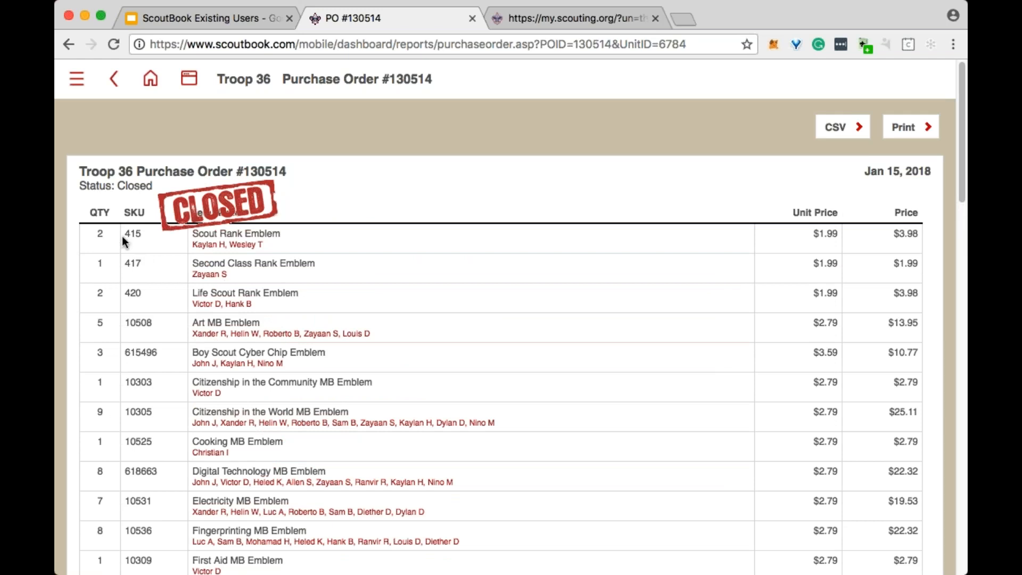
pyautogui.scroll(-3, 197, 370)
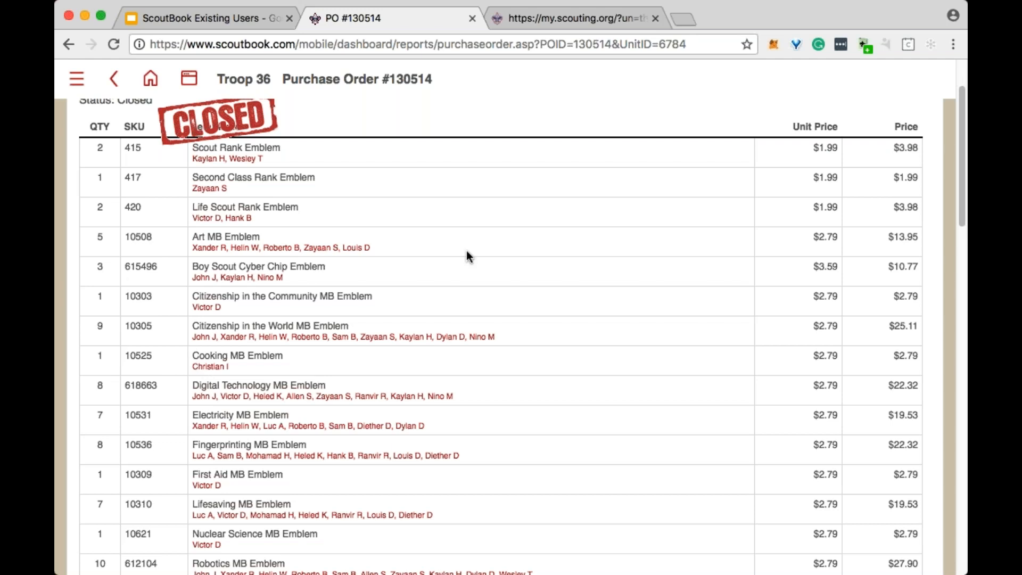
pyautogui.scroll(-3, 412, 289)
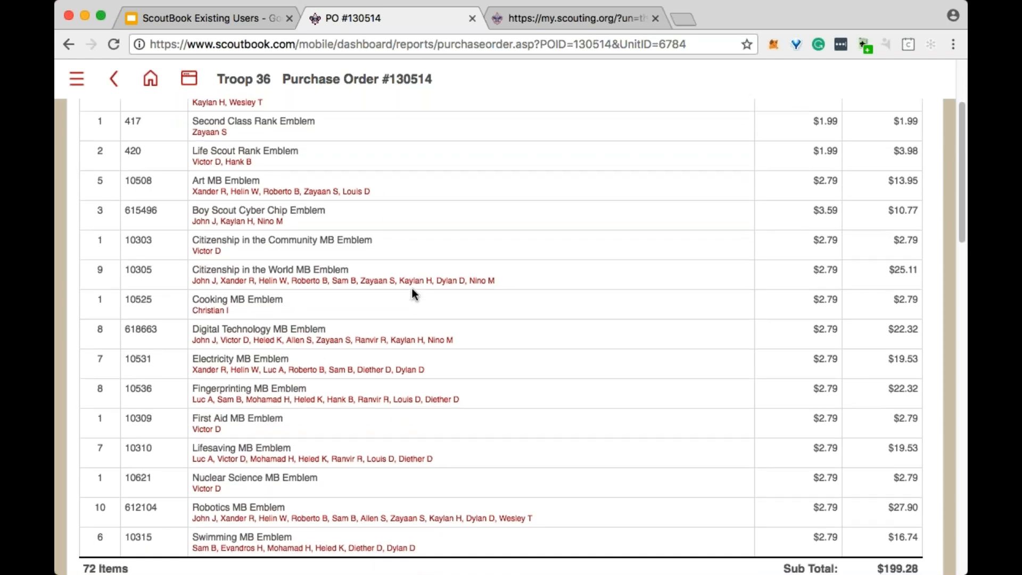
pyautogui.scroll(-2, 412, 289)
# - Open the printable version of the closed purchase order, then close it and return to the order
pyautogui.scroll(7, 409, 282)
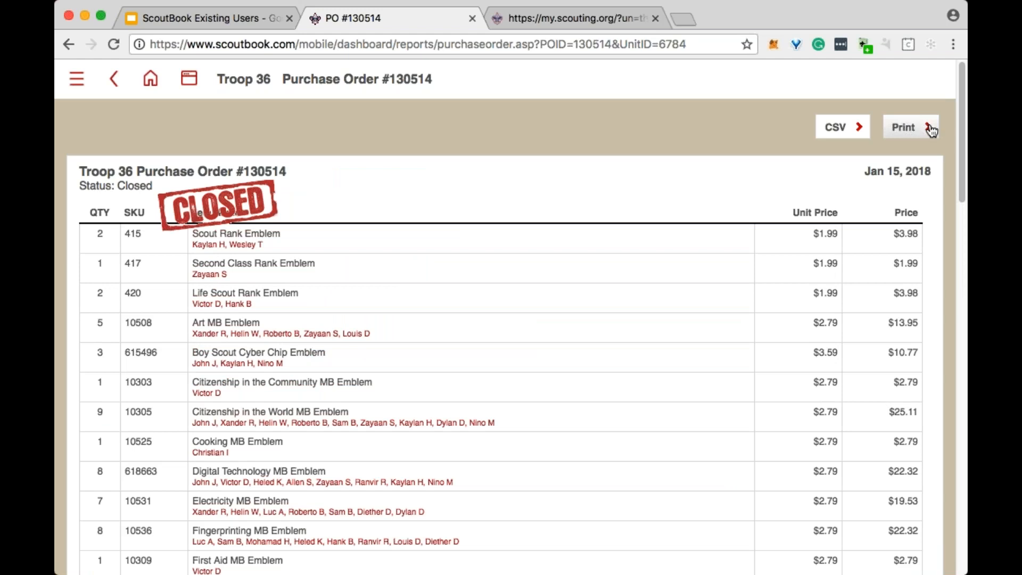
pyautogui.click(907, 128)
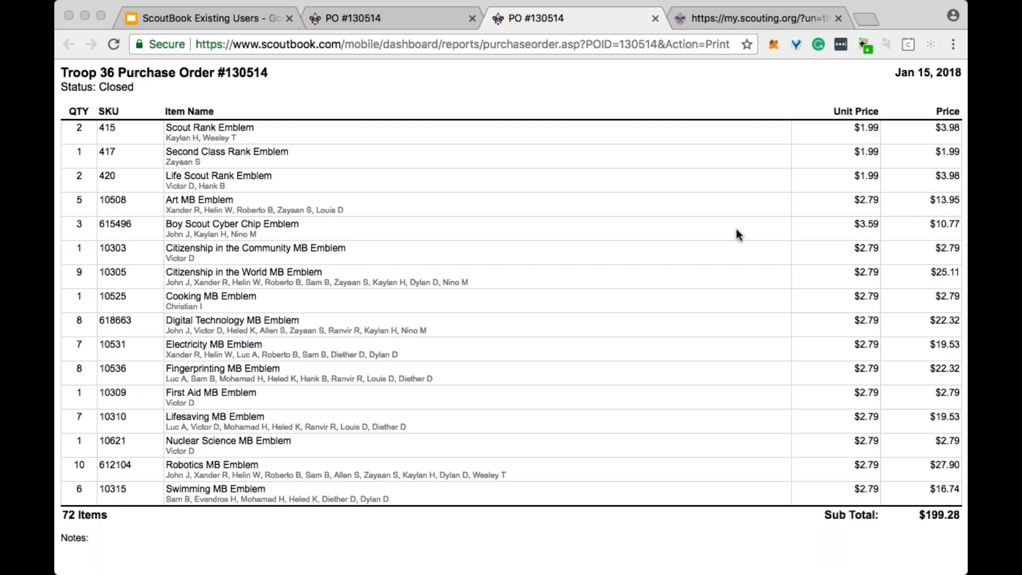
pyautogui.click(655, 20)
# - Review the closed purchase order's unit prices, line prices, item total and subtotal
pyautogui.scroll(-3, 551, 208)
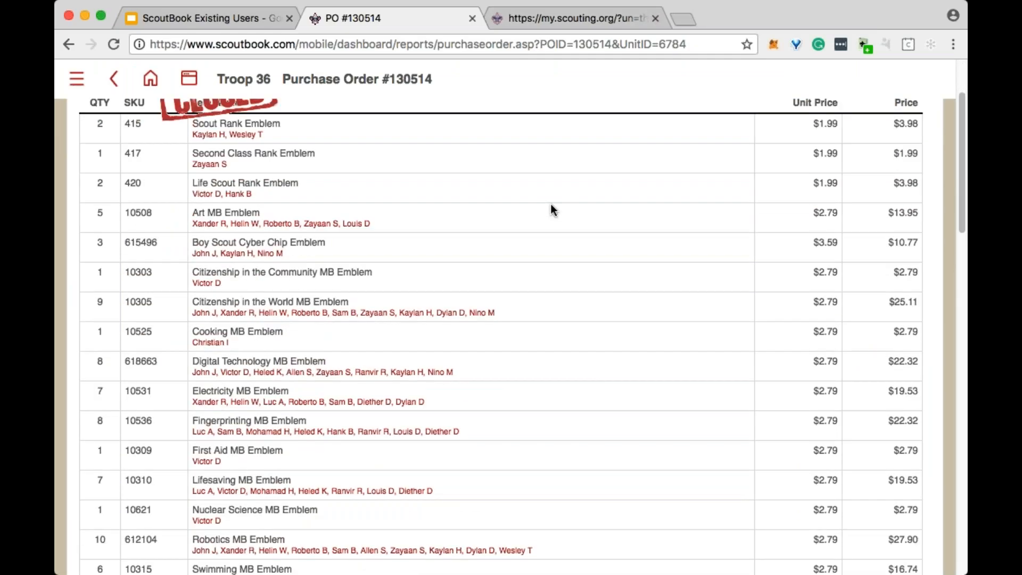
pyautogui.scroll(-3, 781, 375)
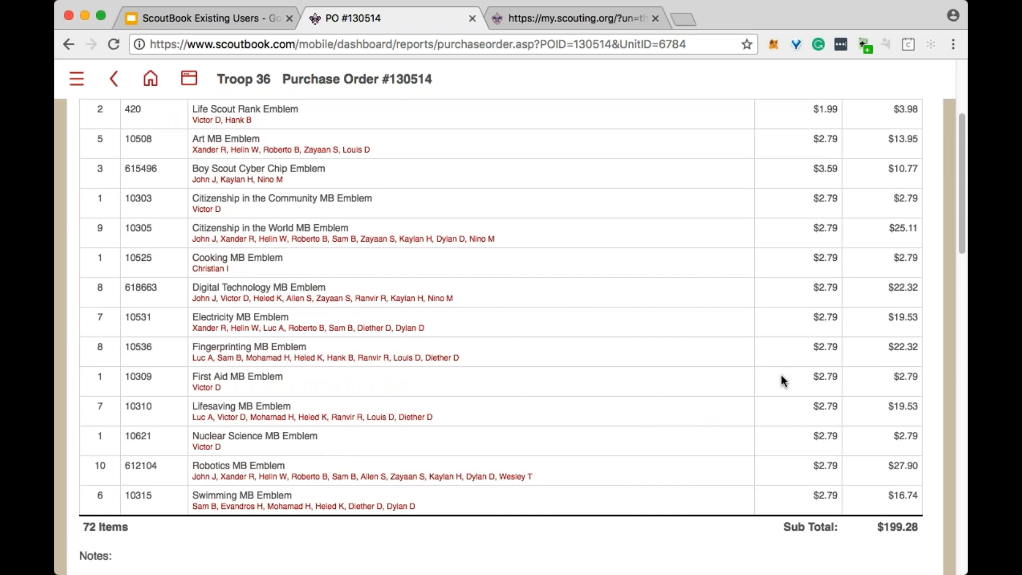
pyautogui.scroll(-1, 782, 380)
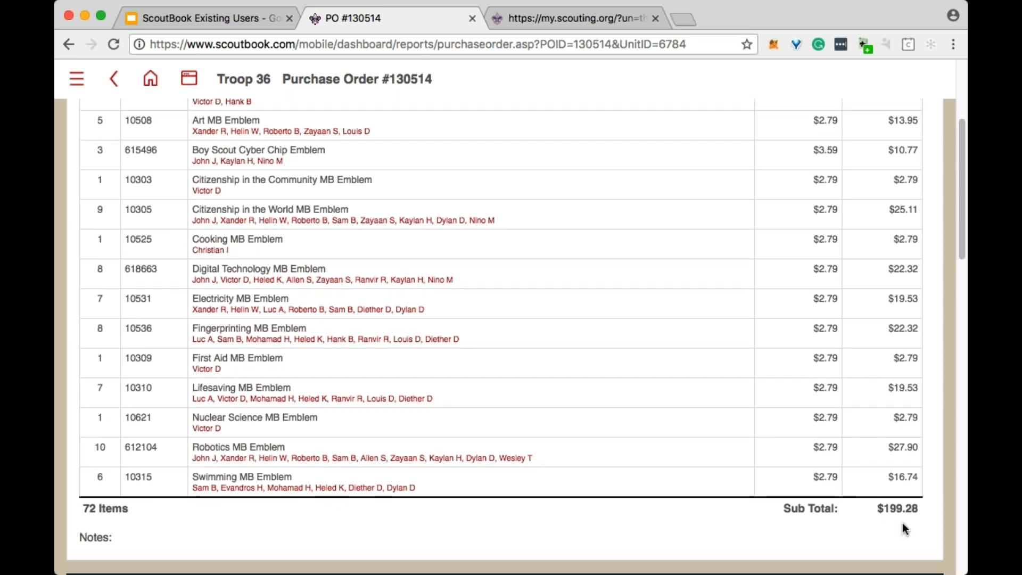
pyautogui.scroll(3, 717, 382)
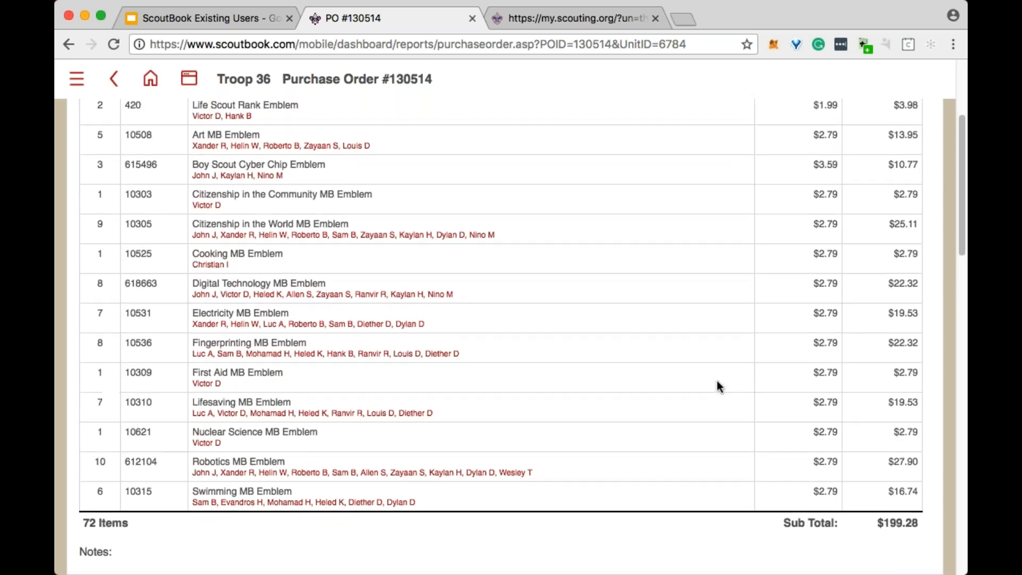
pyautogui.scroll(4, 693, 402)
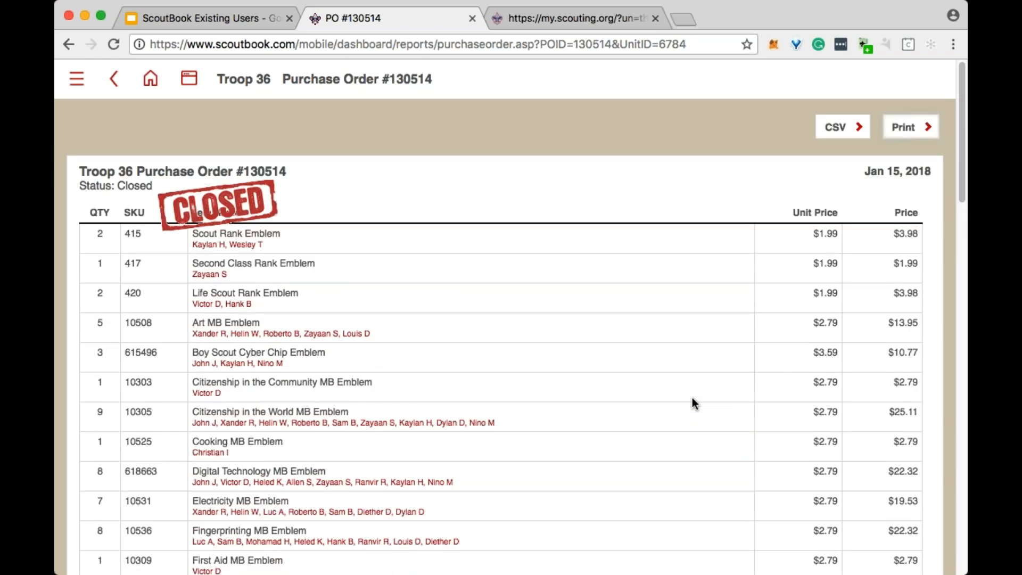
pyautogui.scroll(-4, 693, 398)
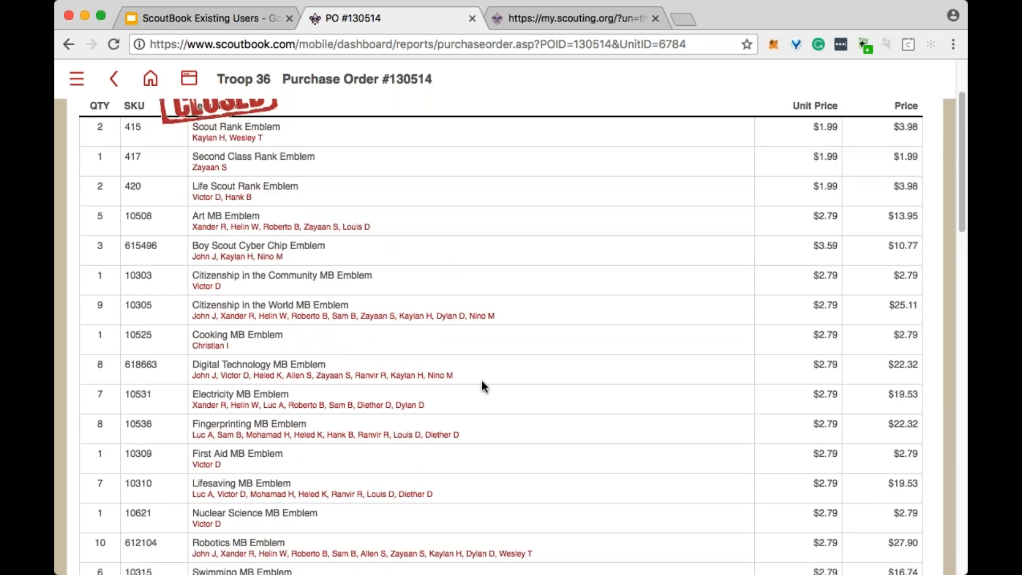
pyautogui.scroll(-3, 586, 341)
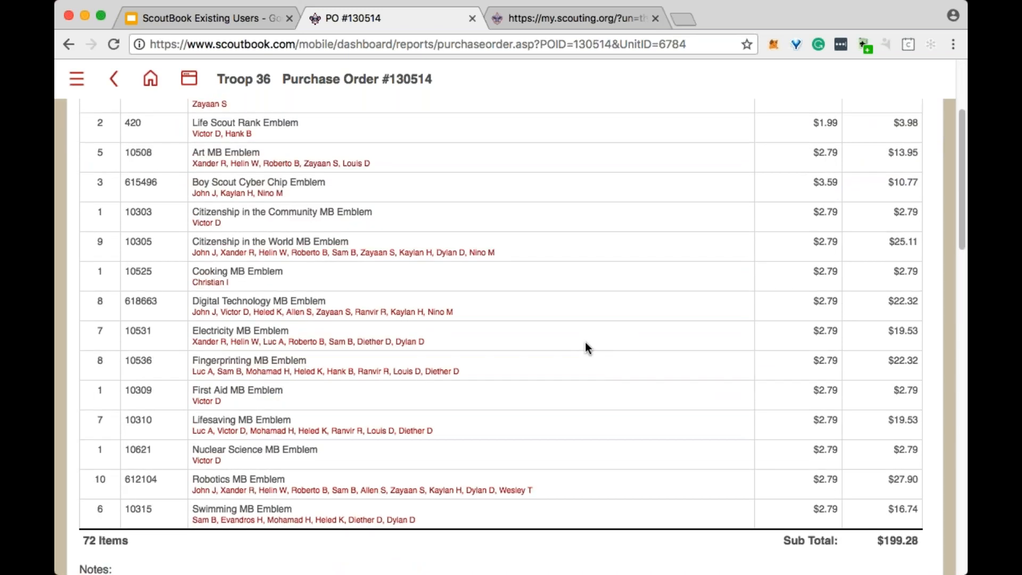
# - Return to the Needs Purchasing Report, select both approved awards, and deselect BSA Mile Swim Emblem so only Kayaking MB Emblem remains selected
pyautogui.scroll(6, 586, 344)
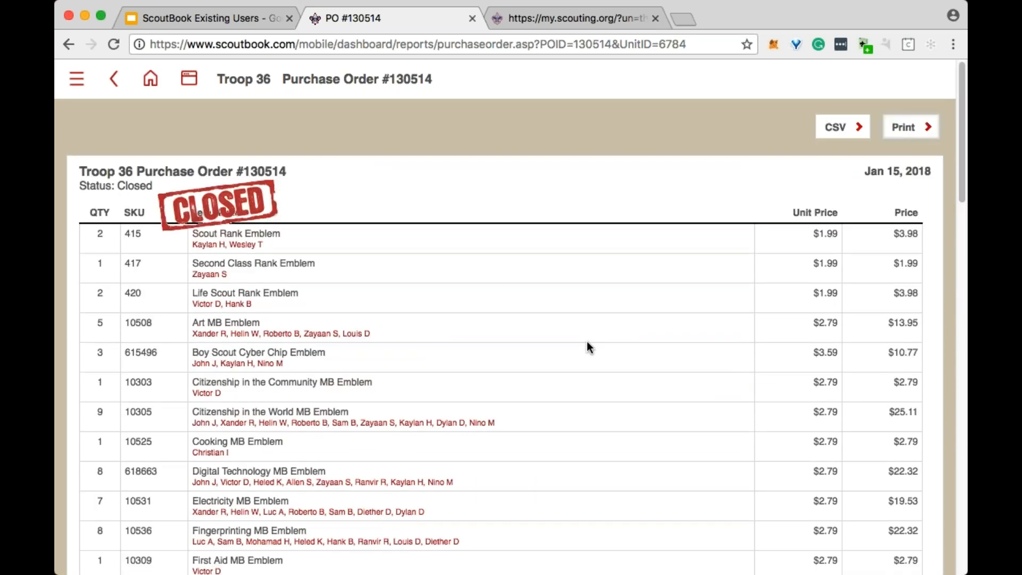
pyautogui.click(114, 78)
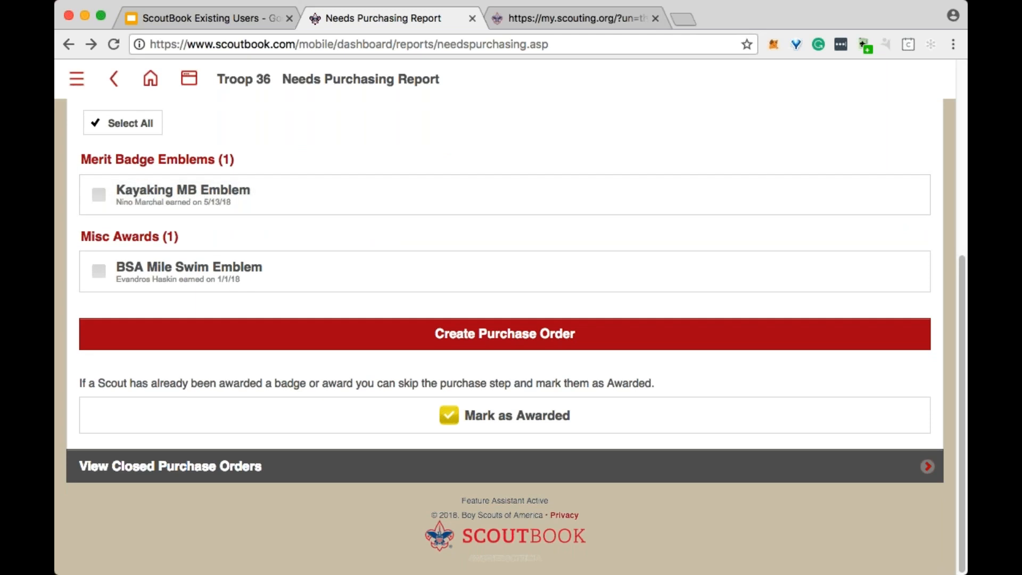
pyautogui.scroll(1, 240, 256)
pyautogui.click(240, 254)
pyautogui.click(236, 337)
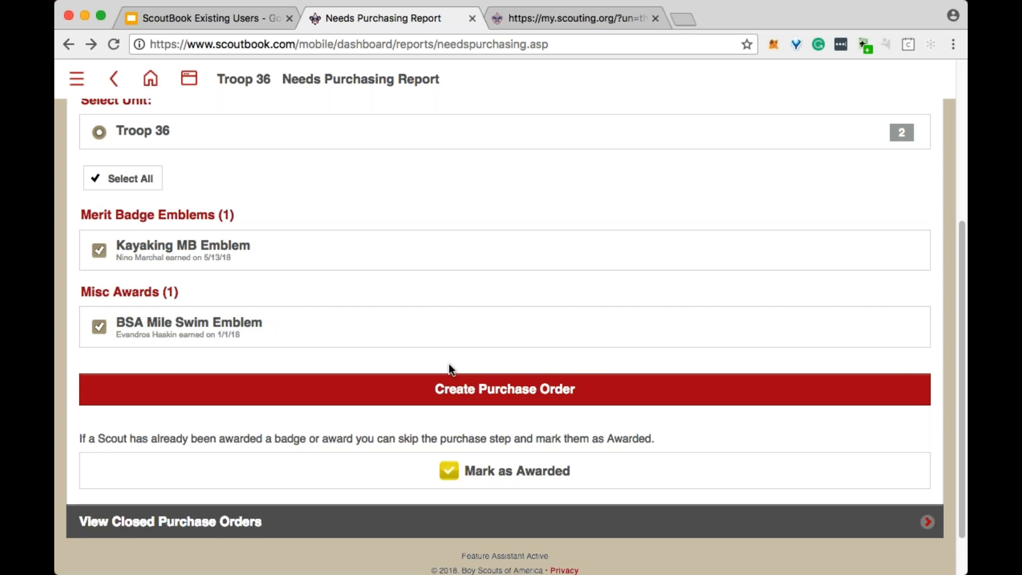
pyautogui.click(142, 333)
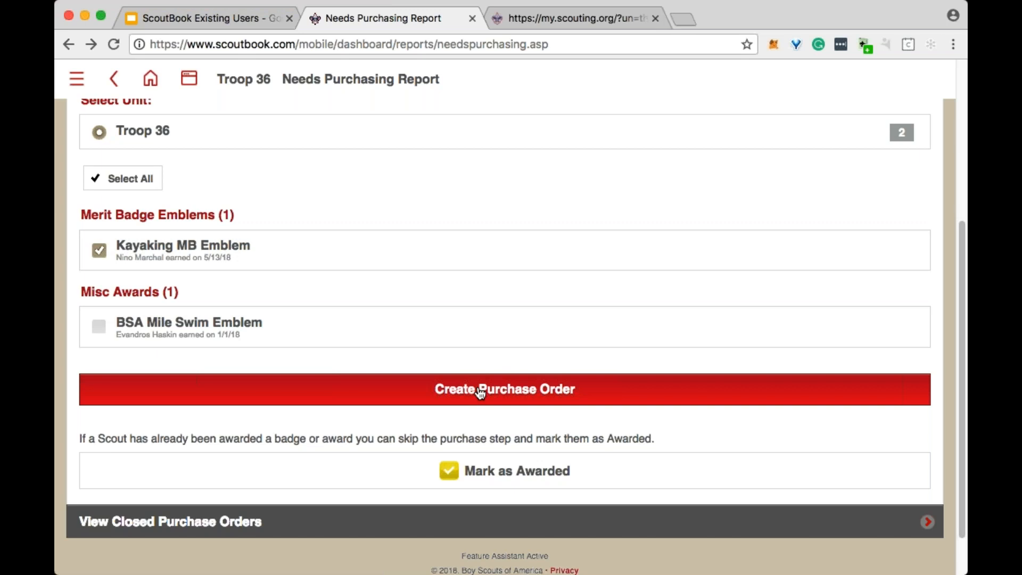
# - Expand the closed purchase orders in the Needs Purchasing Report and reopen the first Troop 36 order listed
pyautogui.scroll(2, 470, 387)
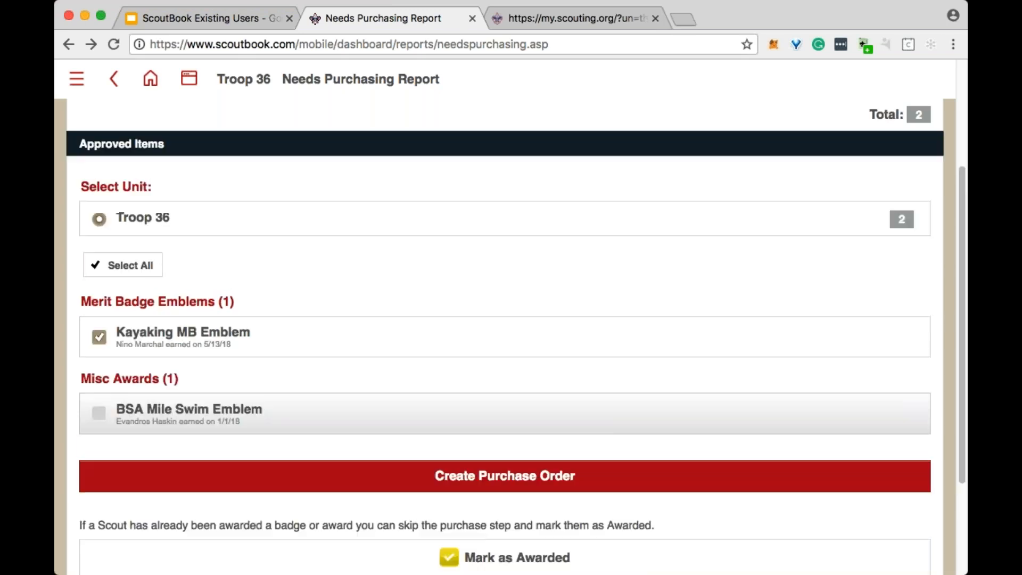
pyautogui.scroll(-3, 426, 468)
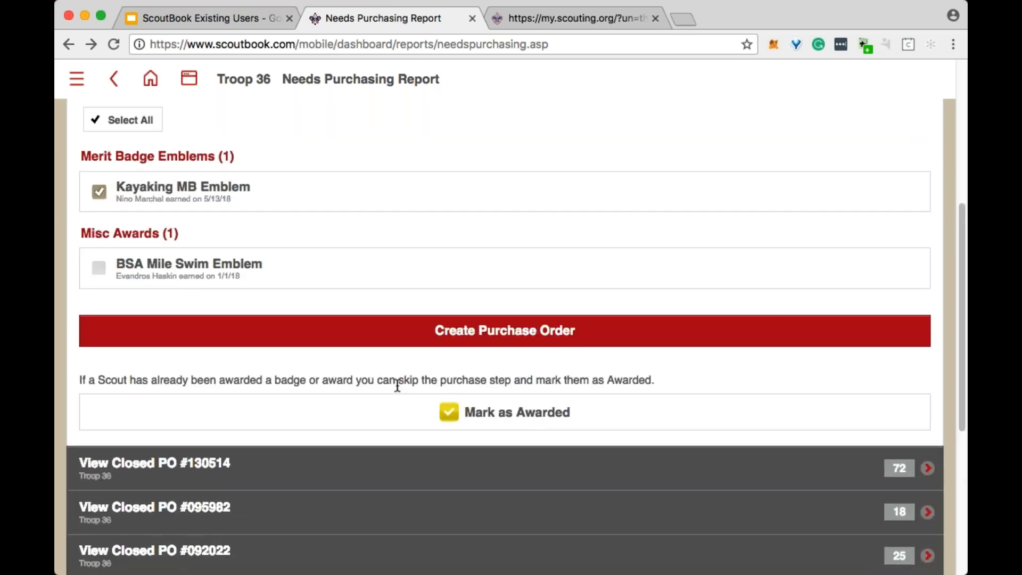
pyautogui.scroll(-3, 377, 339)
pyautogui.click(376, 324)
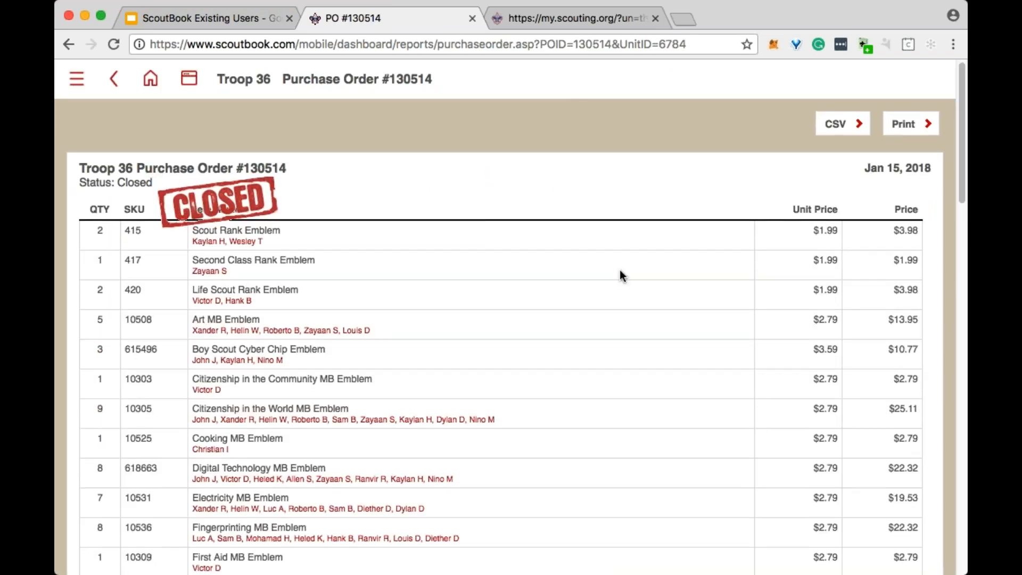
# - Open the auto-filled PDF Advancement Report for the closed purchase order
pyautogui.scroll(-15, 458, 304)
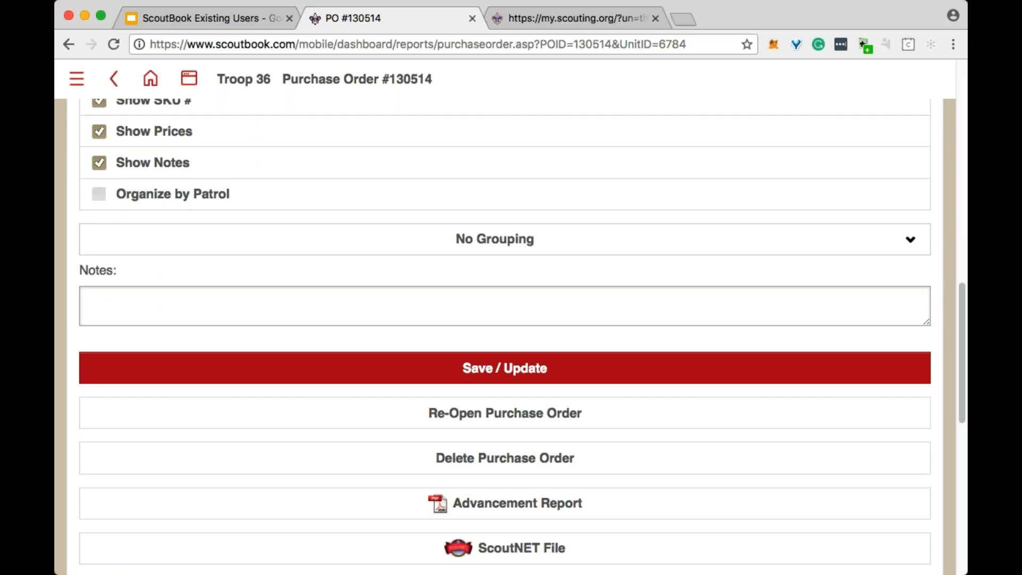
pyautogui.scroll(-2, 458, 302)
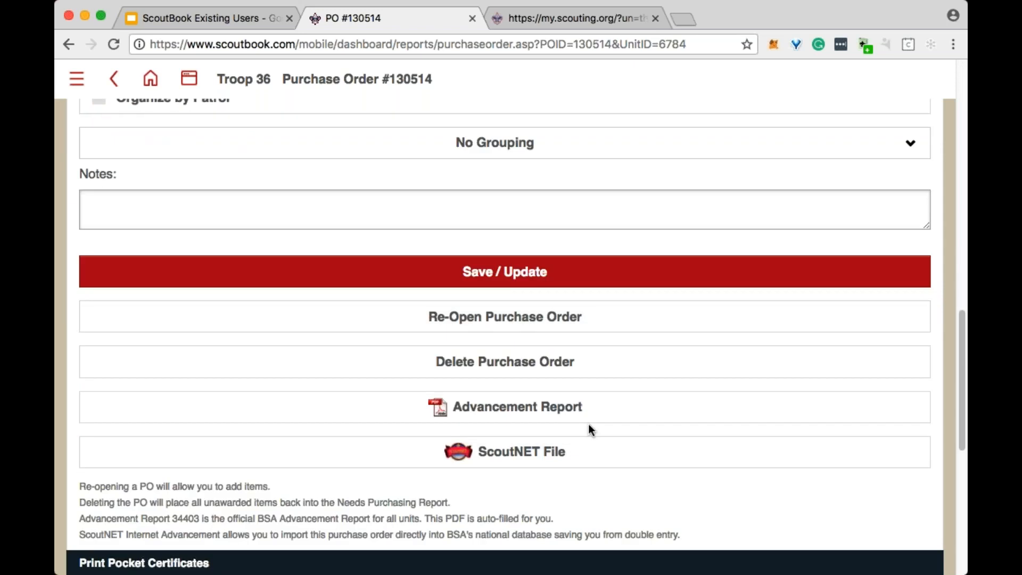
pyautogui.click(539, 410)
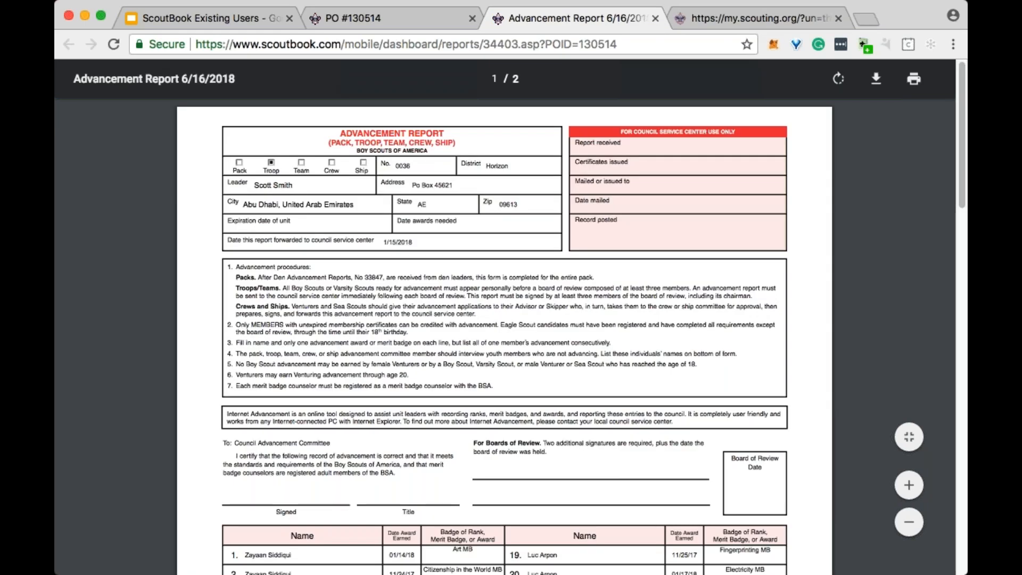
# - Examine both pages of the Advancement Report, including the unit details, signature lines, and each Scout's awards with dates earned
pyautogui.scroll(-6, 471, 200)
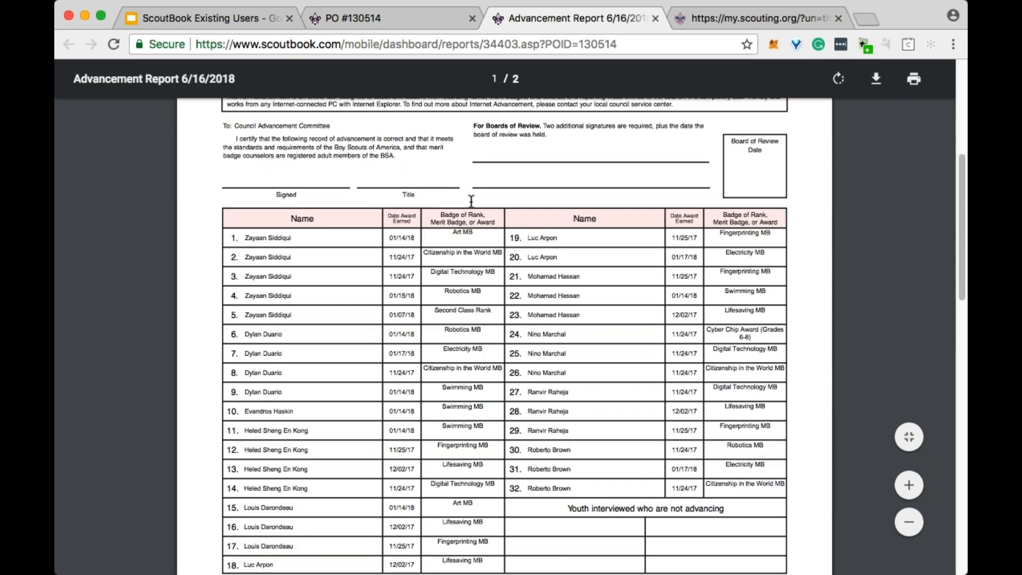
pyautogui.scroll(-2, 474, 205)
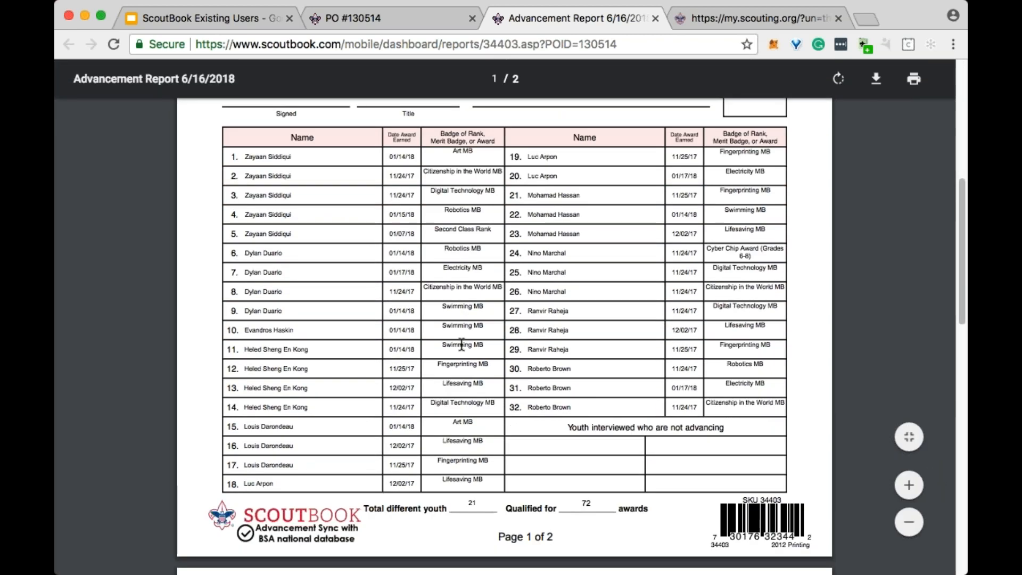
pyautogui.scroll(8, 463, 345)
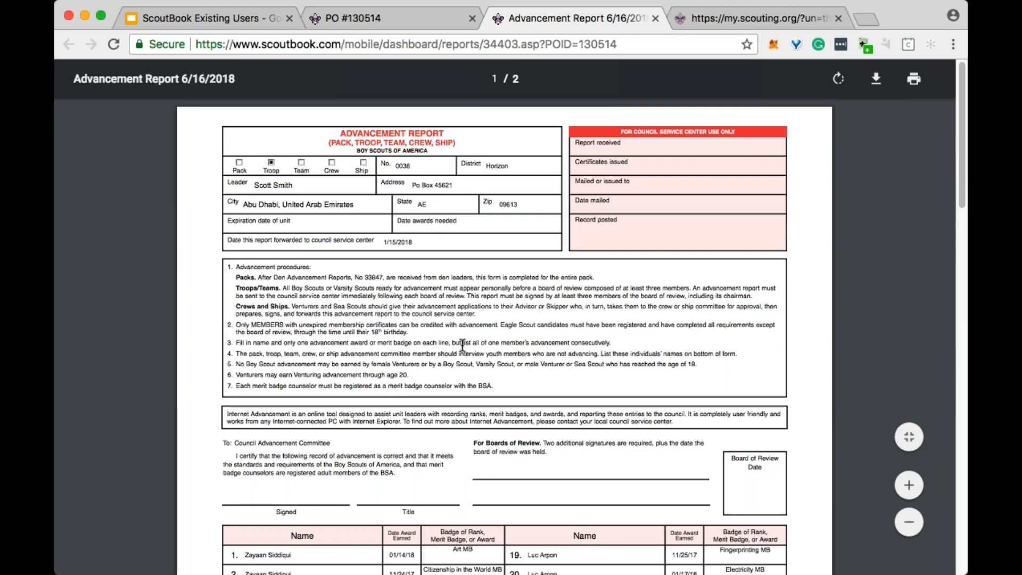
pyautogui.scroll(-4, 462, 345)
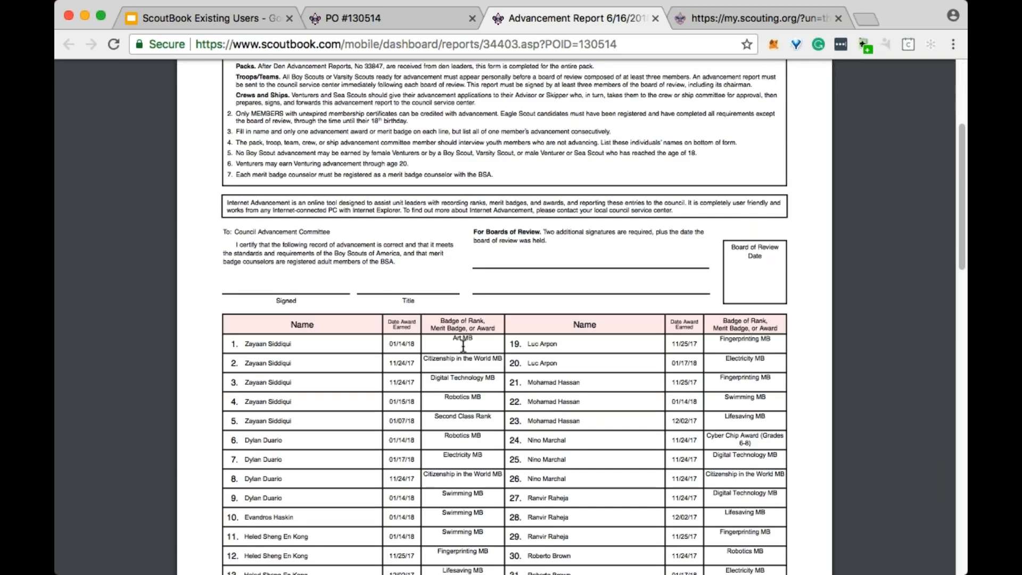
pyautogui.scroll(-6, 463, 345)
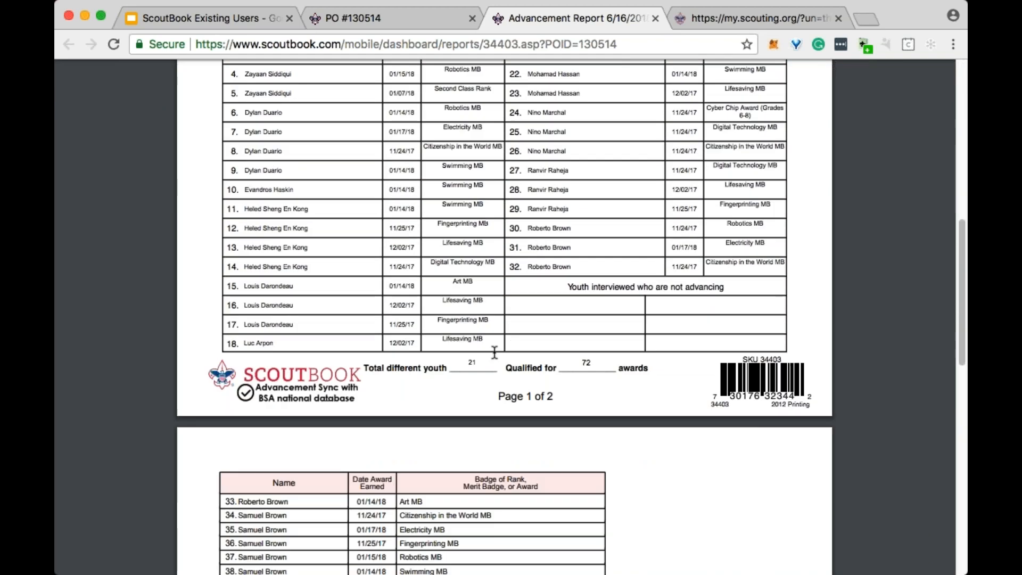
pyautogui.scroll(8, 494, 352)
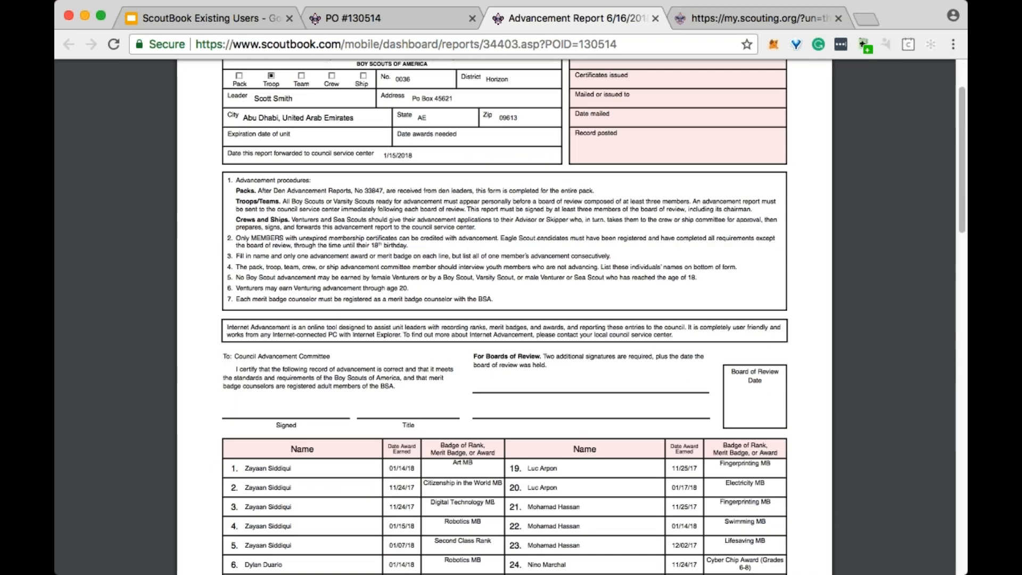
pyautogui.scroll(-7, 494, 352)
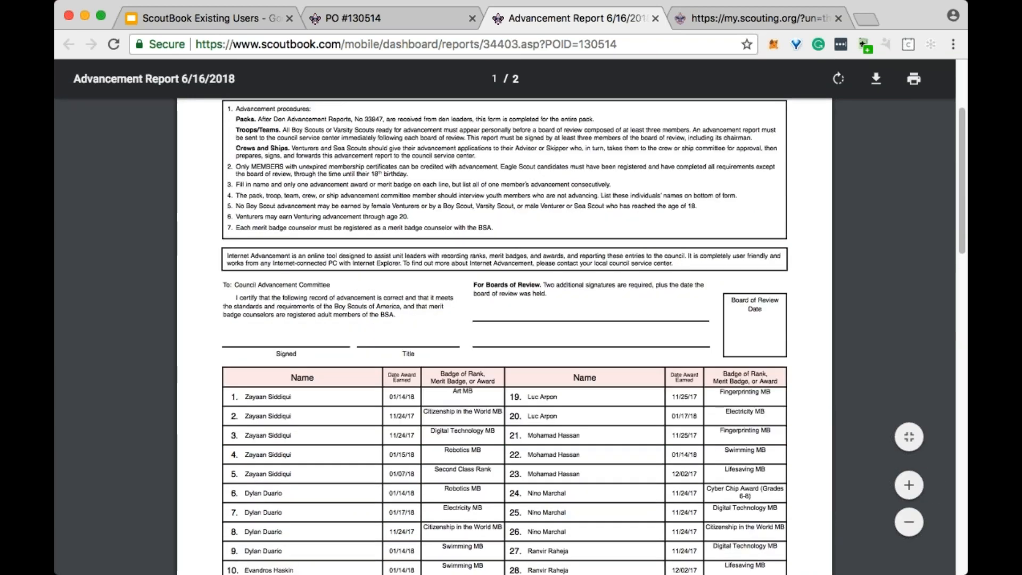
pyautogui.scroll(-8, 672, 304)
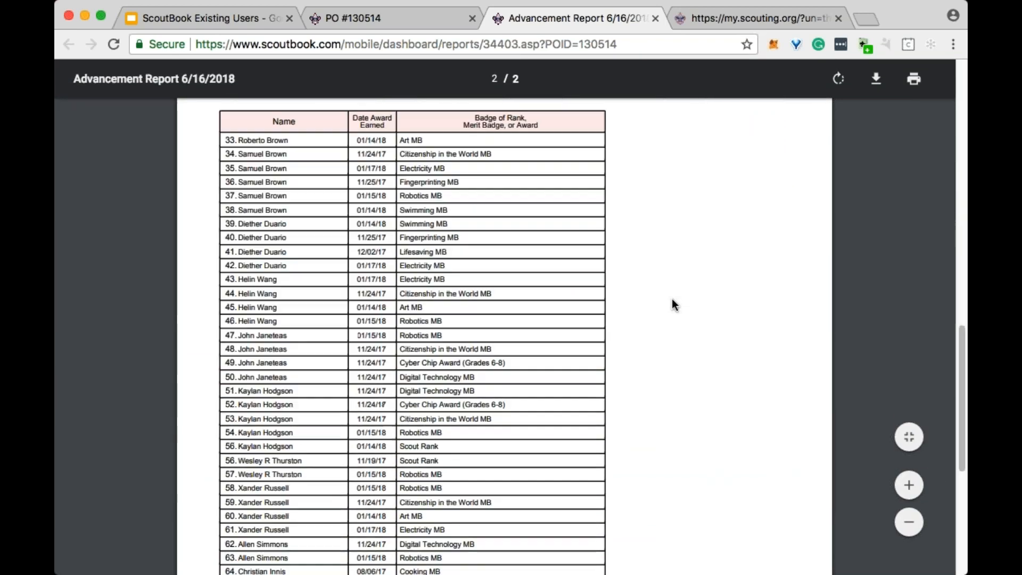
pyautogui.scroll(-6, 671, 302)
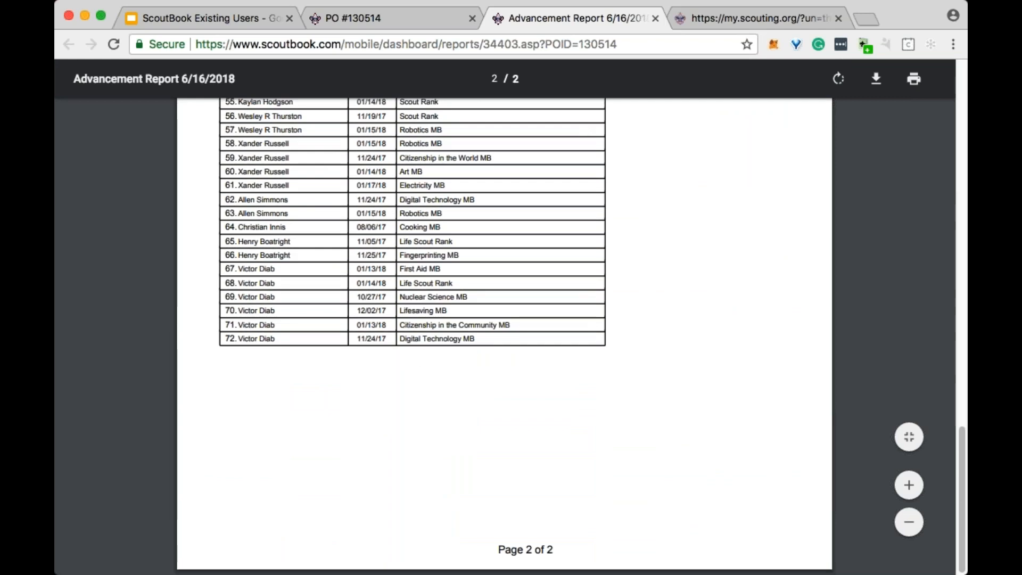
pyautogui.scroll(9, 625, 354)
pyautogui.scroll(11, 625, 349)
pyautogui.scroll(-8, 624, 349)
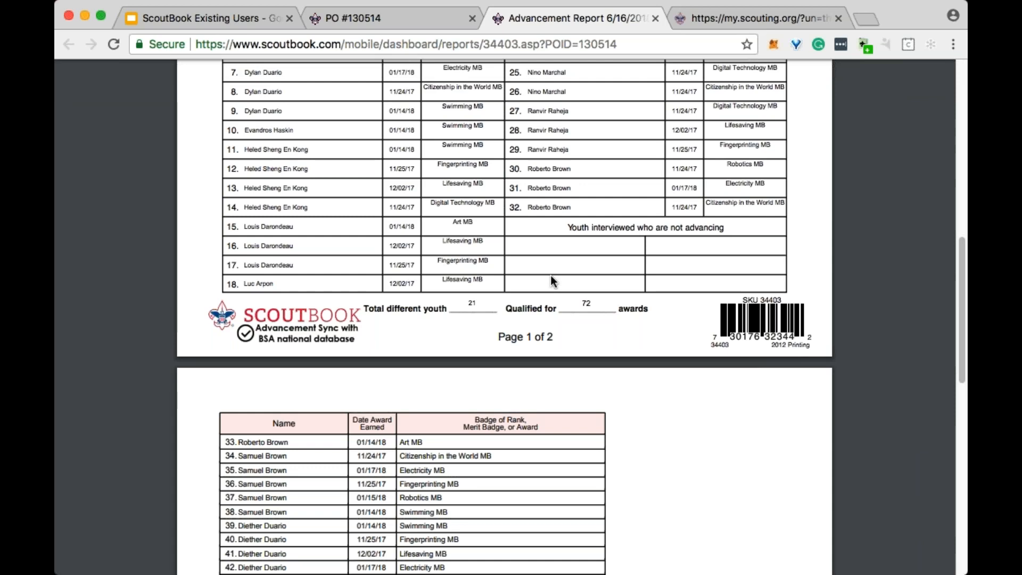
pyautogui.scroll(10, 552, 277)
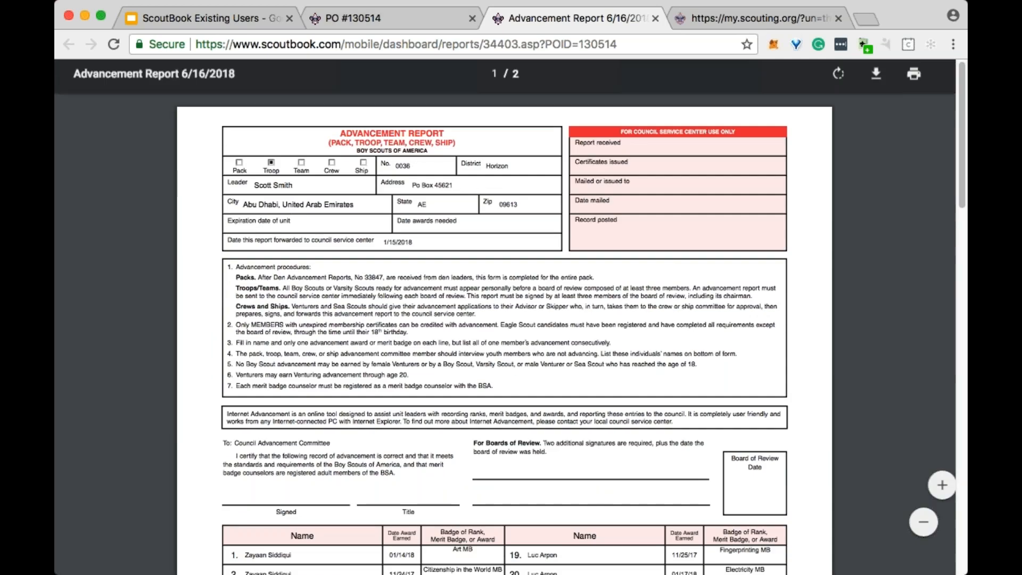
# - Go back from the Advancement Report to the Troop 36 page and open the troop's Individual Advancement Record report
pyautogui.click(398, 18)
pyautogui.click(230, 83)
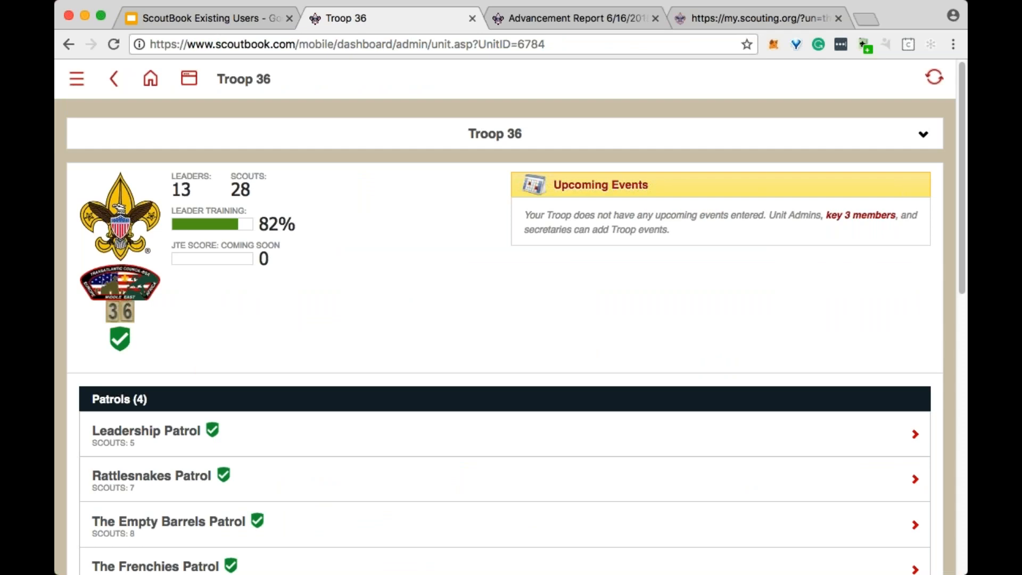
pyautogui.scroll(-8, 281, 187)
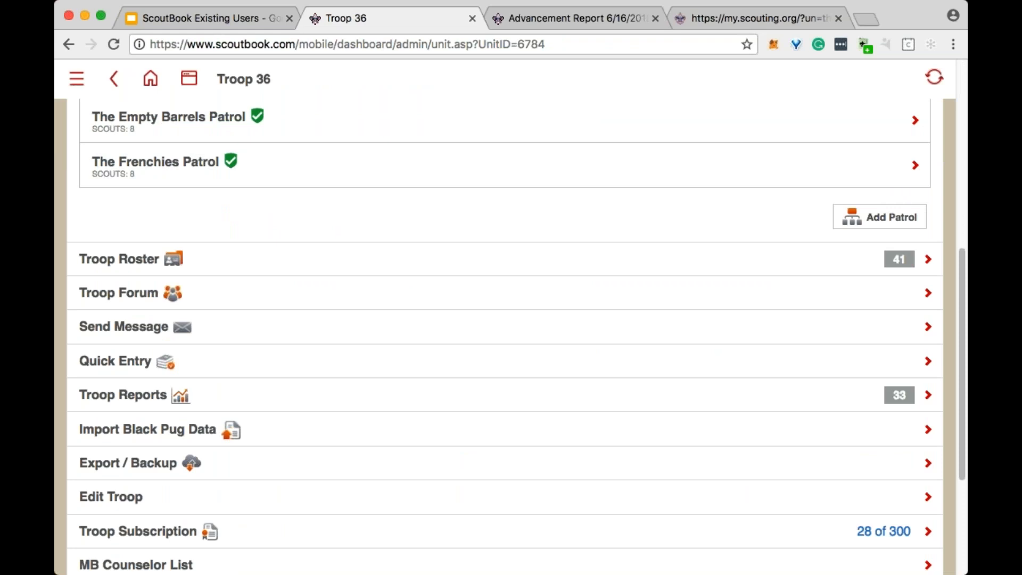
pyautogui.scroll(-3, 298, 213)
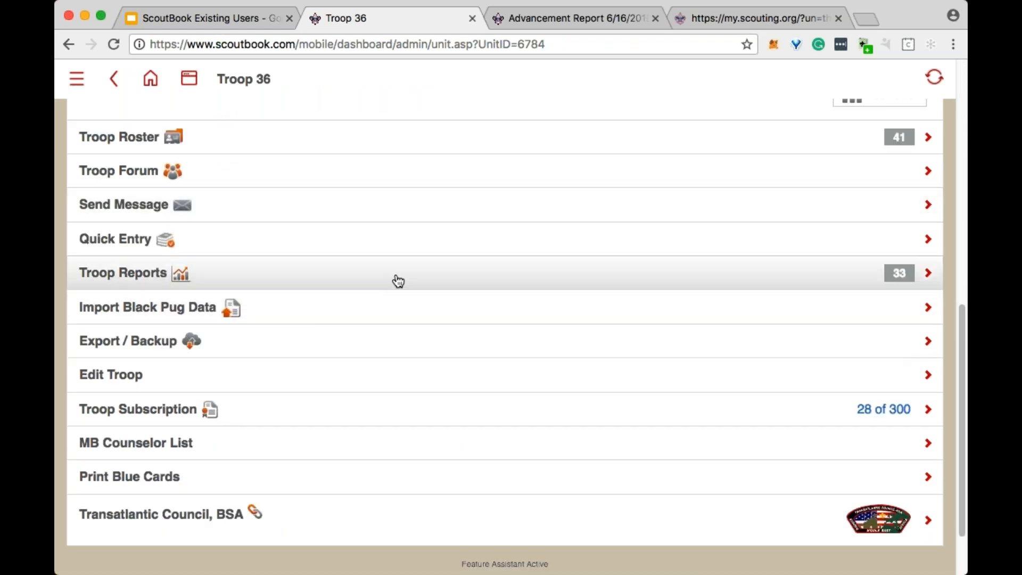
pyautogui.scroll(12, 379, 283)
pyautogui.scroll(-6, 269, 276)
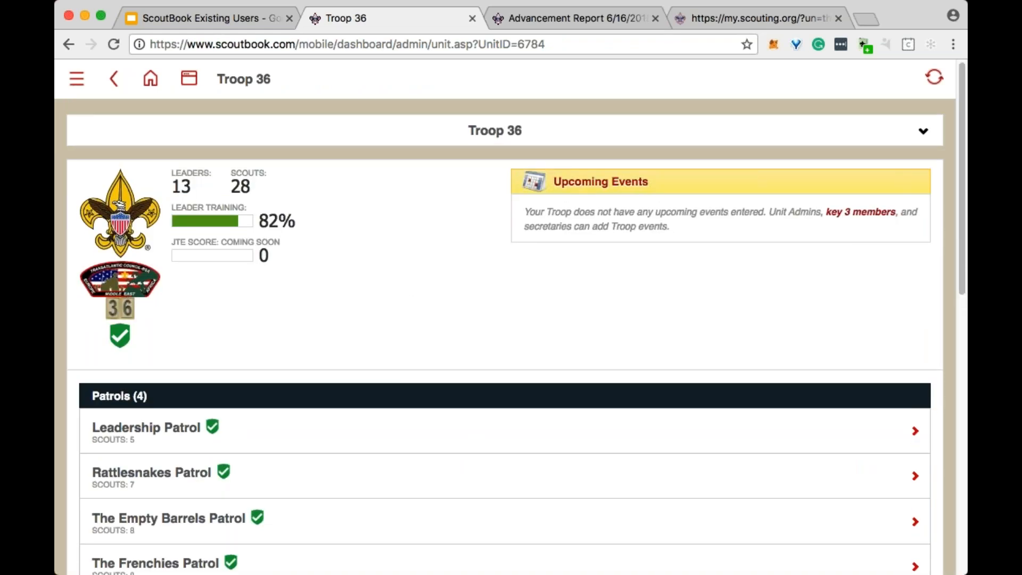
pyautogui.scroll(-3, 379, 265)
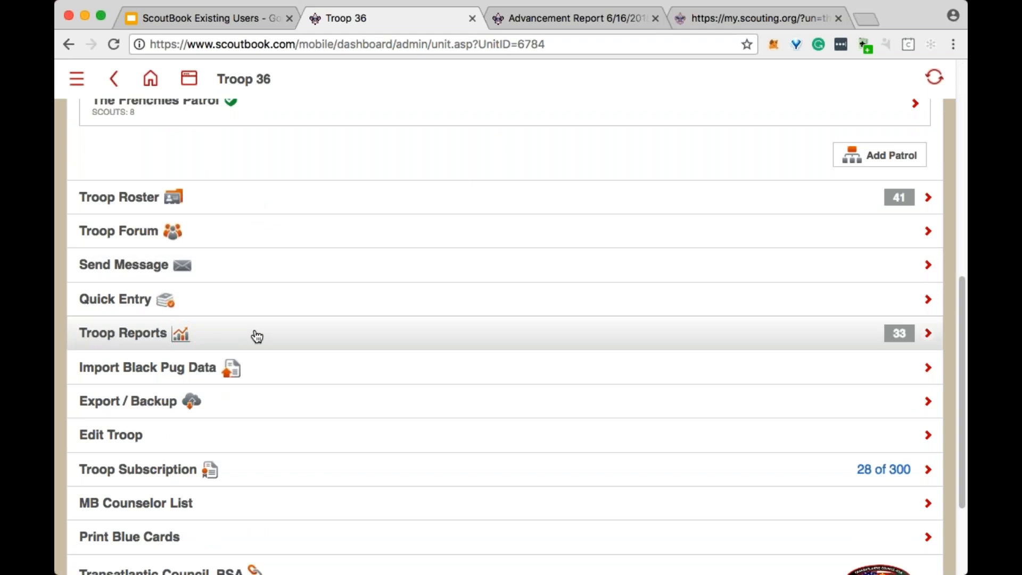
pyautogui.click(256, 334)
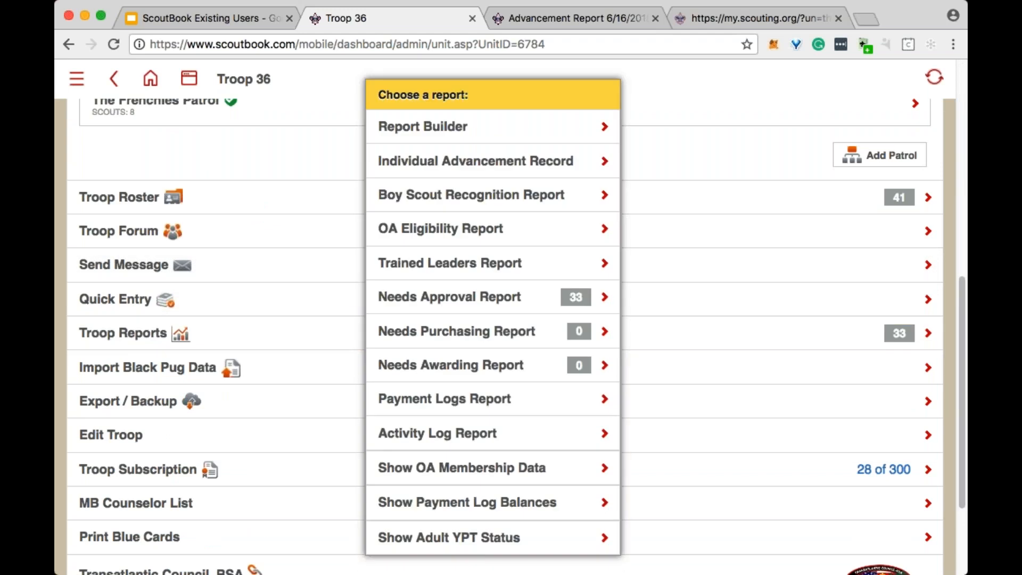
pyautogui.click(510, 168)
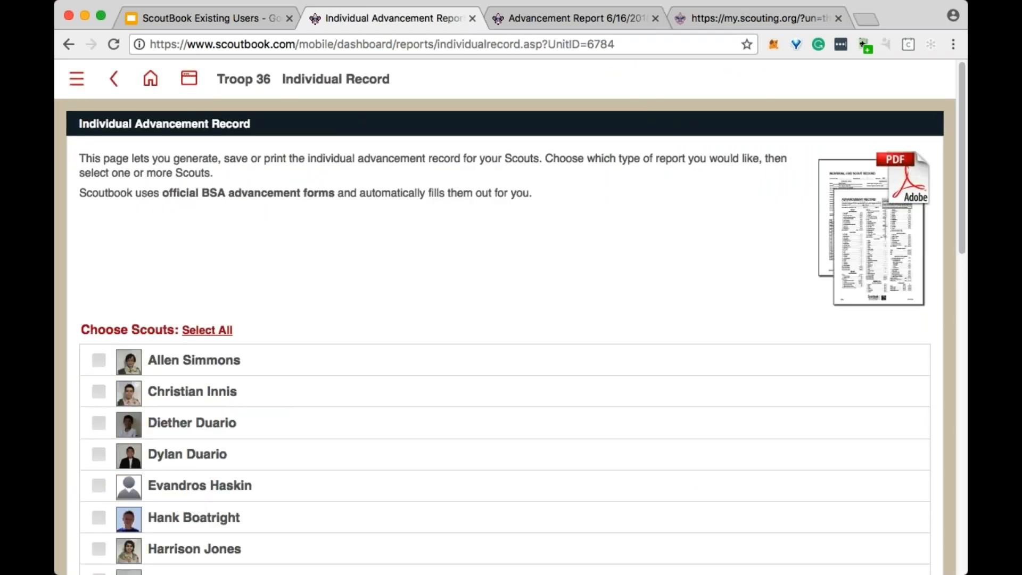
# - Select the first Scout listed and generate that Scout's Individual Advancement Record
pyautogui.click(99, 360)
pyautogui.scroll(-1, 482, 286)
pyautogui.scroll(-10, 481, 282)
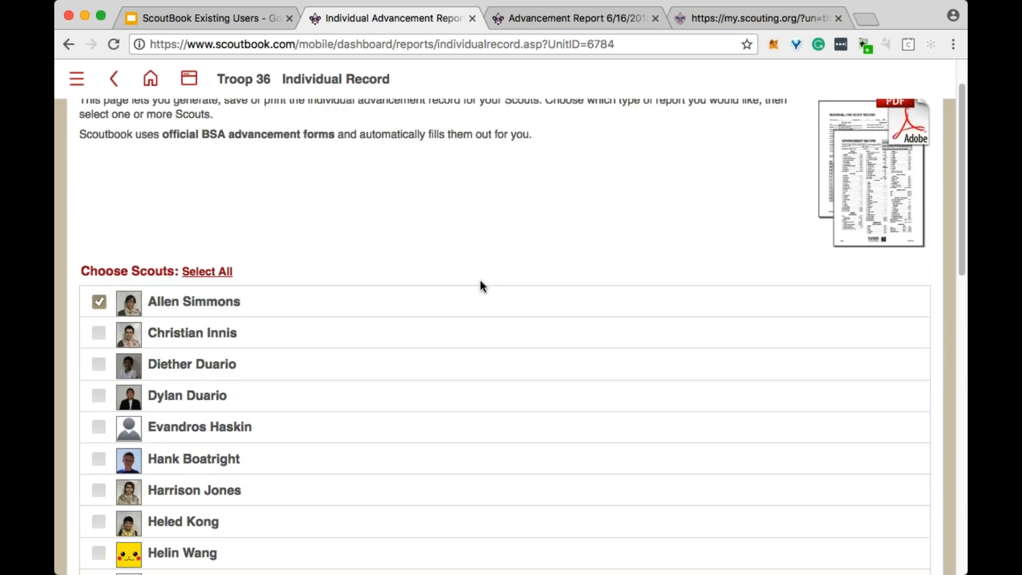
pyautogui.scroll(-6, 482, 282)
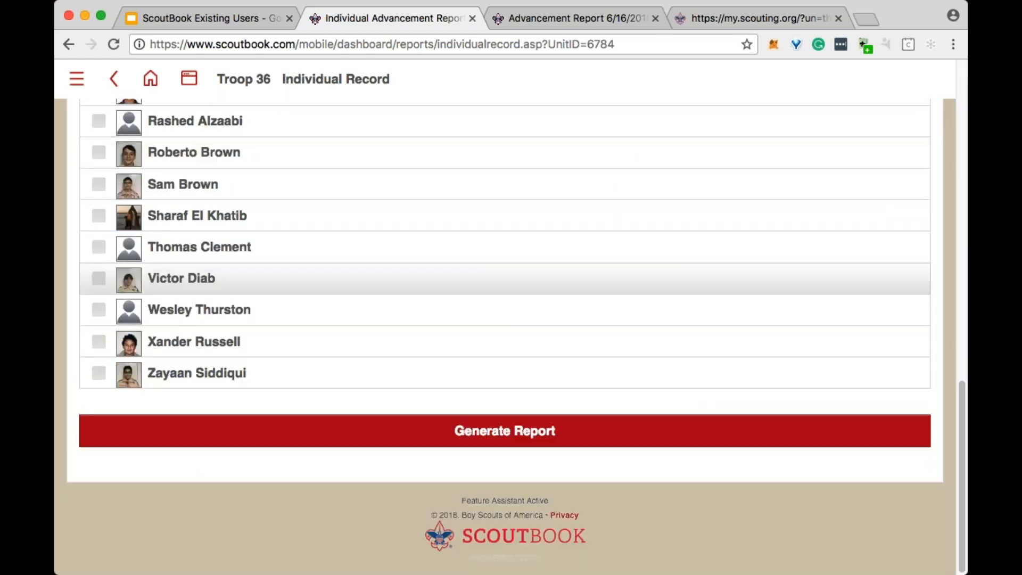
pyautogui.click(517, 438)
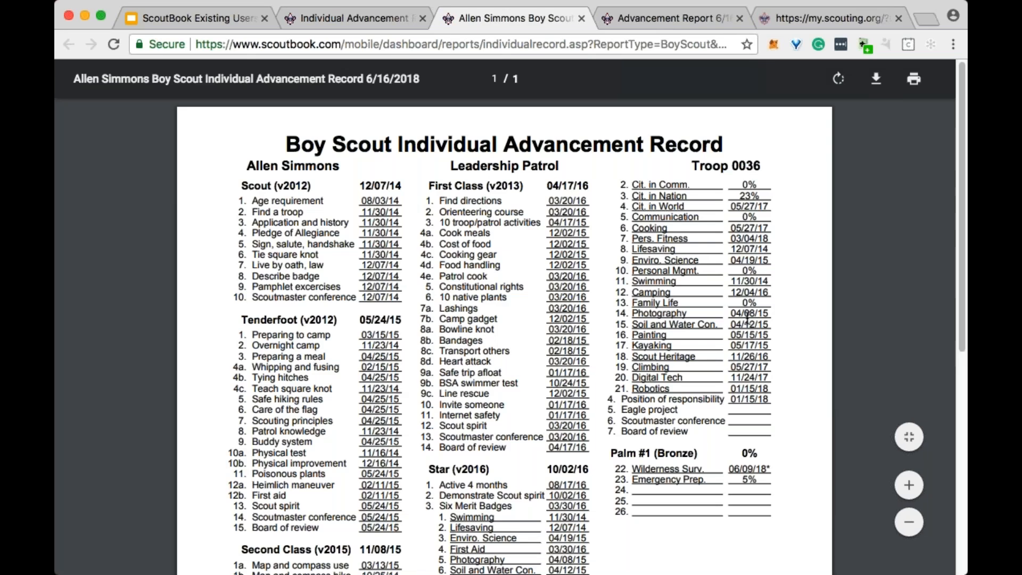
# - Review the Scout's rank requirements, merit badges, and pending-approval note in the Individual Advancement Record, then close the record
pyautogui.scroll(-7, 747, 319)
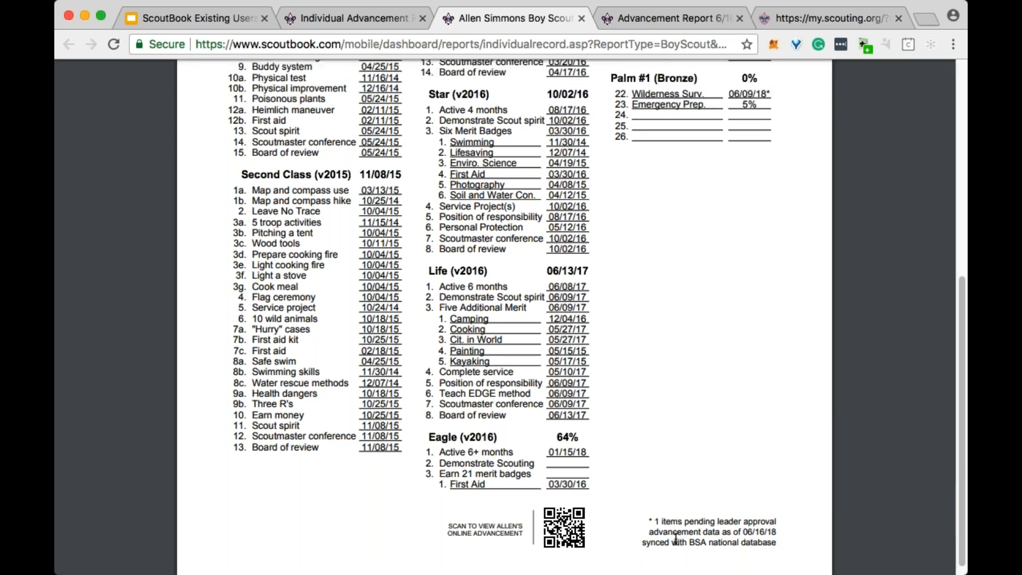
pyautogui.scroll(4, 504, 317)
pyautogui.scroll(5, 505, 317)
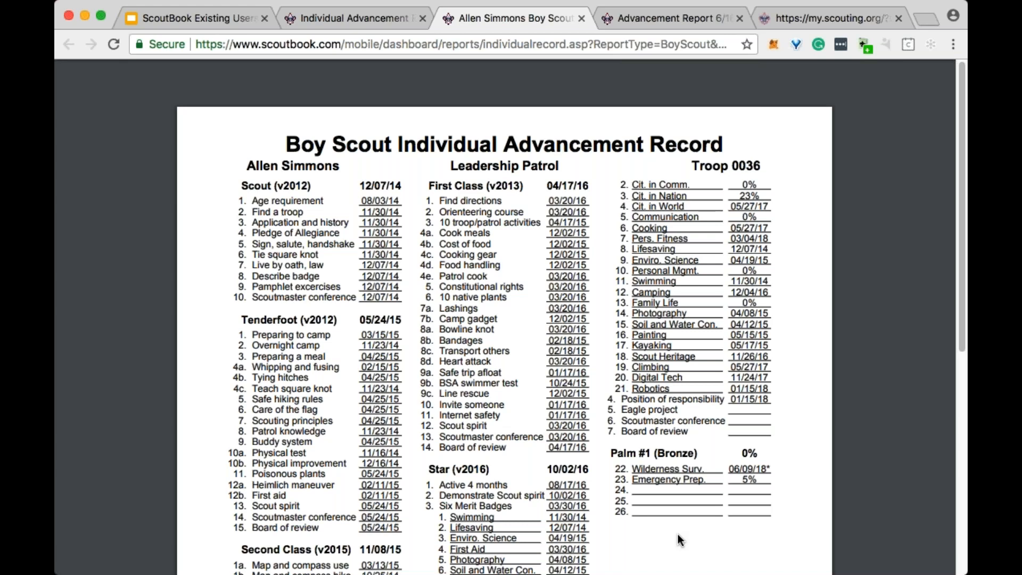
pyautogui.click(366, 19)
pyautogui.click(517, 21)
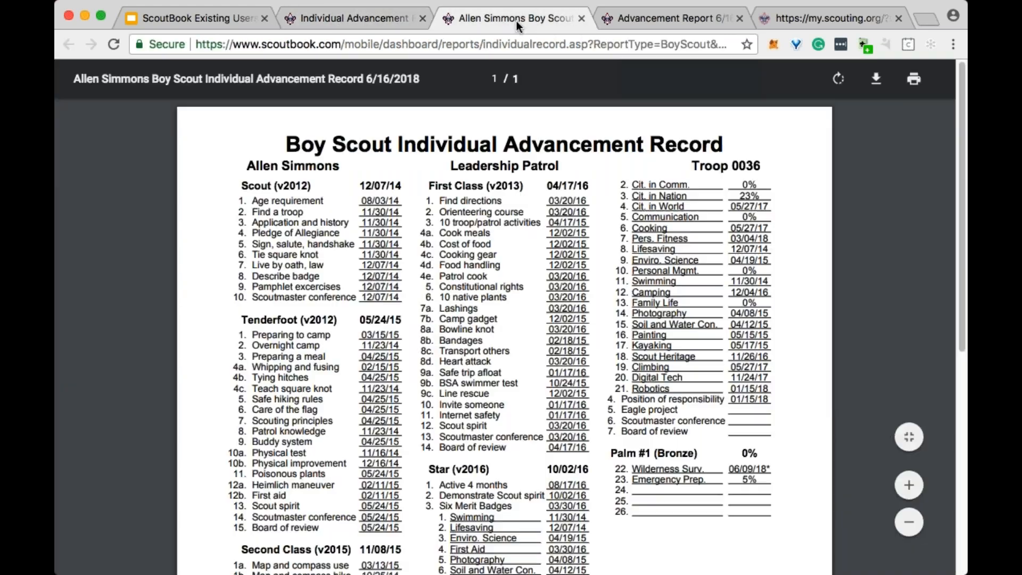
pyautogui.click(581, 18)
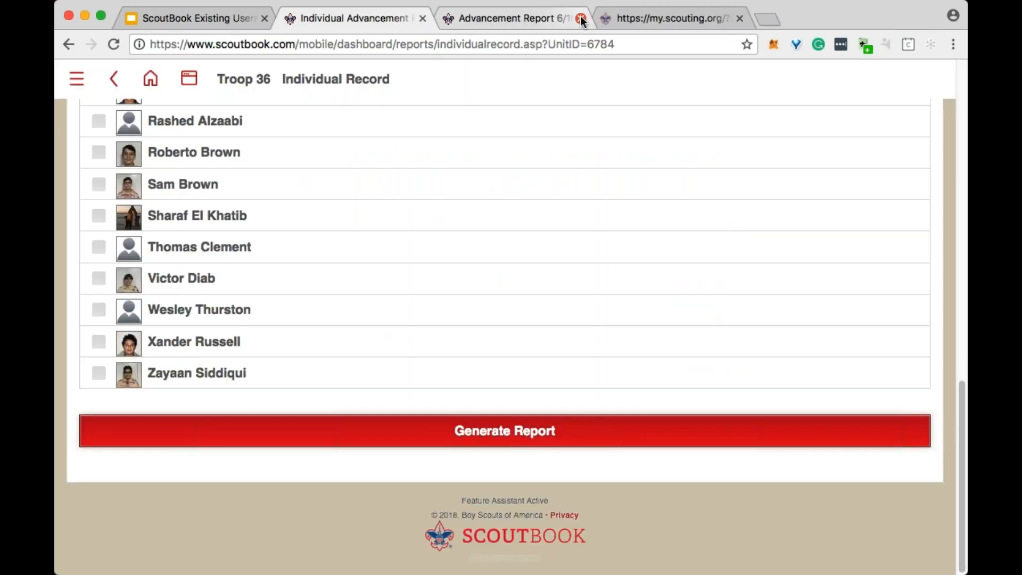
# - Close the Advancement Report and return to the beginning of the Individual Advancement Record page
pyautogui.click(542, 17)
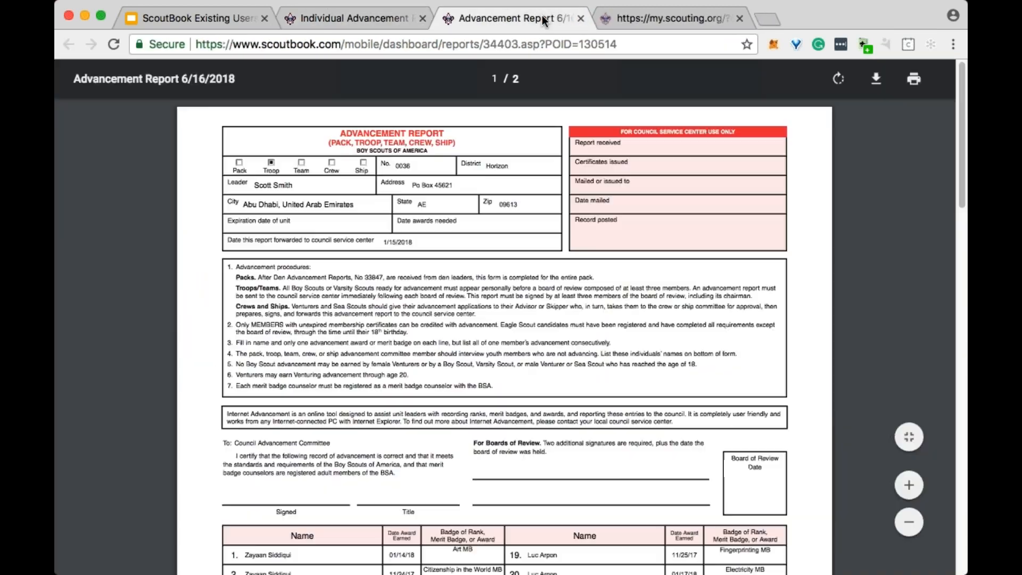
pyautogui.click(580, 19)
pyautogui.click(374, 21)
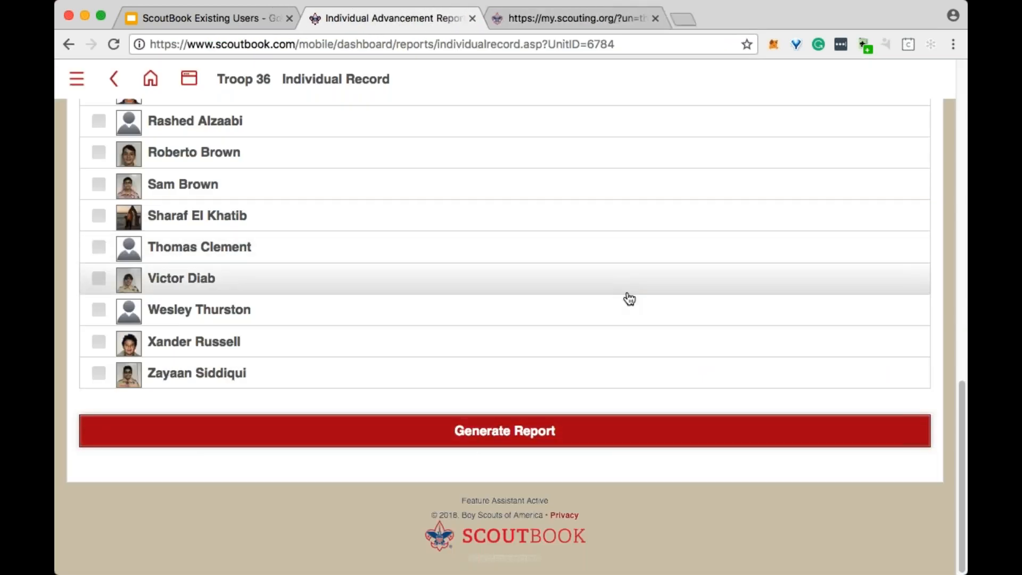
pyautogui.scroll(15, 629, 300)
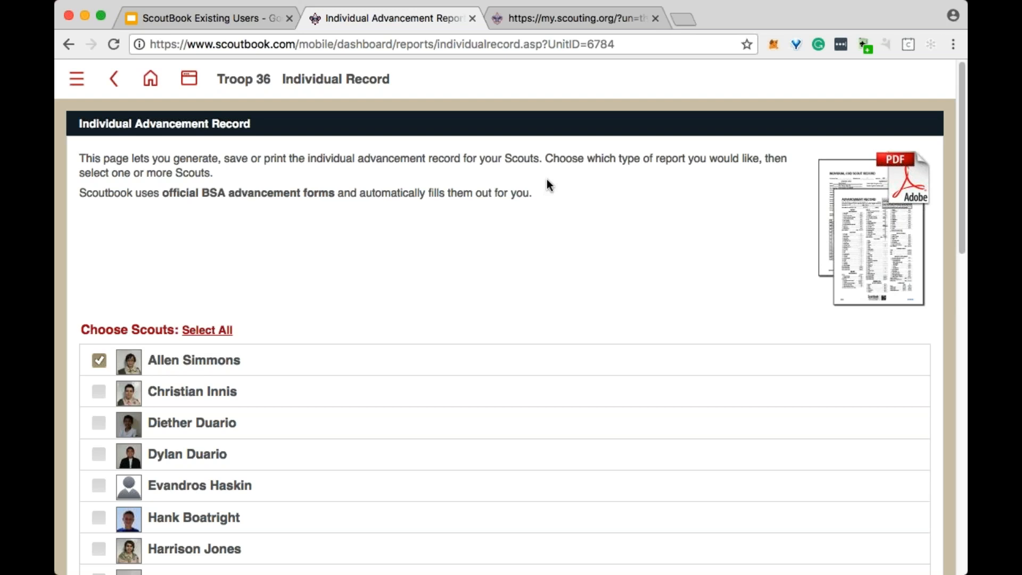
# - Go to My Dashboard, expand the Administration section, and open the Troop 36 page
pyautogui.click(150, 79)
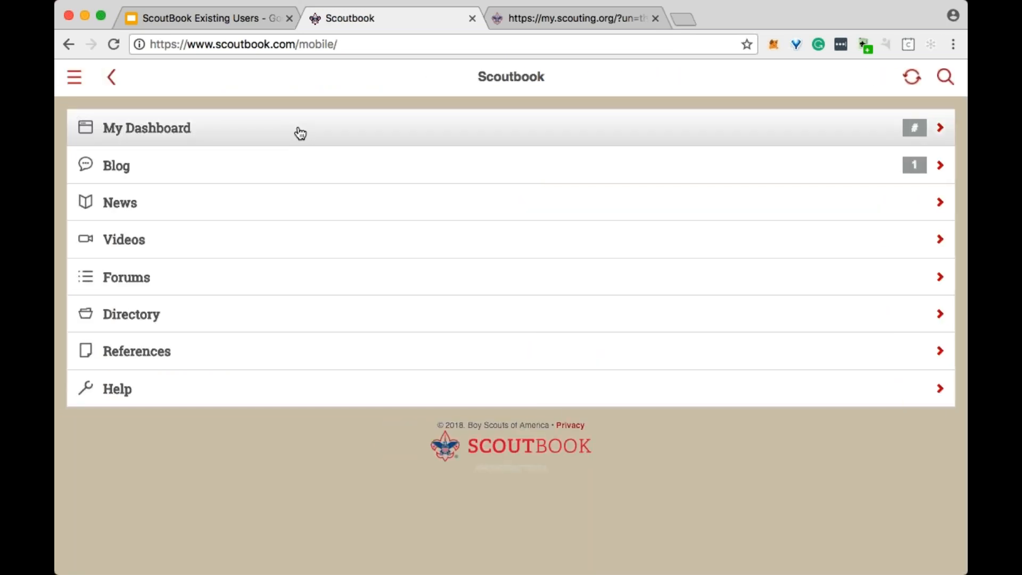
pyautogui.click(299, 130)
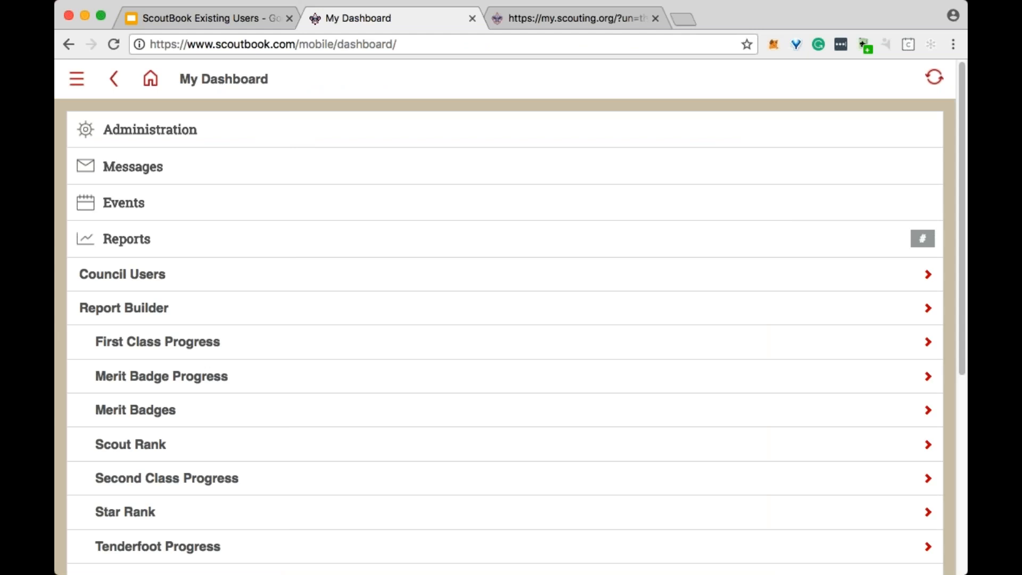
pyautogui.click(301, 133)
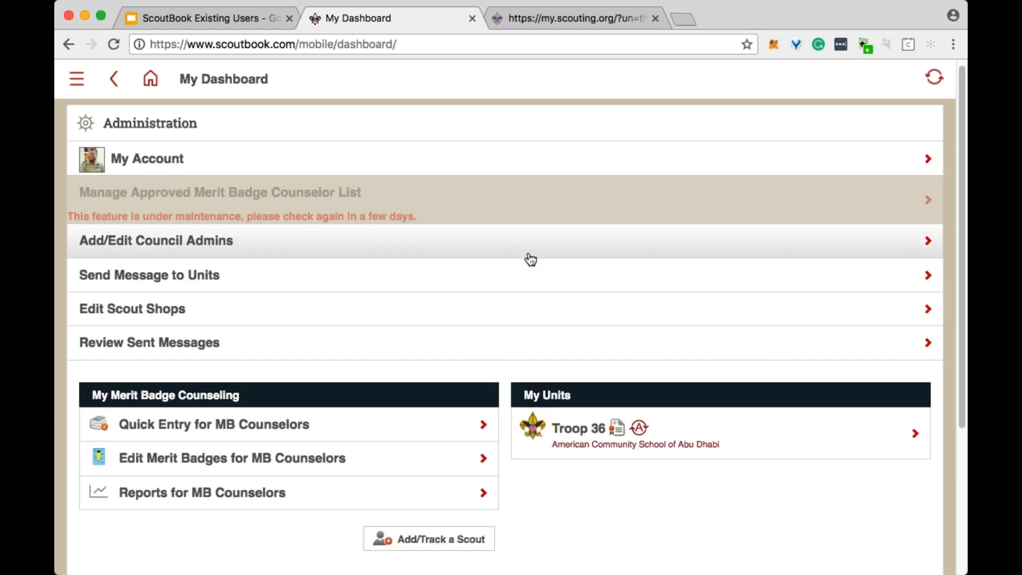
pyautogui.scroll(-1, 531, 259)
pyautogui.click(578, 391)
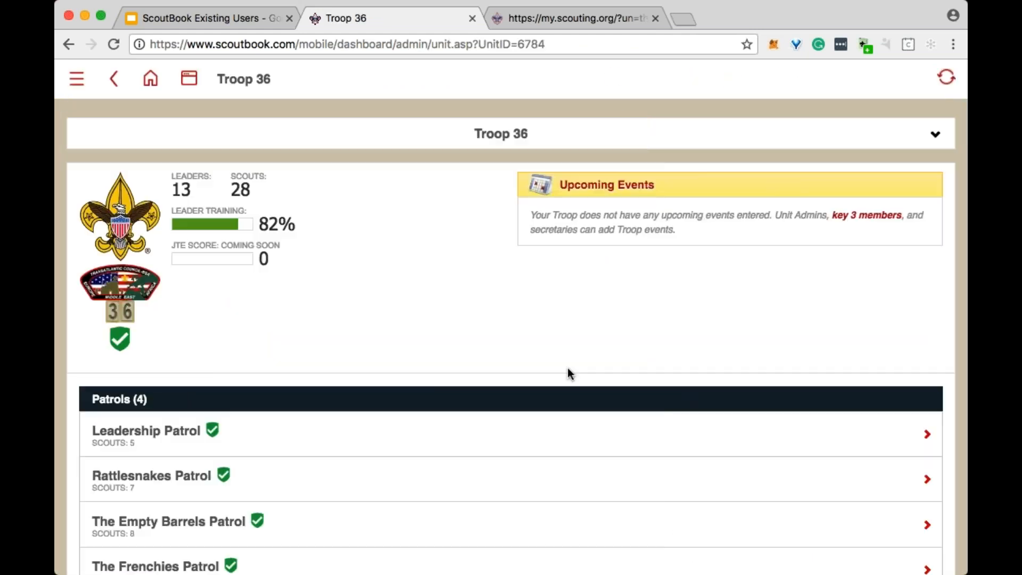
pyautogui.scroll(-1, 559, 366)
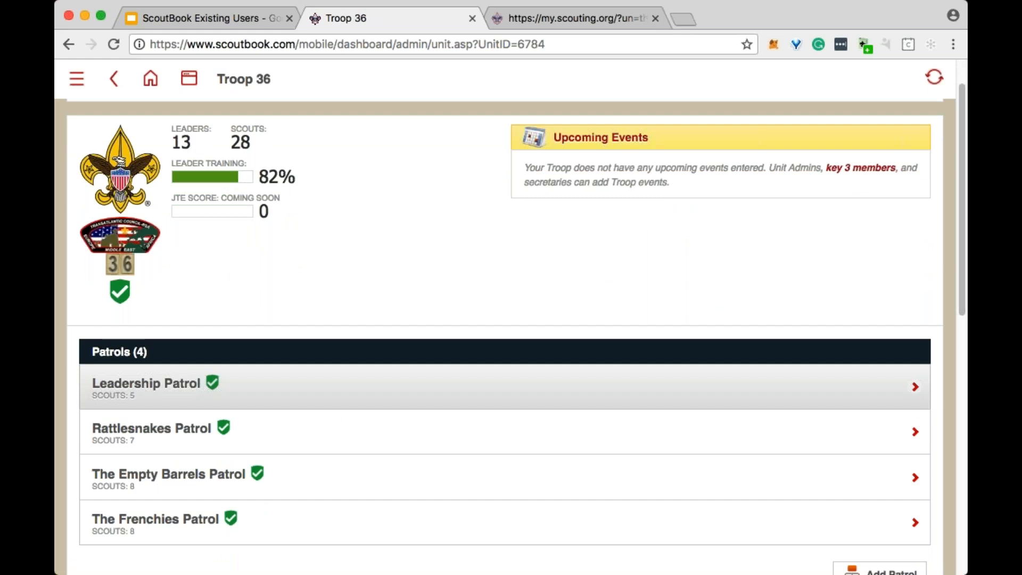
pyautogui.scroll(-7, 506, 368)
pyautogui.click(349, 290)
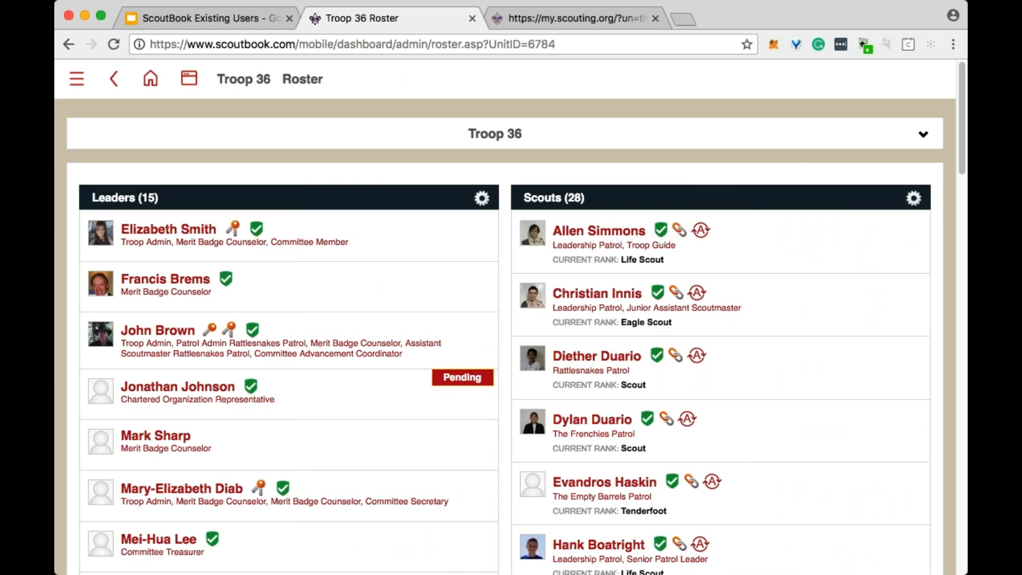
pyautogui.click(628, 235)
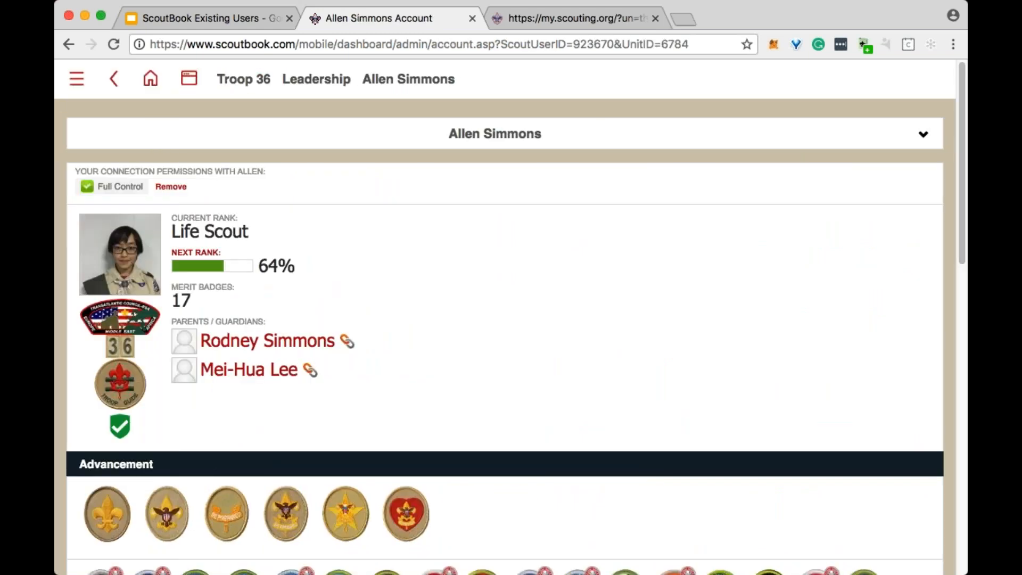
# - Open the Scout's connections from the account page and start a new connection invitation
pyautogui.scroll(-3, 577, 279)
pyautogui.scroll(-7, 575, 279)
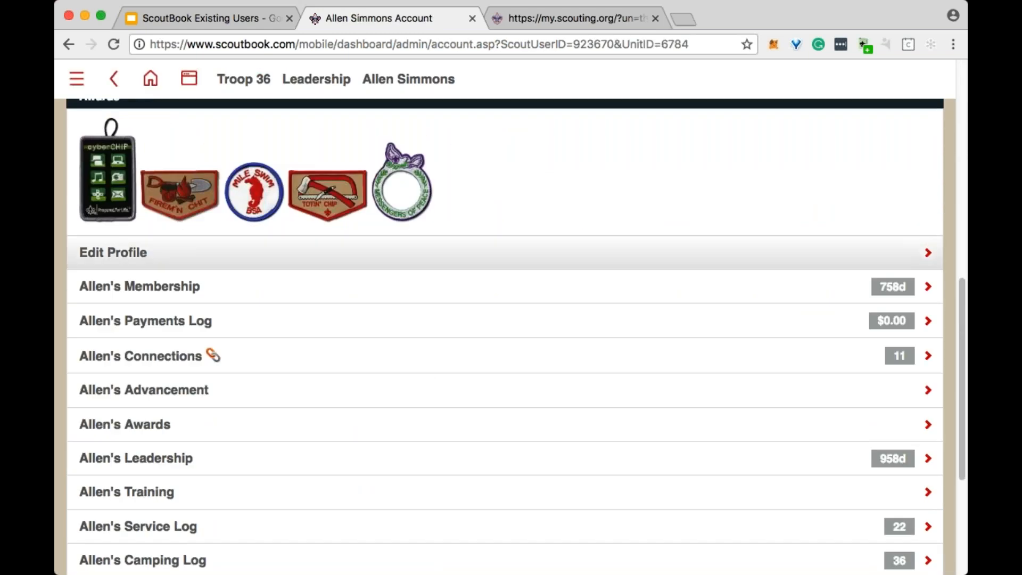
pyautogui.click(203, 357)
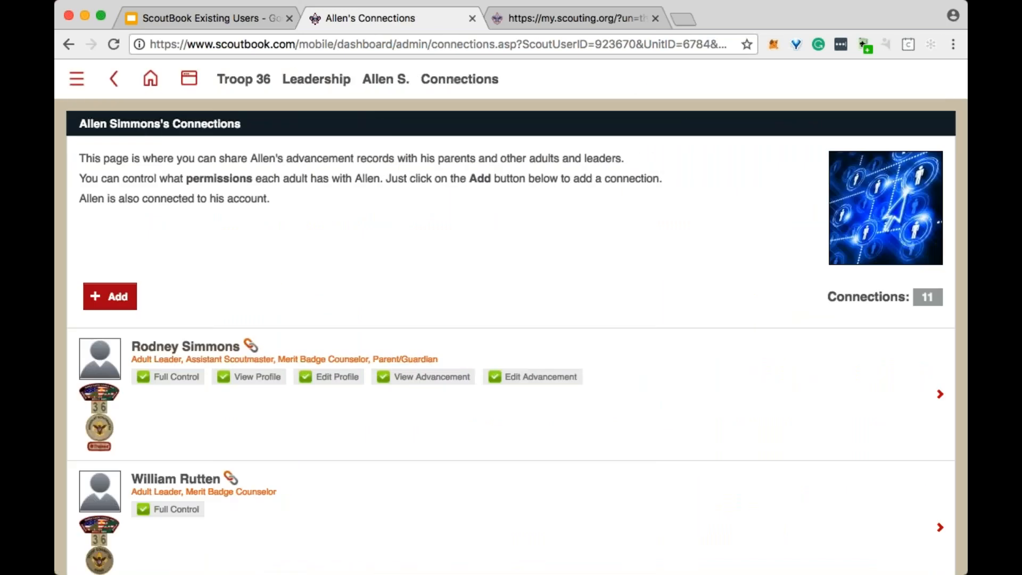
pyautogui.click(114, 296)
# - Search the existing adults by the leader's name, narrow the search with the surname, and select the matching adult
pyautogui.click(160, 207)
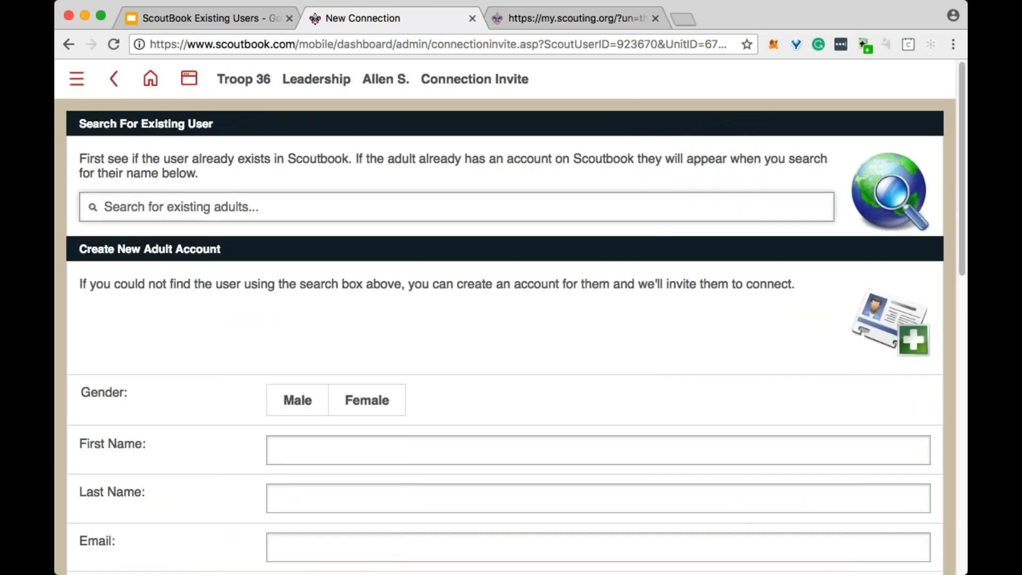
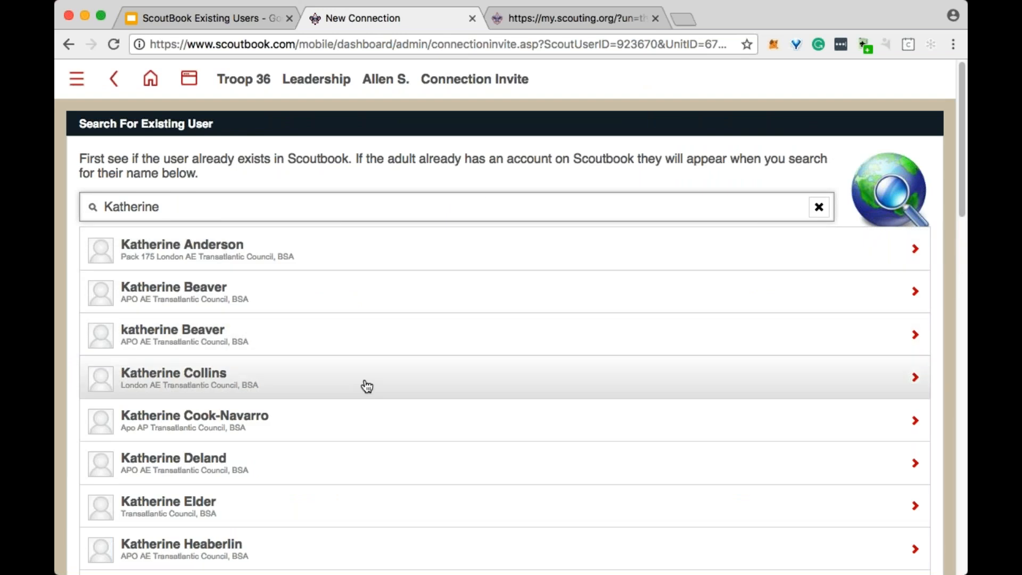
pyautogui.scroll(-1, 366, 385)
pyautogui.press('BackSpace')
pyautogui.press('BackSpace')
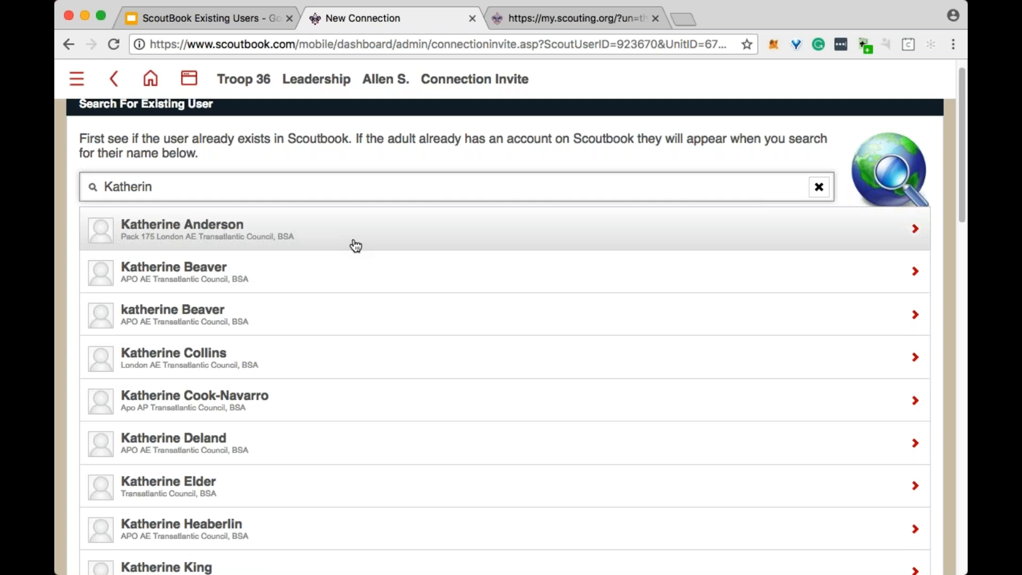
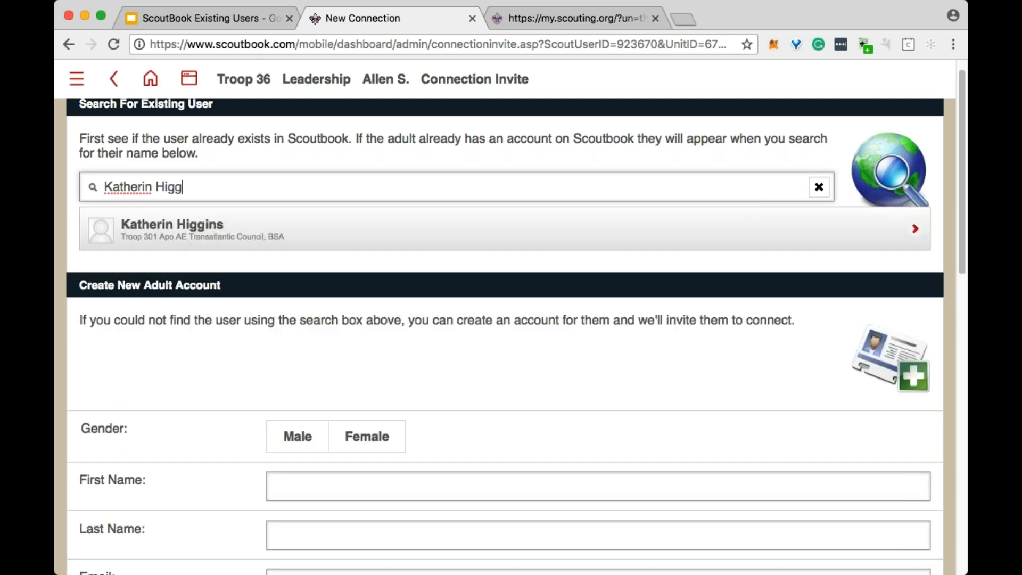
pyautogui.click(260, 238)
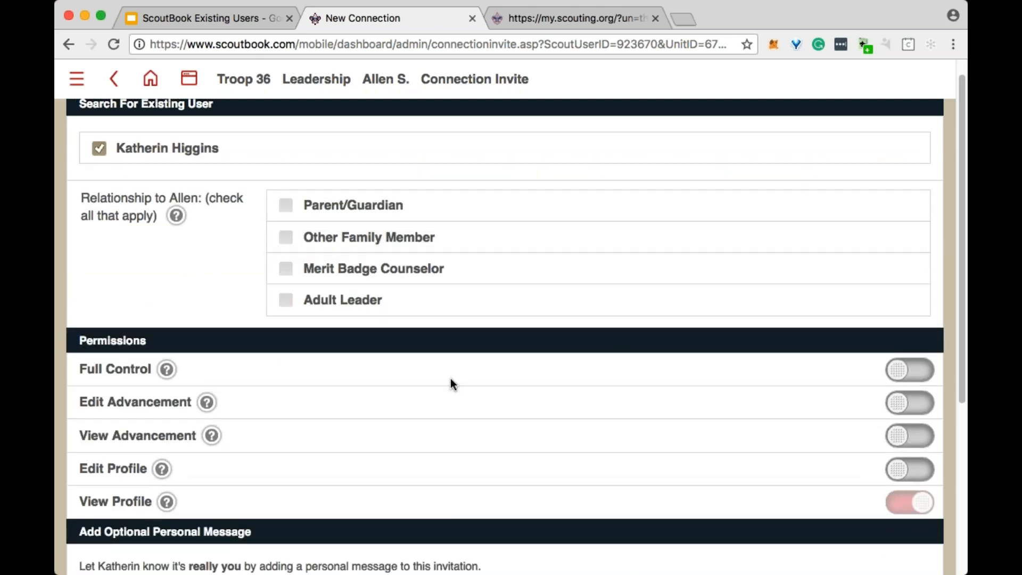
# - Set the invited adult's relationship to Adult Leader and grant Full Control permission over the Scout
pyautogui.click(286, 300)
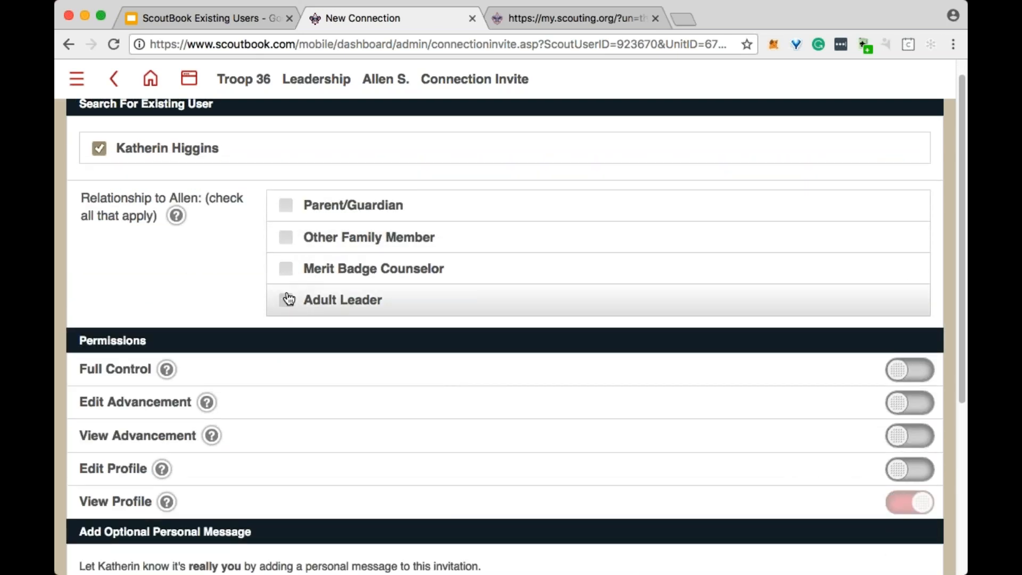
pyautogui.scroll(-1, 525, 270)
pyautogui.click(910, 341)
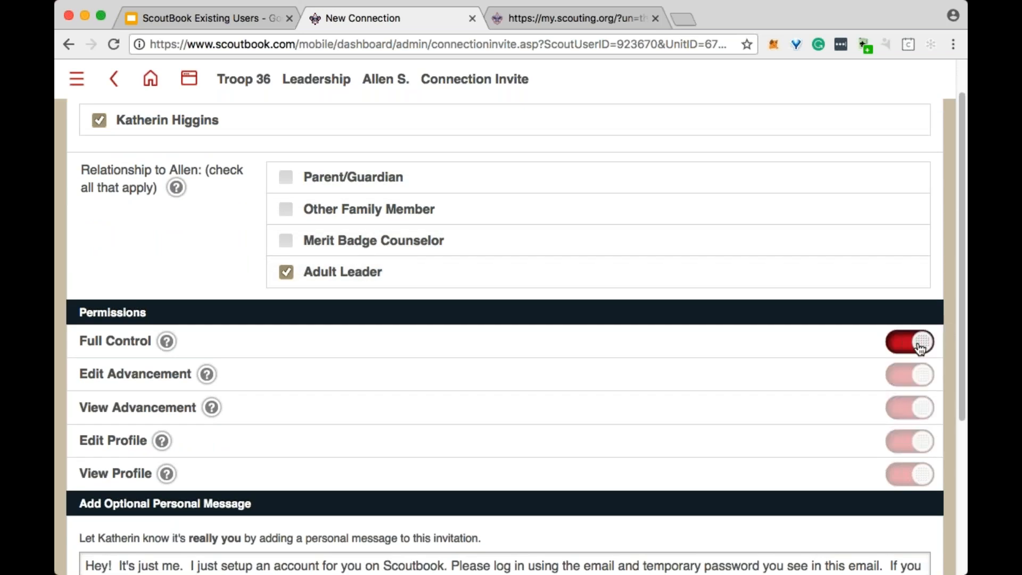
pyautogui.scroll(-5, 910, 342)
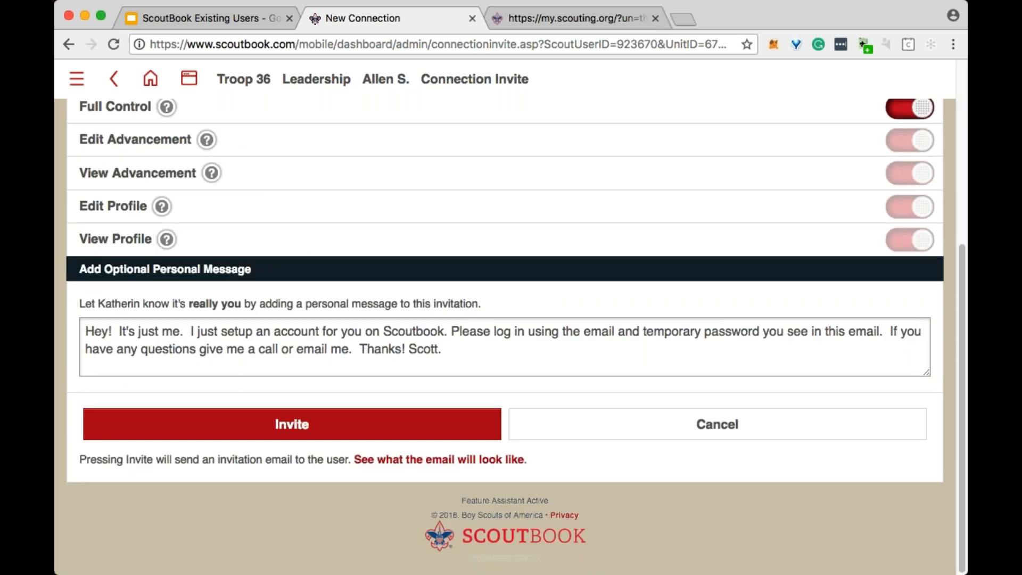
pyautogui.scroll(6, 336, 443)
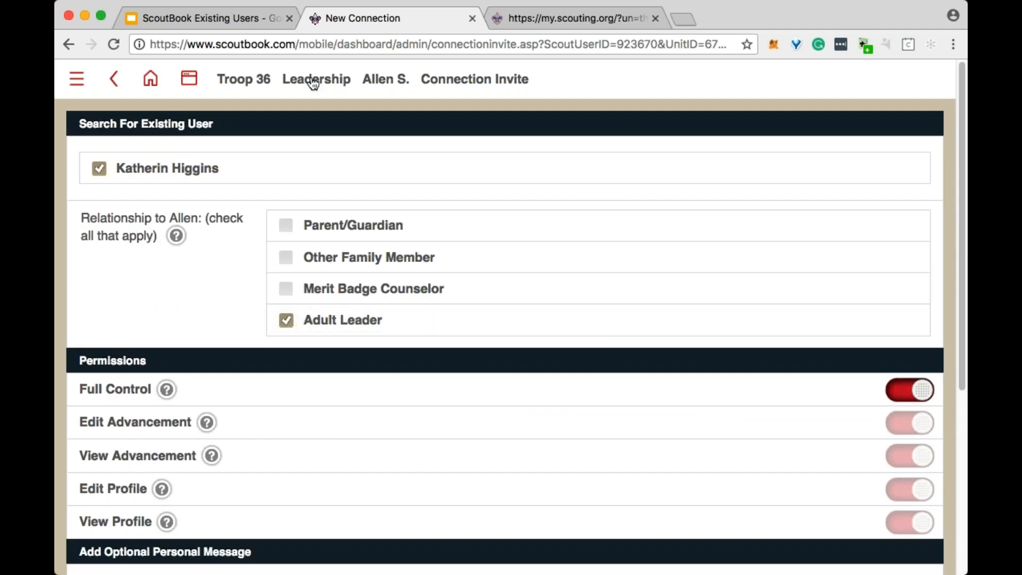
pyautogui.click(397, 86)
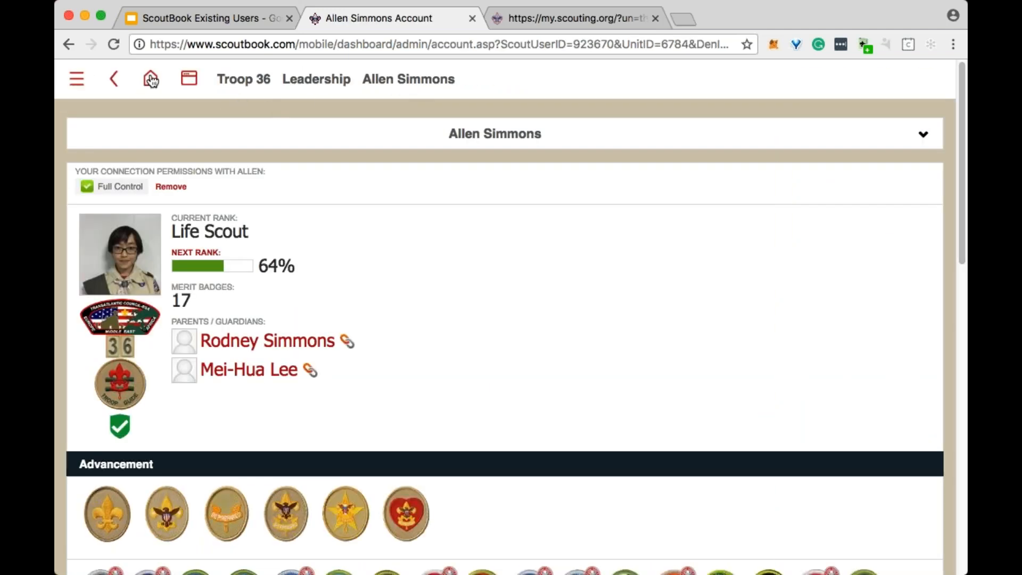
# - Go back to My Dashboard, open My Account, and display the My Connections list
pyautogui.click(151, 79)
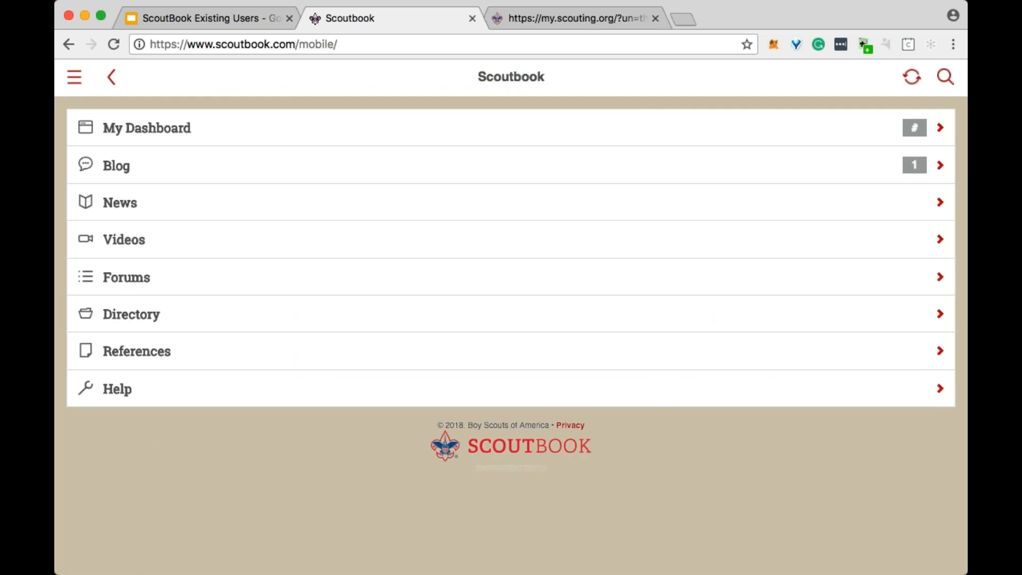
pyautogui.click(171, 128)
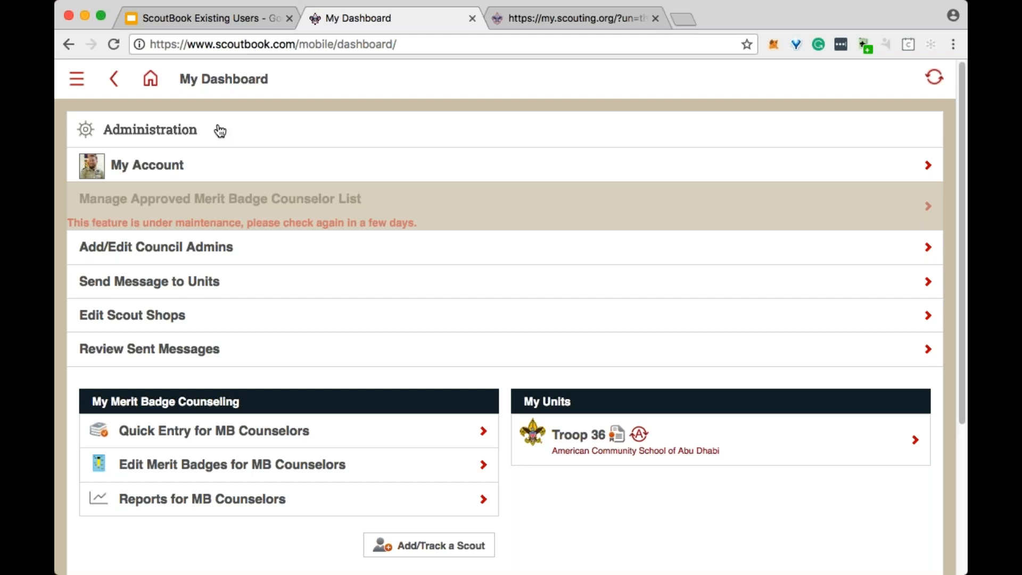
pyautogui.click(208, 171)
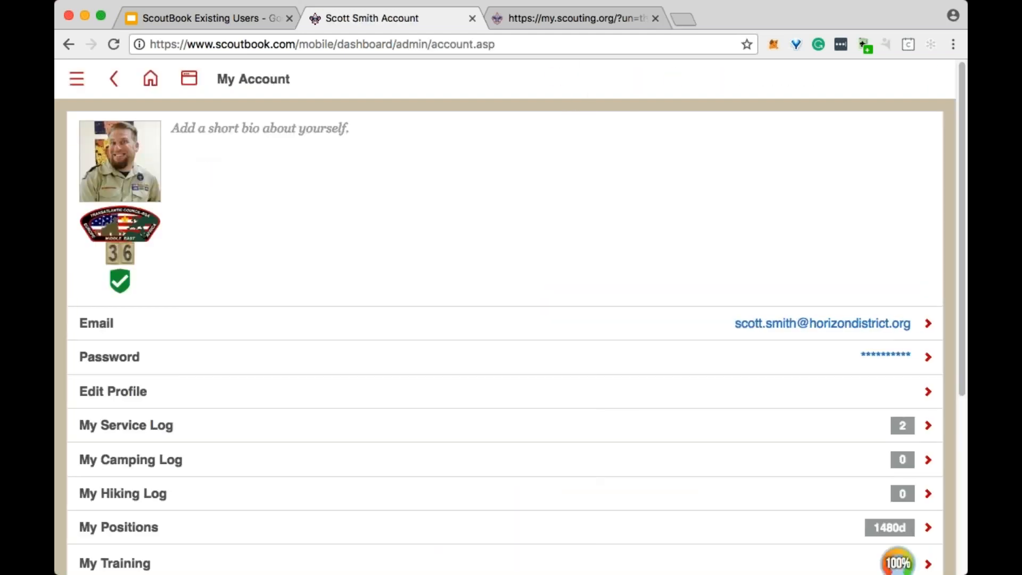
pyautogui.scroll(-4, 346, 212)
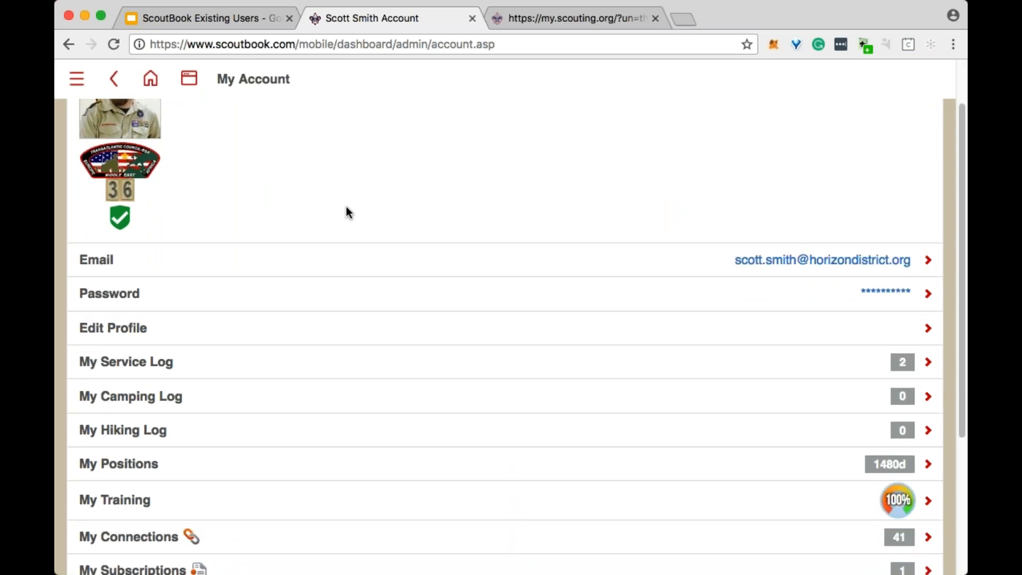
pyautogui.click(201, 500)
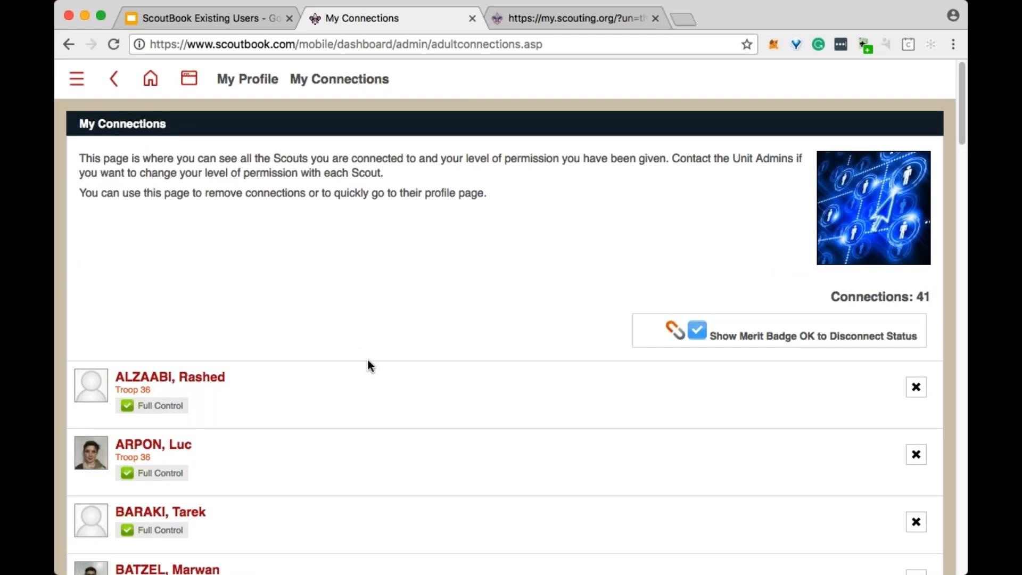
# - Open the fourth connected Scout, who has no troop listed, and start adding a new membership
pyautogui.scroll(-4, 368, 359)
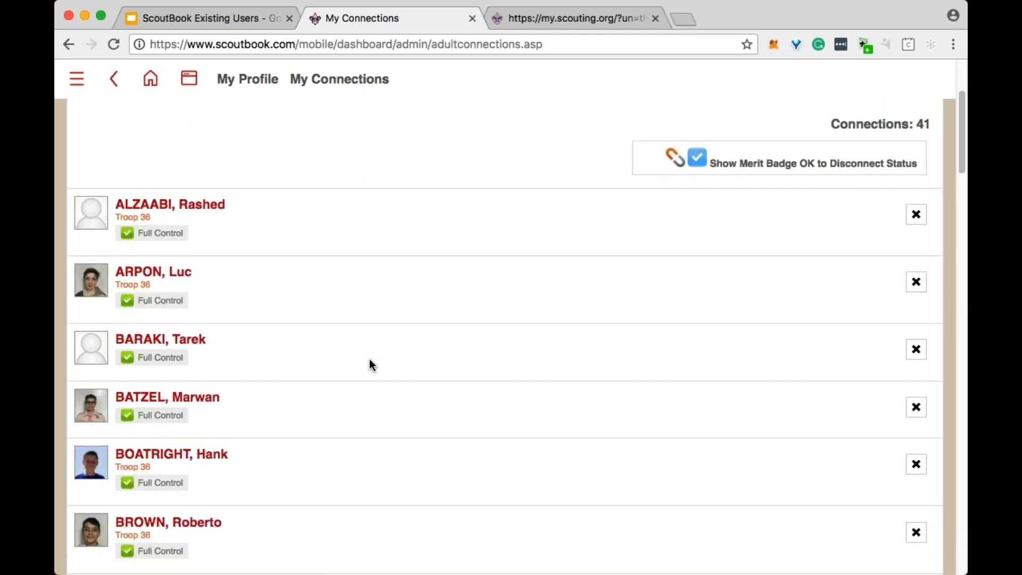
pyautogui.click(197, 407)
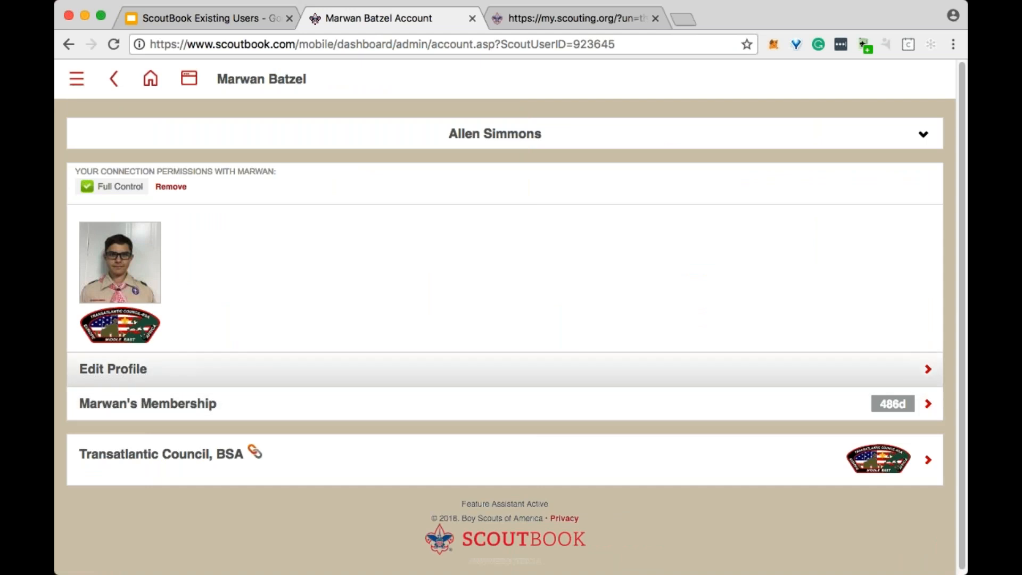
pyautogui.click(146, 410)
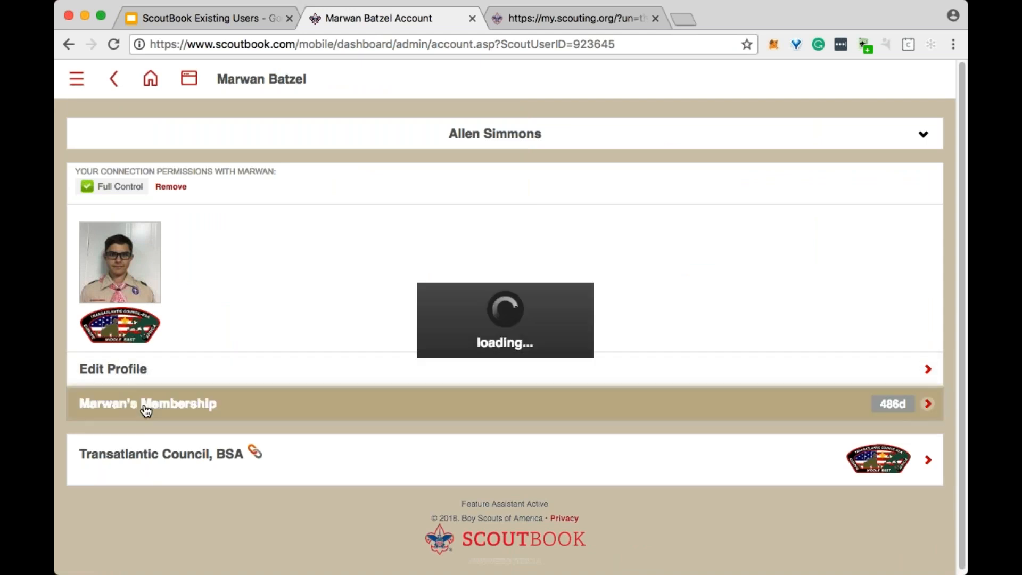
pyautogui.click(110, 194)
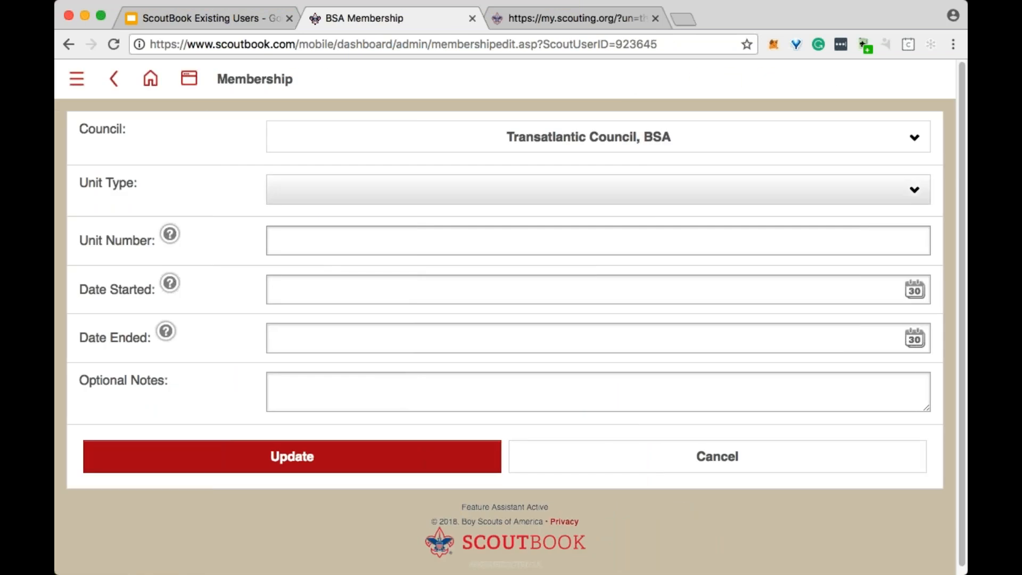
# - Fill in the membership as Troop 0036 - American Community School of Abu Dhabi, Leadership patrol, then leave for the home page without updating
pyautogui.press('t')
pyautogui.click(393, 245)
pyautogui.write('0036')
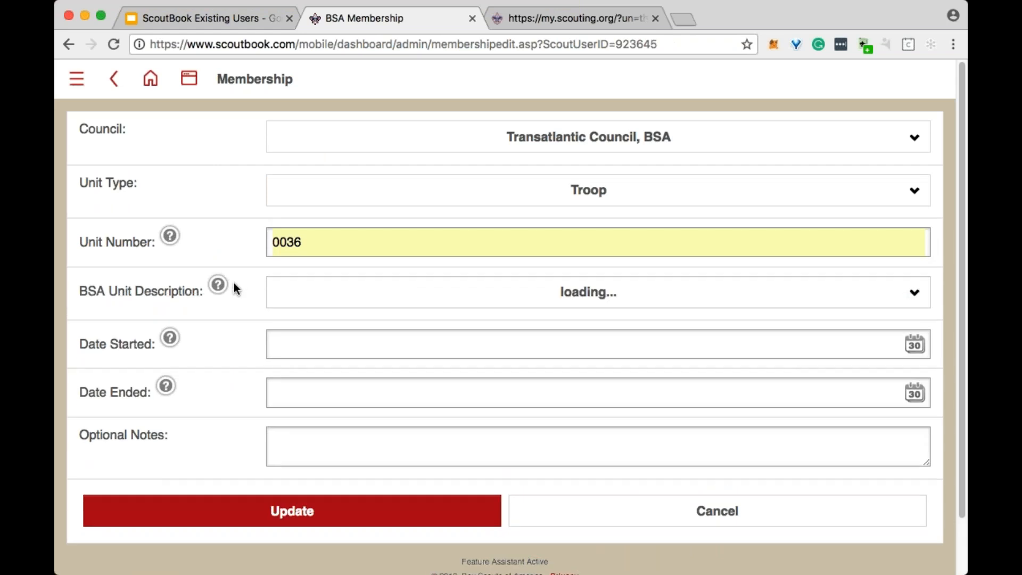
pyautogui.click(408, 297)
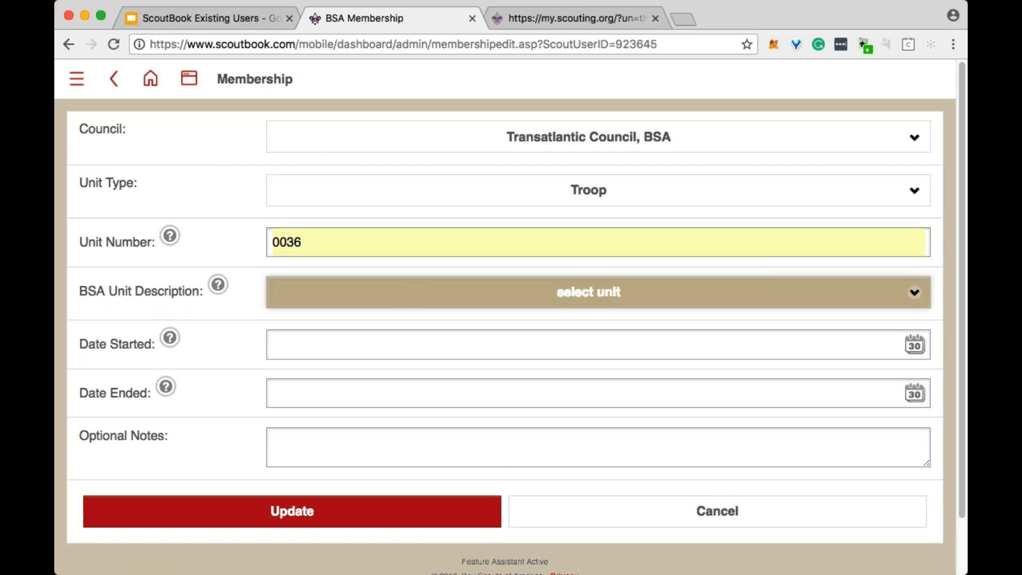
pyautogui.click(404, 306)
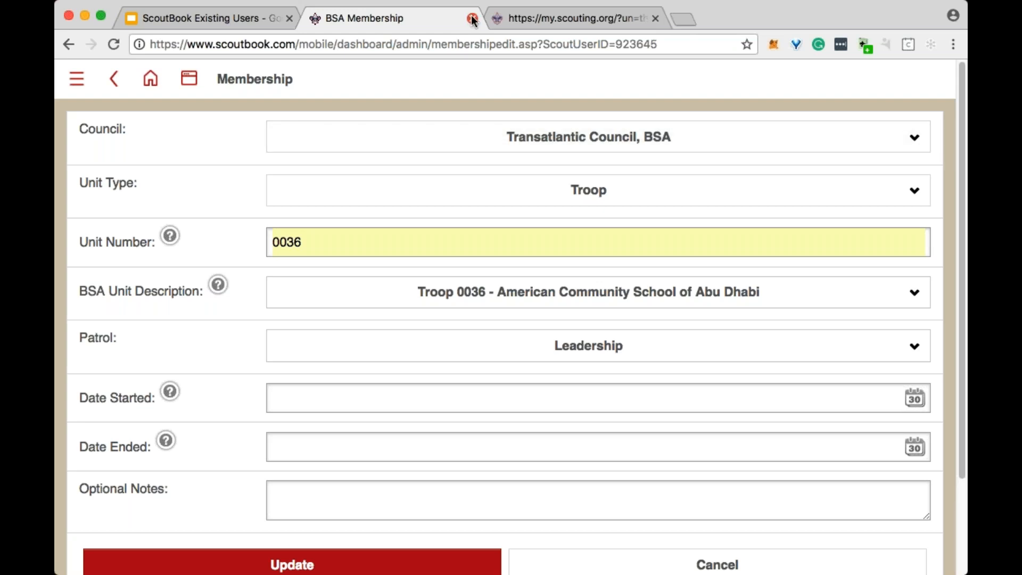
pyautogui.click(150, 79)
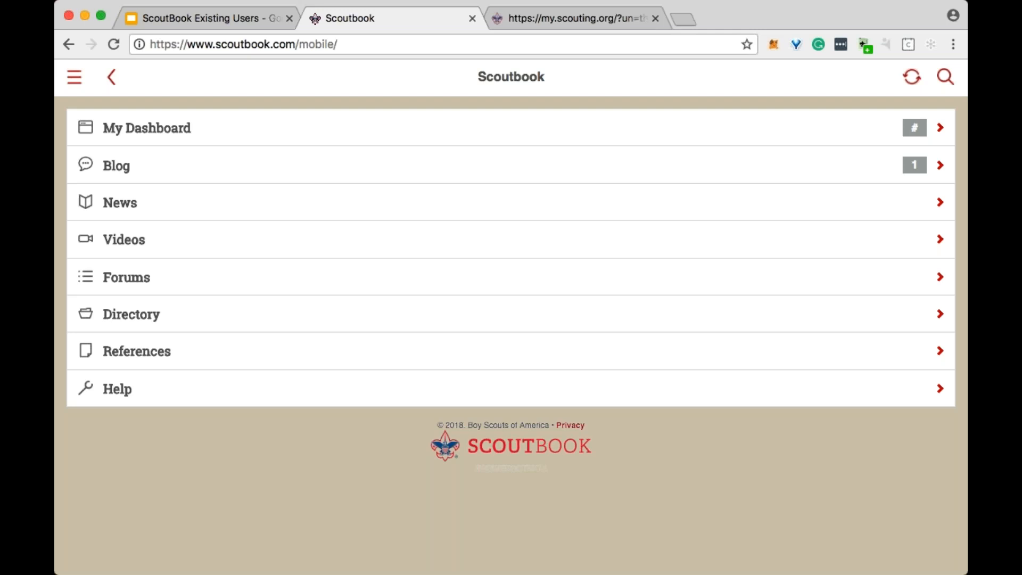
# - Open Troop 36 from My Dashboard and display the Troop Roster
pyautogui.click(160, 128)
pyautogui.scroll(-2, 374, 343)
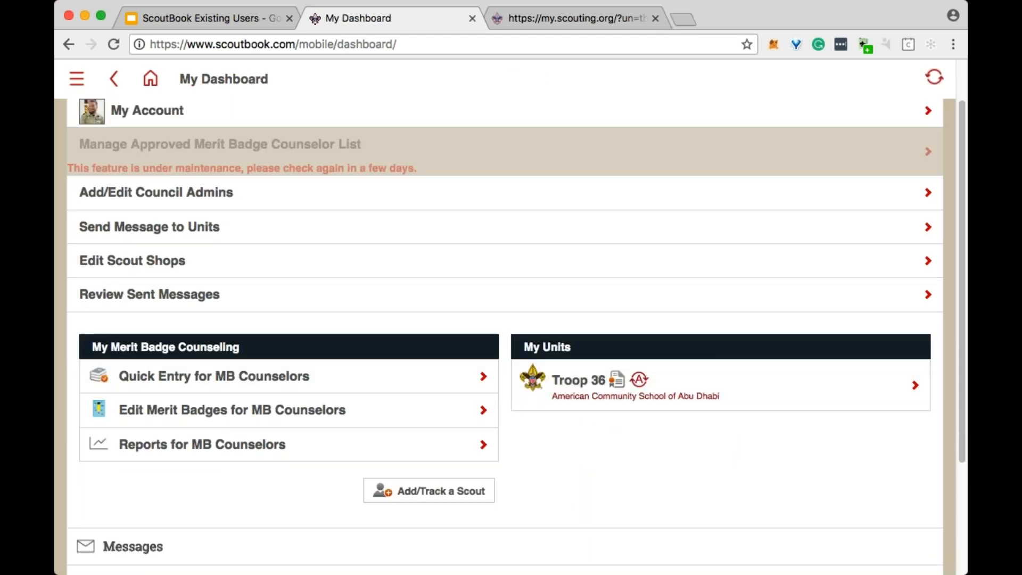
pyautogui.click(597, 386)
pyautogui.scroll(-3, 567, 379)
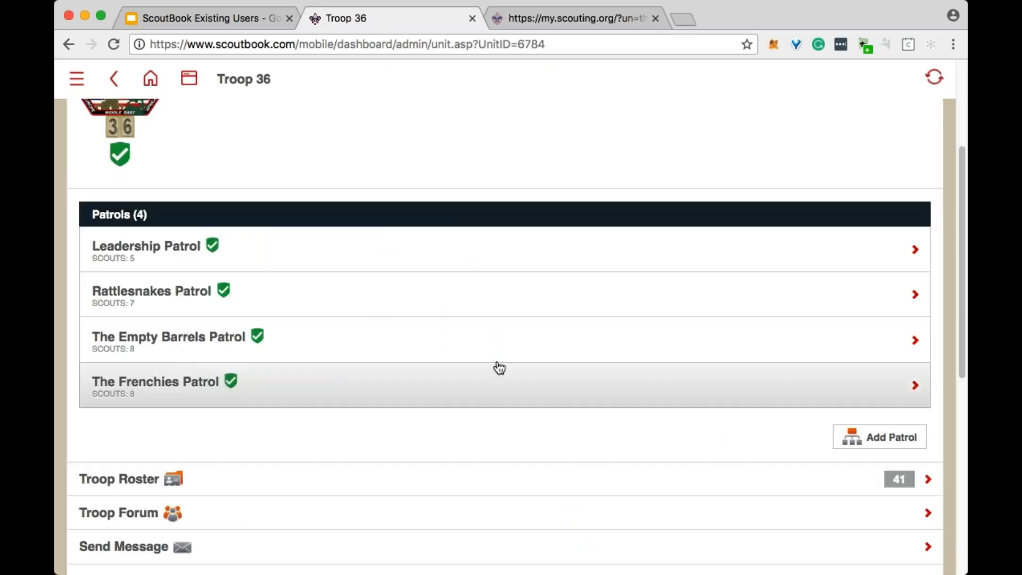
pyautogui.click(160, 479)
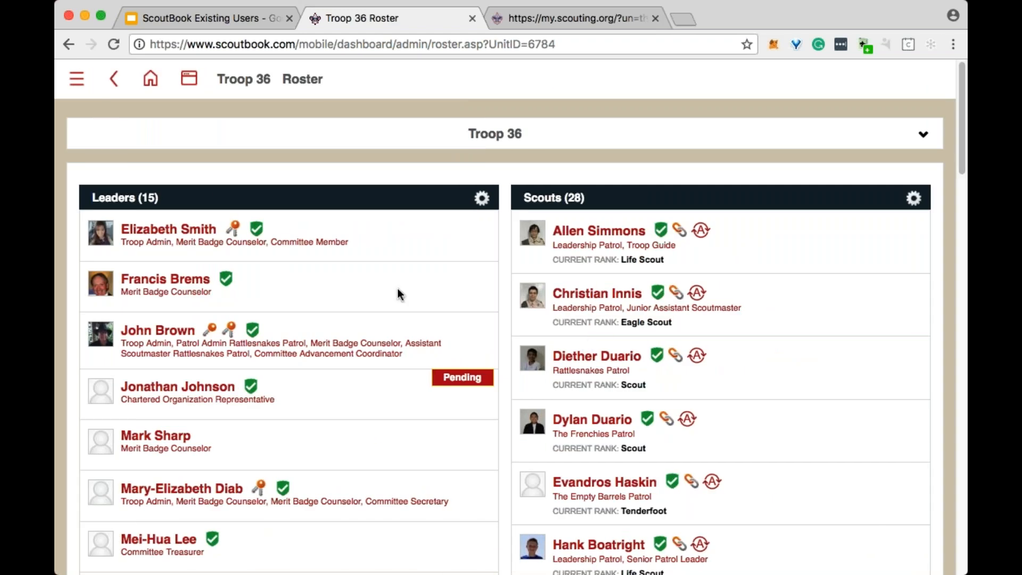
# - View the profile editing form of the first leader in the roster, then return to the Troop 36 roster
pyautogui.click(185, 230)
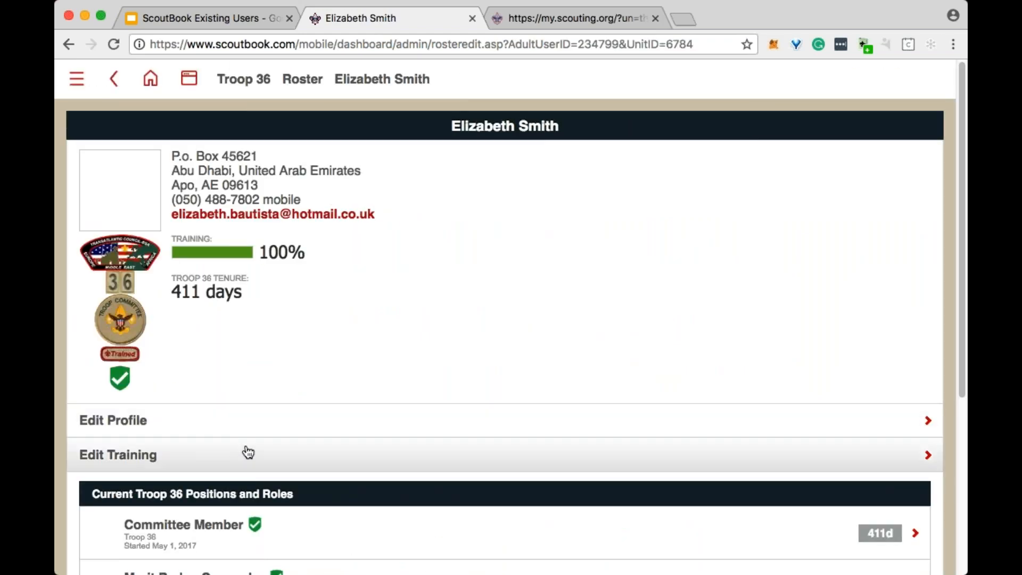
pyautogui.click(249, 428)
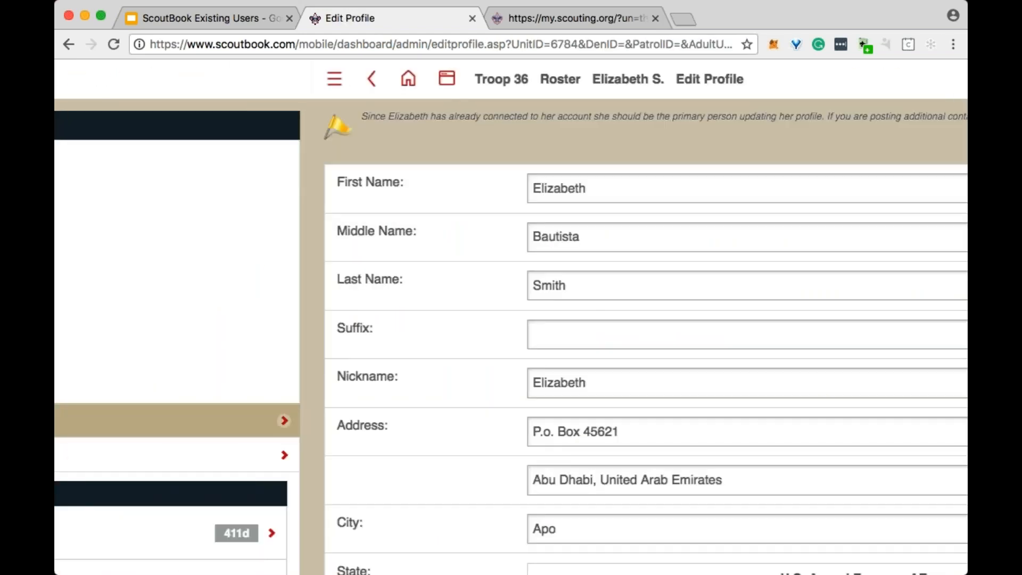
pyautogui.click(115, 80)
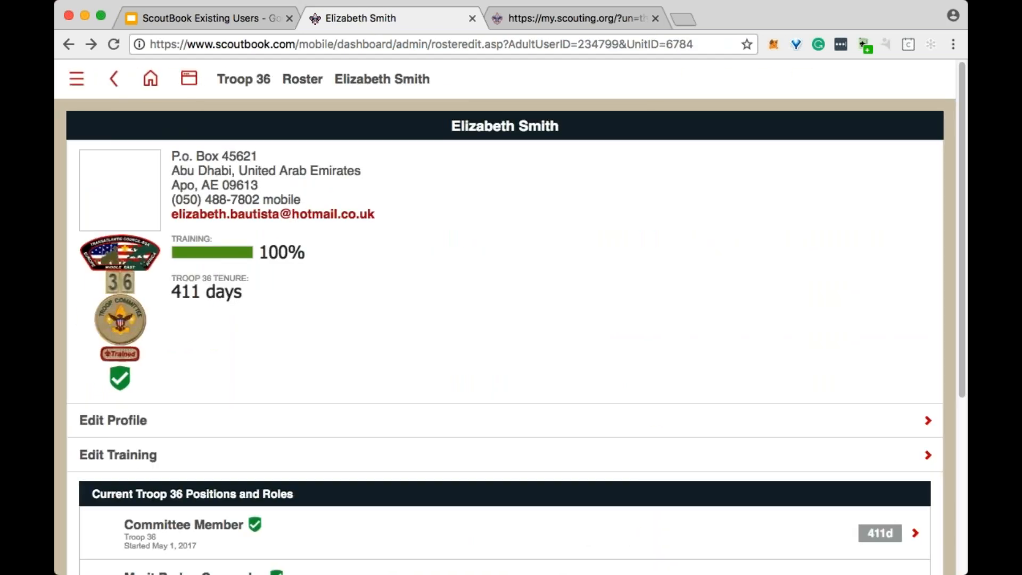
pyautogui.click(114, 79)
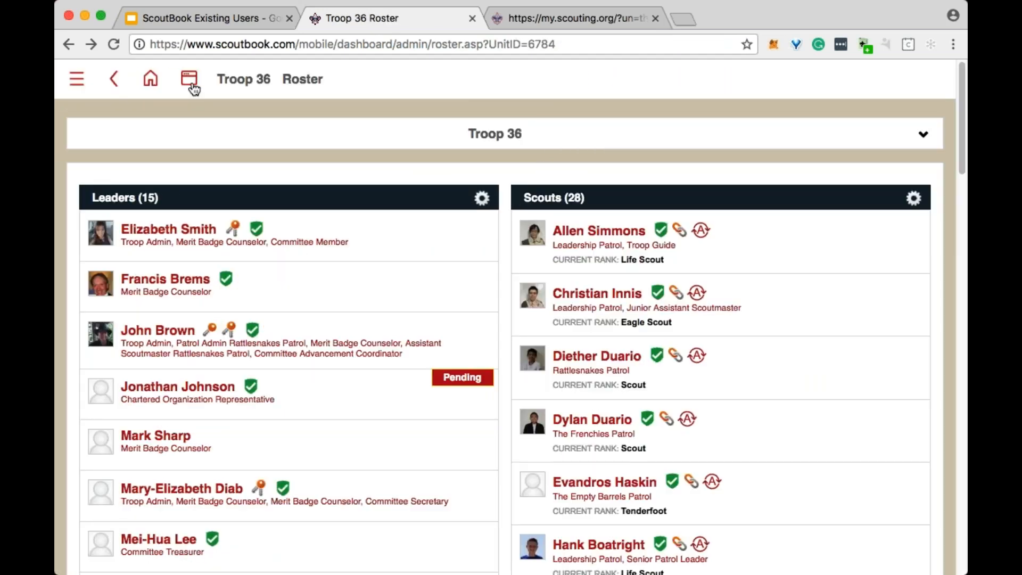
# - Open the first Scout in the roster and view the swimming classification and health record fields in the Scout's editable profile
pyautogui.click(592, 238)
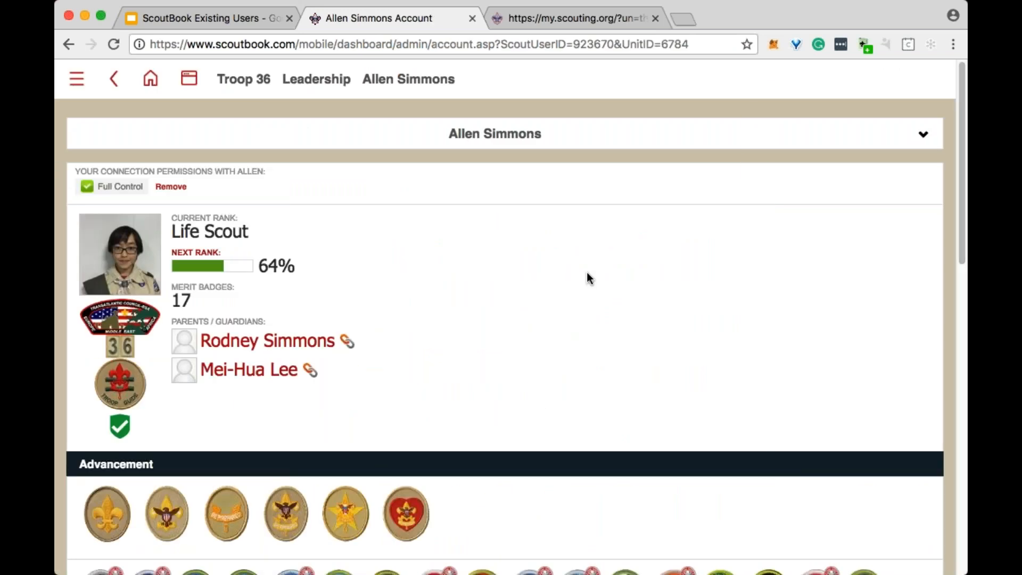
pyautogui.scroll(-8, 505, 170)
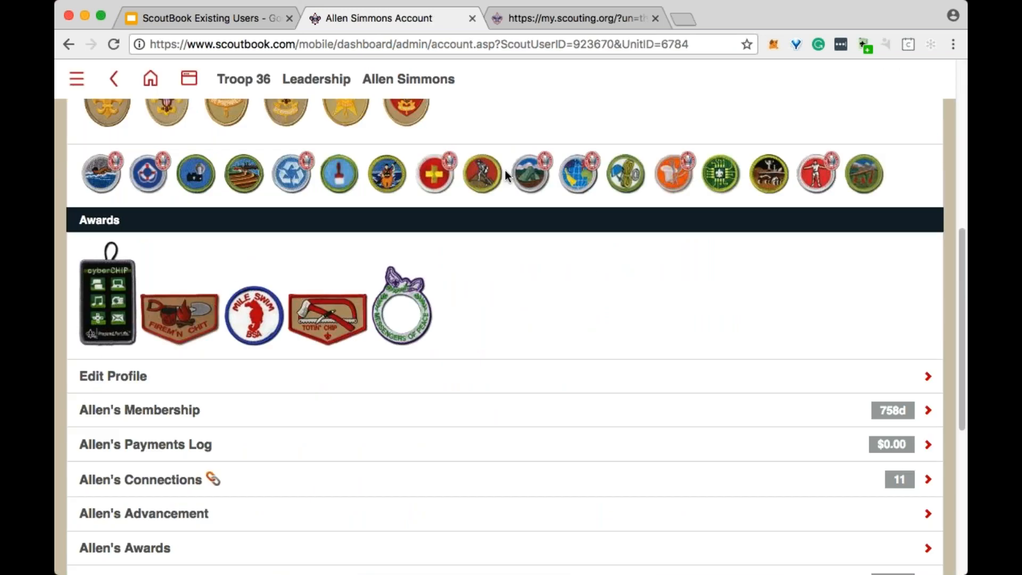
pyautogui.click(343, 380)
pyautogui.scroll(-2, 641, 283)
pyautogui.scroll(-10, 505, 337)
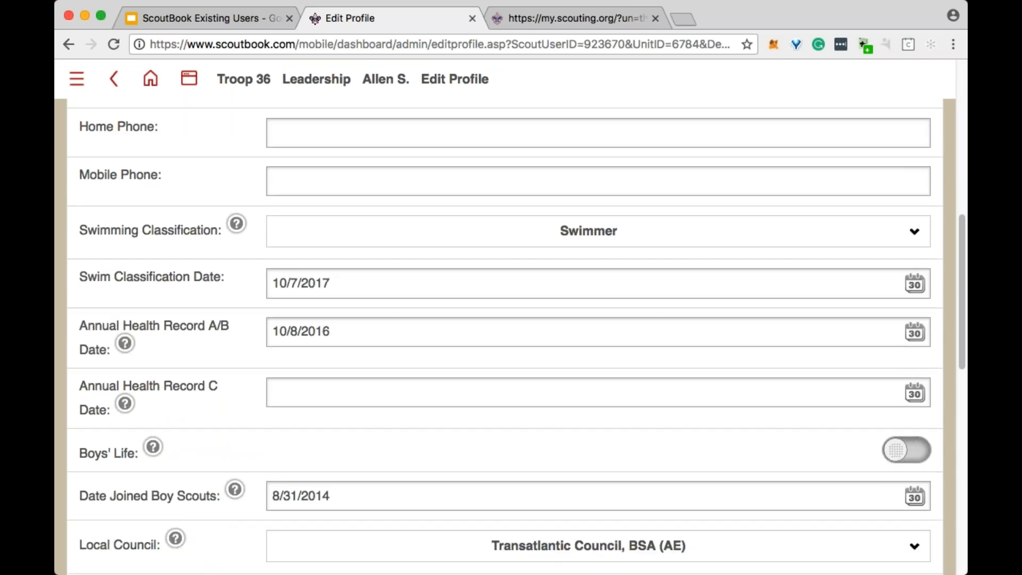
# - Highlight the Scout's BSA Member # in the profile, clear the highlight, and return to the name fields
pyautogui.scroll(-5, 543, 292)
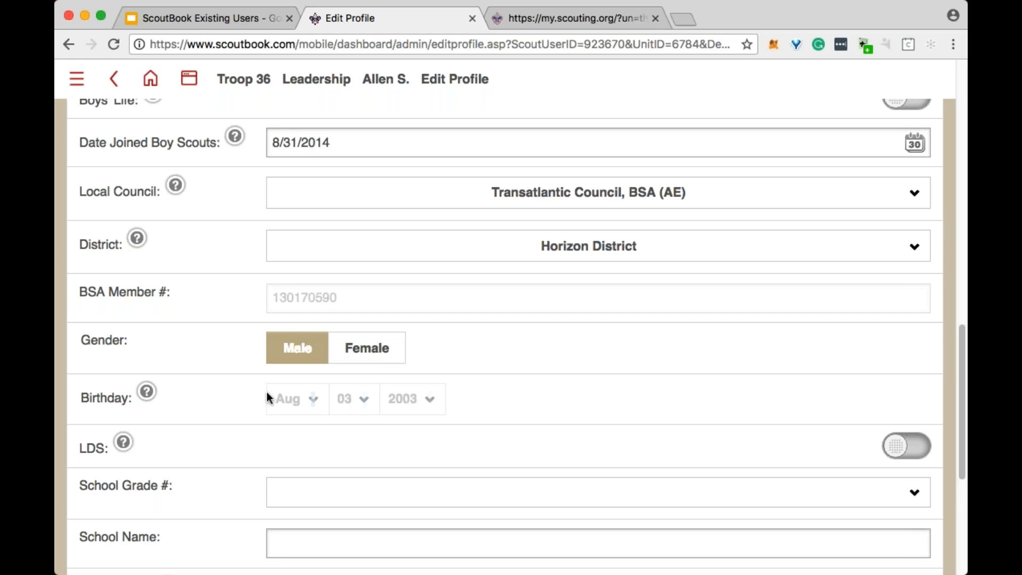
pyautogui.moveTo(271, 299); pyautogui.dragTo(382, 303)
pyautogui.click(533, 356)
pyautogui.scroll(15, 531, 352)
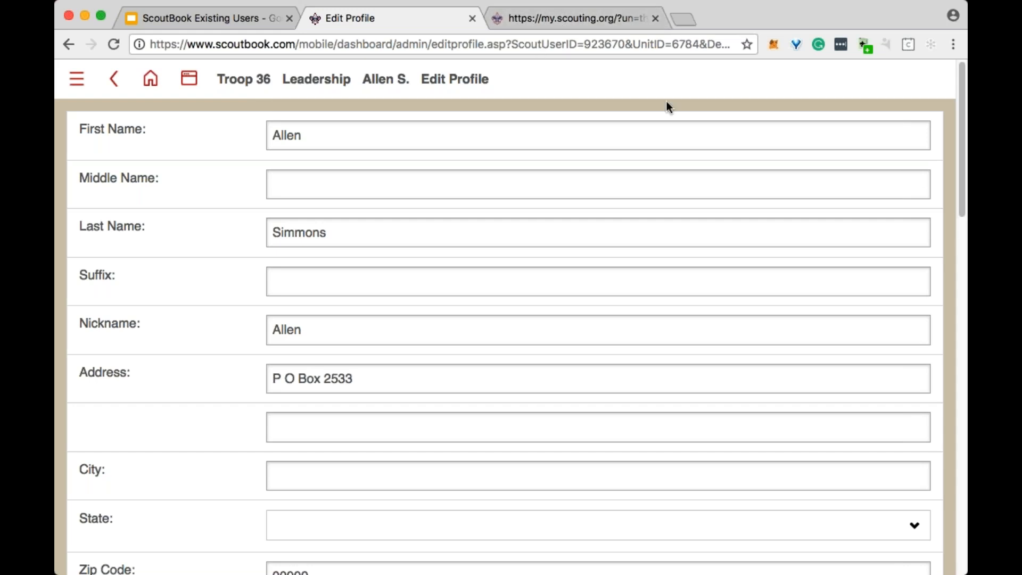
# - Switch to the ScoutBook Existing Users presentation and advance from the thank-you slide to the Introduction to Scoutbook slide
pyautogui.click(200, 17)
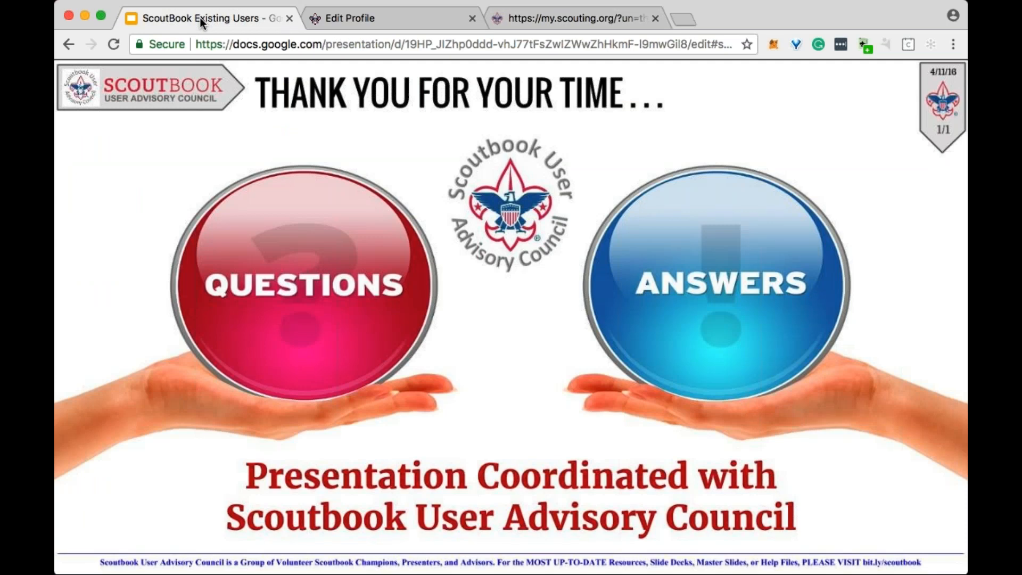
pyautogui.click(517, 254)
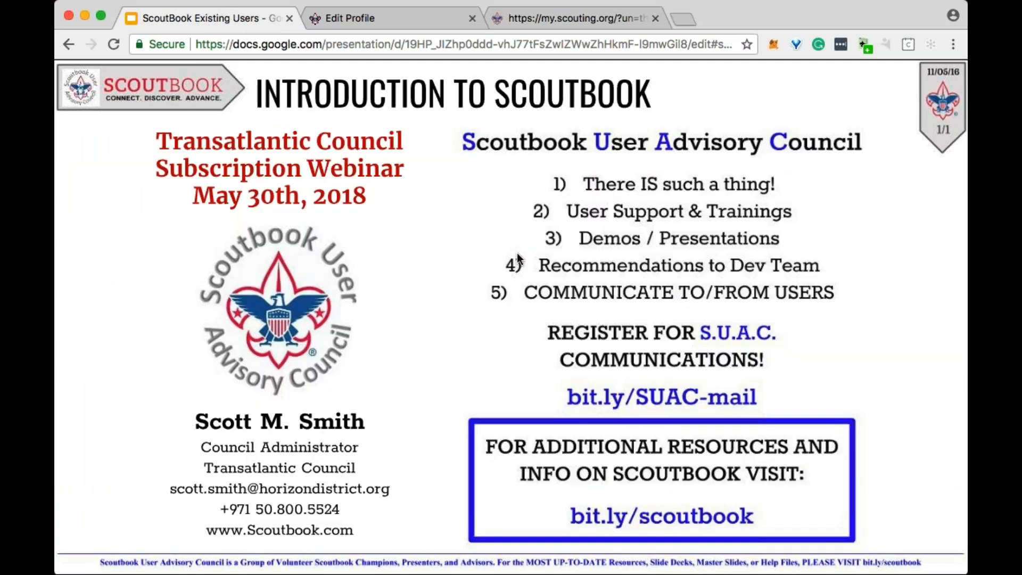